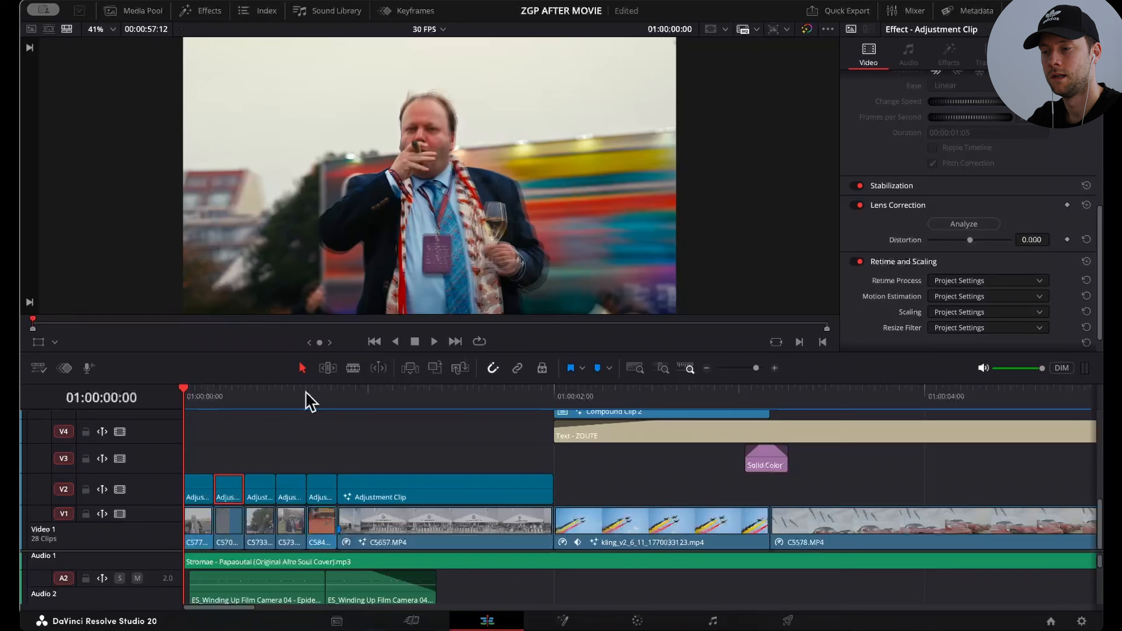
Step: Play the opening of the after-movie from the start and return the playhead to the beginning
key(space)
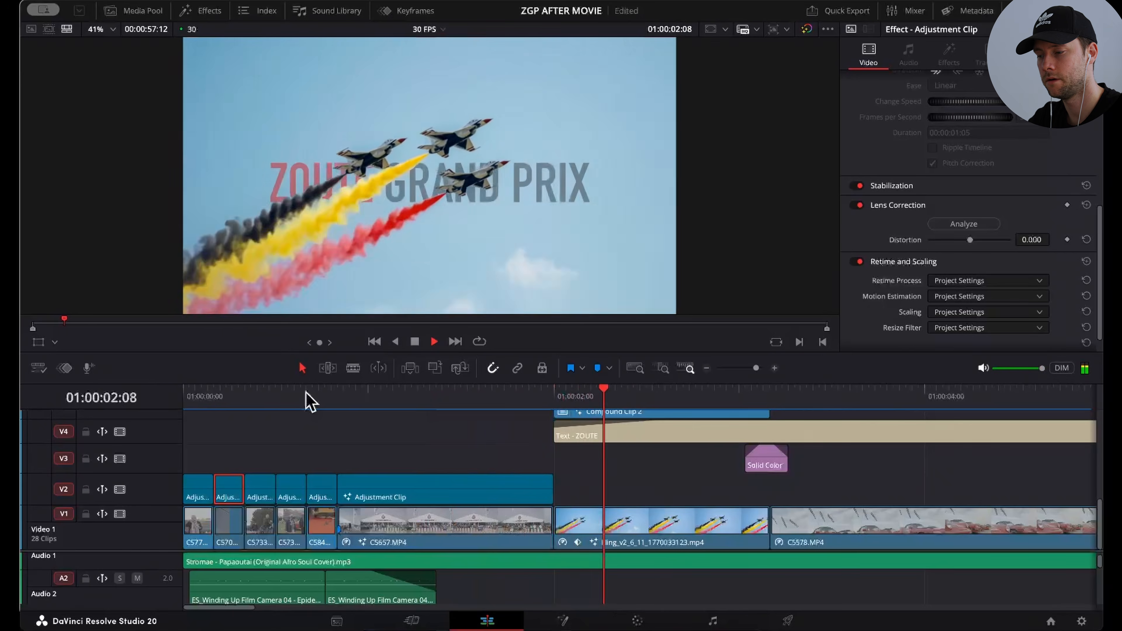
key(space)
key(Home)
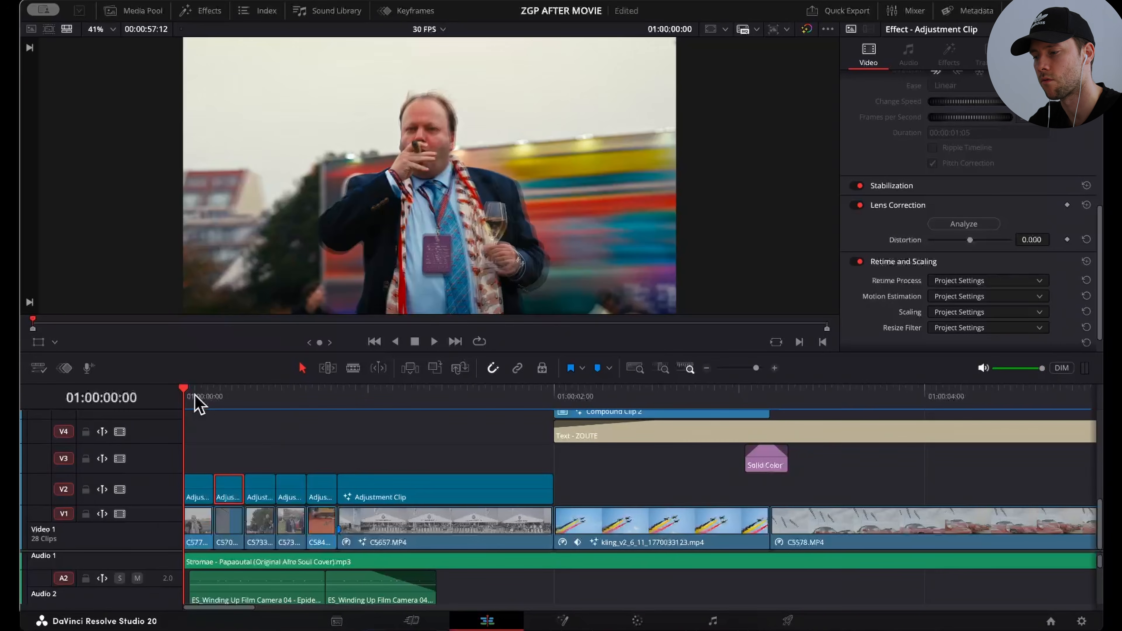
drag(756, 367, 758, 368)
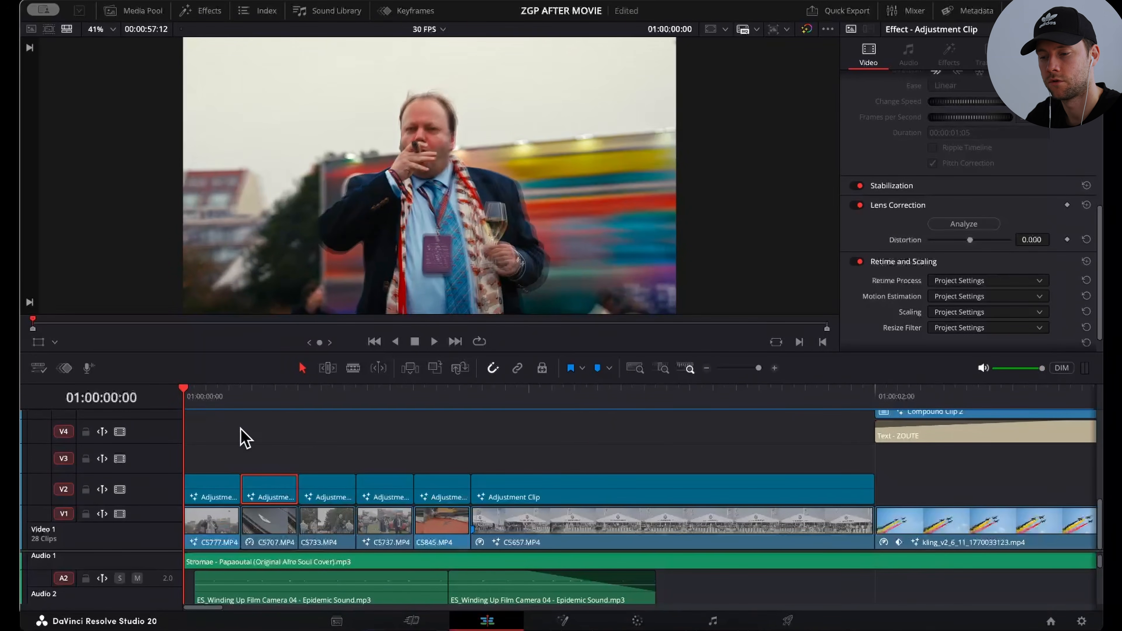
Step: Scrub and play through the first five short clips to examine the motion added by their adjustment clips
drag(184, 390, 219, 400)
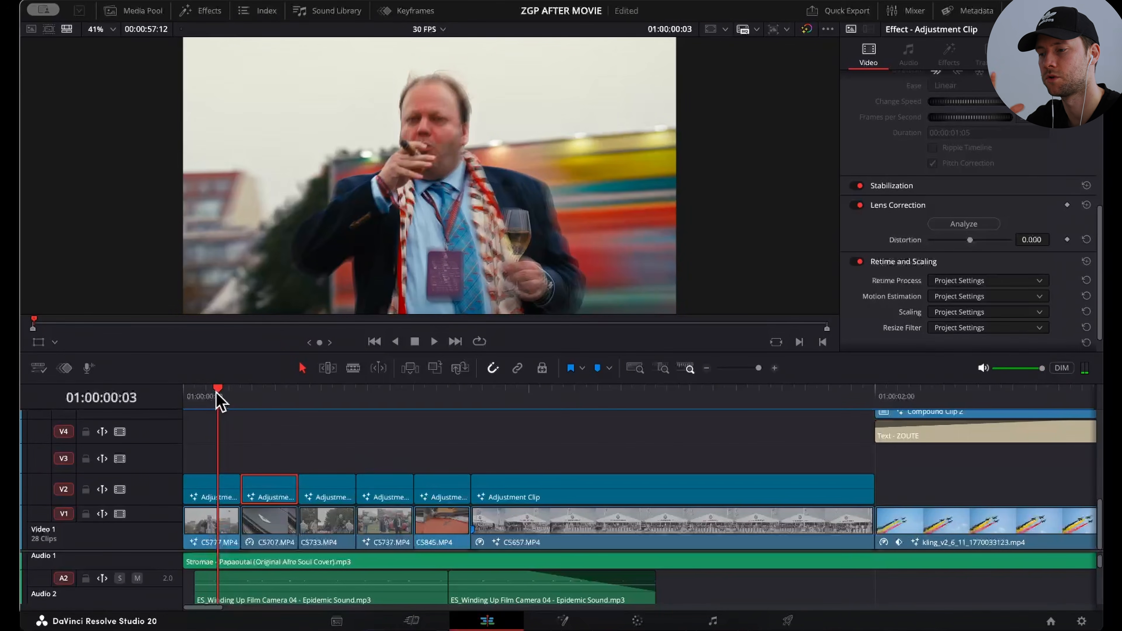
drag(218, 396, 390, 400)
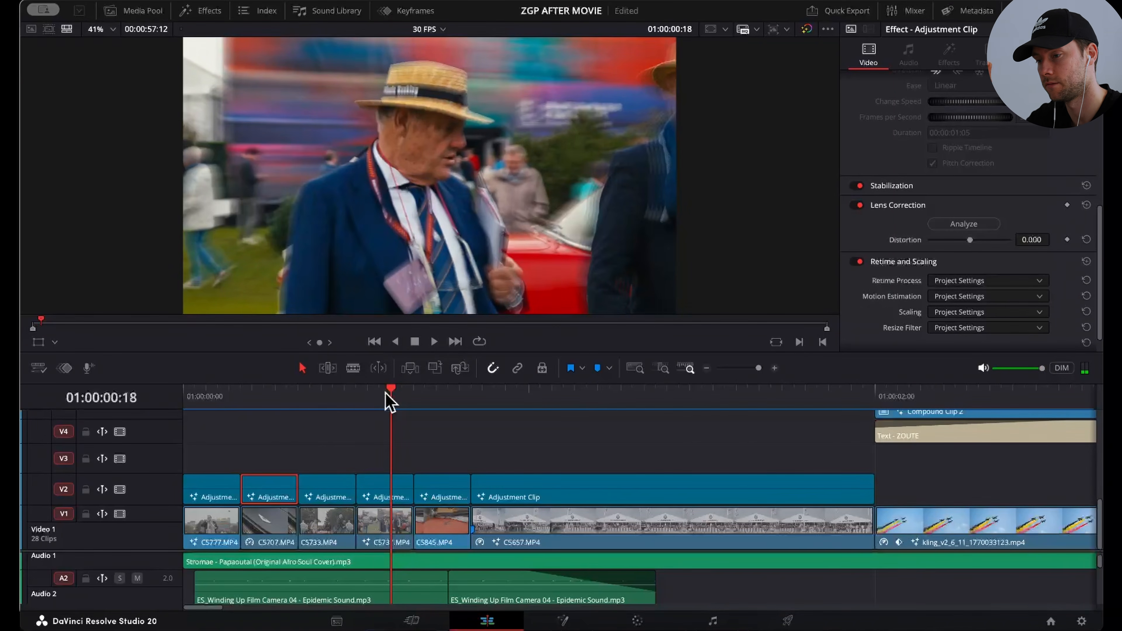
drag(399, 397, 437, 399)
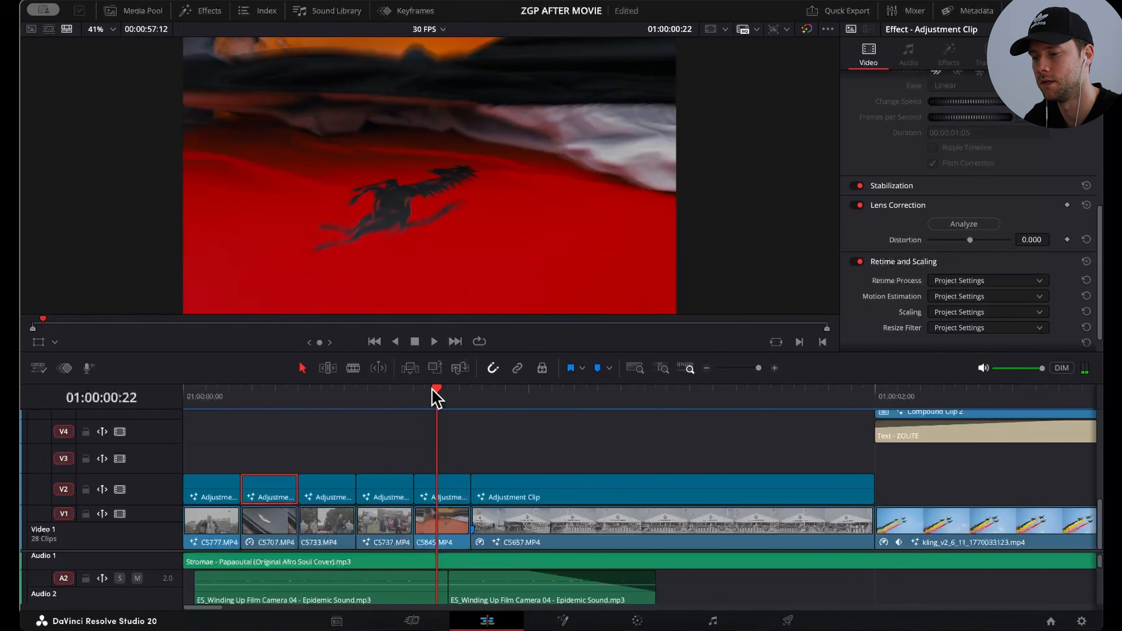
drag(436, 397, 448, 399)
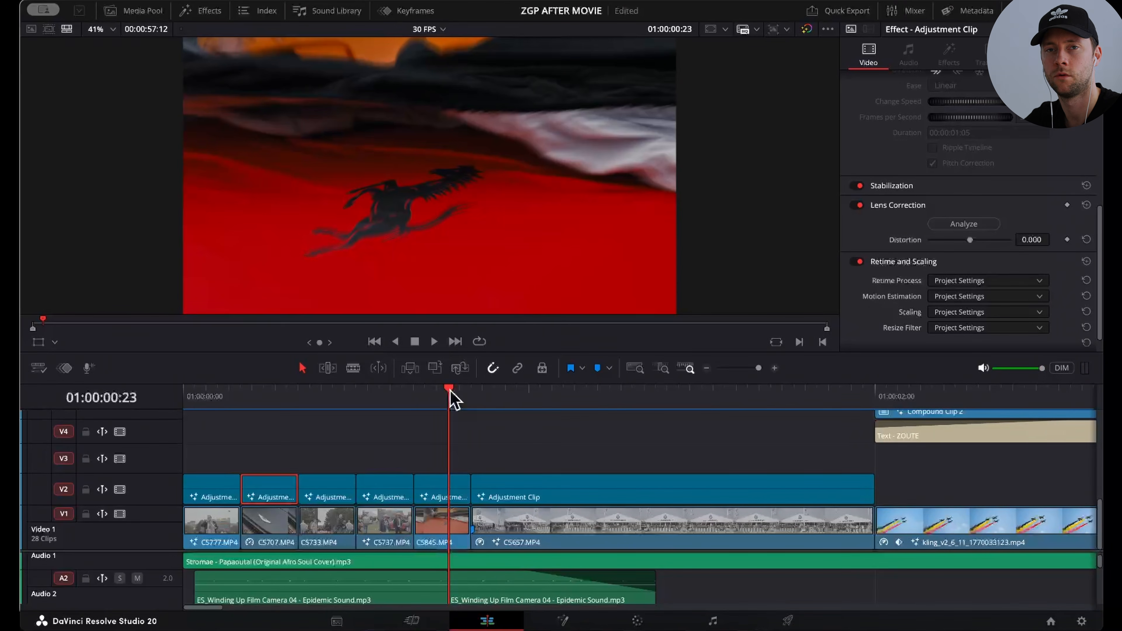
drag(449, 393, 465, 398)
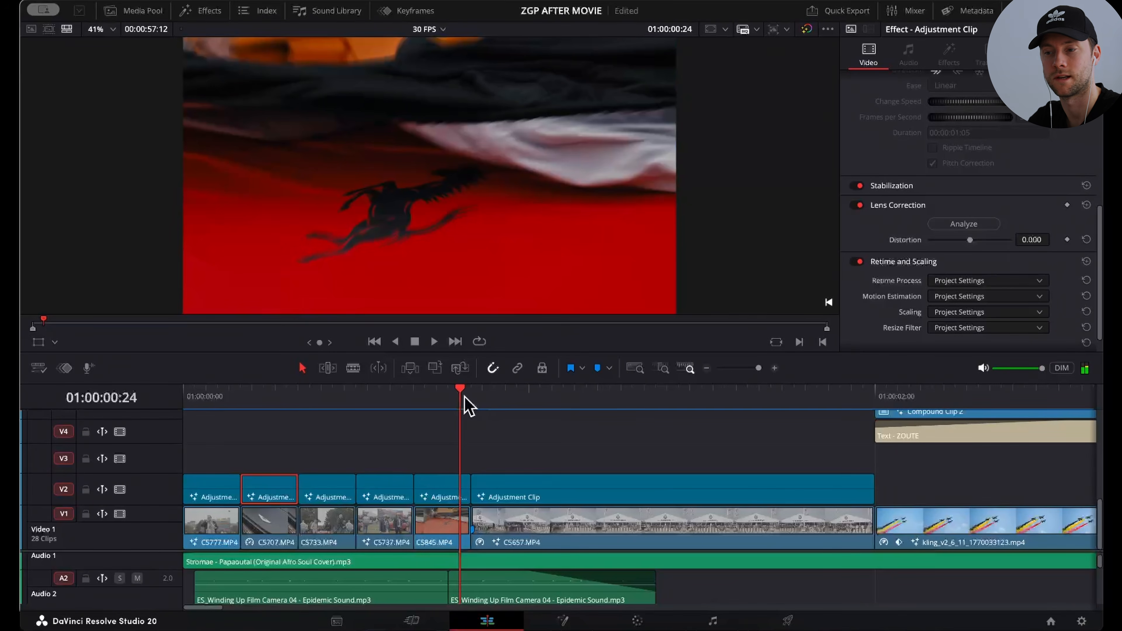
click(219, 395)
key(space)
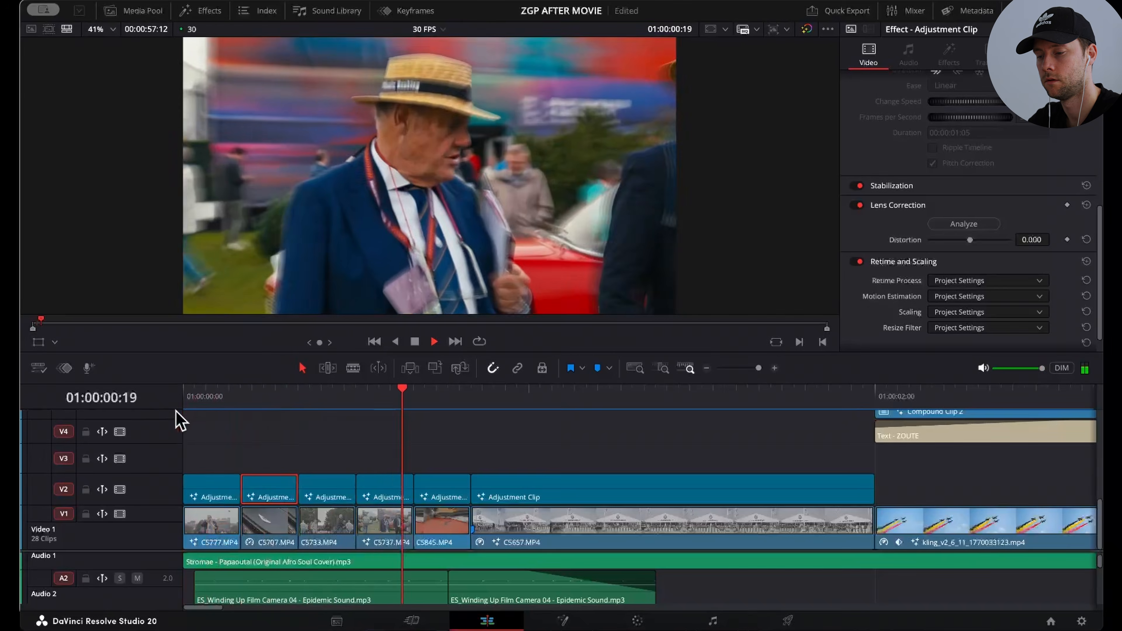
drag(193, 397, 460, 398)
key(Home)
Step: Delete the five short adjustment clips on V2, preview the opening without them, and undo the deletion
drag(205, 446, 444, 491)
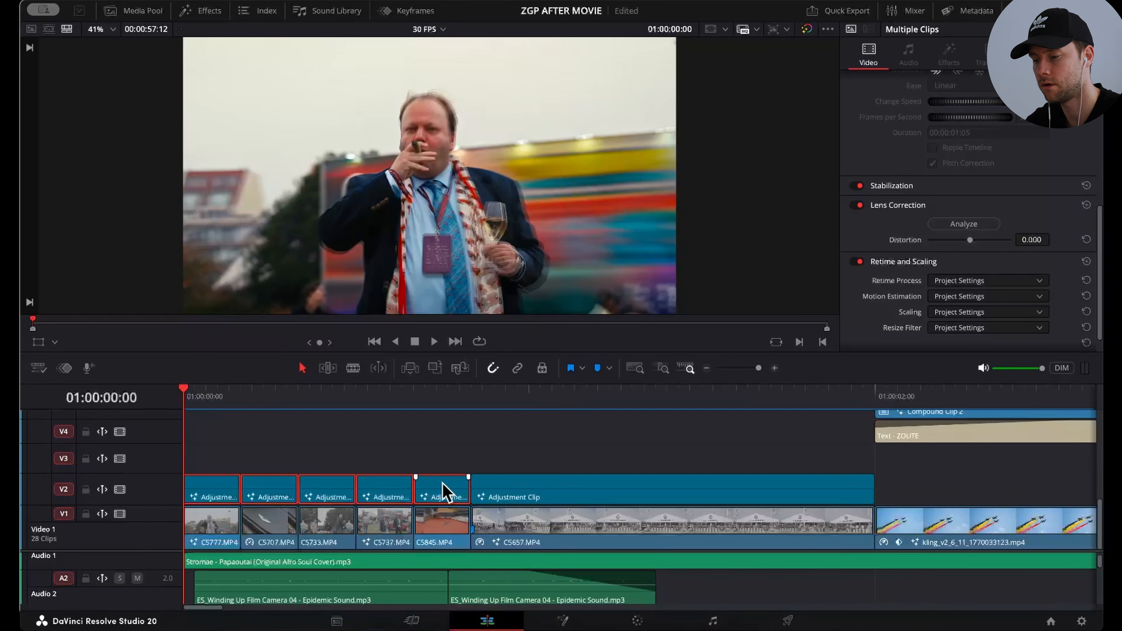
key(Delete)
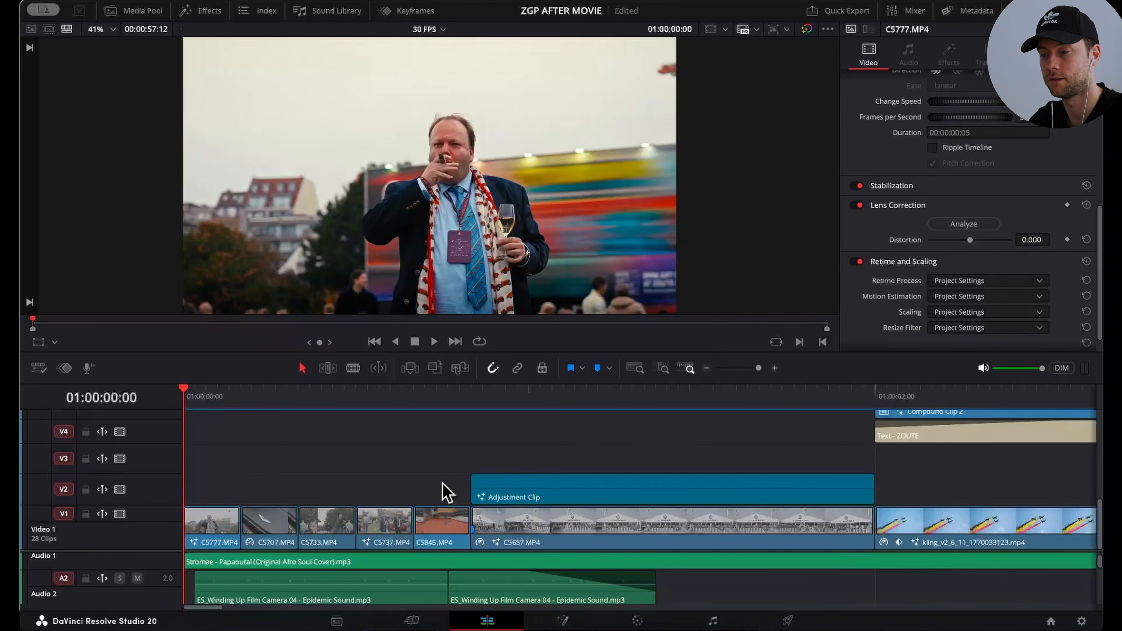
key(space)
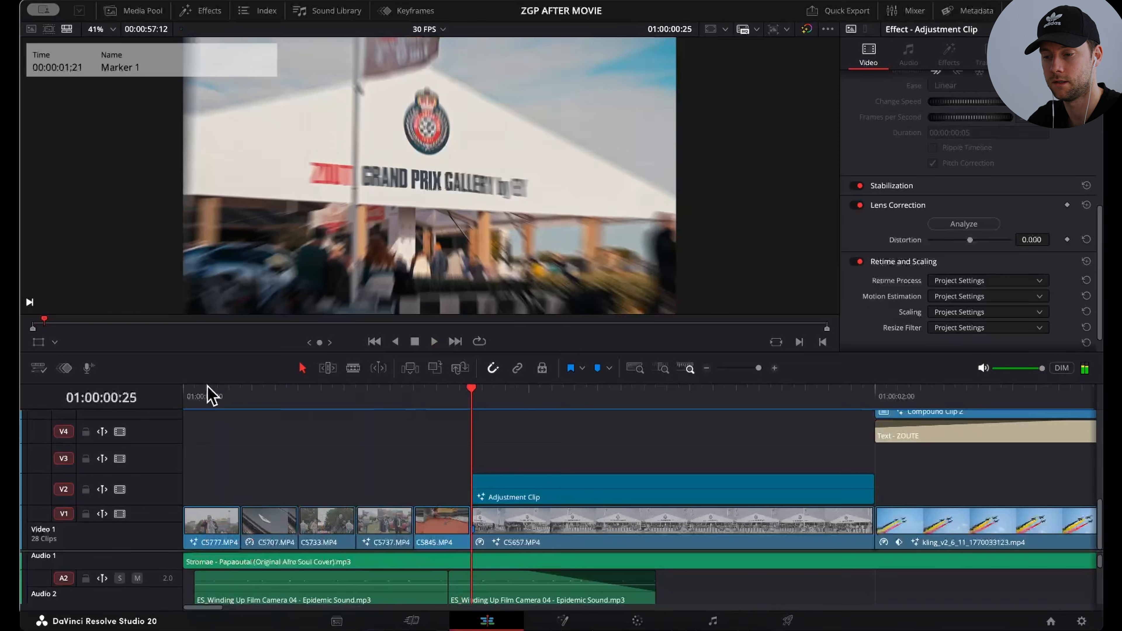
click(184, 395)
key(space)
click(190, 395)
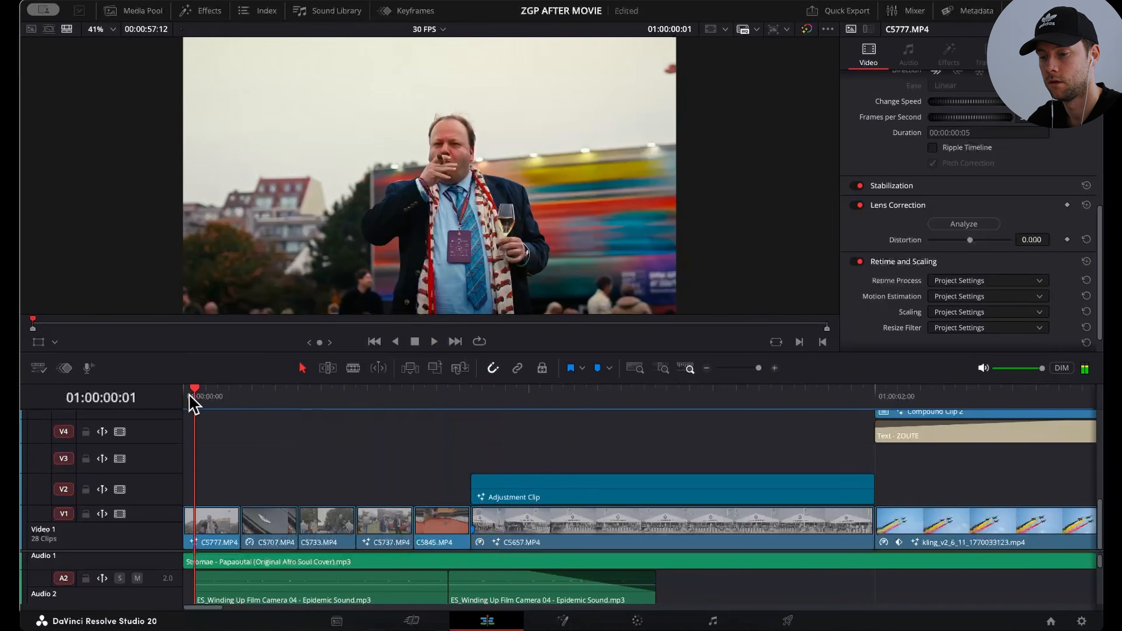
key(ctrl+z)
Step: Show the Adjustment Clip effect, open the first adjustment clip on V2 in Fusion, and reposition its Transform1 node
click(205, 6)
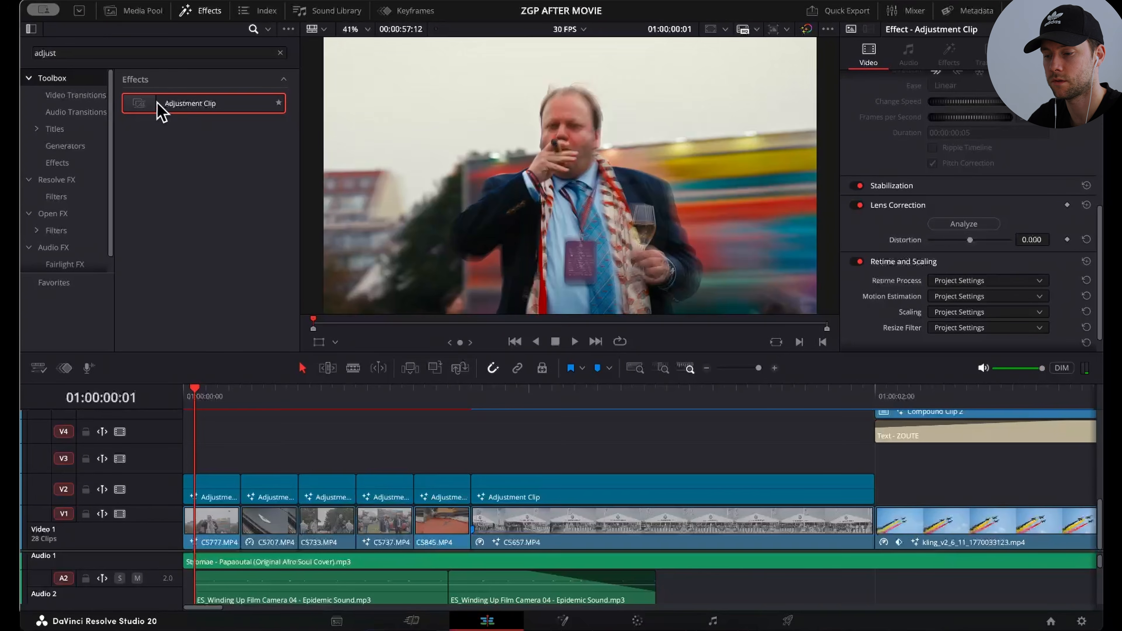
drag(161, 112, 213, 488)
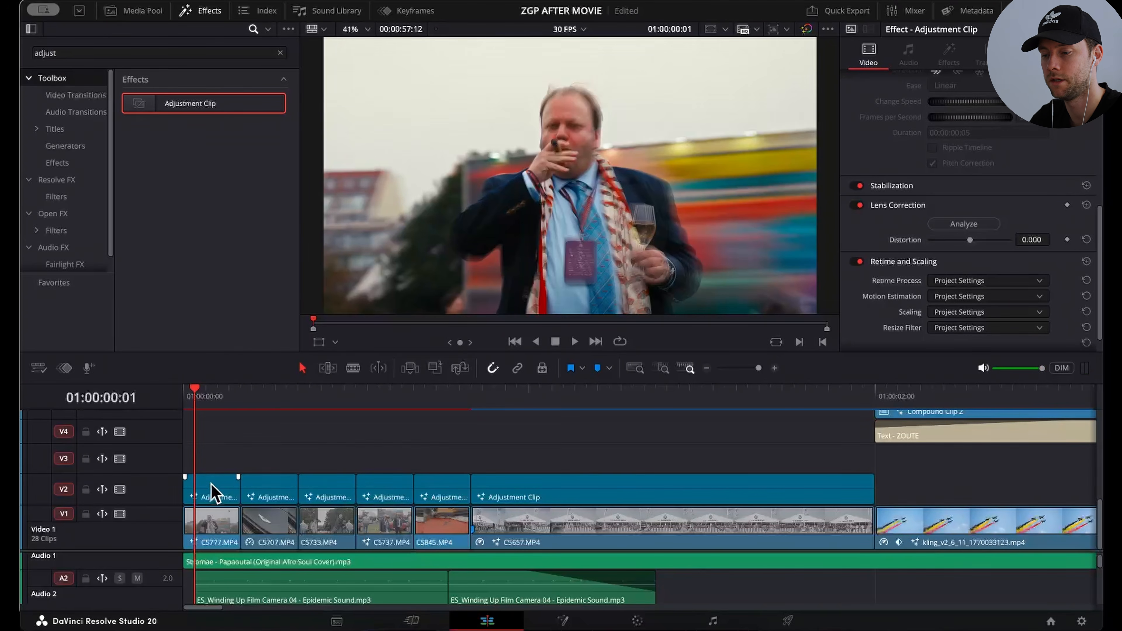
click(562, 620)
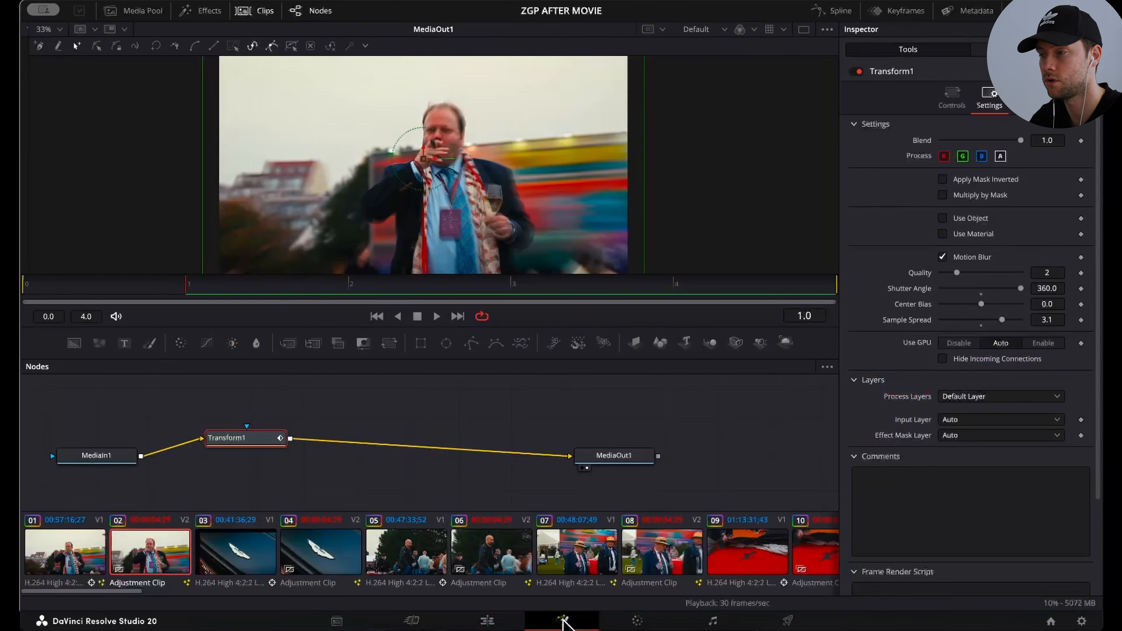
drag(246, 434, 288, 420)
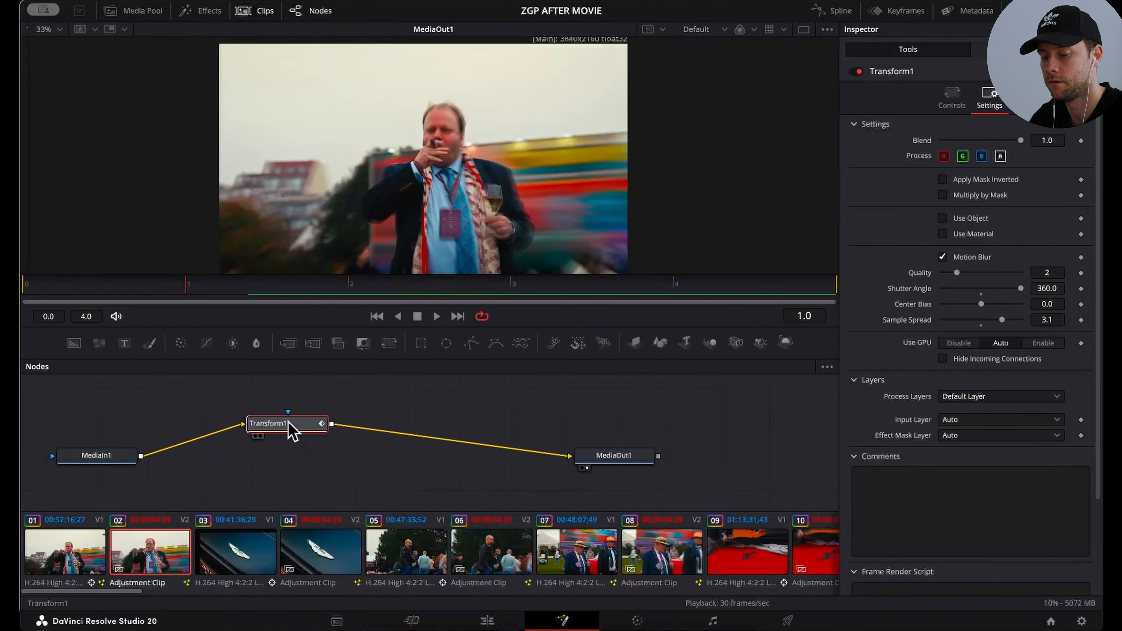
Step: Insert a second Transform node after Transform1 and delete it again
key(shift+space)
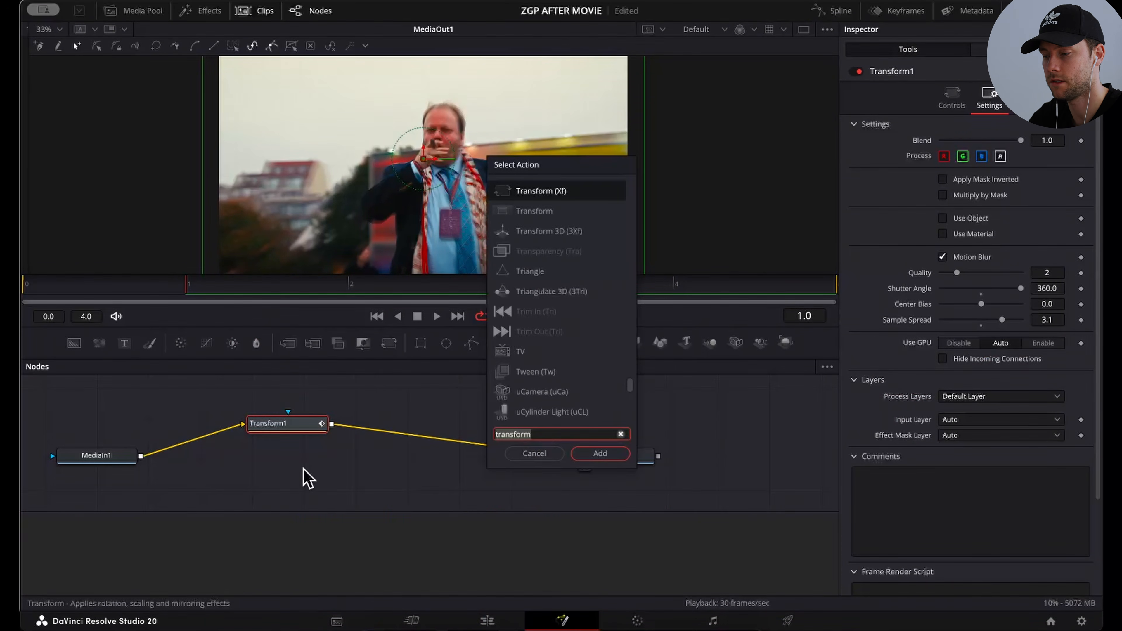
click(597, 455)
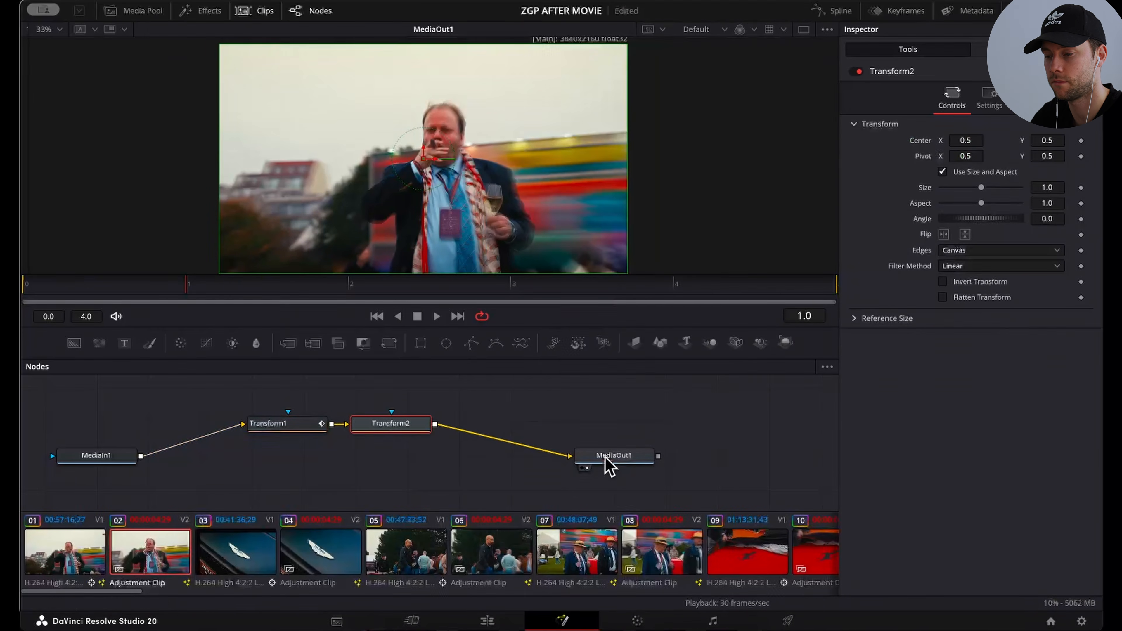
key(Delete)
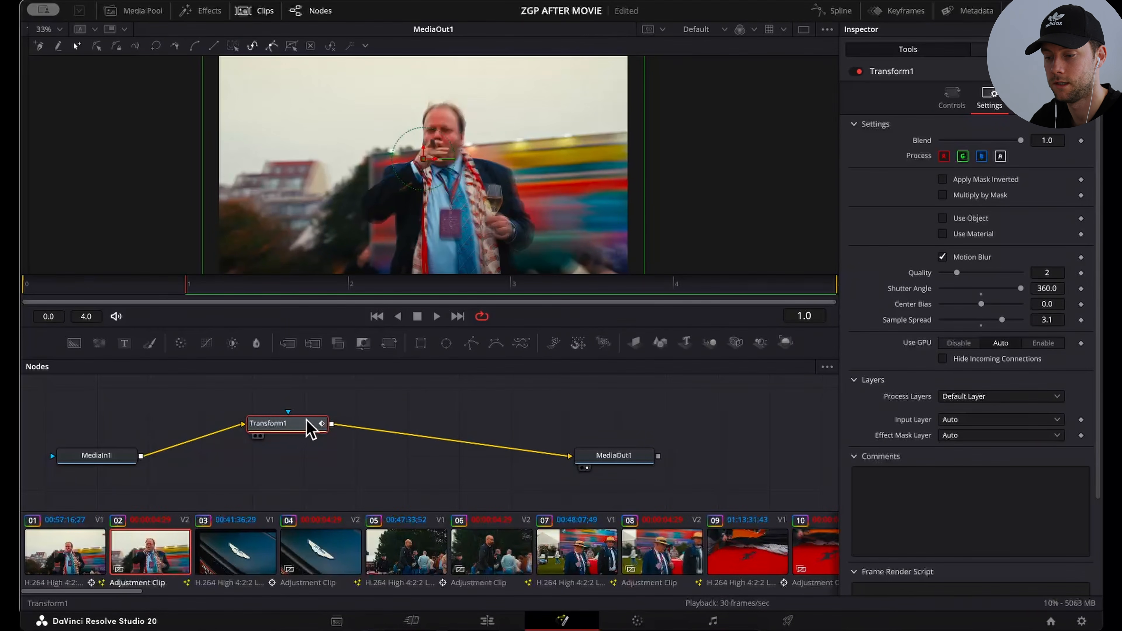
Step: Examine the Transform1 controls and their keyframes from frame 0 to frame 5
drag(291, 420, 305, 433)
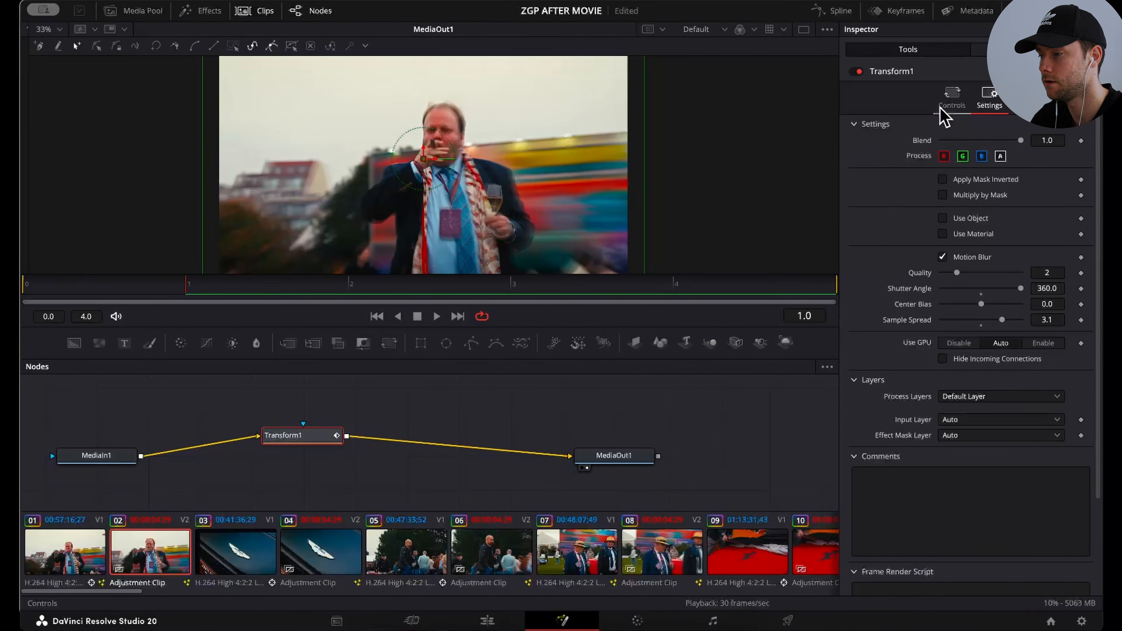
click(950, 103)
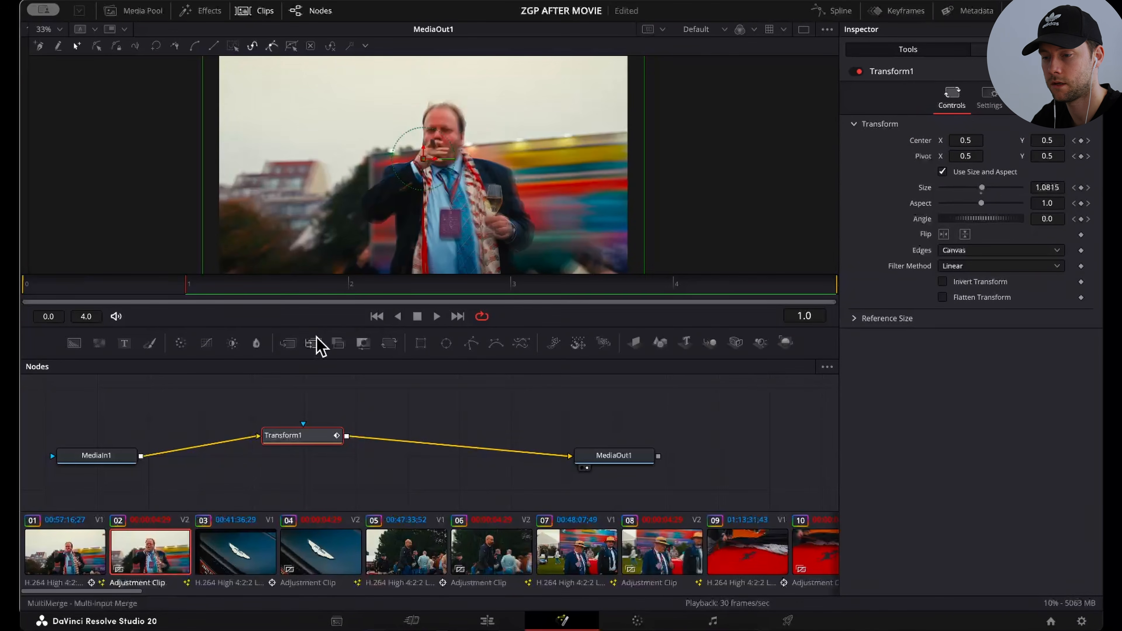
key(Left)
key(Right)
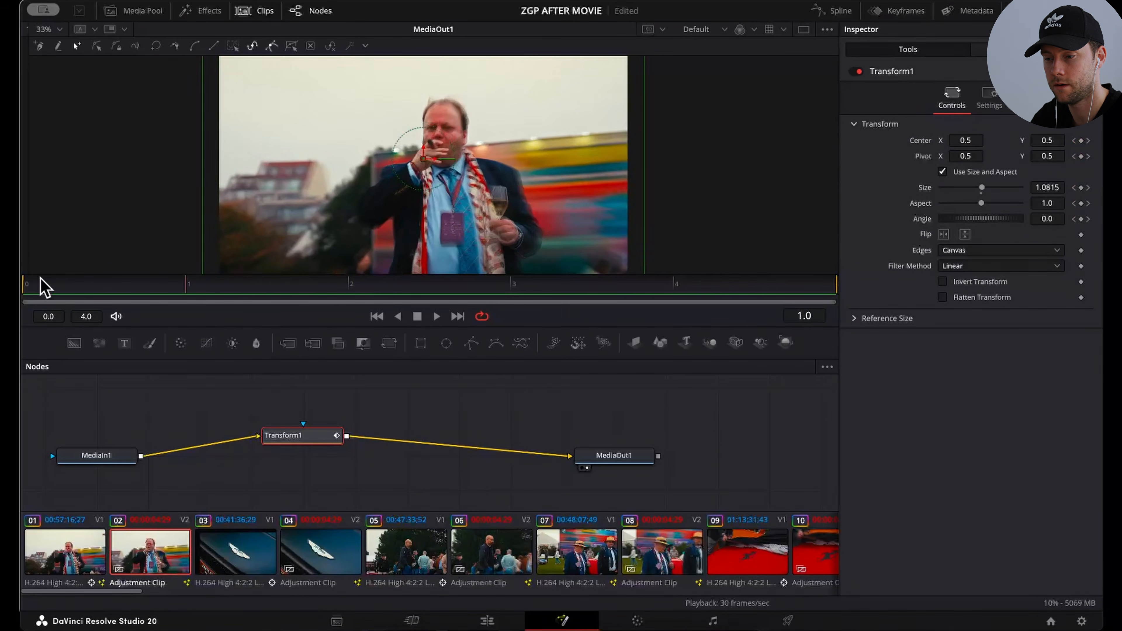
key(Left)
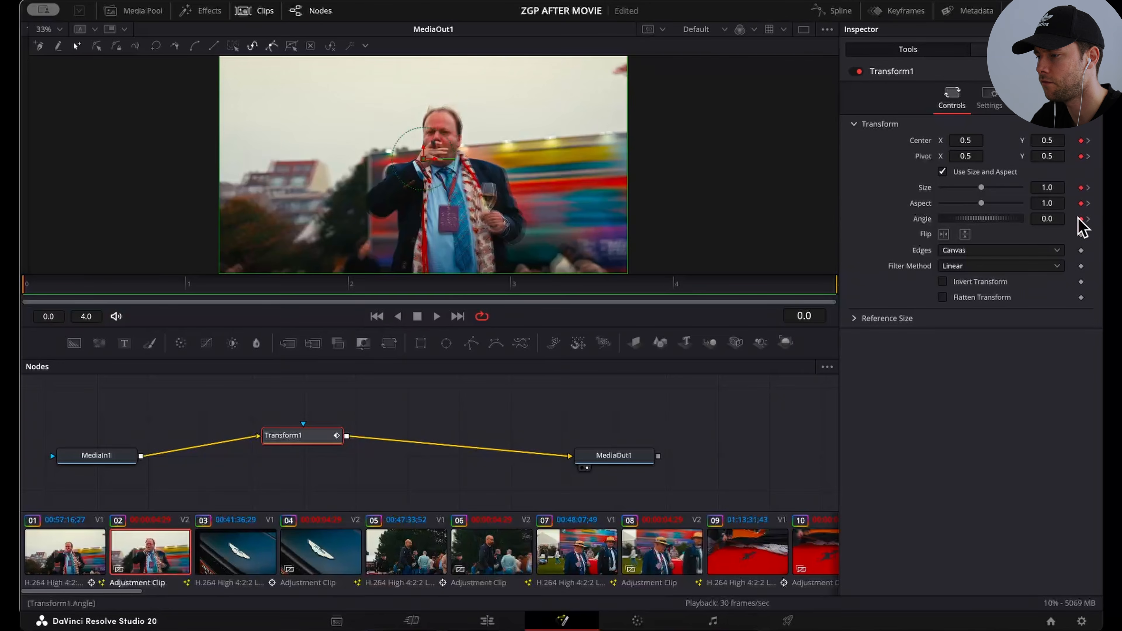
key(Right)
key(Right)
key(Right)
key(Right)
key(Right)
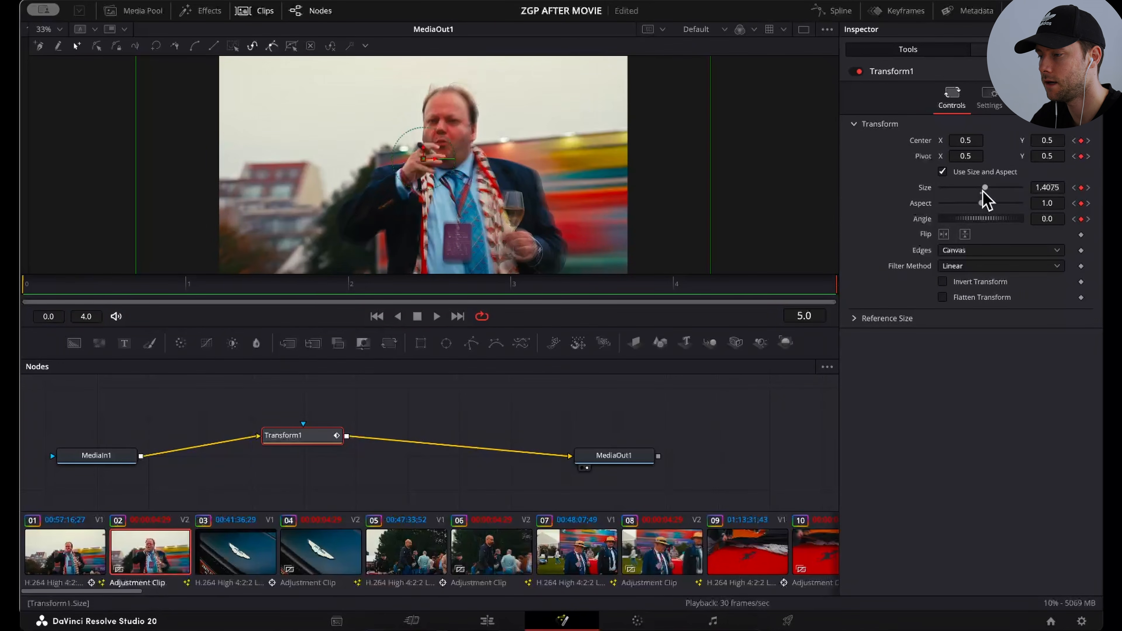
Step: Try a size of 1.89 and a slightly shifted center for Transform1 at frame 5, and undo both changes
mouse_move(985, 187)
mouse_down()
mouse_move(1005, 187)
mouse_move(990, 187)
mouse_up()
mouse_move(424, 161)
mouse_down()
mouse_move(431, 179)
mouse_move(430, 154)
mouse_up()
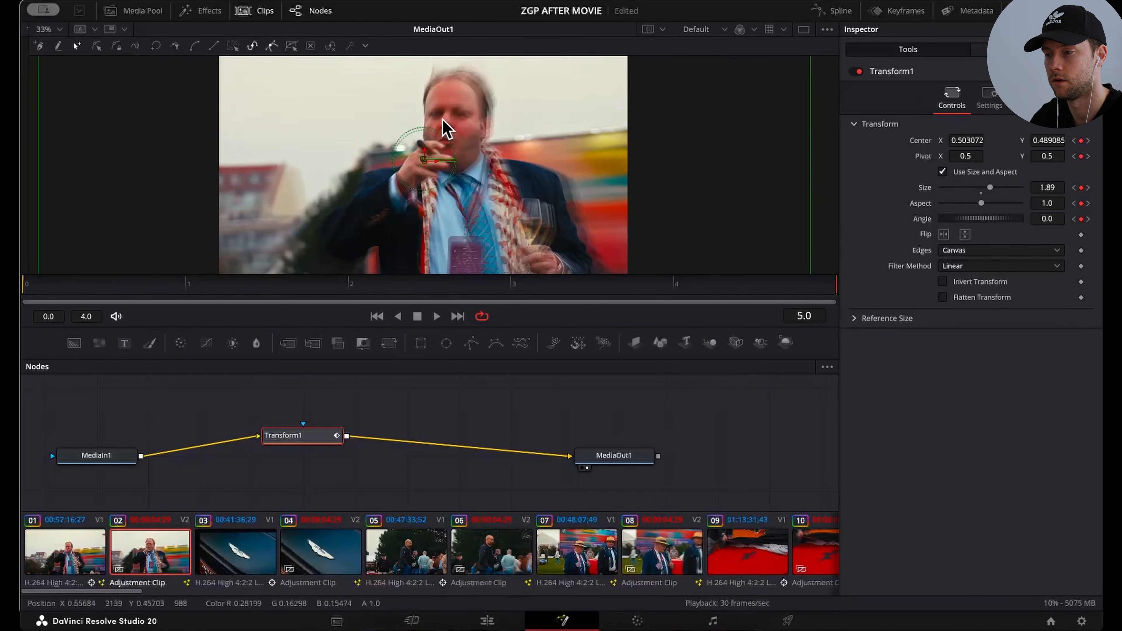
key(ctrl+z)
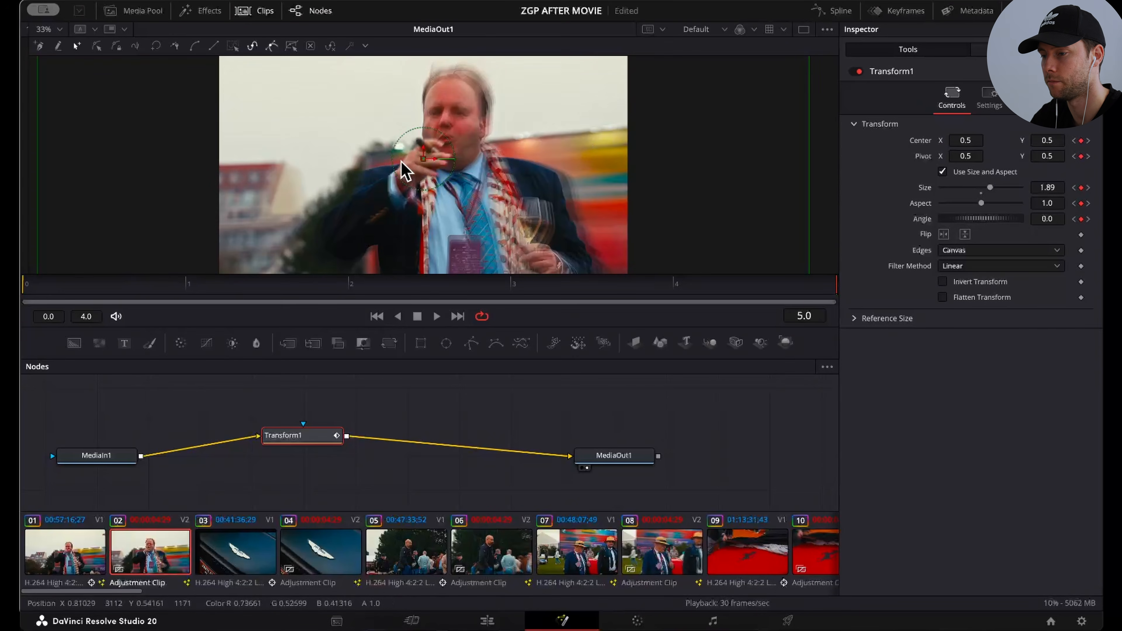
key(ctrl+z)
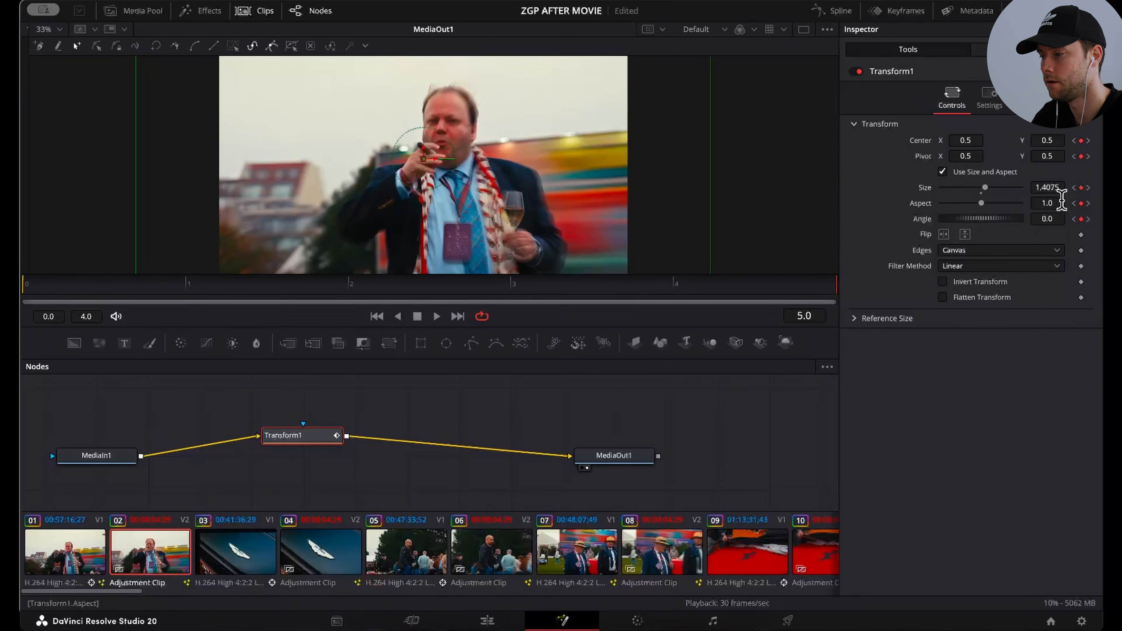
Step: Review Transform1's motion blur settings and return to the Edit page
click(988, 100)
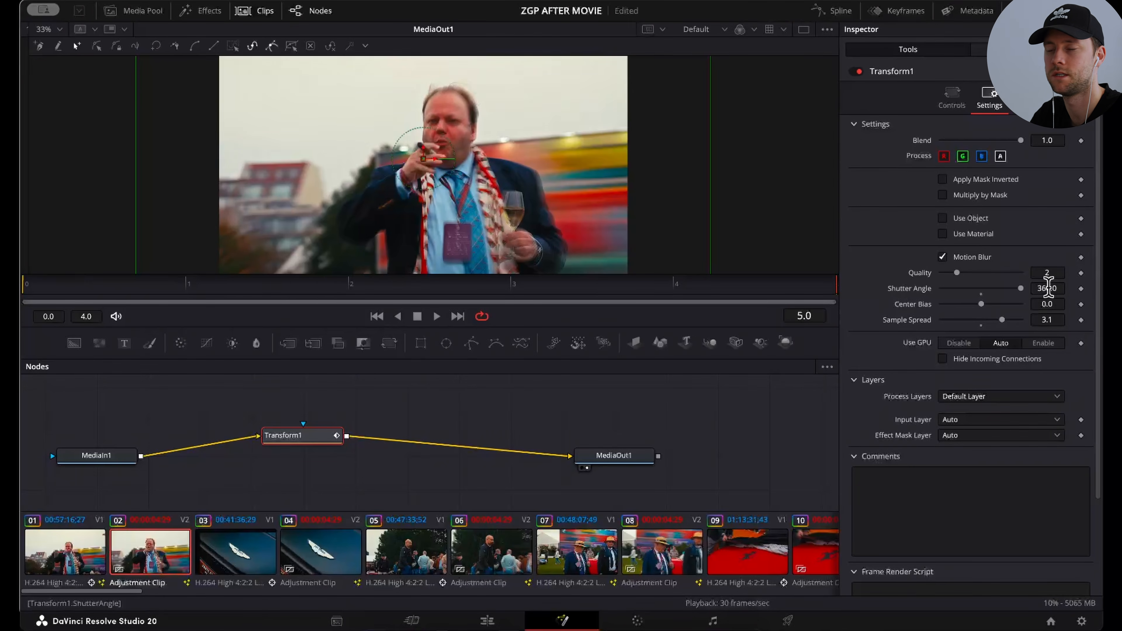
click(951, 99)
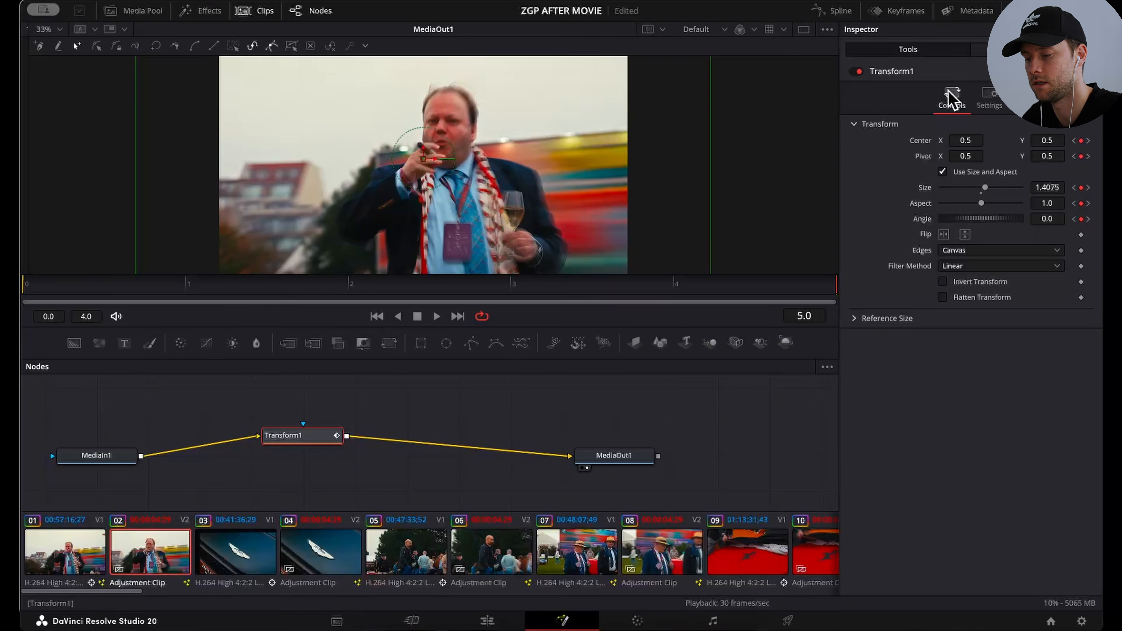
click(487, 621)
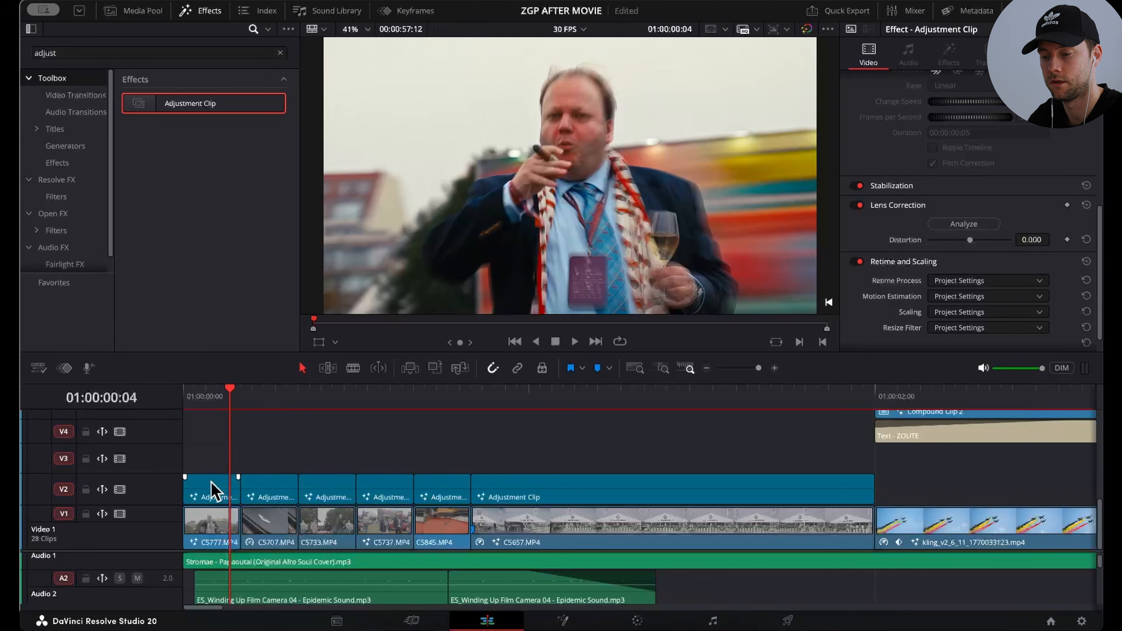
Step: Try placing a copy of the first adjustment clip on V3 above C5707.MP4
drag(210, 480, 278, 462)
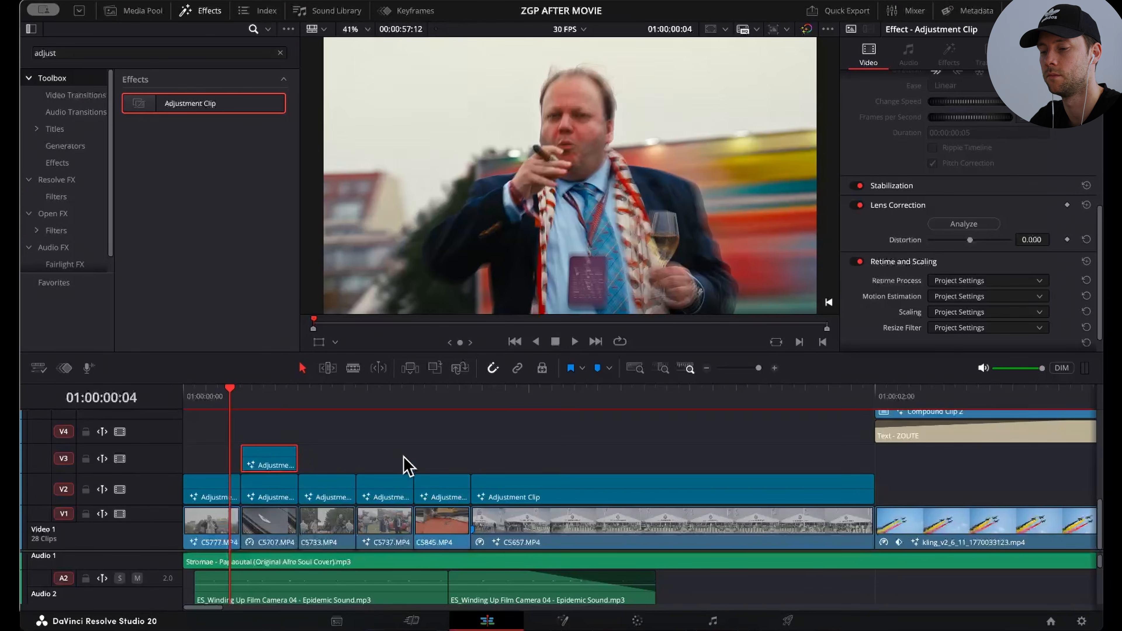
super+click(270, 497)
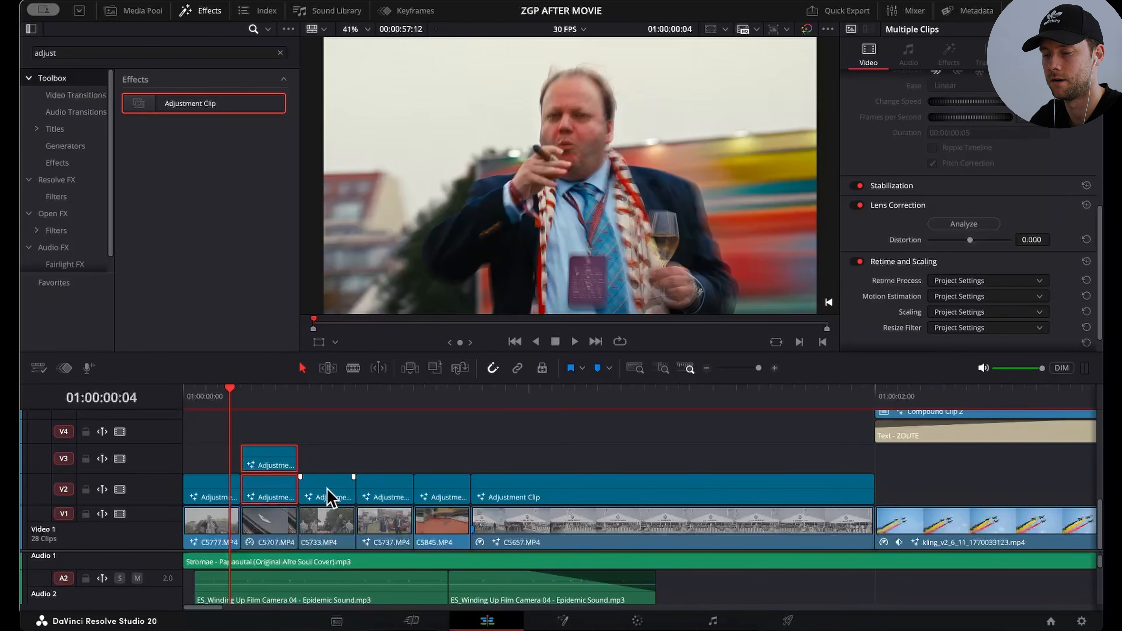
click(341, 438)
click(273, 451)
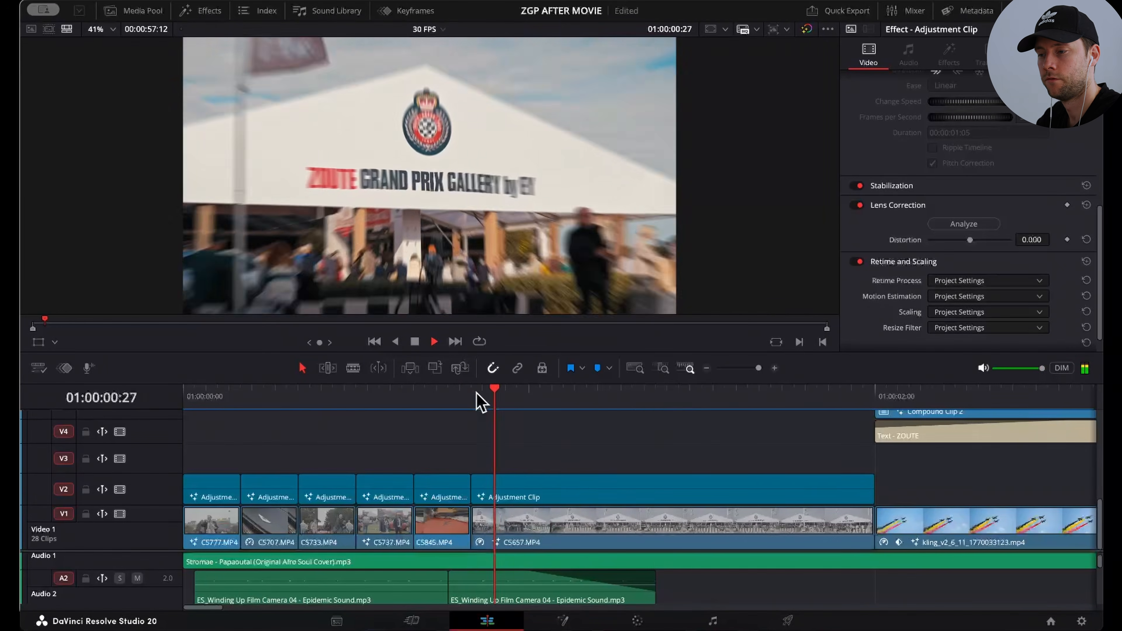
Step: Play the opening clips with their adjustment clips up to just before the two-second mark
key(space)
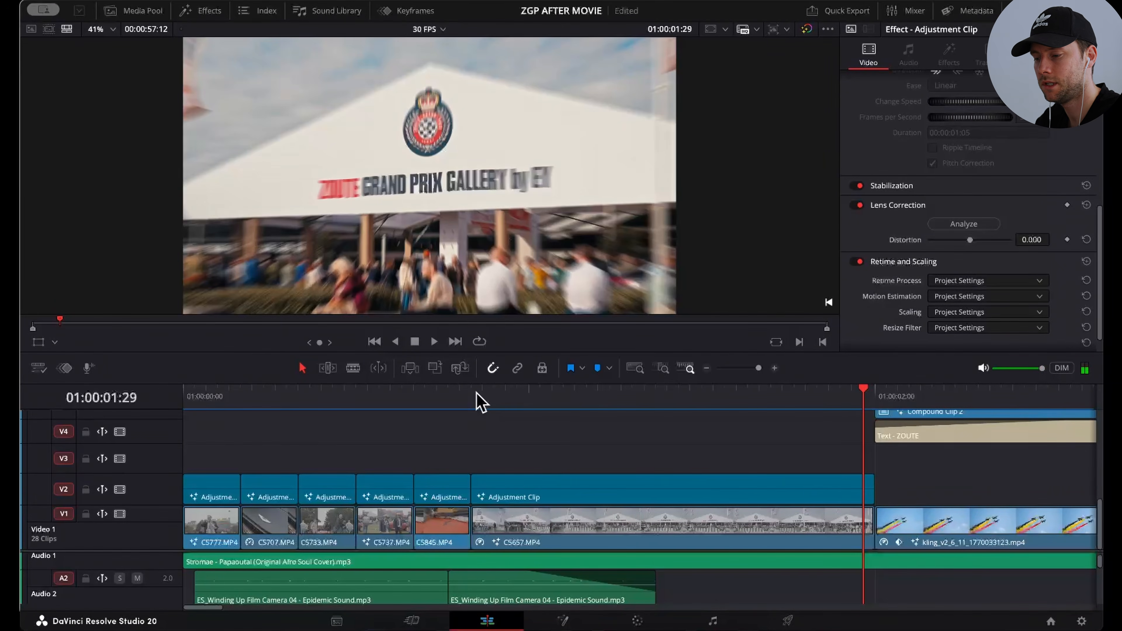
Step: Play C5657.MP4 with its adjustment clip from about one second in, and open C5657.MP4 in Fusion to view its planar tracker
click(549, 401)
key(space)
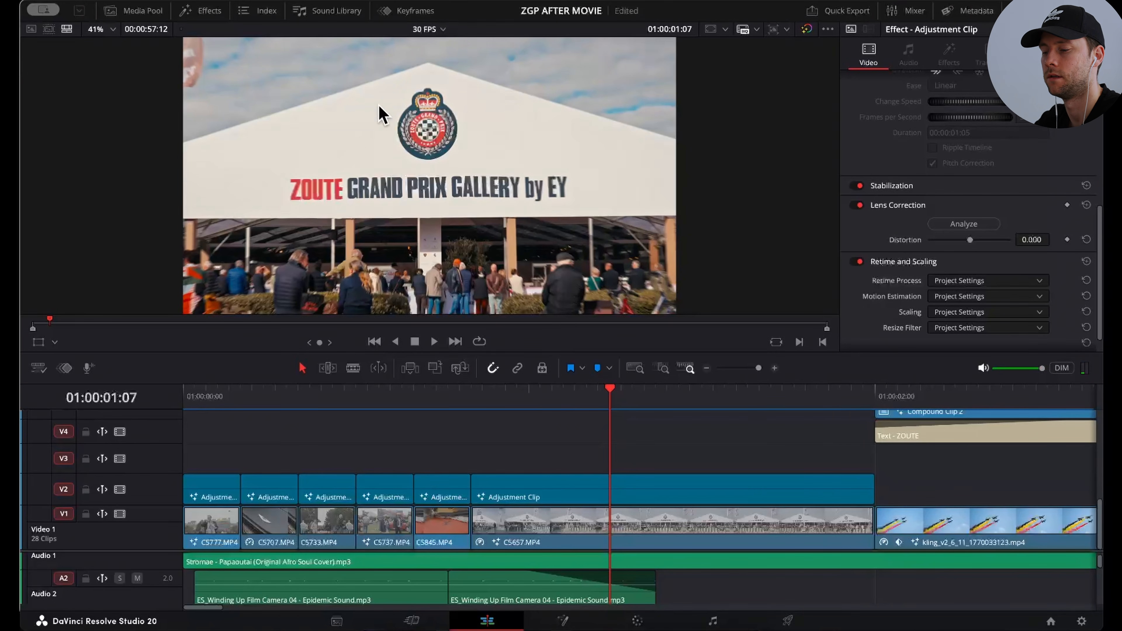
click(531, 539)
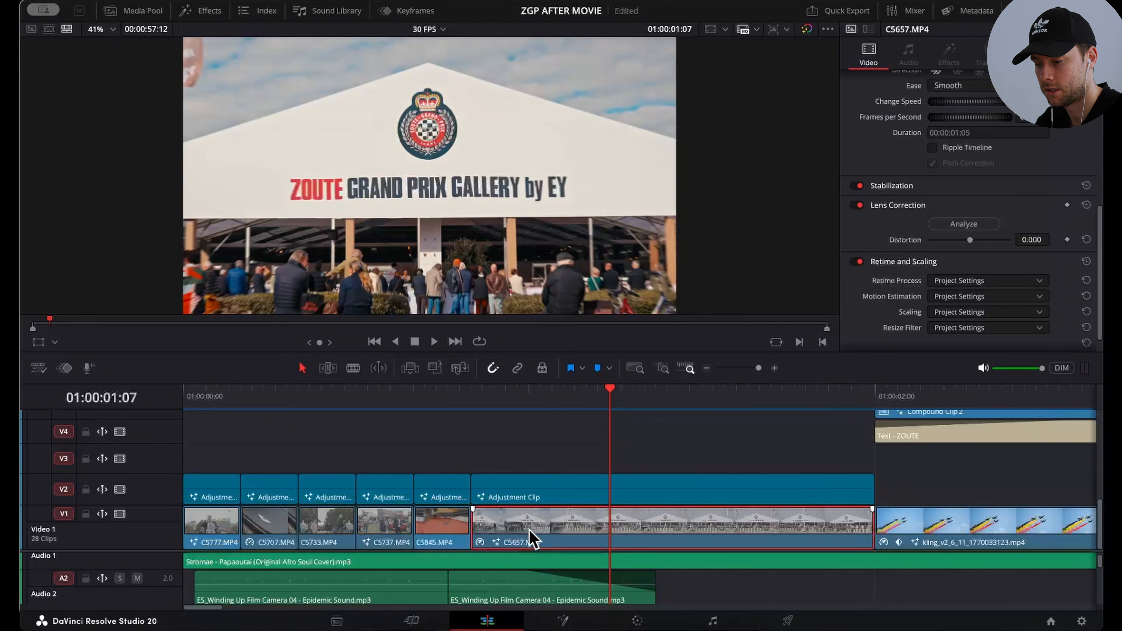
click(564, 621)
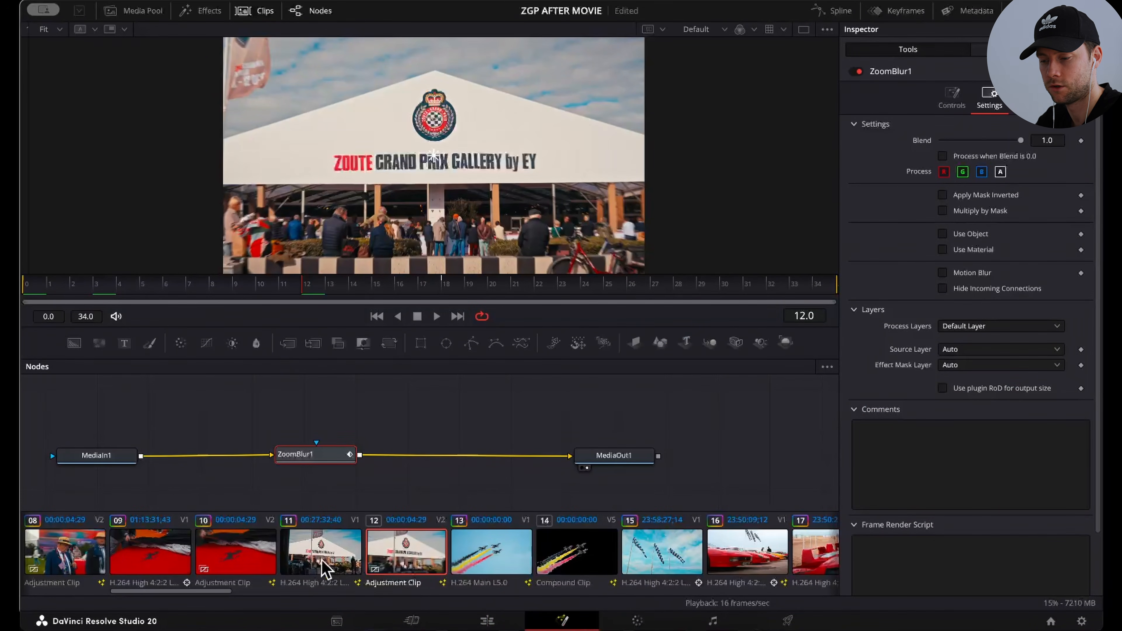
click(321, 550)
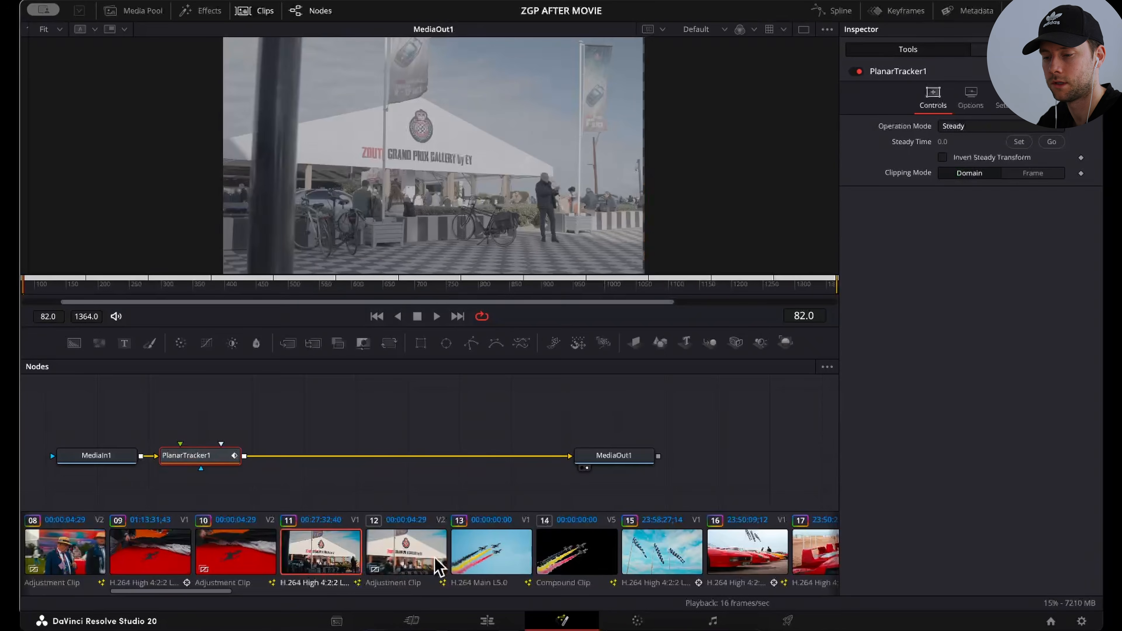
Step: Try outlining the emblem on the tent gable with a closed polygon for PlanarTracker1 in Track mode at frame 755
drag(196, 455, 206, 455)
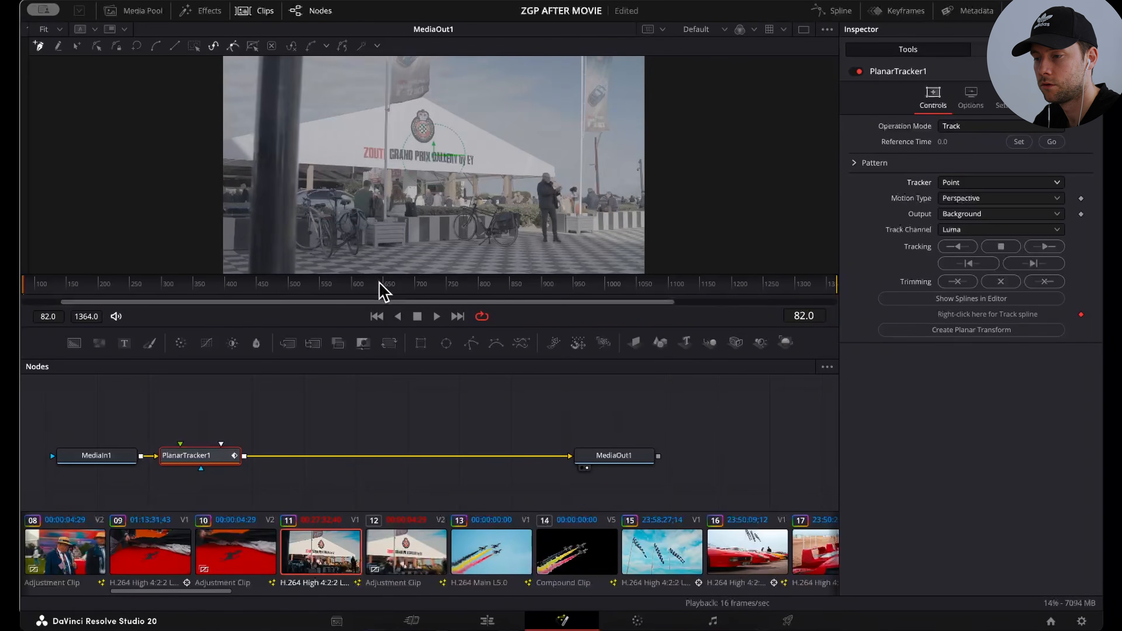
drag(377, 283, 448, 293)
click(408, 109)
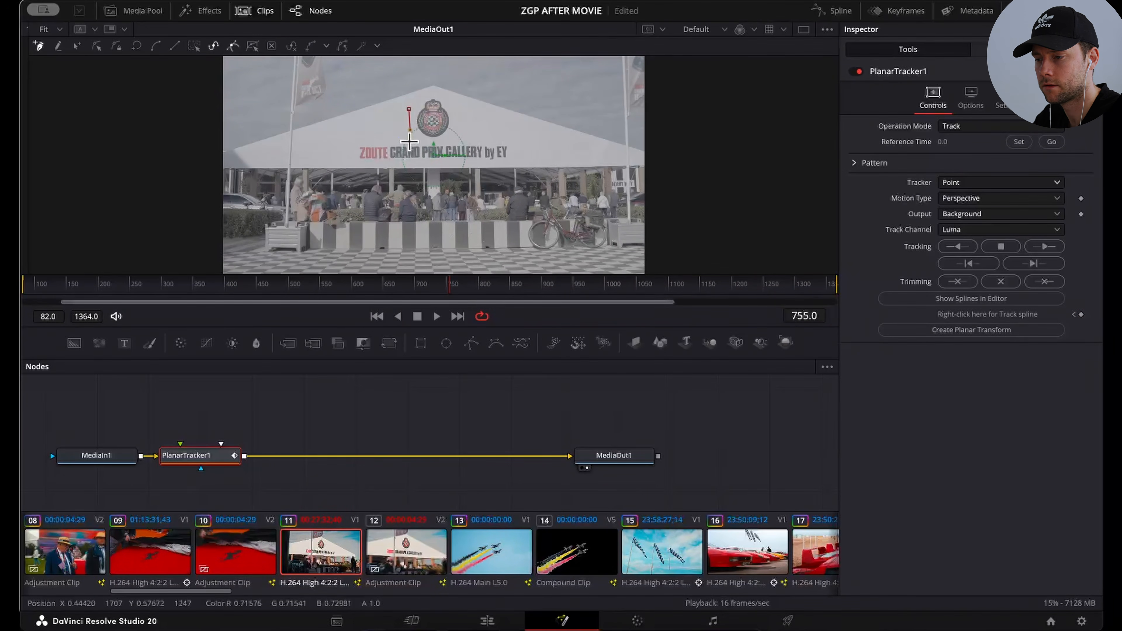
click(444, 139)
click(463, 123)
click(452, 91)
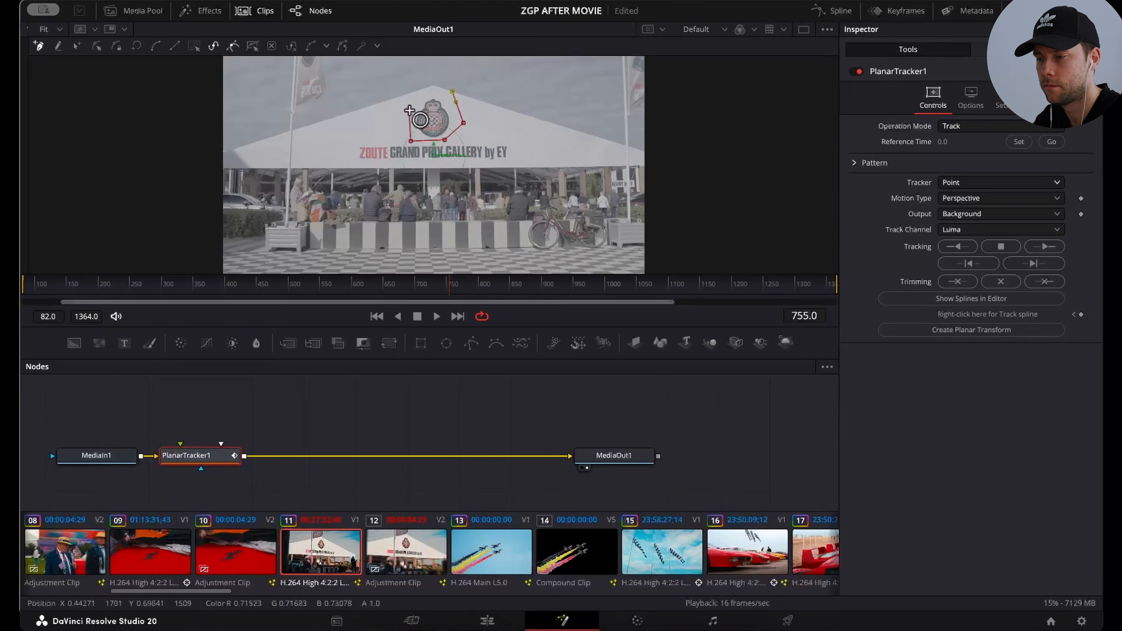
click(408, 110)
Step: Try a Translation track of the emblem with reference time 755, tracking backward and forward for a short stretch
click(998, 198)
click(964, 215)
click(1018, 141)
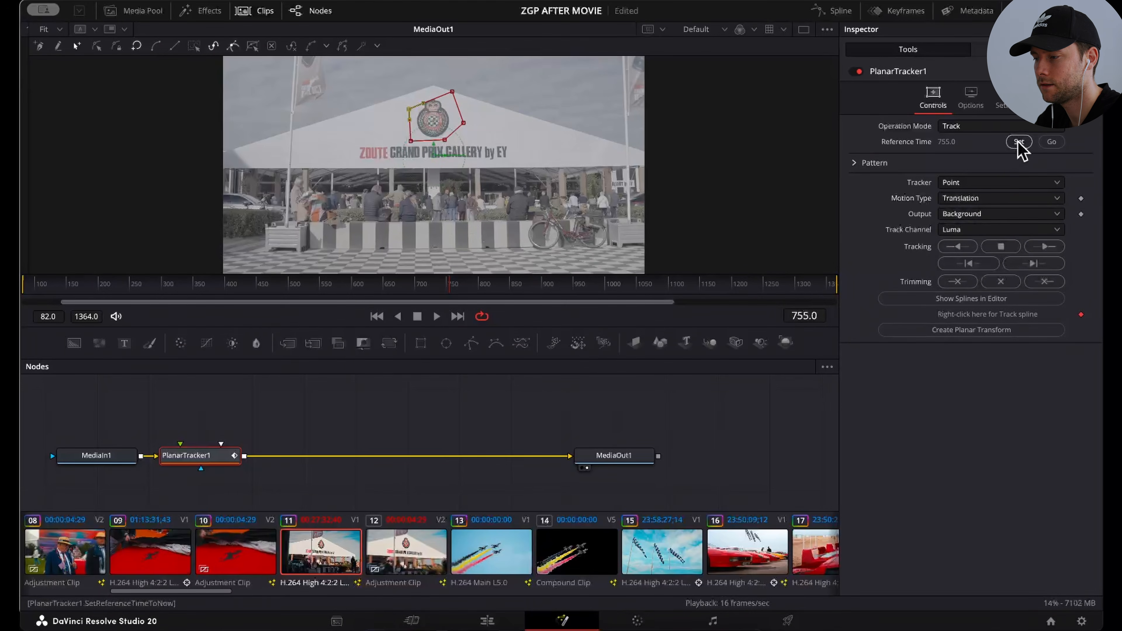
click(957, 246)
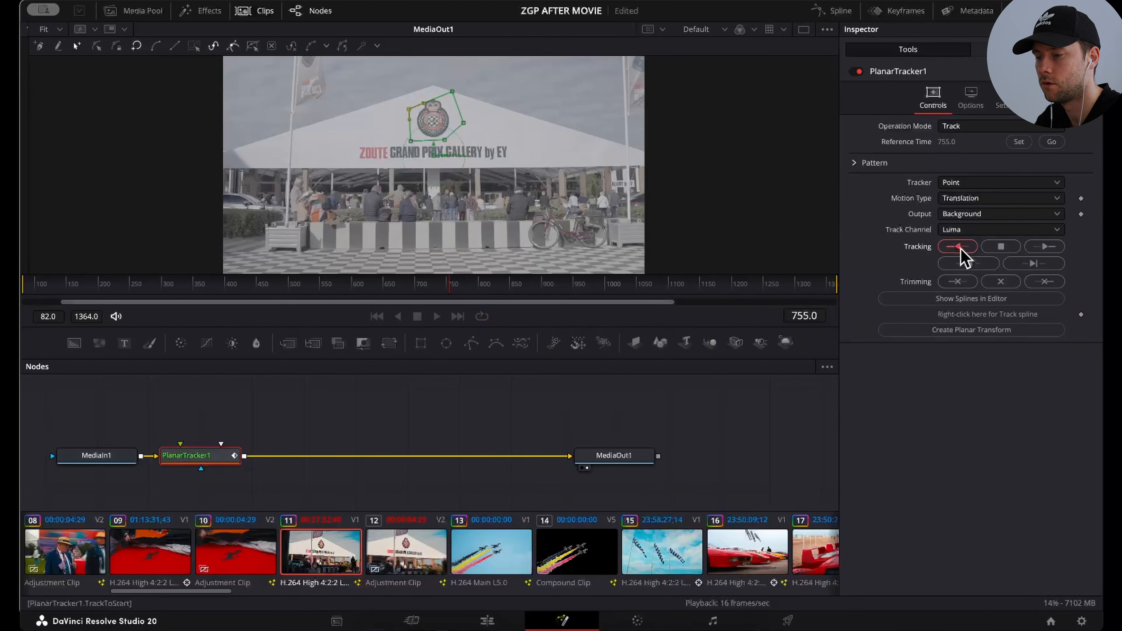
click(1030, 249)
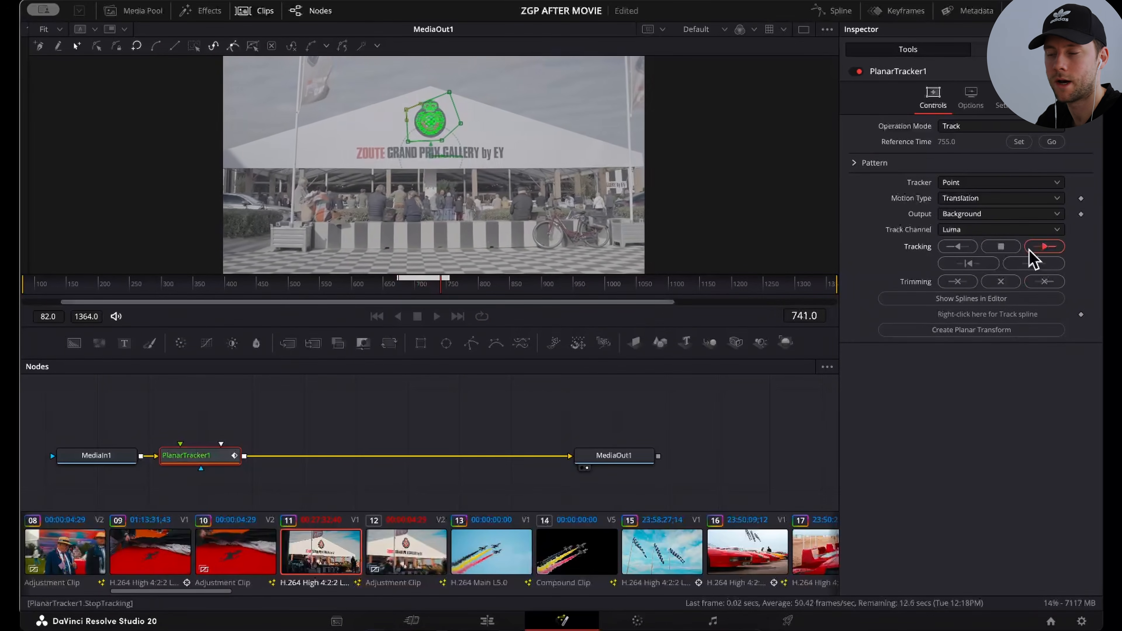
click(1009, 247)
Step: Look at the tracker's Steady operation mode, undo the trial tracking, and scrub the originally stabilized clip up to frame 671
click(977, 129)
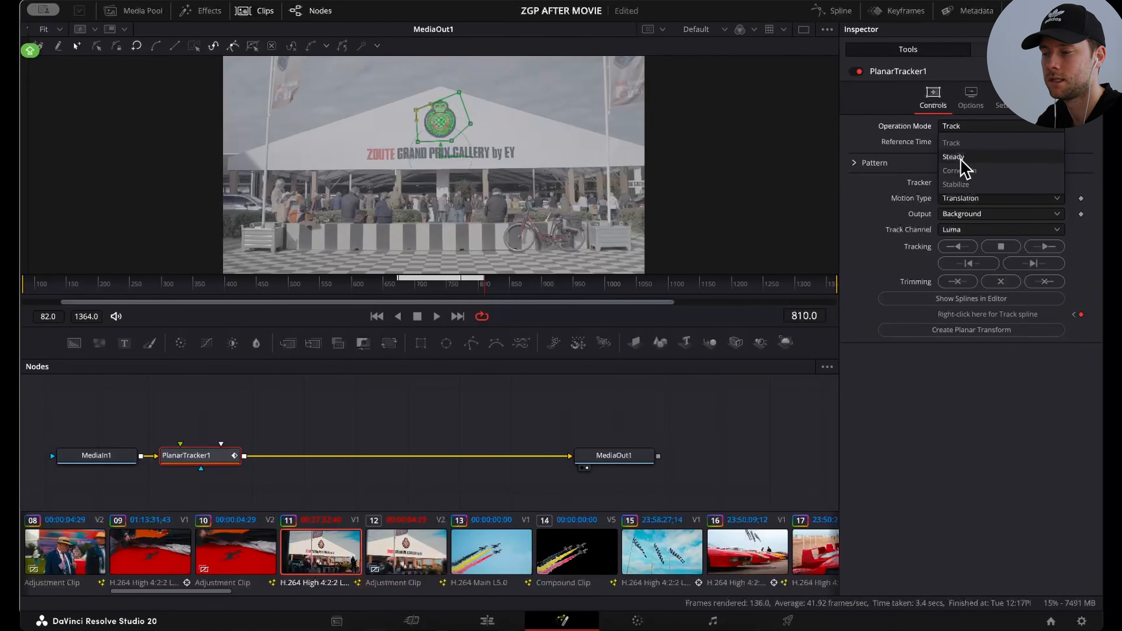
click(592, 422)
key(super+z)
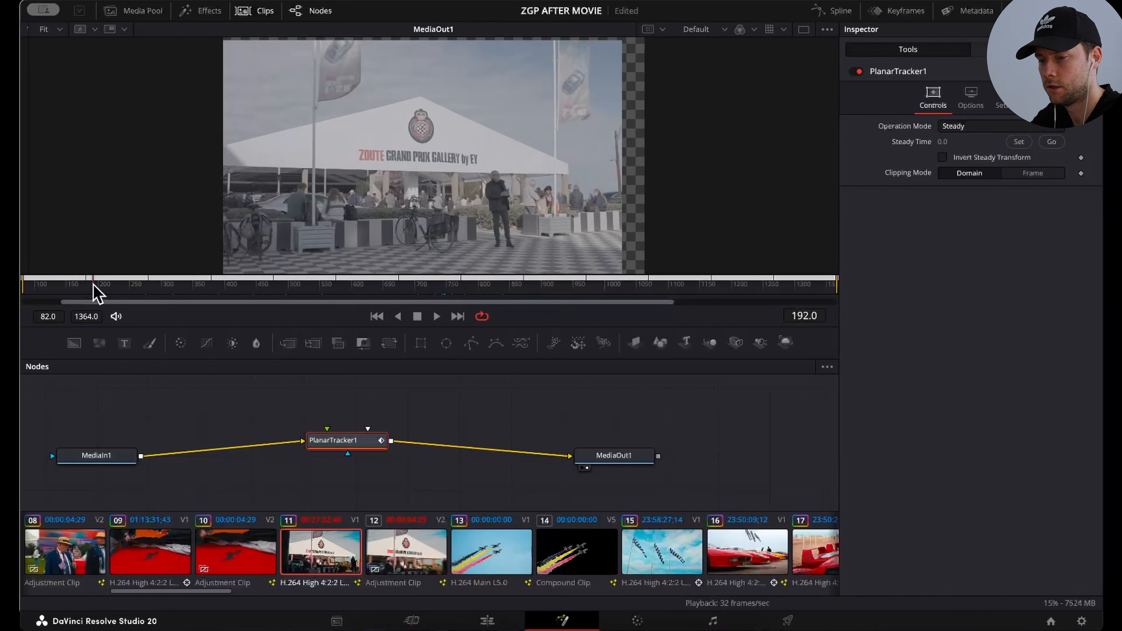
drag(92, 291, 395, 292)
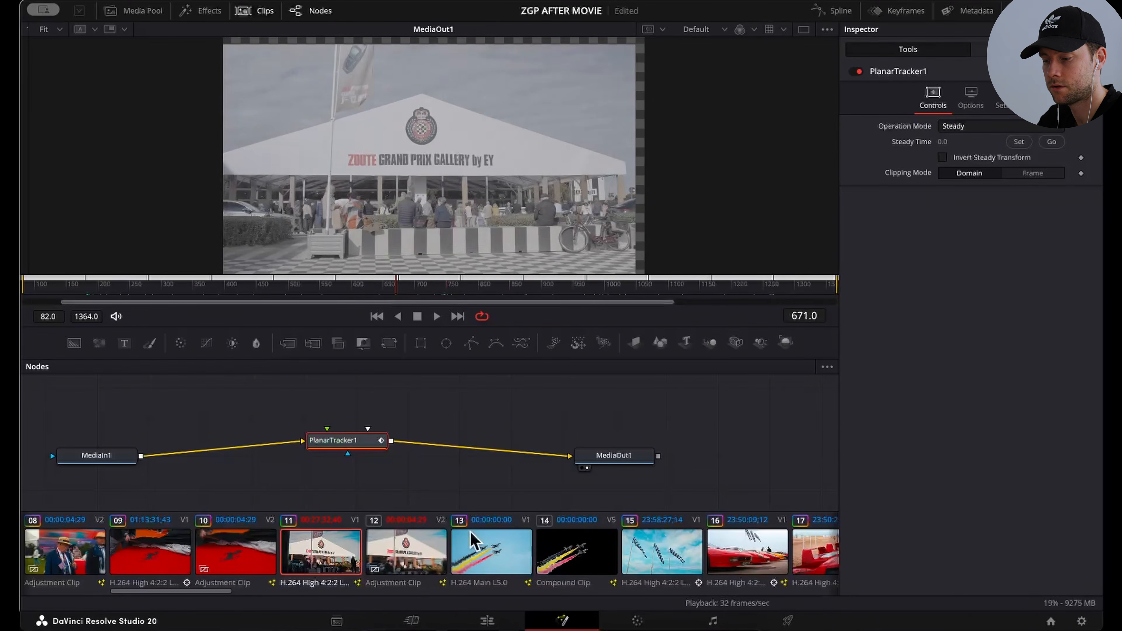
Step: Save the project, open the adjustment clip above C5657.MP4 in Fusion, and move the ZoomBlur1 node above the MediaIn1–MediaOut1 line
click(489, 619)
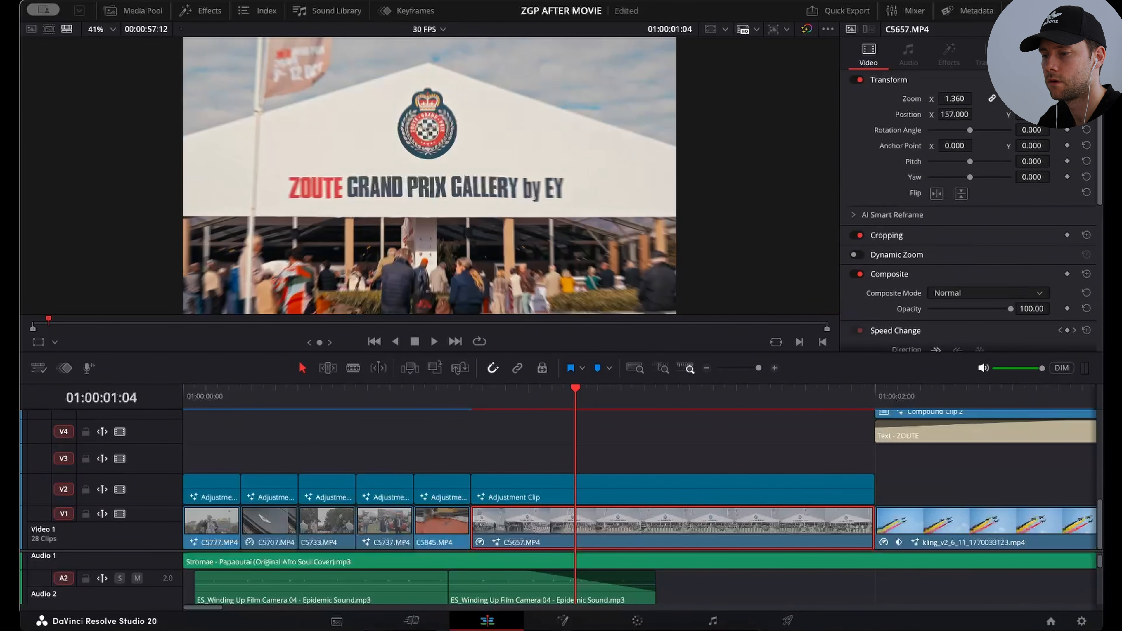
click(500, 491)
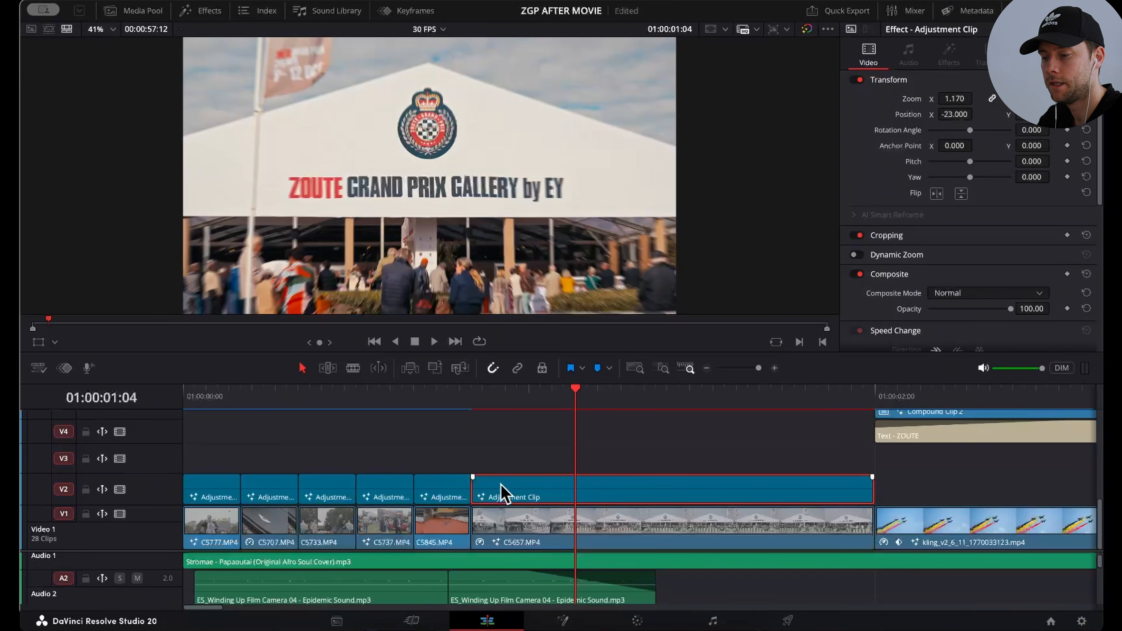
key(ctrl+s)
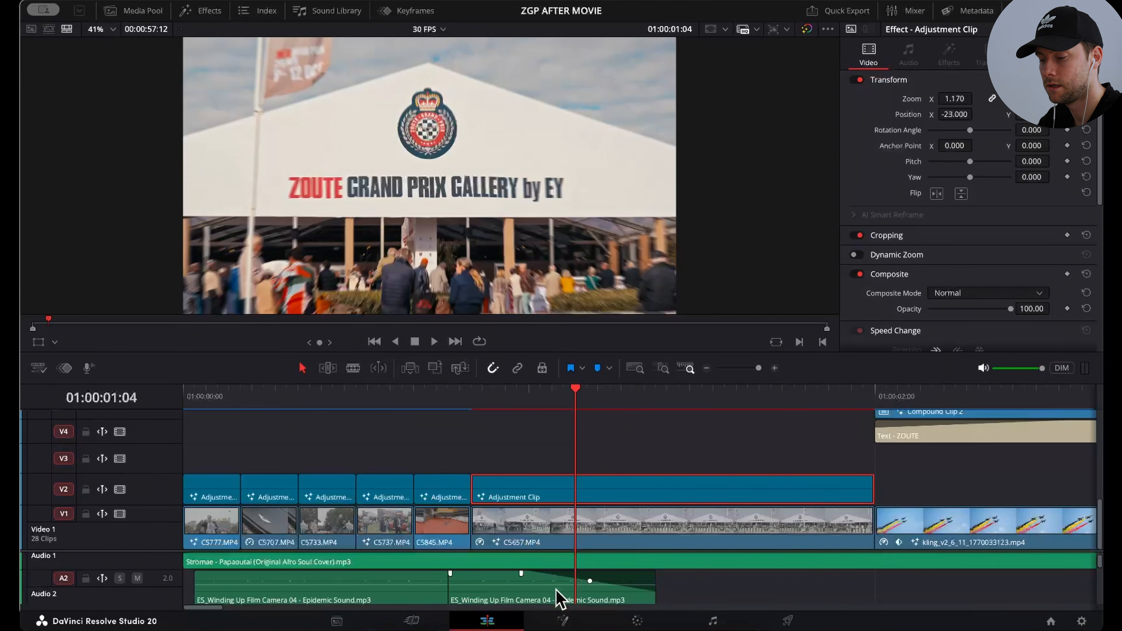
click(562, 620)
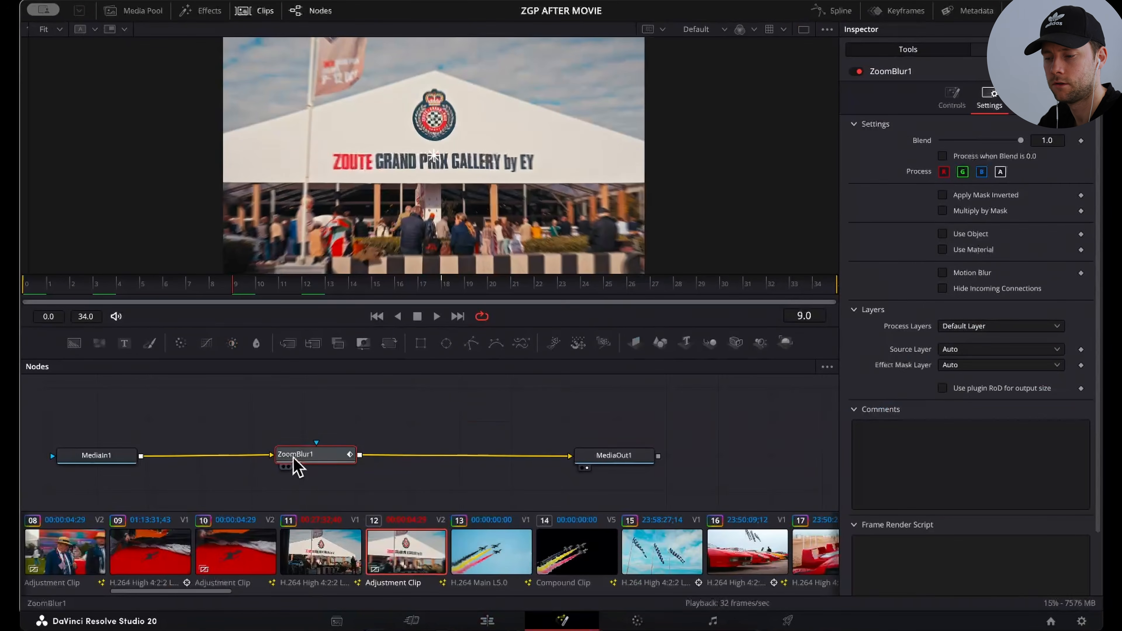
drag(295, 460, 308, 427)
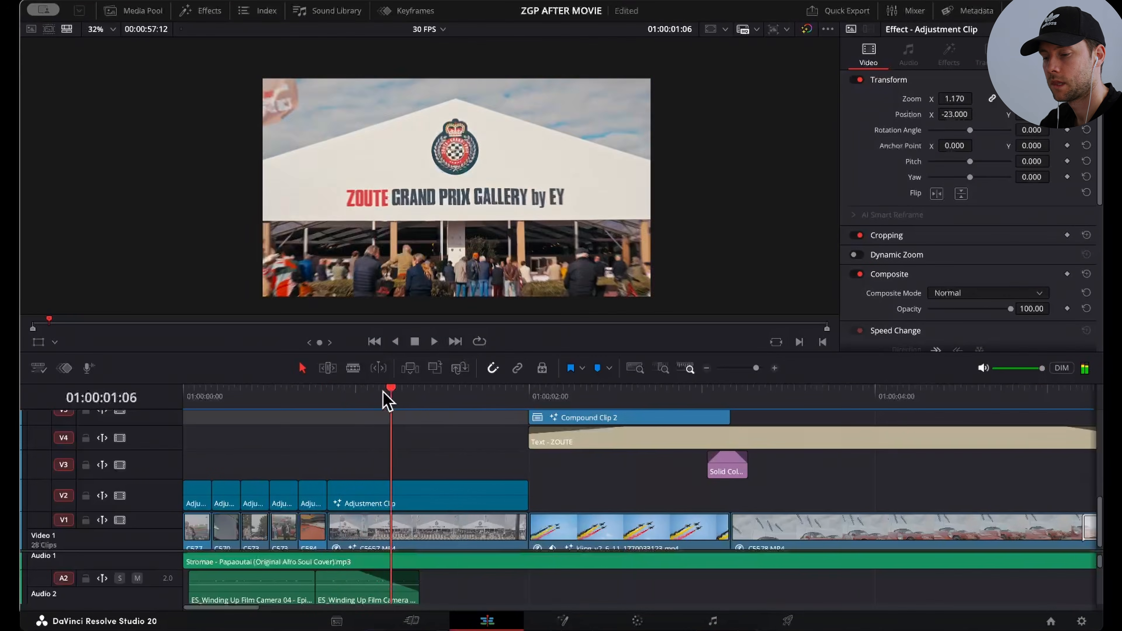
Step: Return to the Edit page, play the tent clip, and scrub through the jets shot to 01:00:03:01
drag(385, 392, 329, 403)
key(space)
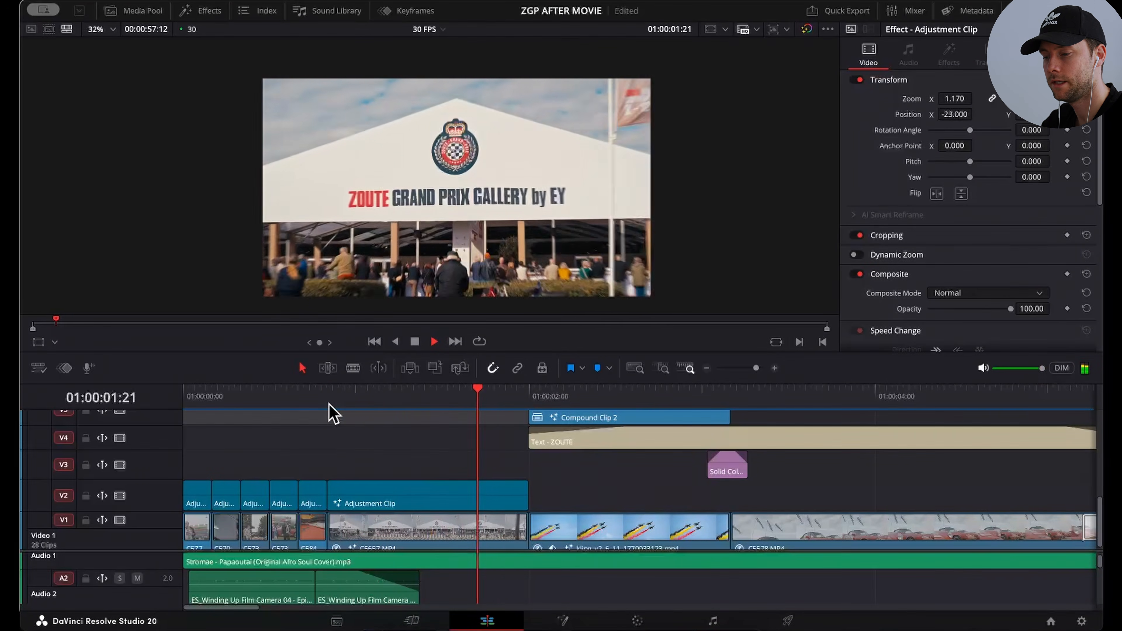
drag(534, 398, 710, 397)
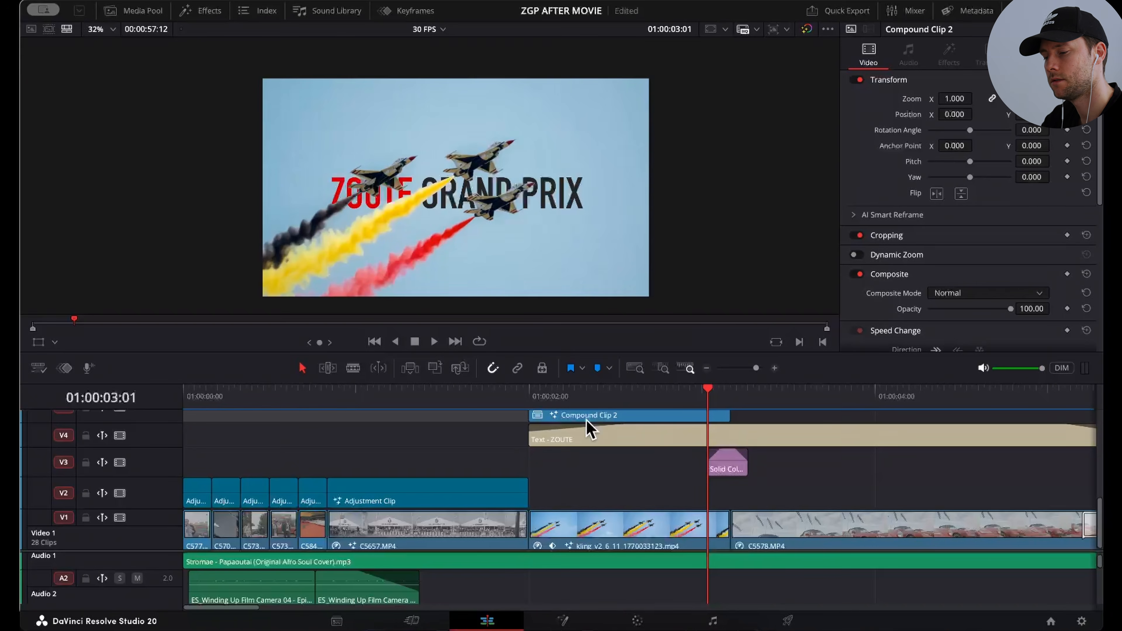
Step: Try placing kling_v2_6_11_1770033123.mp4 on a higher track, undo it, and look up the New Compound Clip command for the clip
click(599, 533)
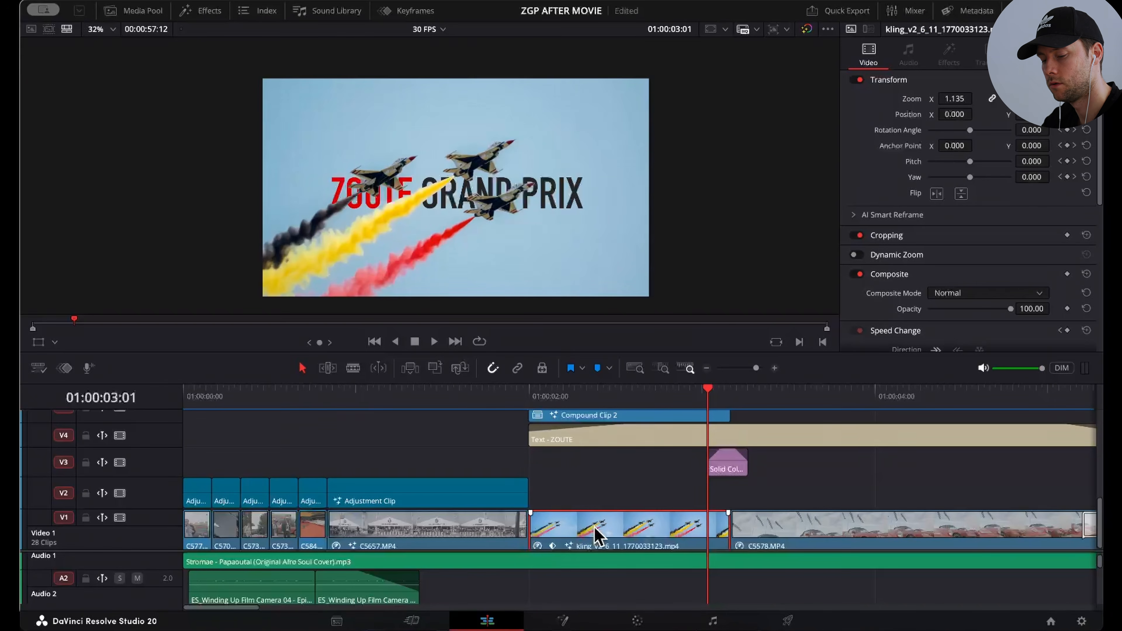
alt+drag(595, 527, 591, 471)
key(super+z)
scroll(596, 479, up, 3)
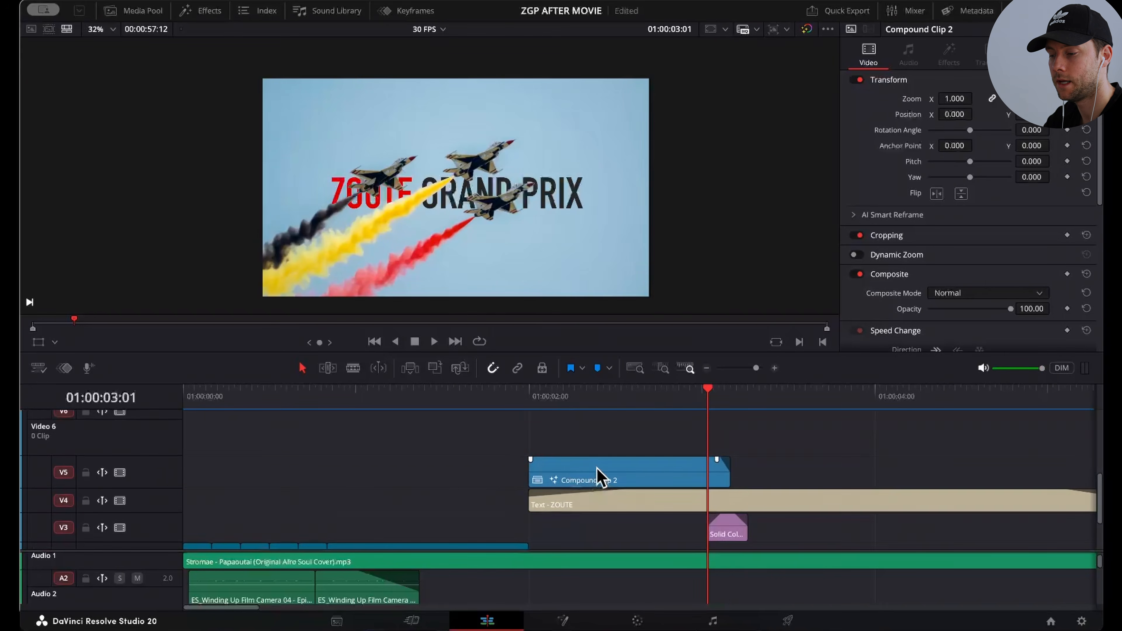
right_click(600, 477)
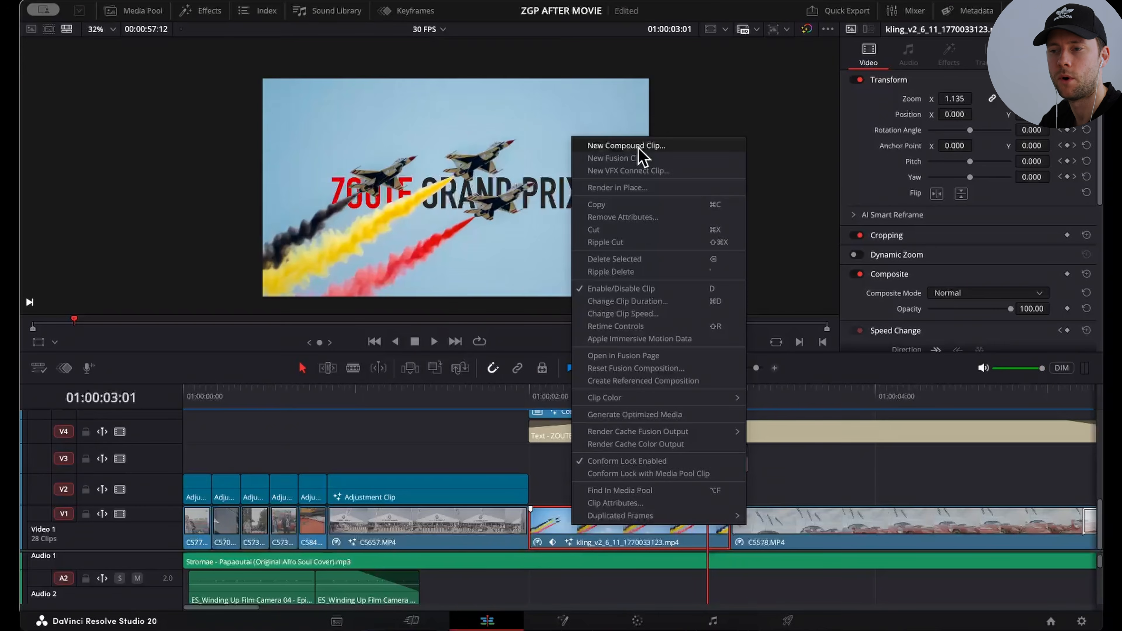
click(456, 471)
Step: Review Compound Clip 2 on V5 and the ZOUTE GRAND PRIX title beneath it on V4
scroll(574, 435, up, 2)
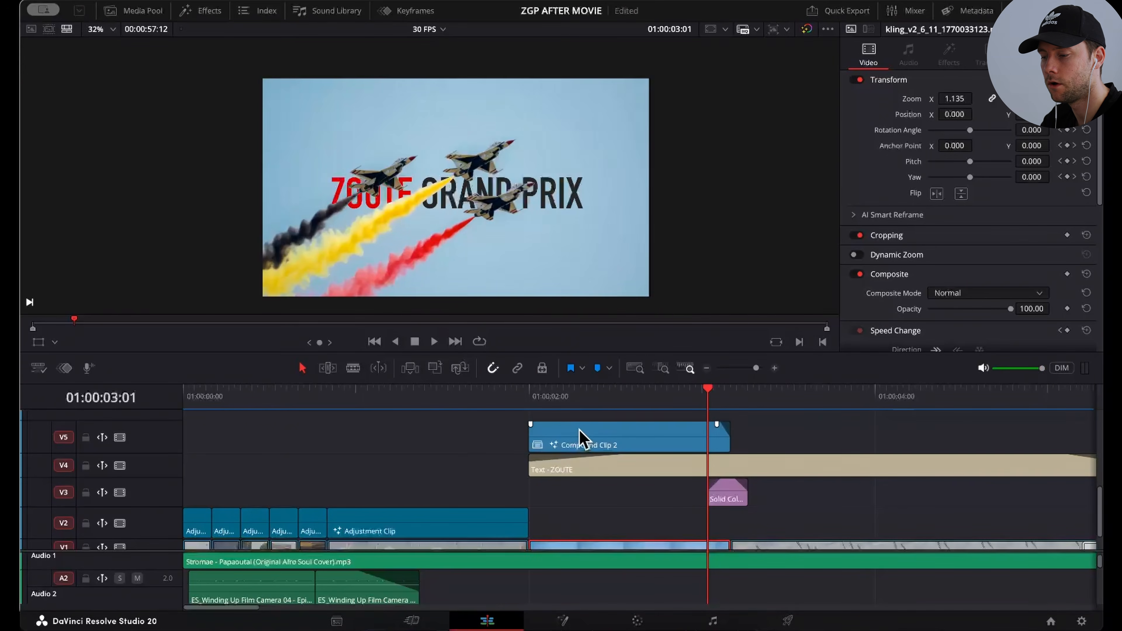
click(582, 437)
click(615, 471)
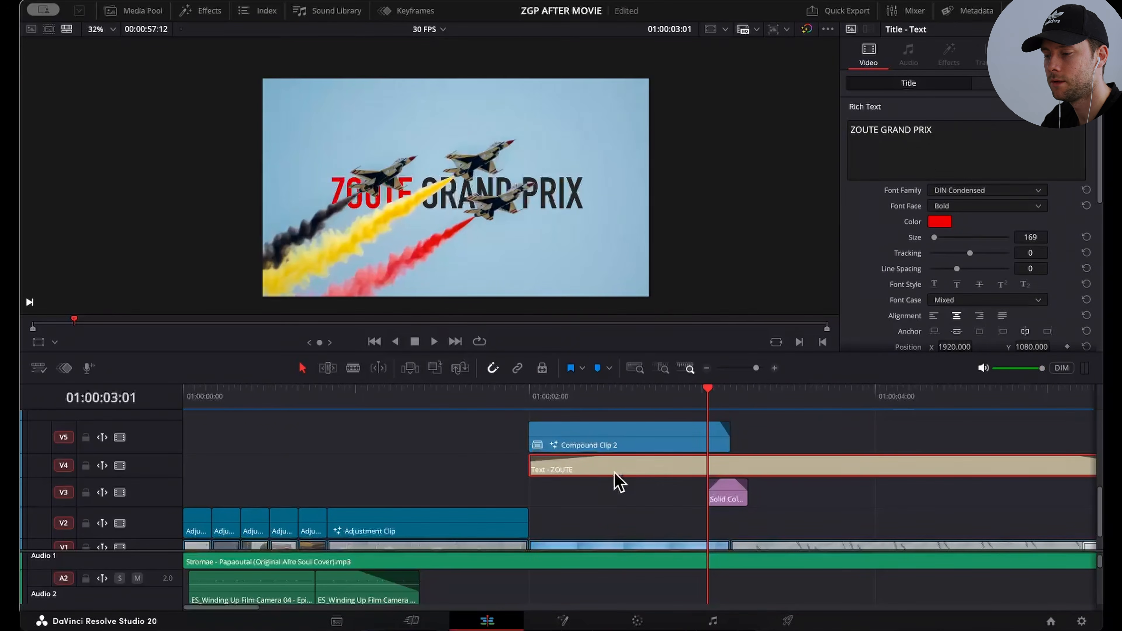
Step: Open Compound Clip 2 in Fusion and move the MagicMask1 node above the MediaIn1–MediaOut1 line
click(558, 436)
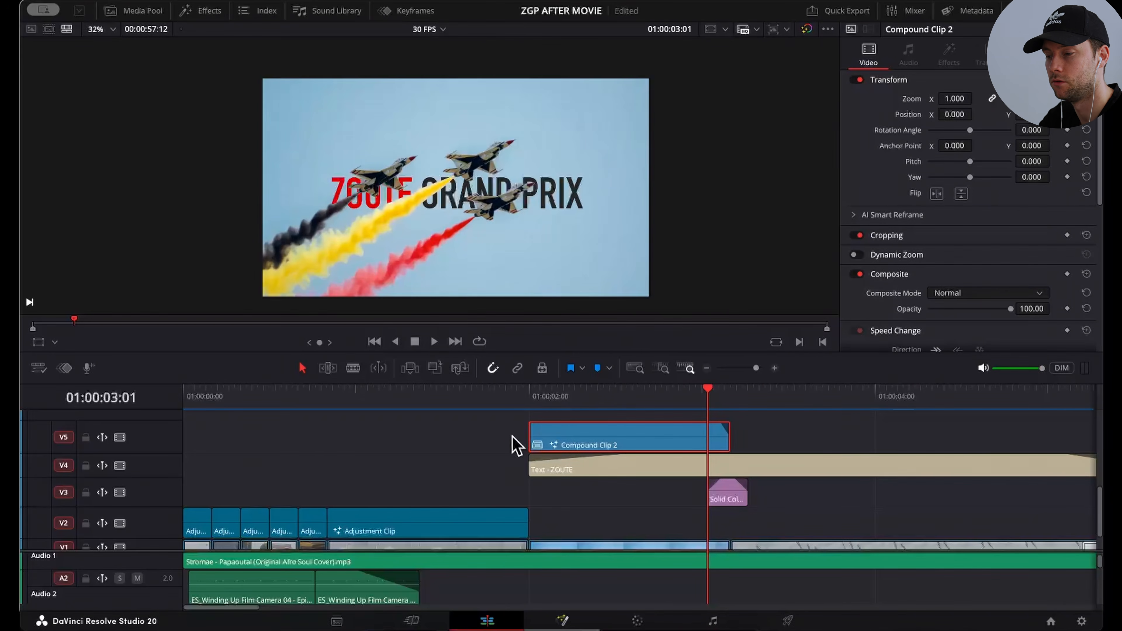
key(shift+5)
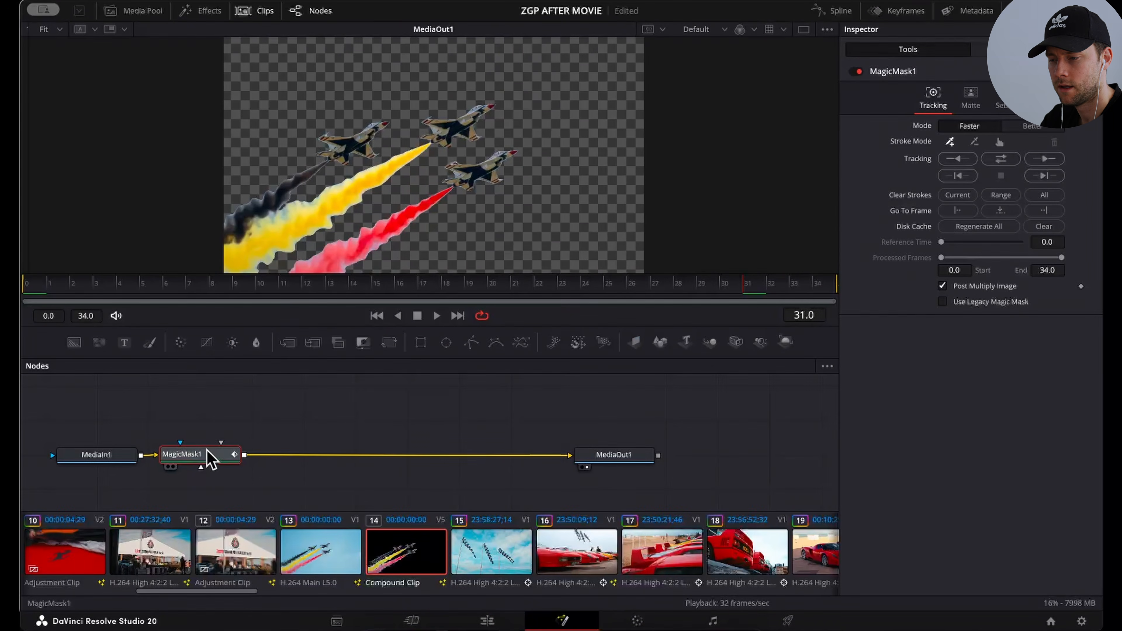
drag(208, 456, 311, 422)
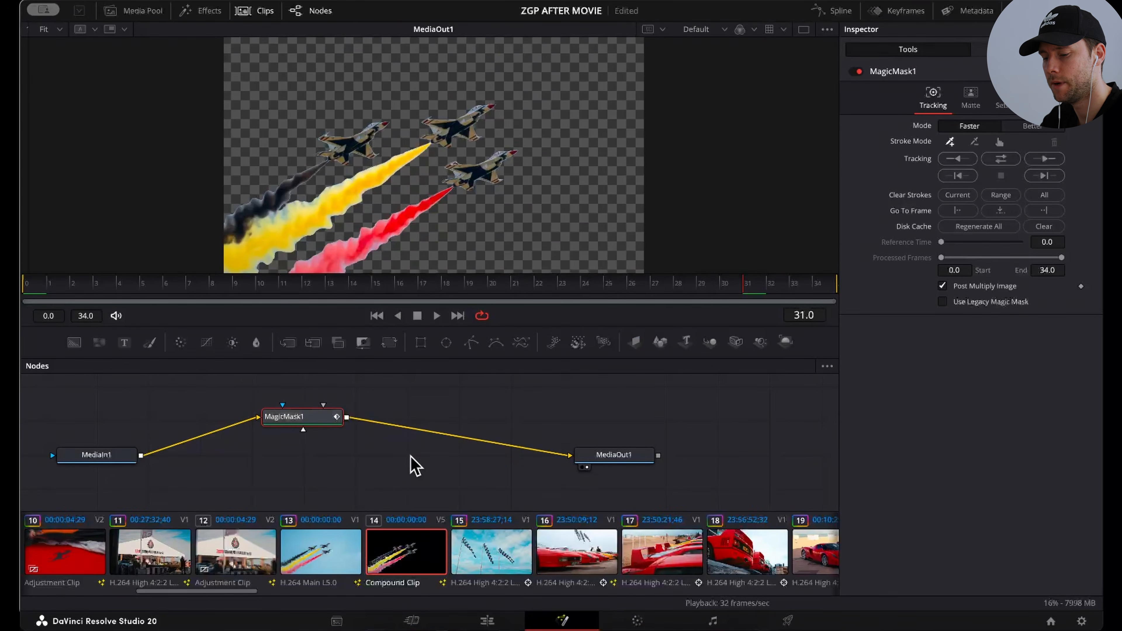
Step: Search the Fusion tools for Magic Mask and dismiss the search without adding a node
key(shift+space)
text(MAGIC MASK)
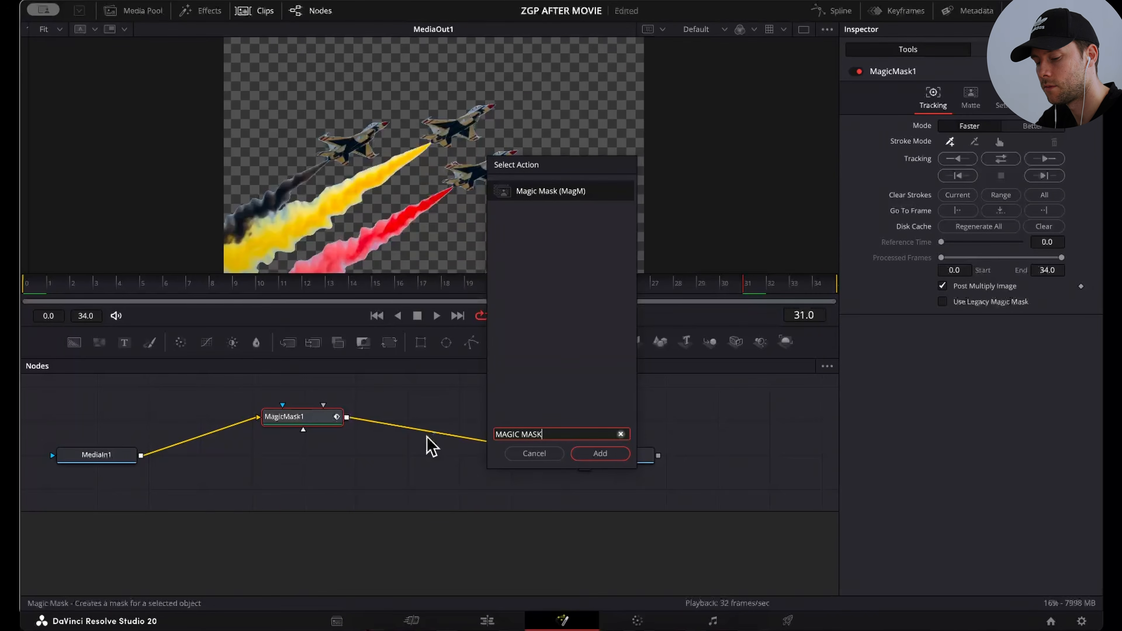
key(Escape)
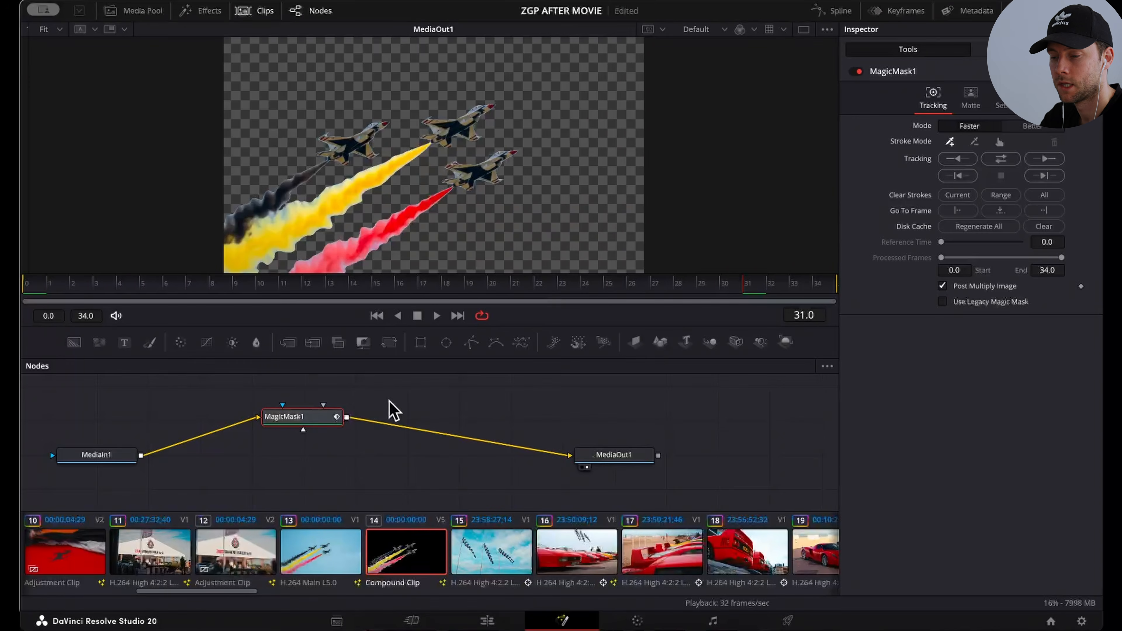
Step: Review MagicMask1's add-stroke mode and bidirectional tracking options, and return to the Edit page
click(293, 422)
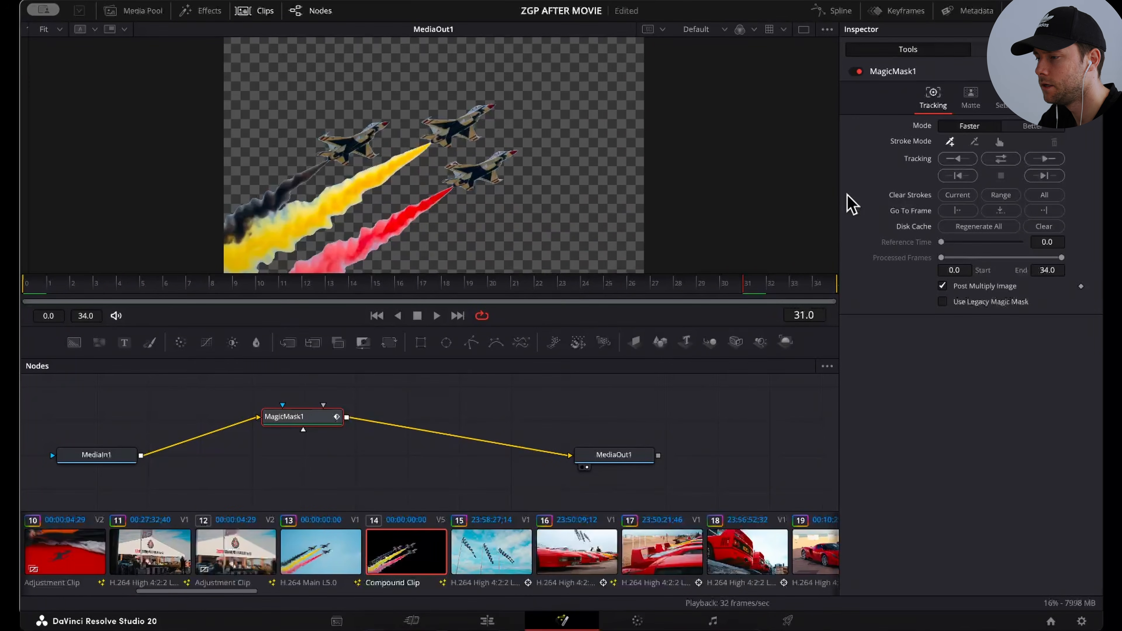
click(949, 142)
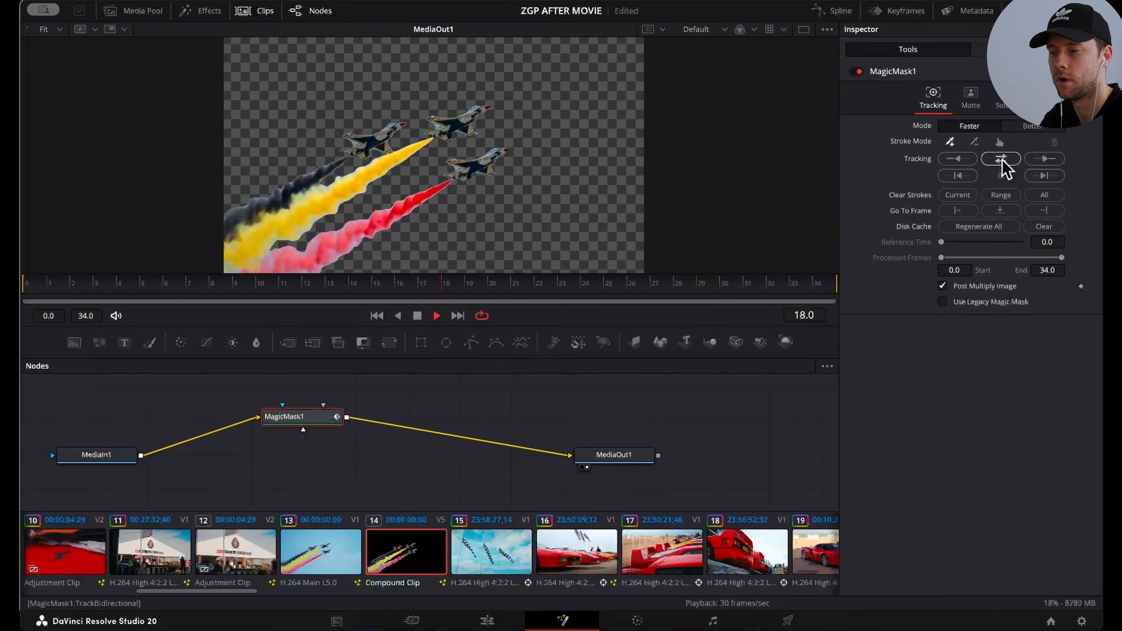
click(484, 619)
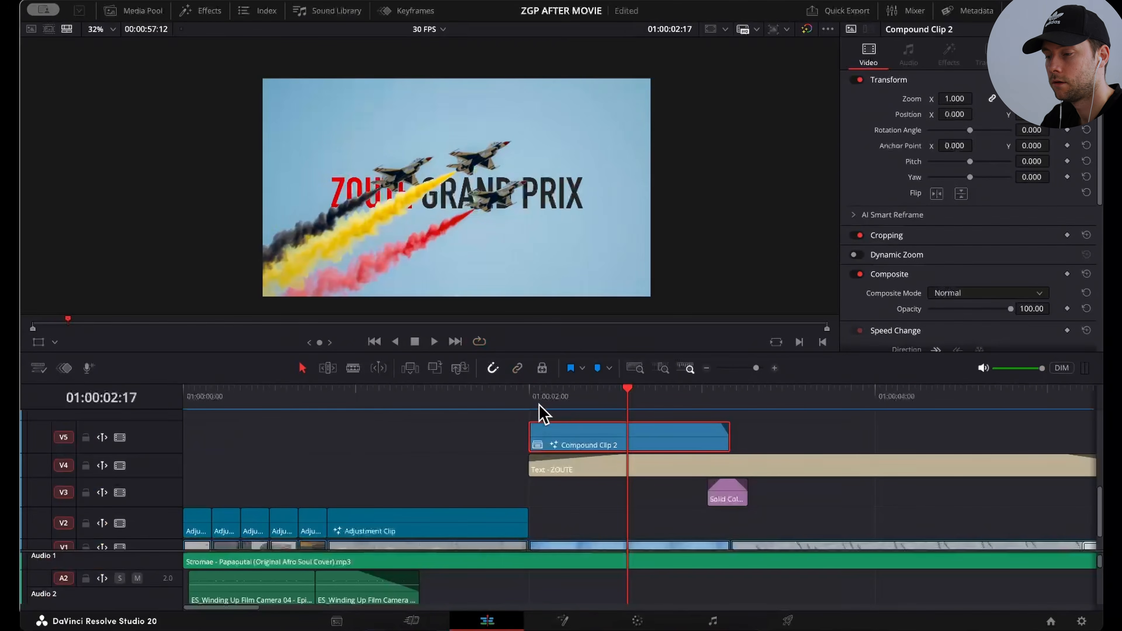
Step: Play the title sequence from 01:00:02:00 and step forward two frames to 01:00:03:09
click(529, 394)
key(space)
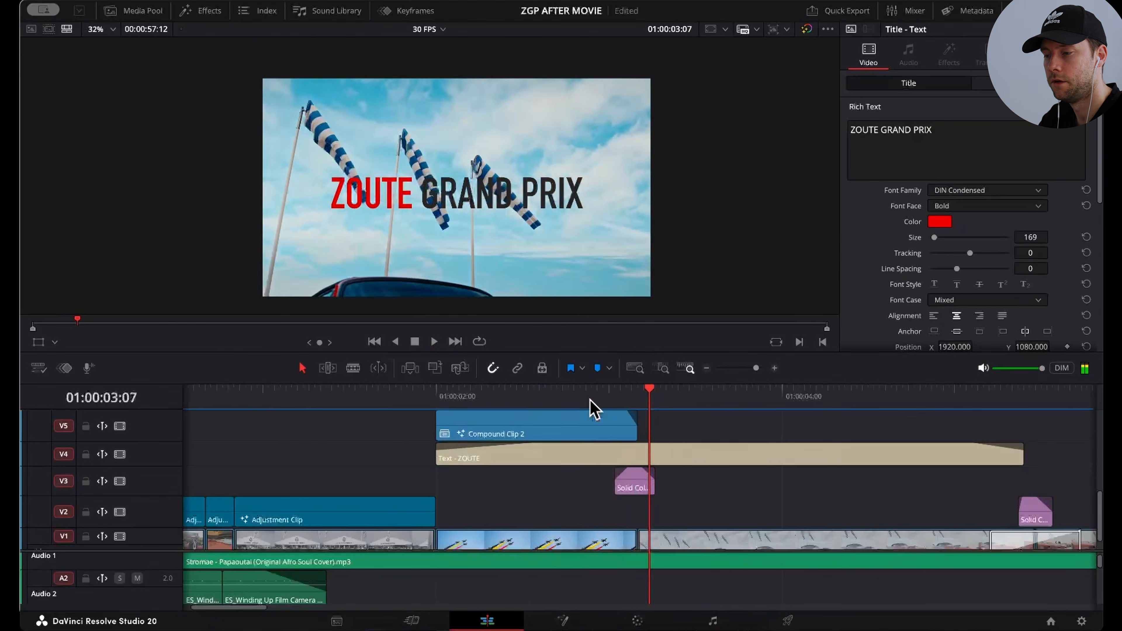
key(Right)
key(Right)
Step: Review the color and Luminosity composite settings of the Solid Color clip on V3
click(645, 490)
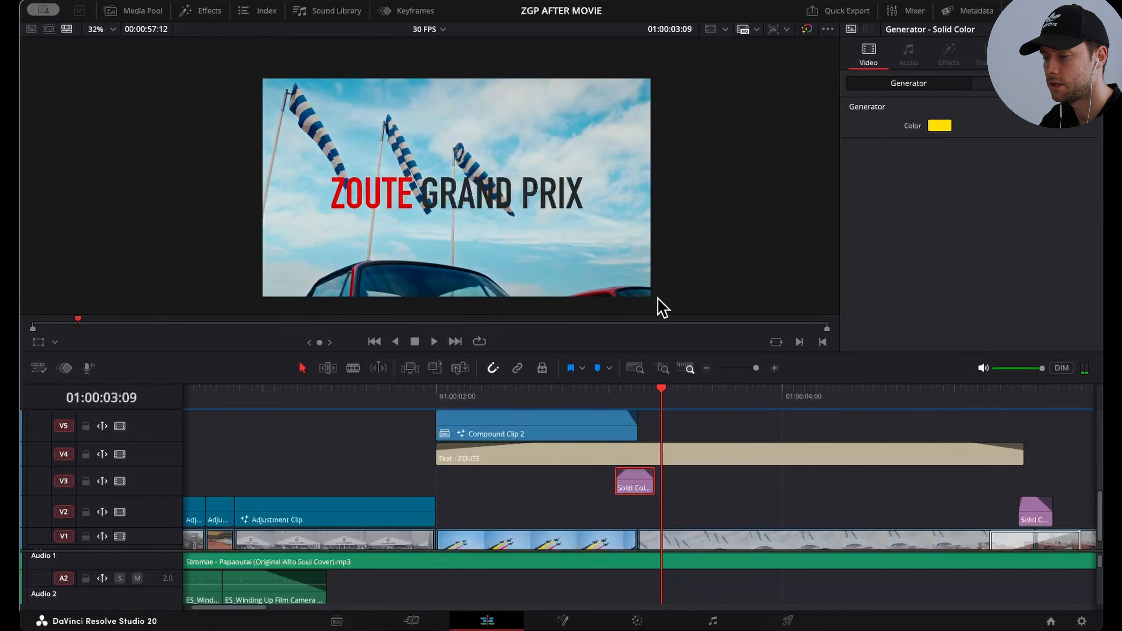
drag(756, 367, 759, 369)
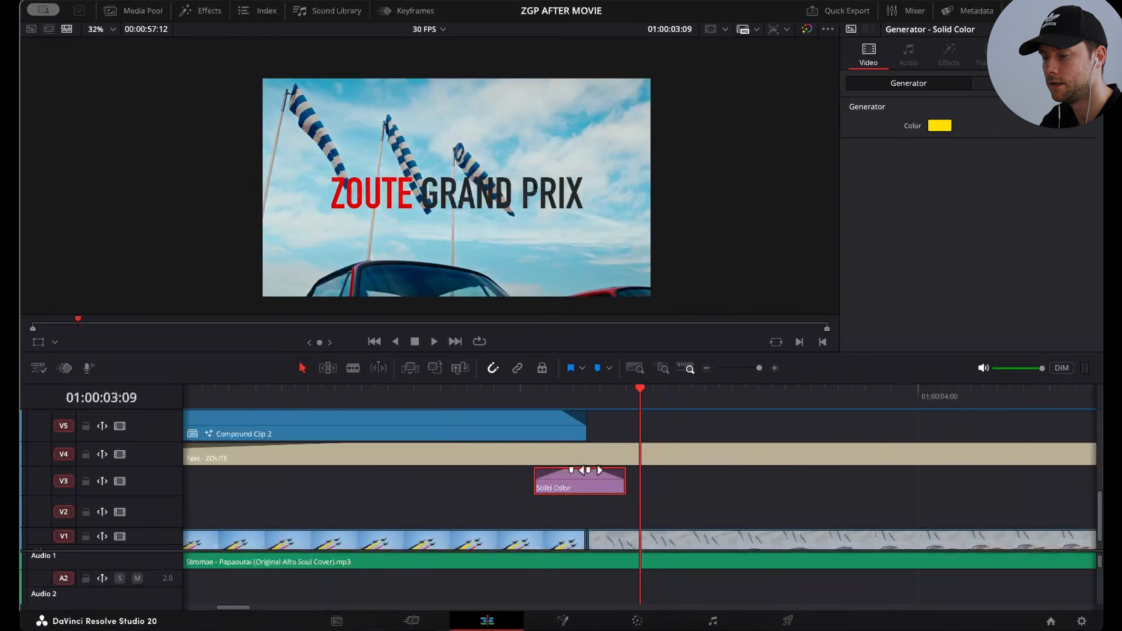
click(1029, 83)
scroll(969, 293, down, 5)
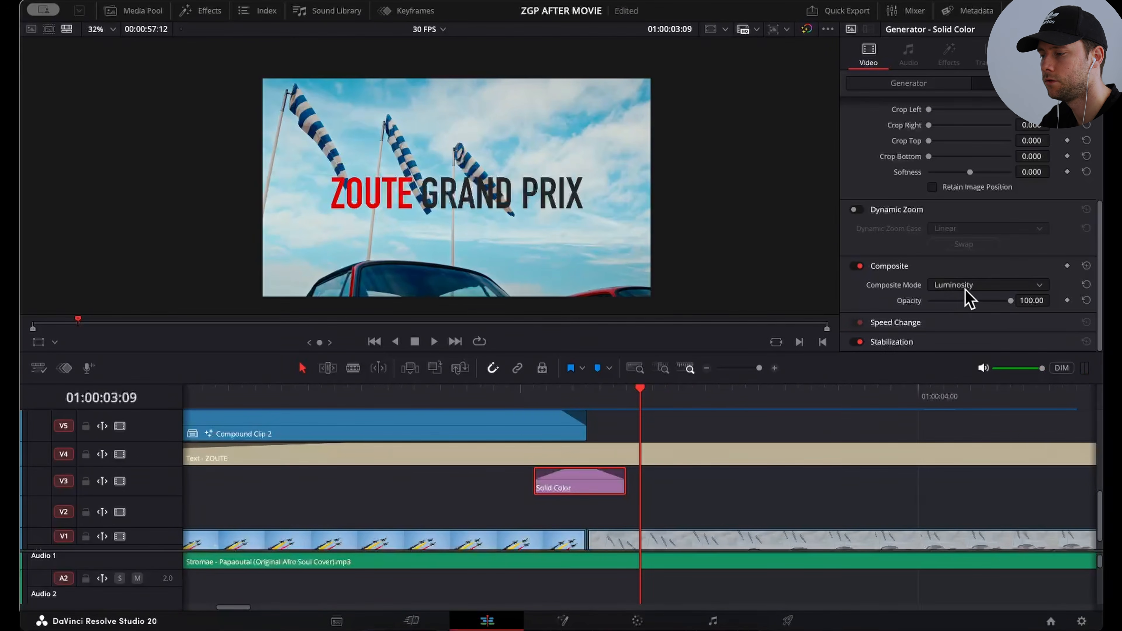
Step: Enlarge the timeline's audio area and look through the sound-effect tracks beneath the opening clips
scroll(622, 485, down, 3)
scroll(622, 485, down, 1)
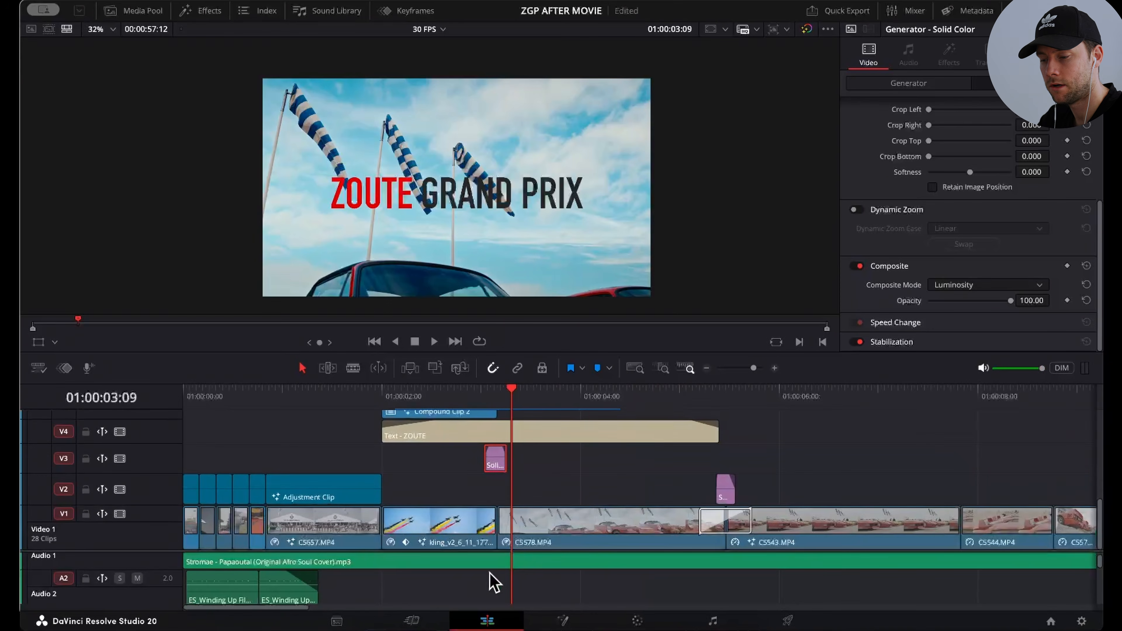
scroll(488, 573, down, 5)
scroll(464, 605, up, 1)
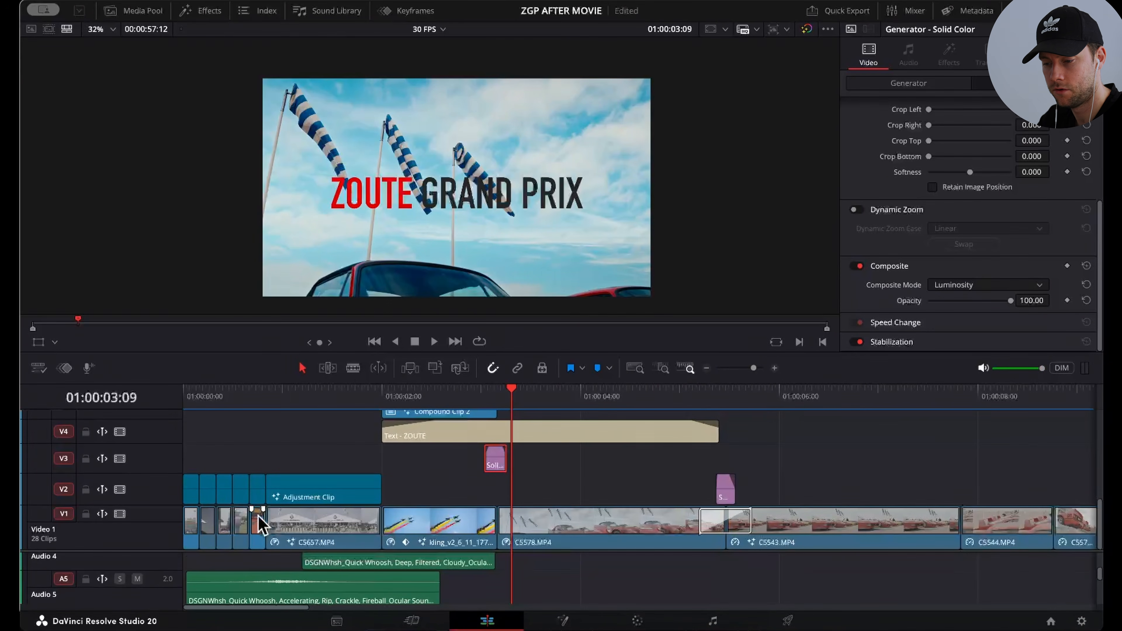
drag(170, 550, 183, 393)
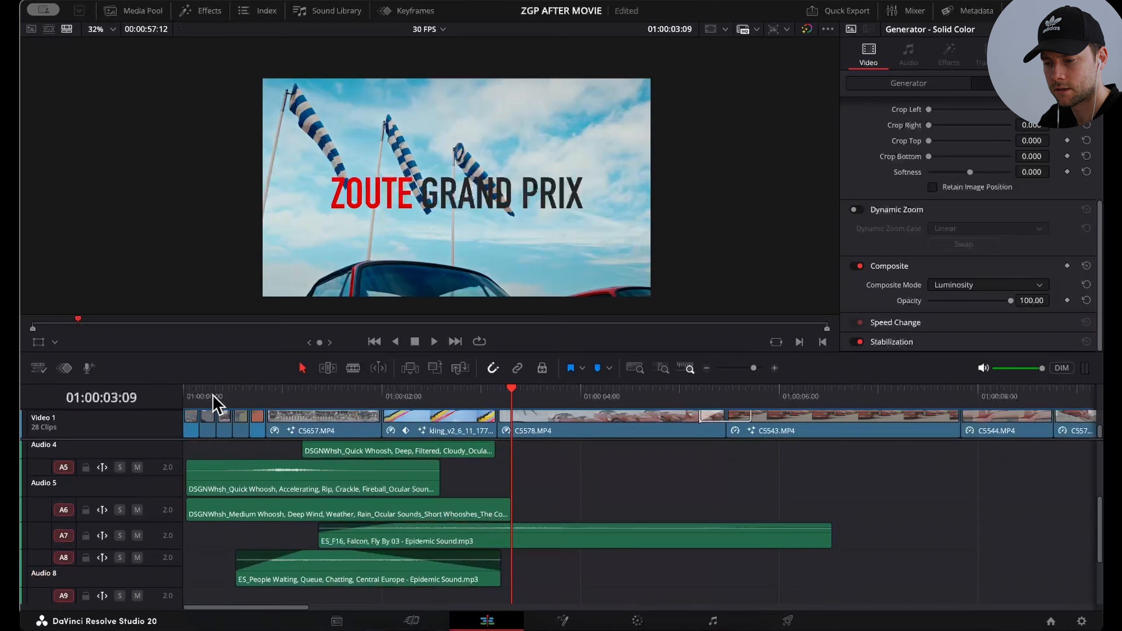
click(201, 393)
drag(757, 370, 758, 370)
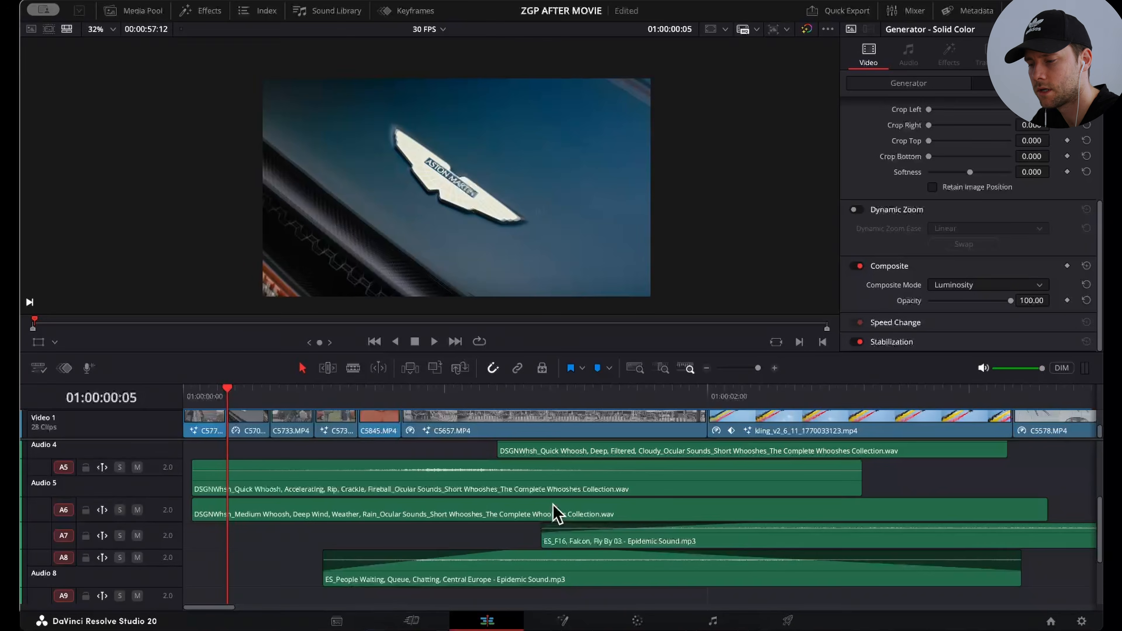
scroll(557, 513, up, 3)
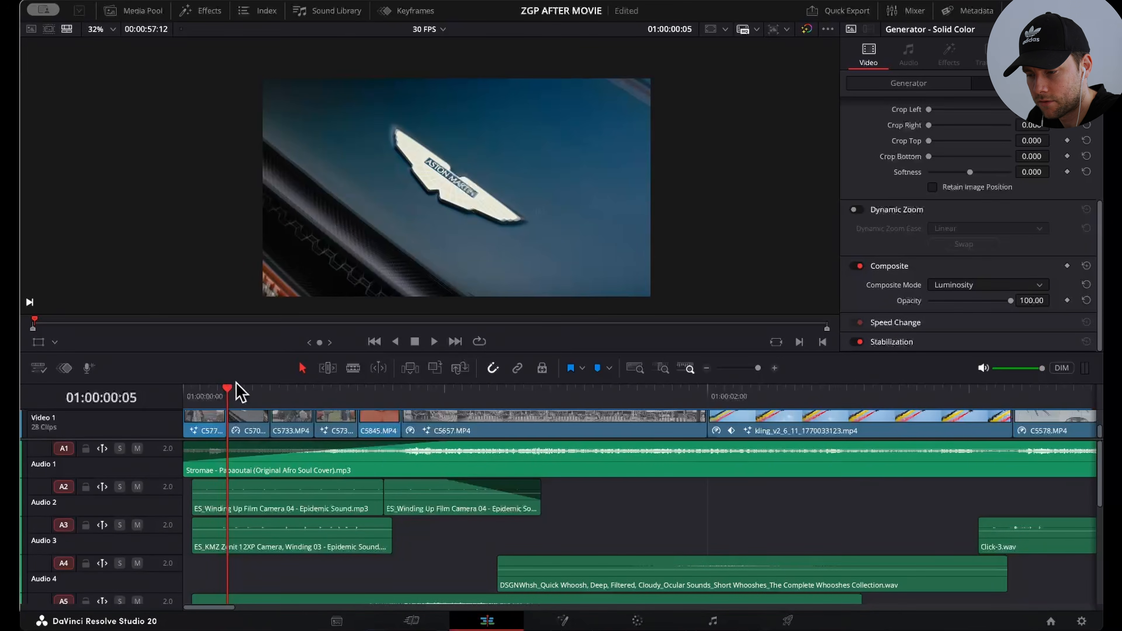
Step: Solo Audio 2 and Audio 3, play the camera-winding sounds from 01:00:00:00, and turn both solos off
drag(231, 400, 183, 393)
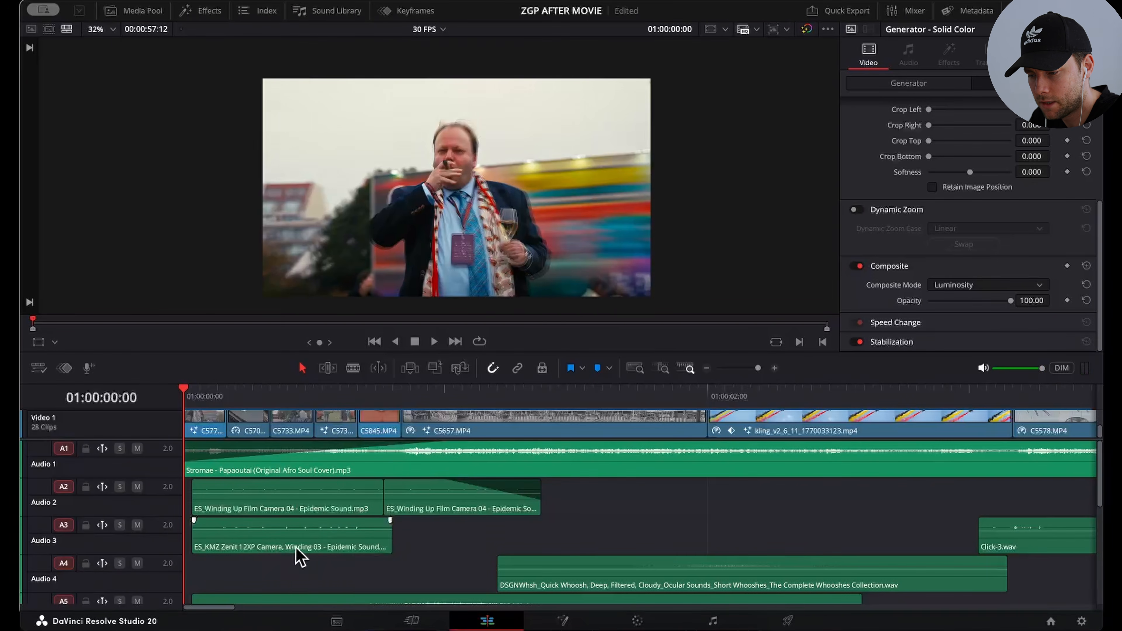
click(119, 487)
click(119, 525)
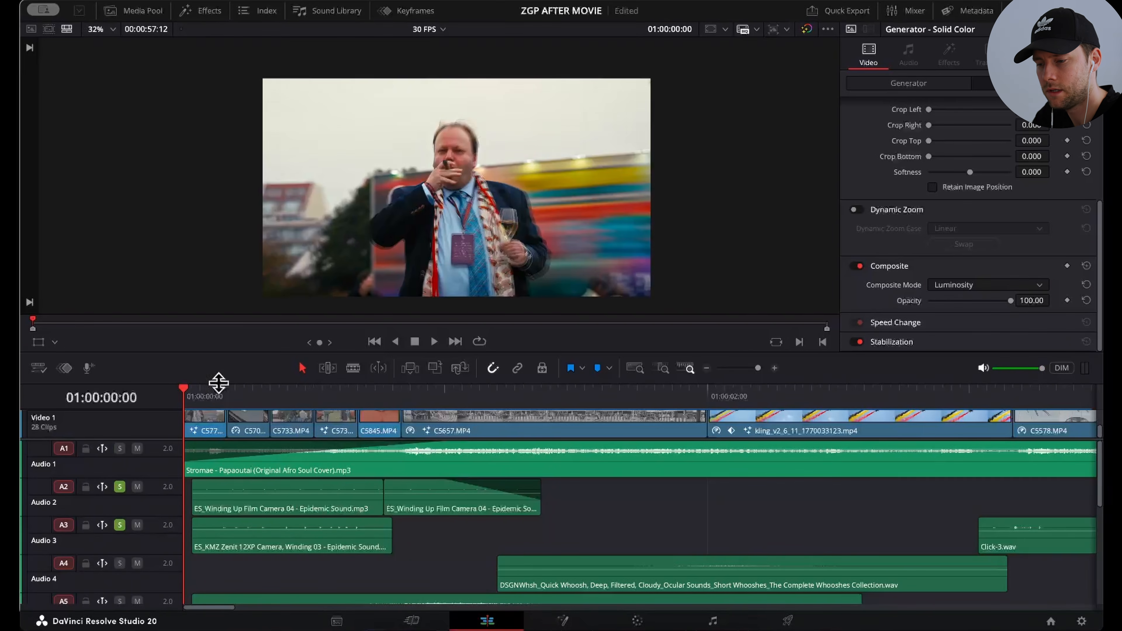
key(space)
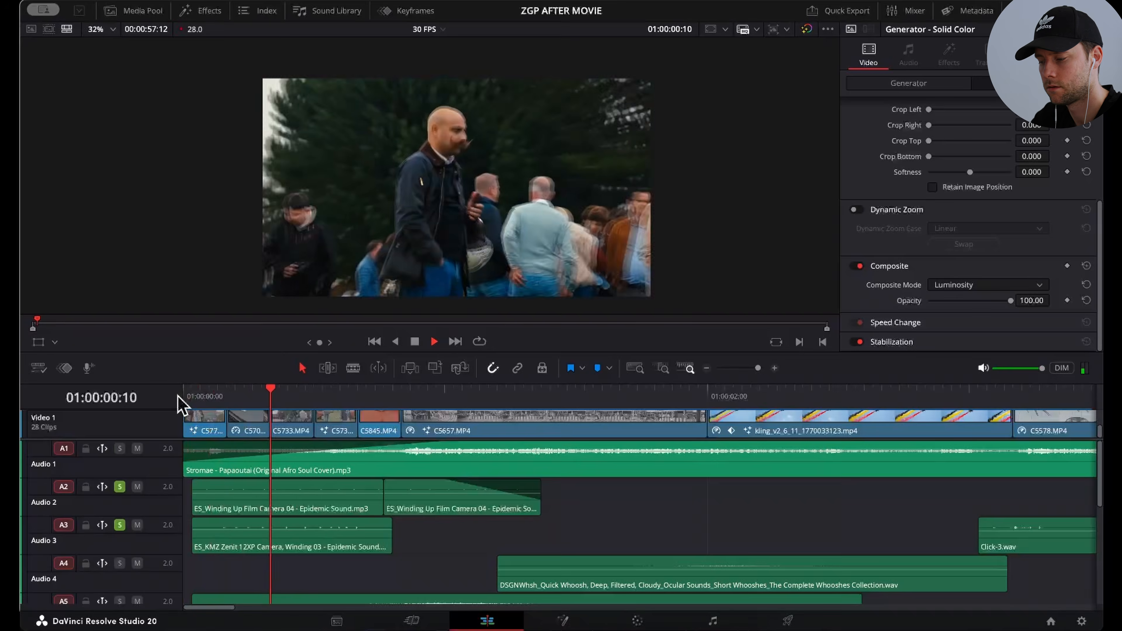
click(119, 486)
click(119, 525)
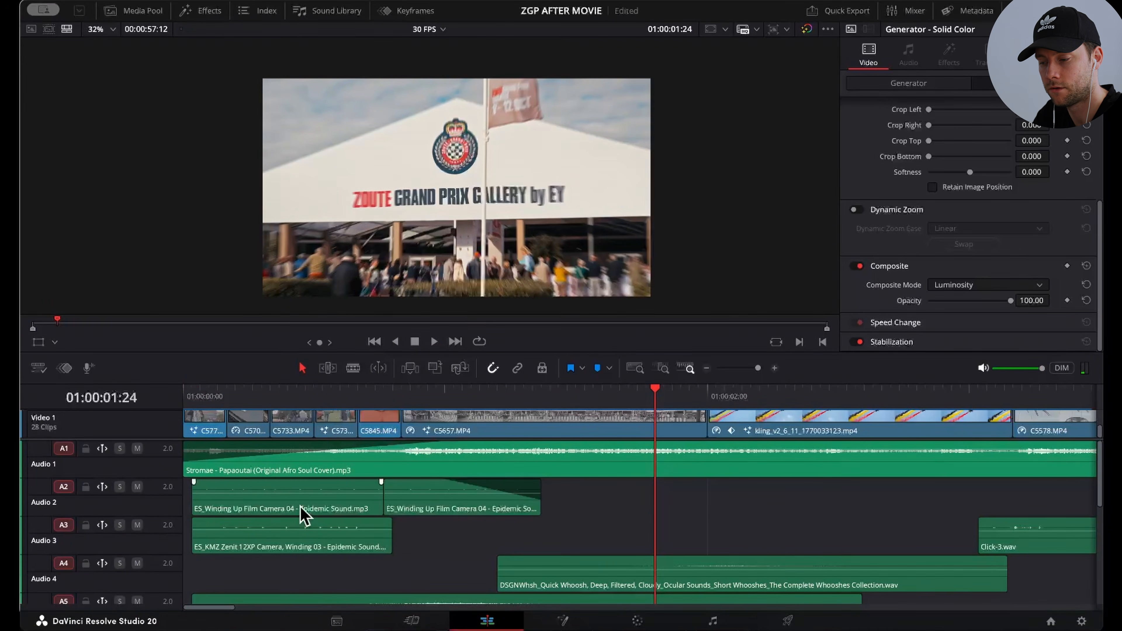
Step: Solo the whoosh sounds on Audio 5 and Audio 6 and play them against the opening shots
scroll(300, 513, down, 3)
drag(227, 395, 468, 427)
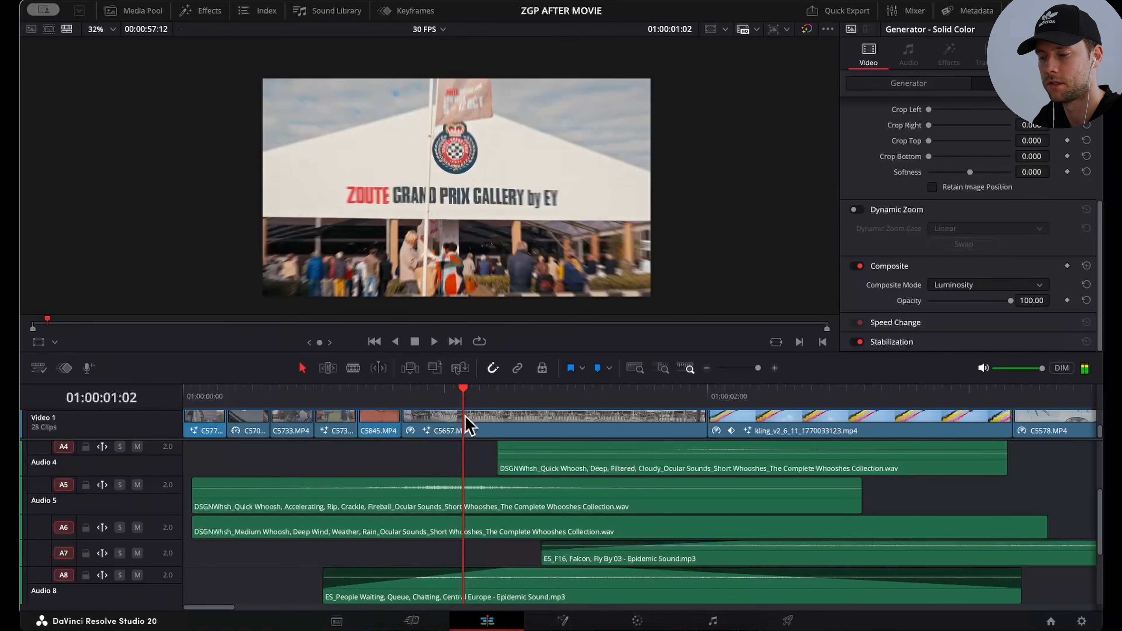
click(121, 484)
key(space)
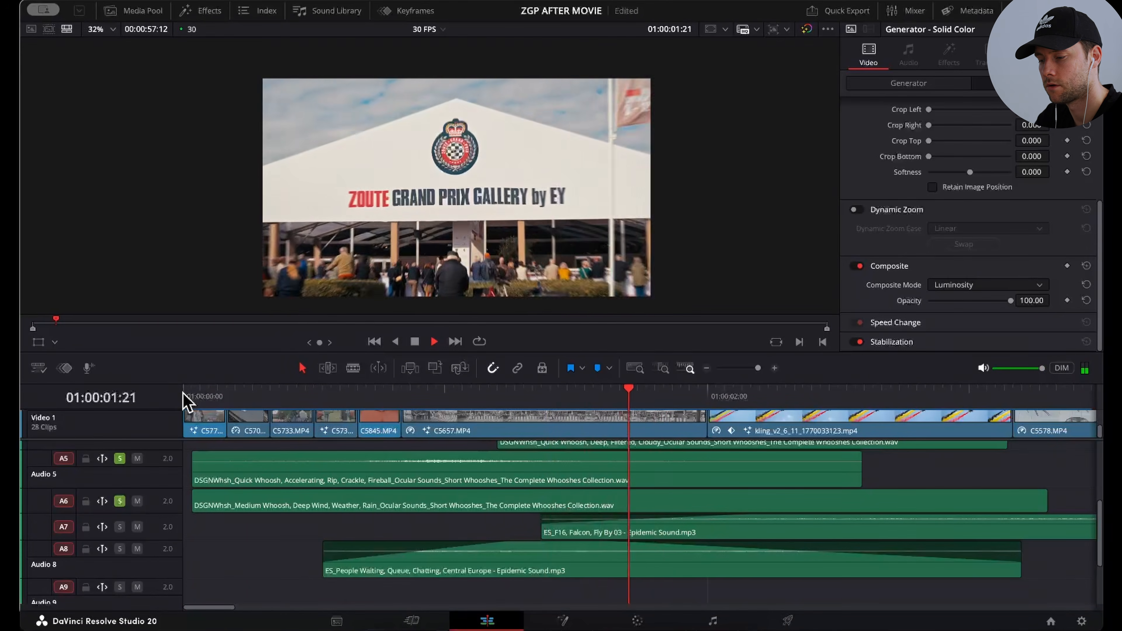
key(space)
Step: Add Audio 7 to the soloed tracks and play the F16 fly-by sound from 01:00:01:05
click(119, 527)
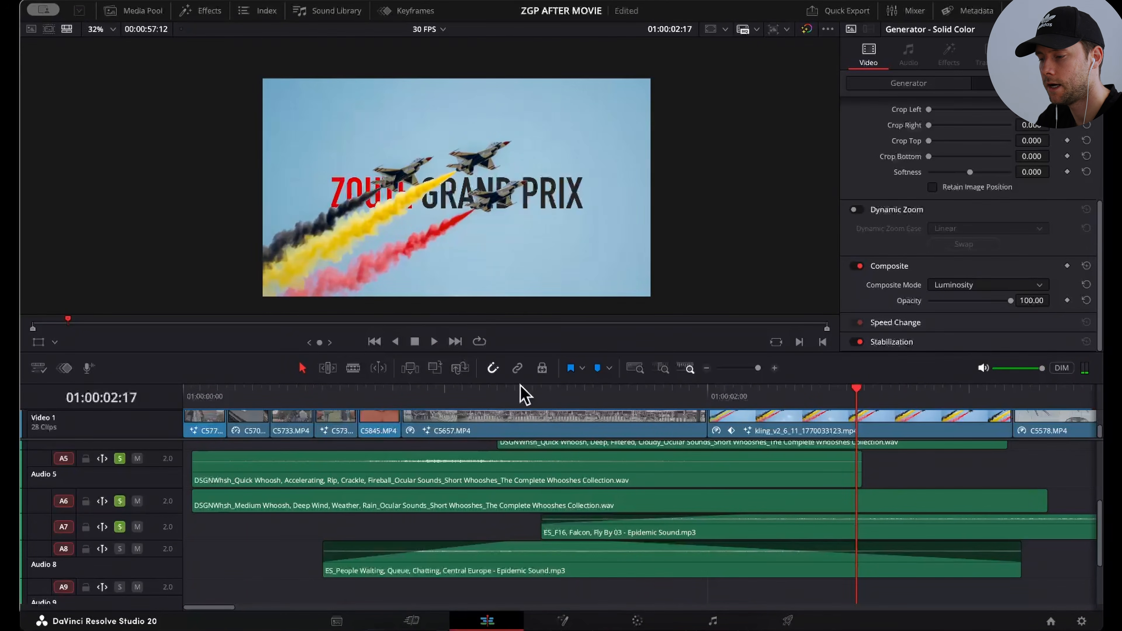
mouse_move(588, 547)
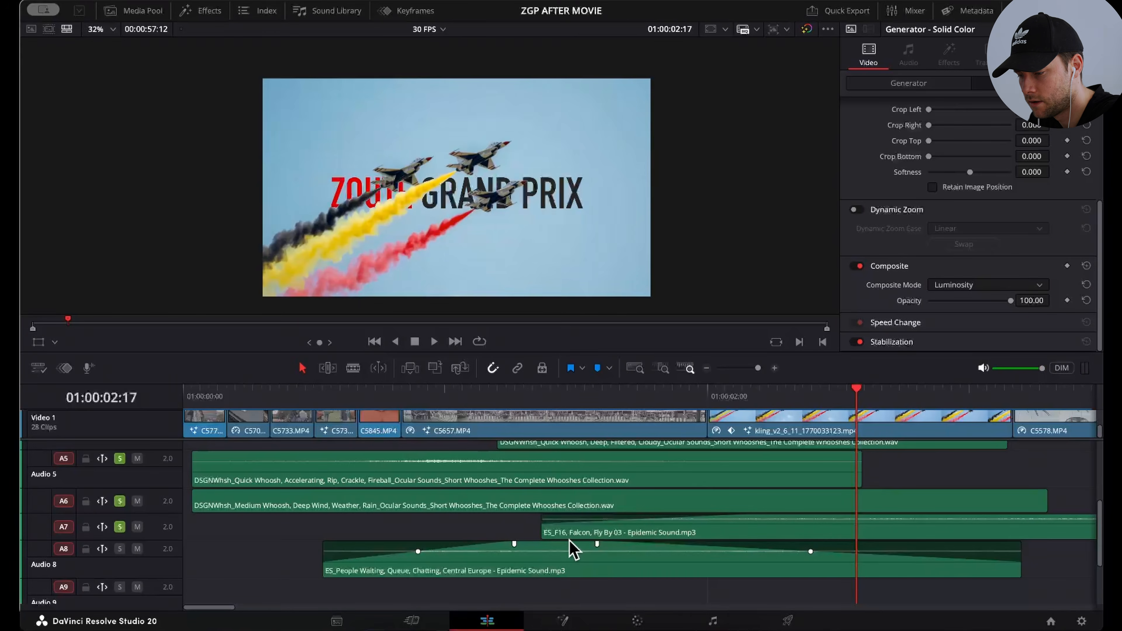
click(490, 394)
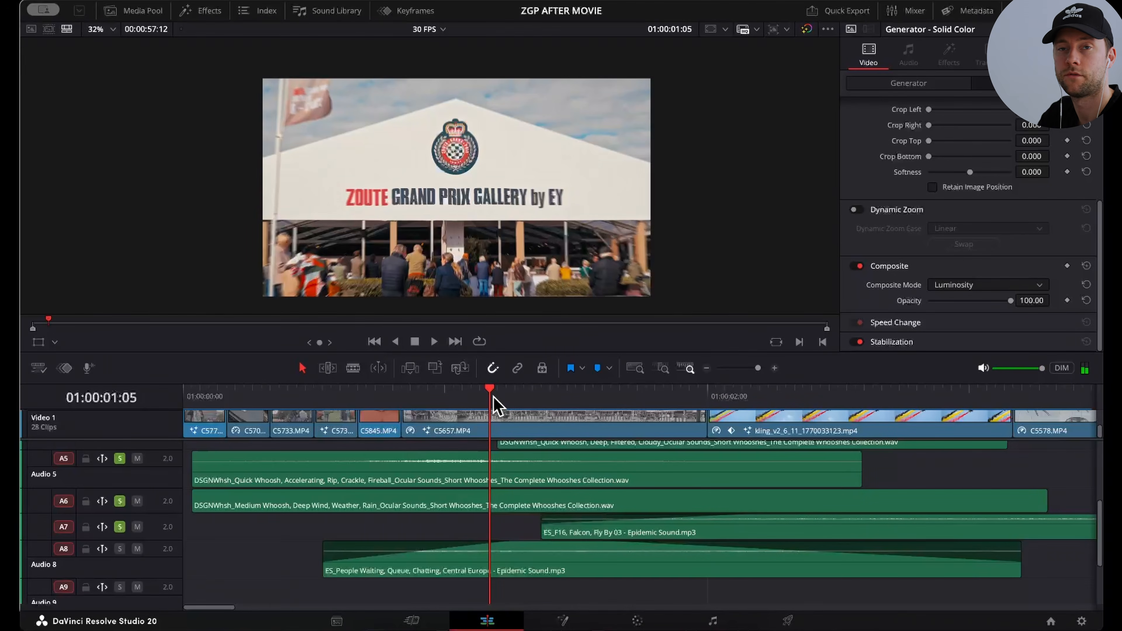
key(space)
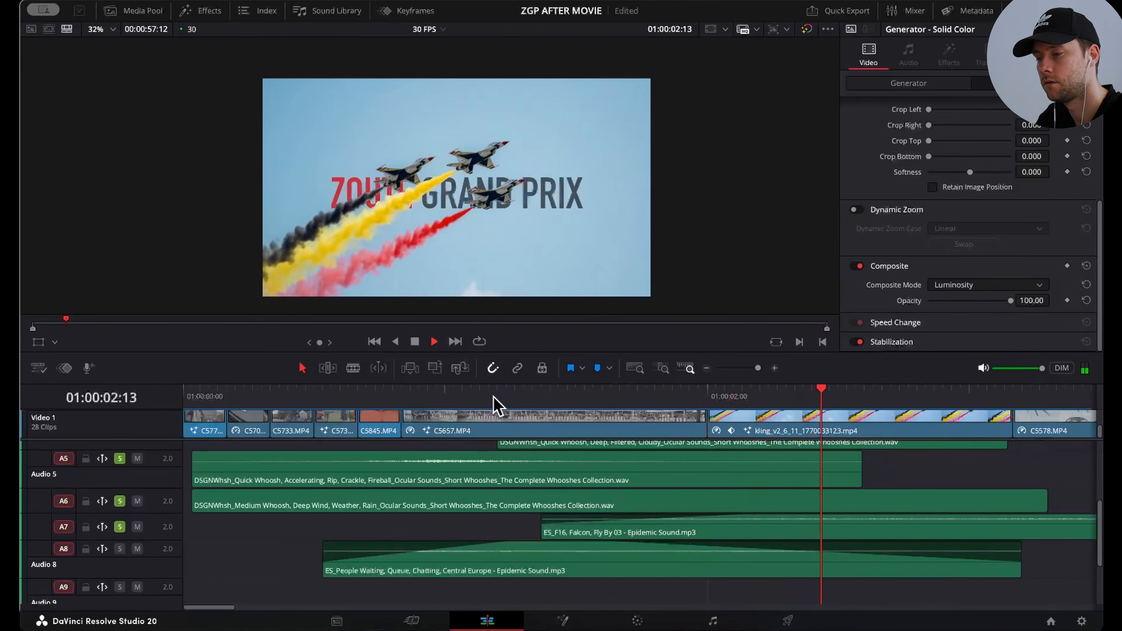
key(space)
Step: Add the crowd ambience on Audio 8 to the soloed tracks and play the mix from 01:00:00:07
click(119, 548)
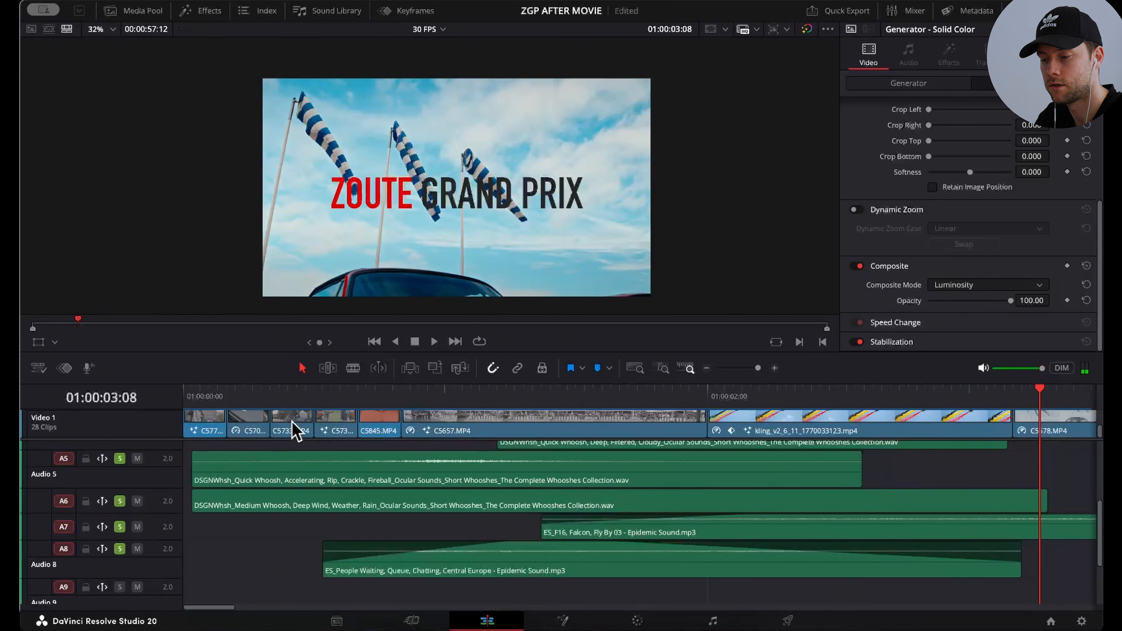
click(244, 396)
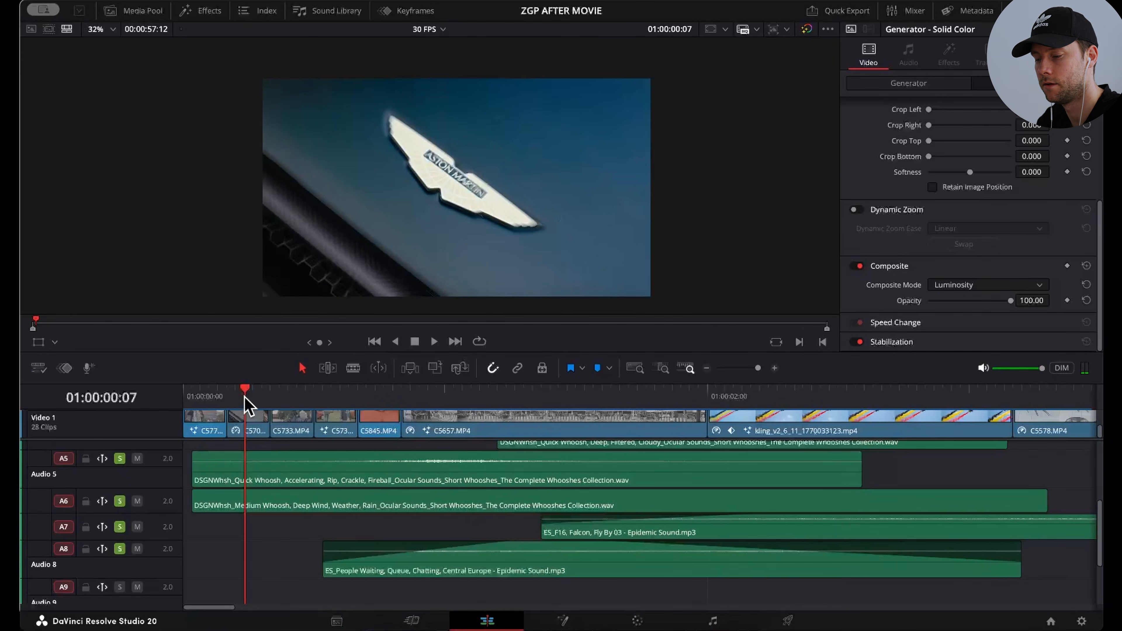
key(space)
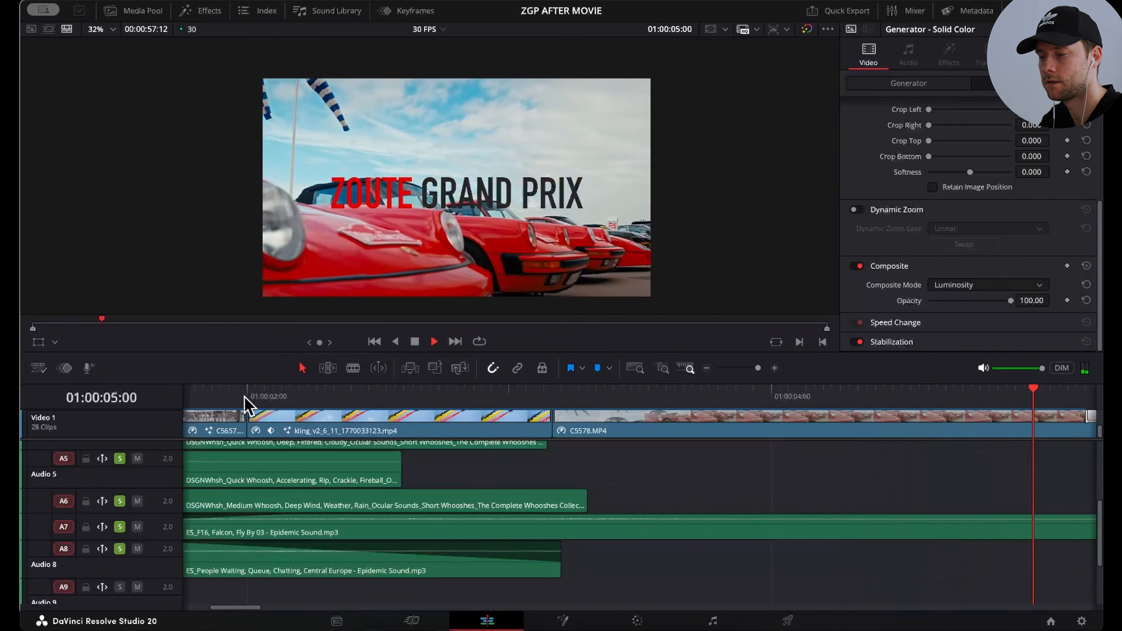
key(space)
Step: Scrub the opening up to the click sound on Audio 3, and bring the video tracks back into view
click(707, 368)
click(707, 369)
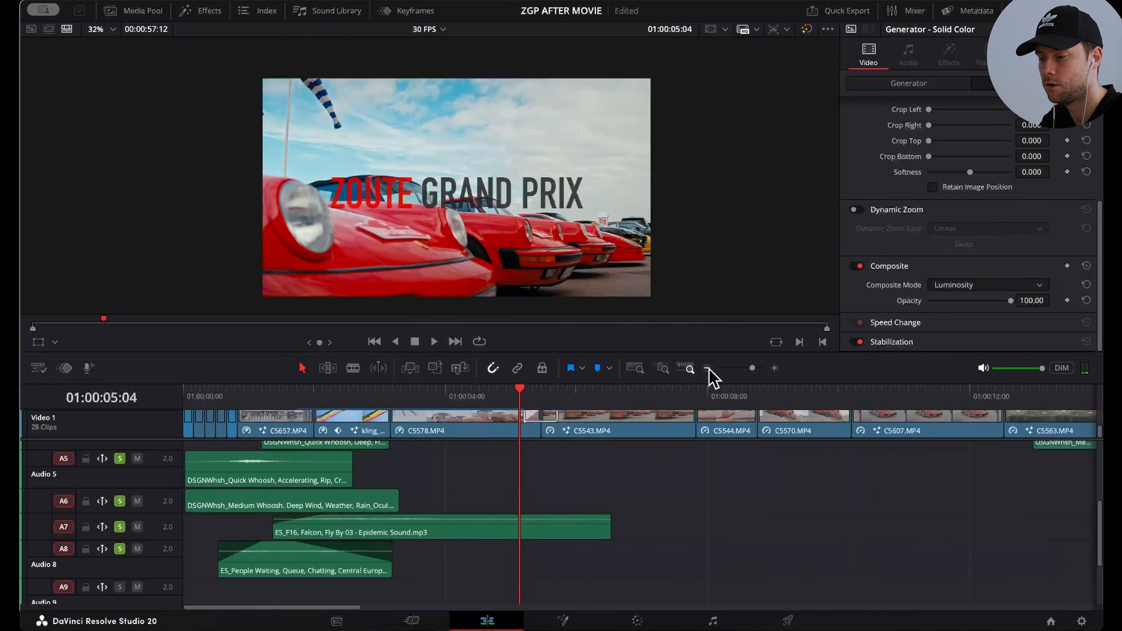
scroll(486, 492, up, 3)
scroll(435, 498, up, 3)
drag(212, 392, 381, 393)
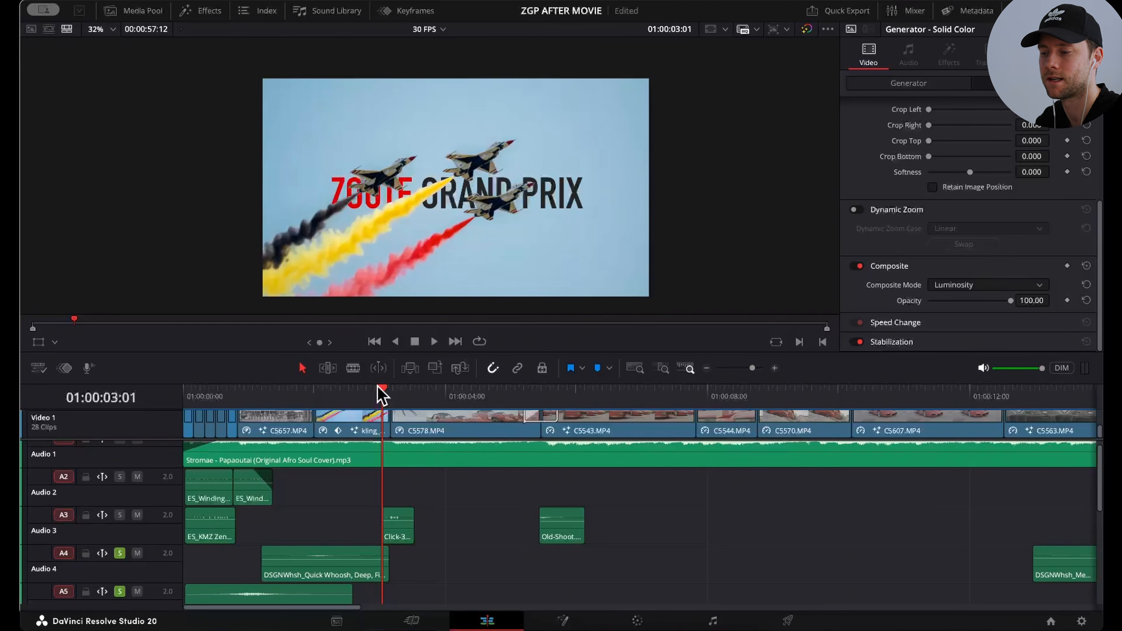
scroll(462, 417, up, 1)
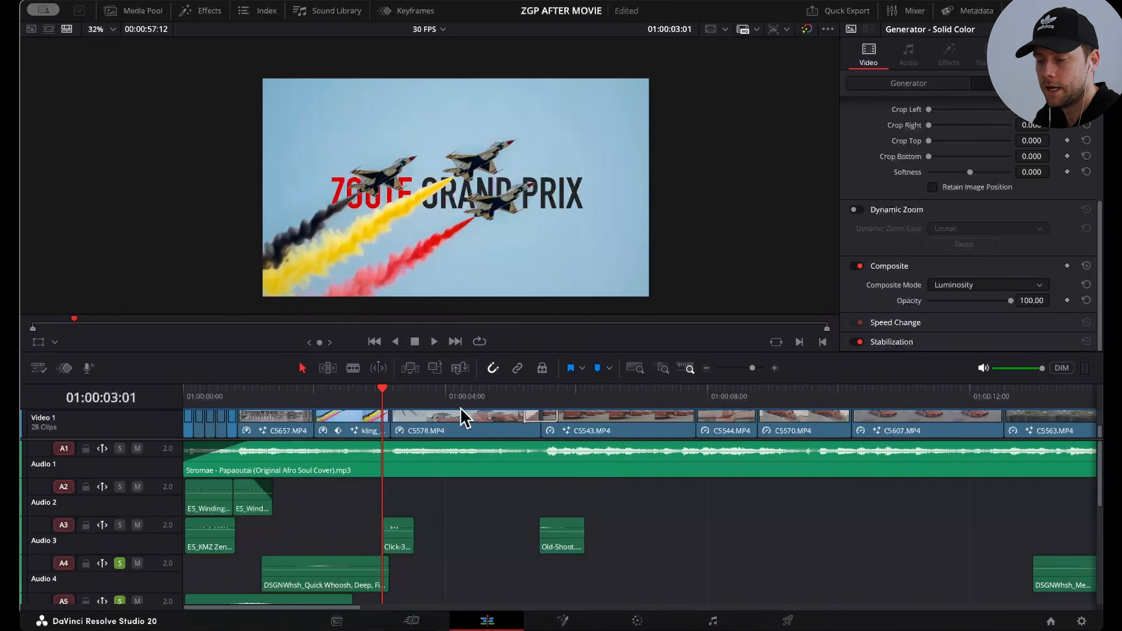
click(400, 402)
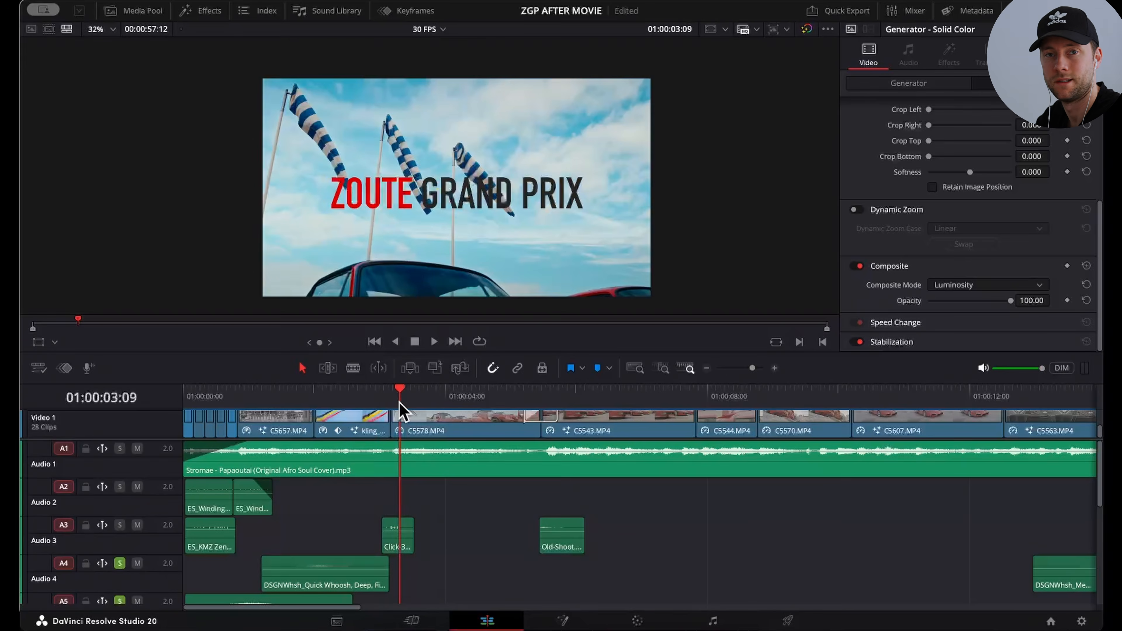
scroll(150, 564, up, 5)
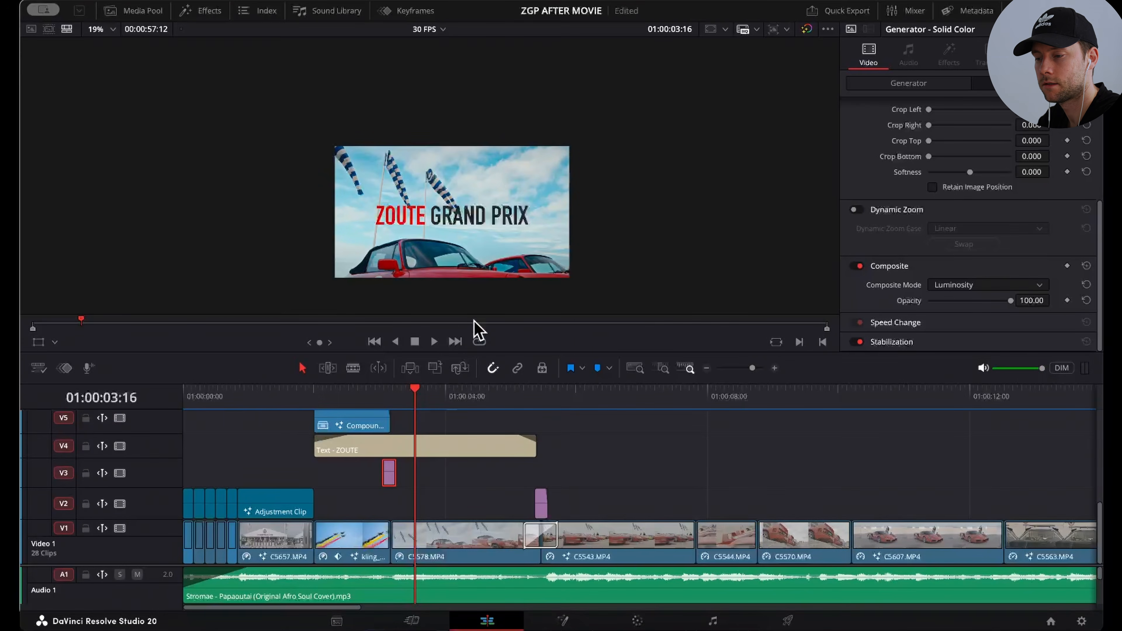
Step: Play the title shot into the following car shot and place the playhead at 01:00:05:14
key(space)
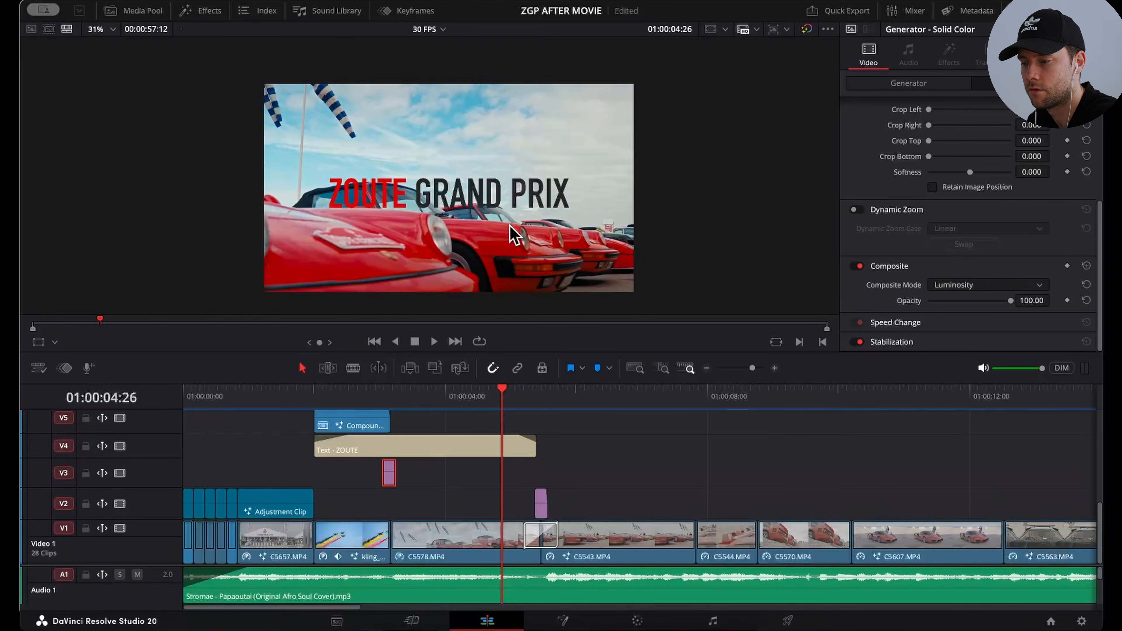
scroll(509, 224, down, 1)
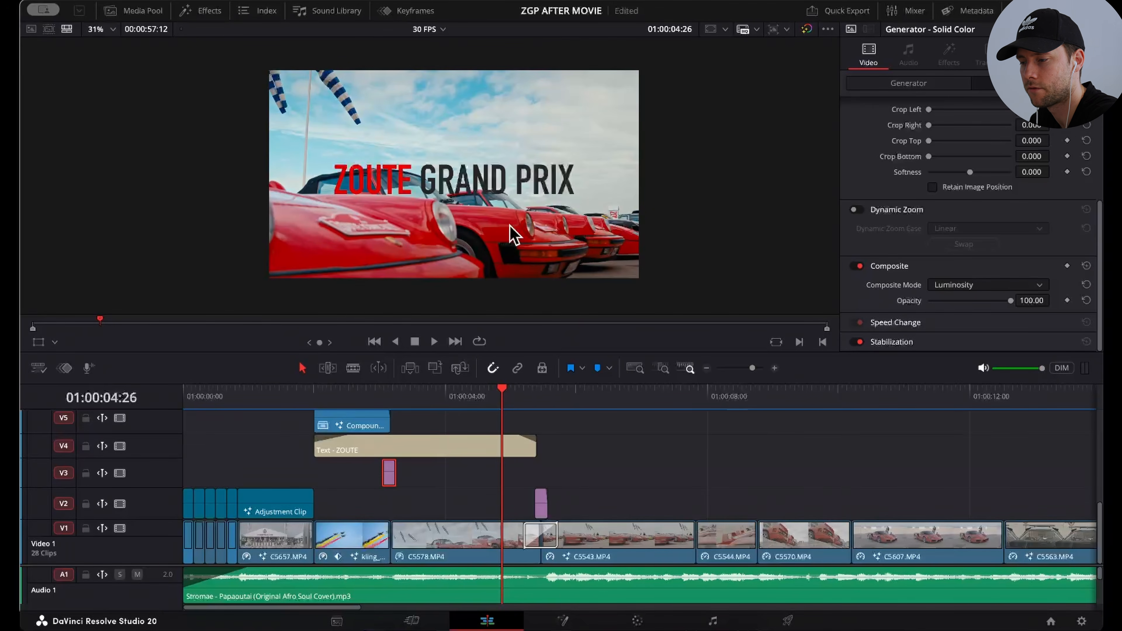
key(space)
click(541, 402)
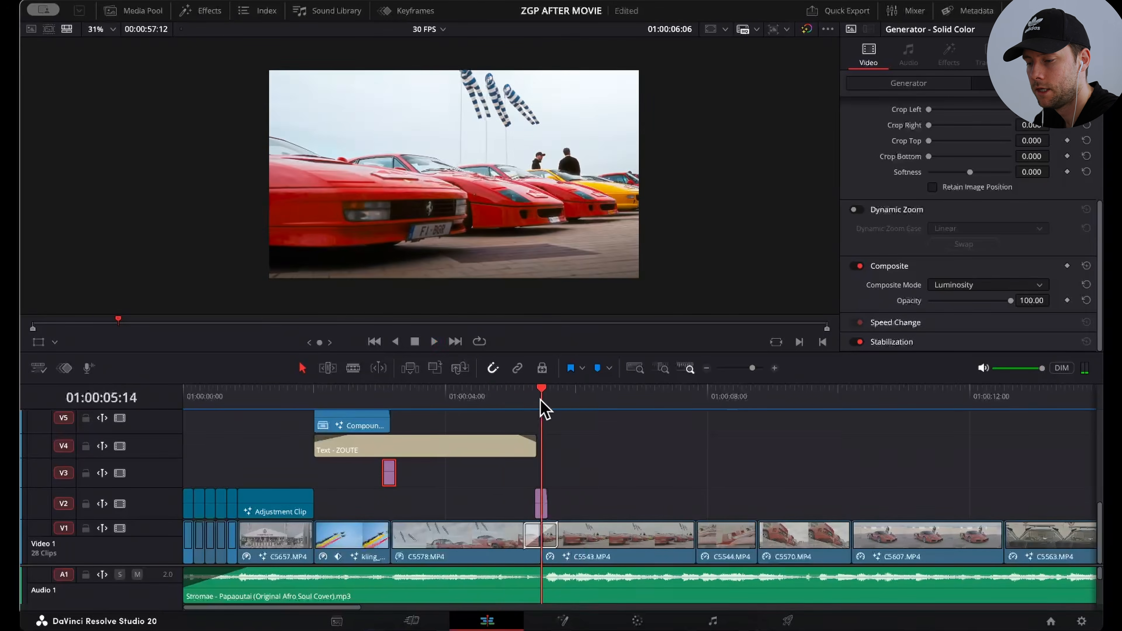
Step: Review the generator color, composite mode and opacity of the Solid Color clip on V2
click(541, 507)
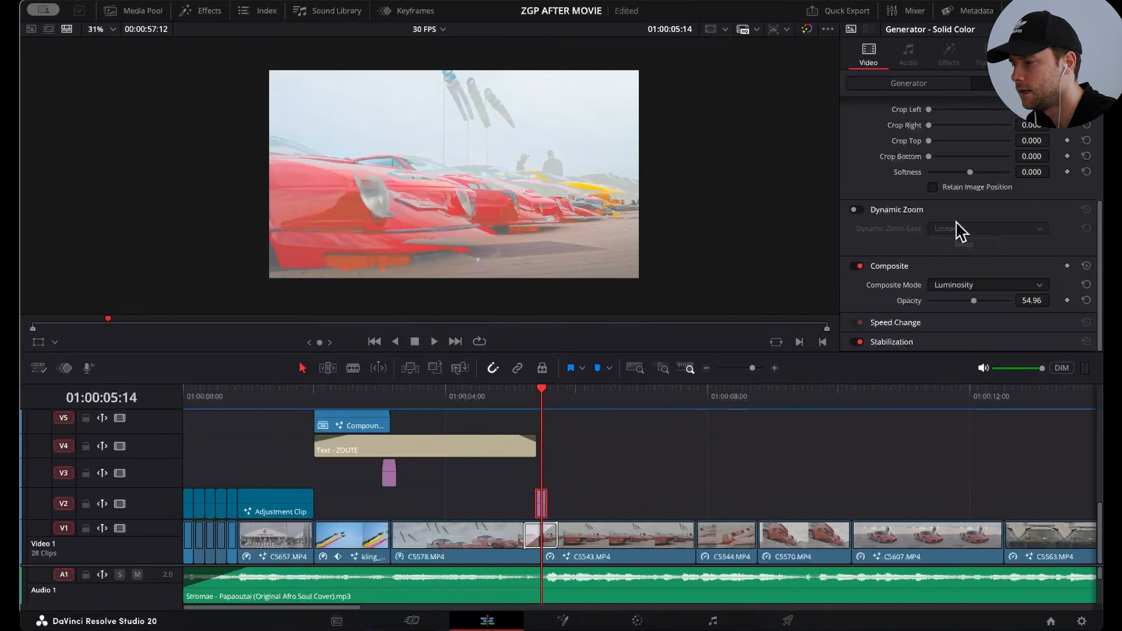
scroll(957, 230, up, 3)
click(908, 83)
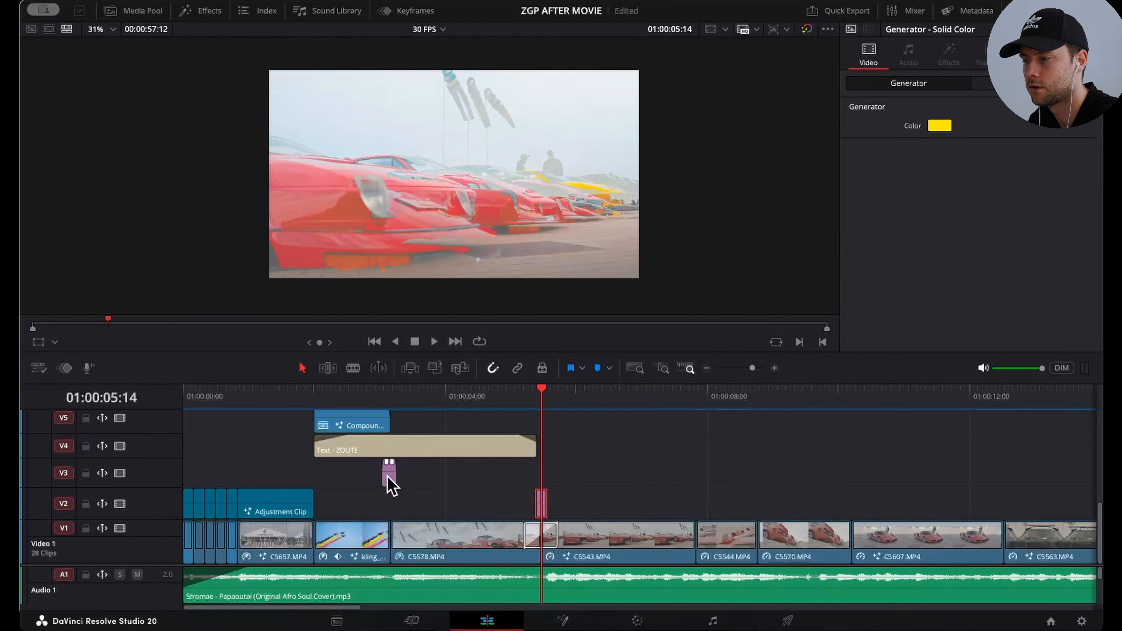
click(1016, 83)
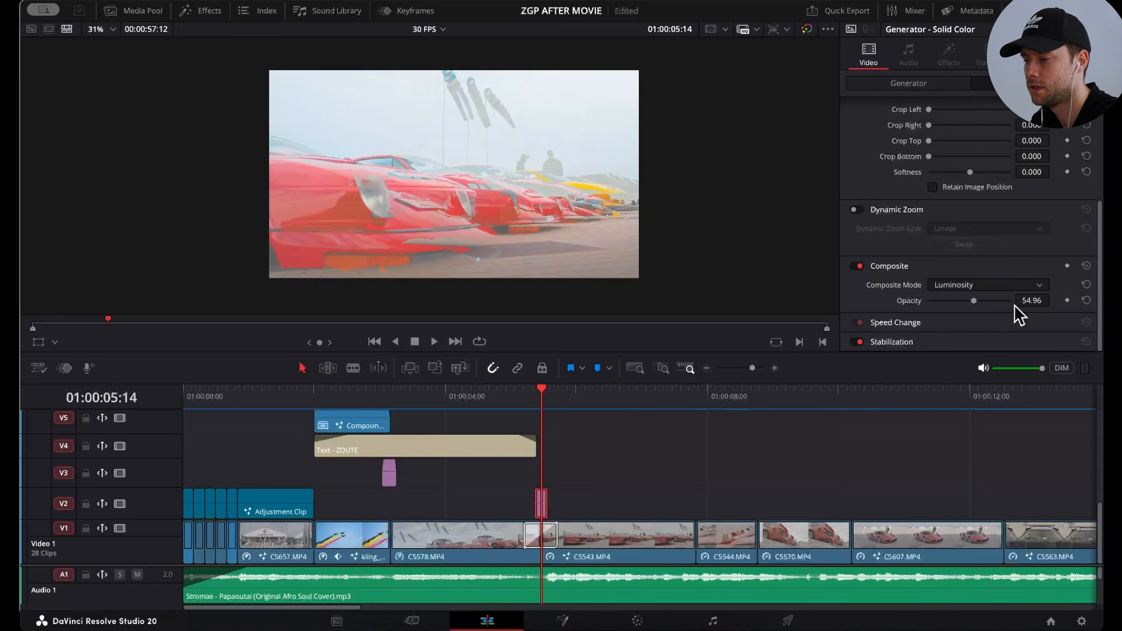
Step: Inspect the dissolve between C5578 and C5543, and preview the Additive and Non-Additive Dissolve video transitions
click(535, 539)
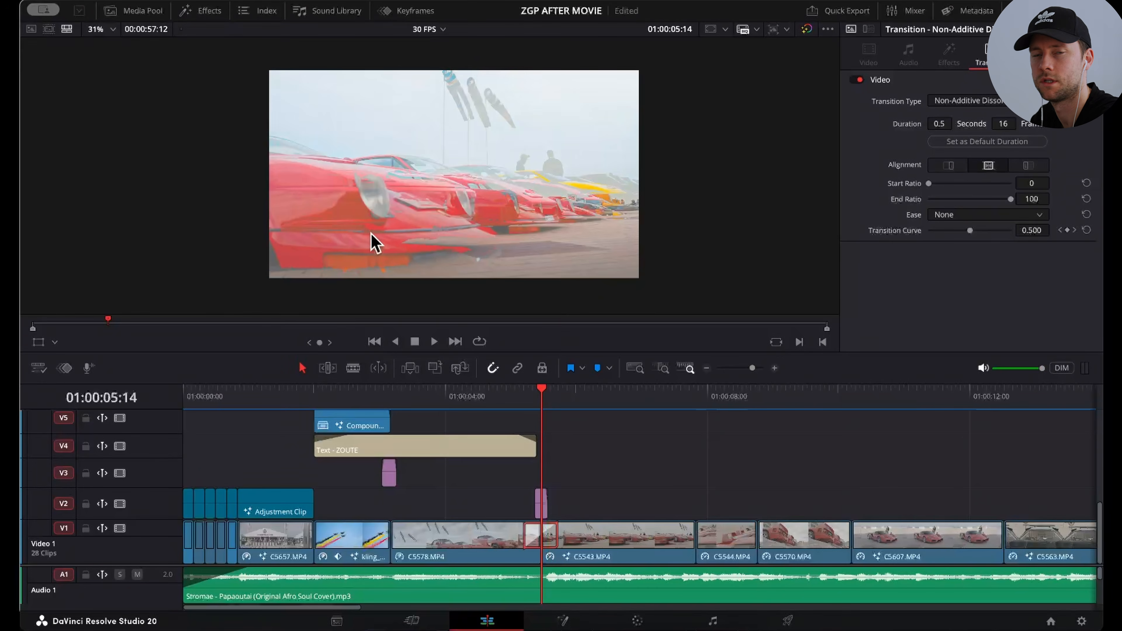
click(201, 10)
click(77, 95)
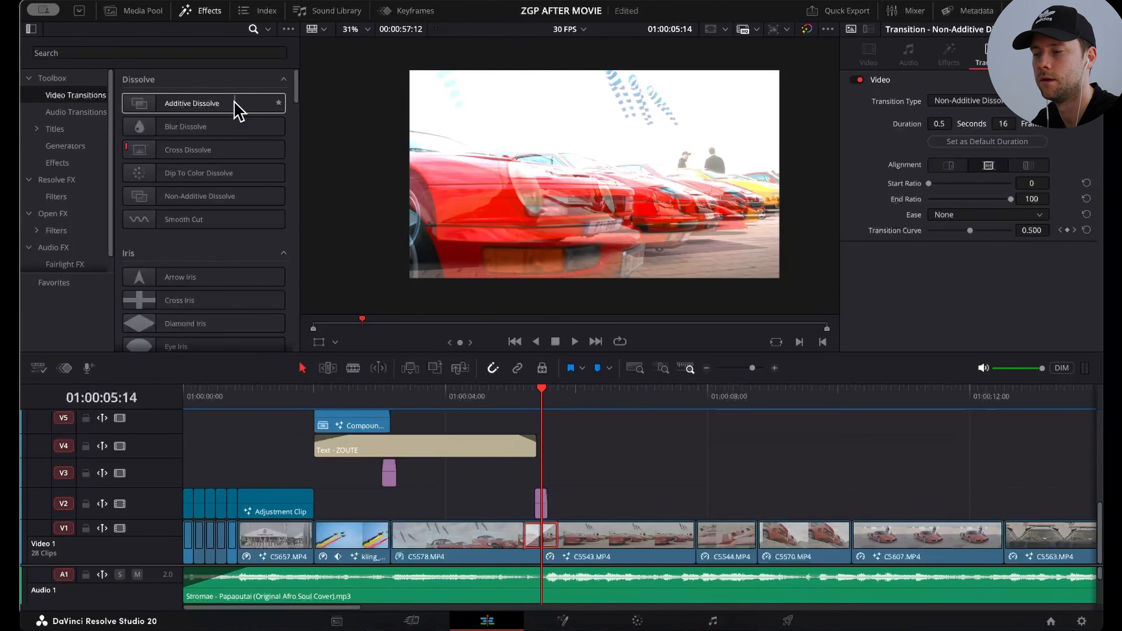
drag(238, 112, 279, 198)
drag(277, 189, 204, 79)
Step: Play the dissolve between C5578 and C5543 twice with Audio 3 soloed to hear the Old-Shoot.wav sound
click(517, 400)
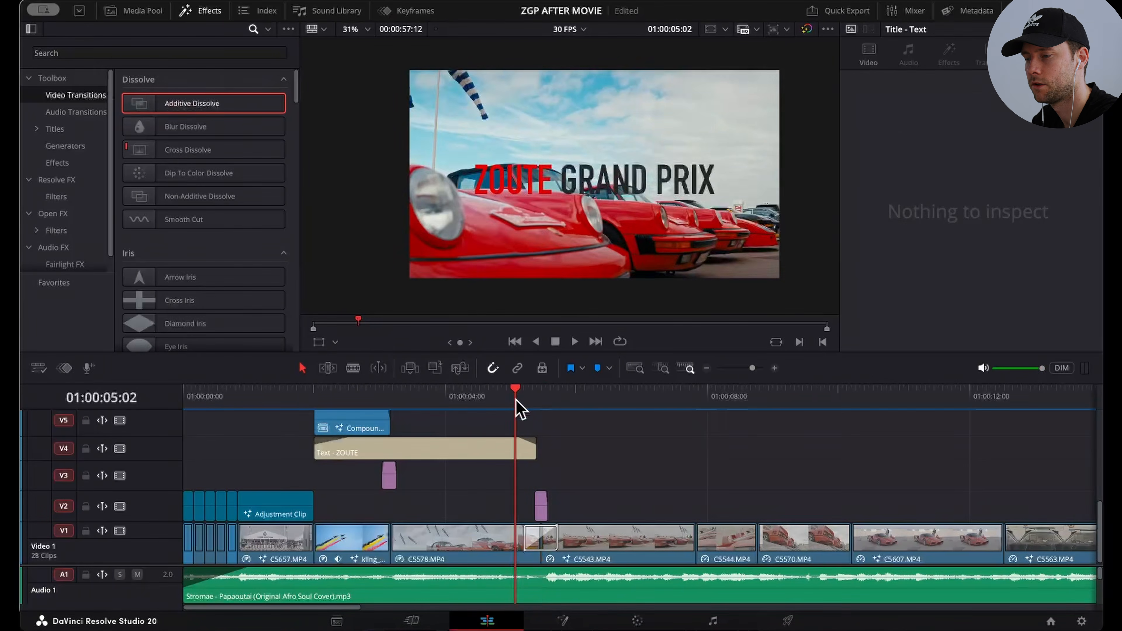
key(space)
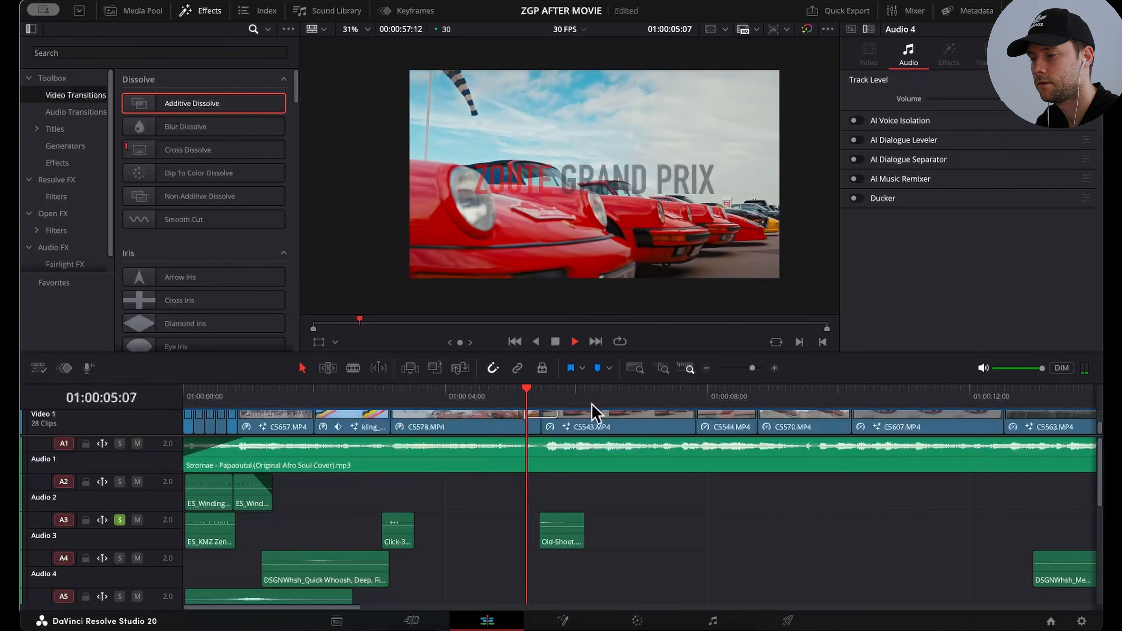
drag(752, 368, 755, 367)
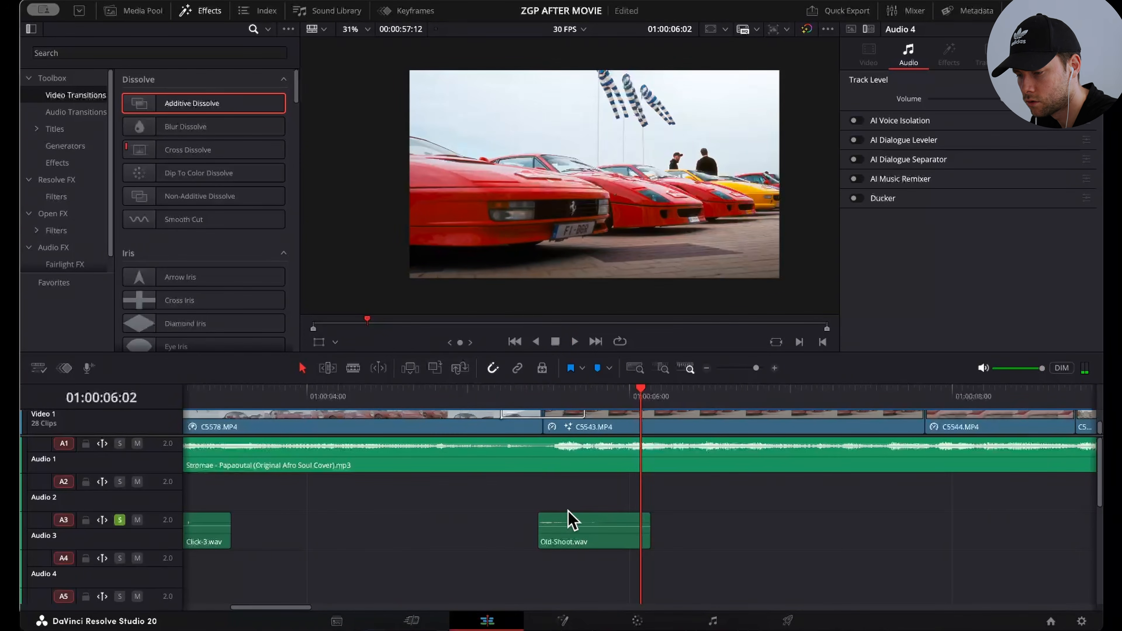
click(444, 391)
key(space)
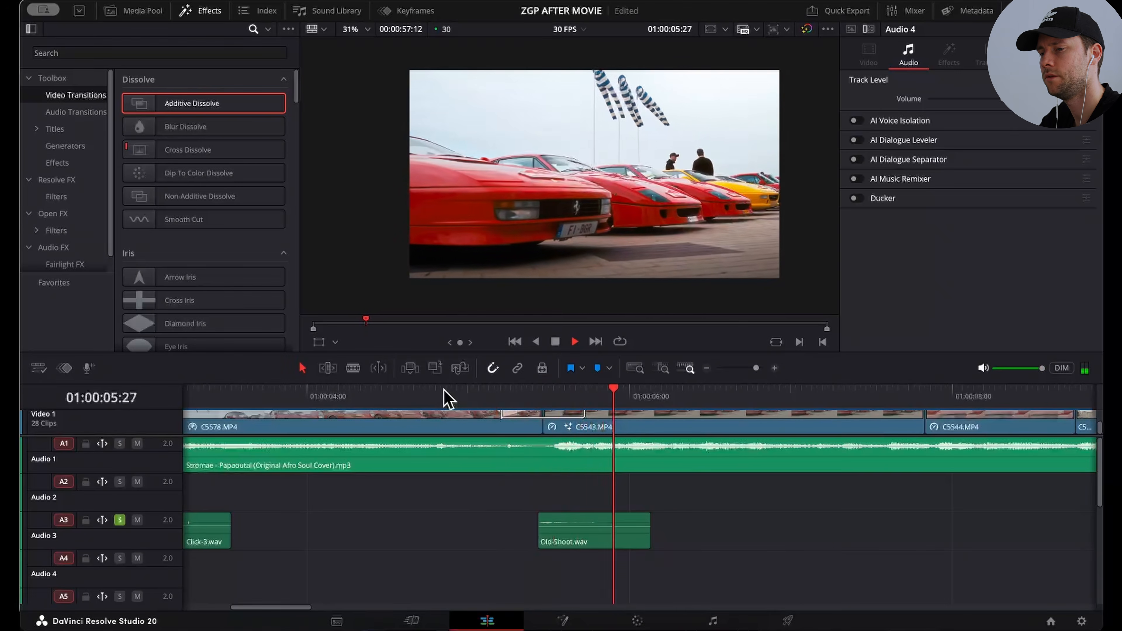
key(space)
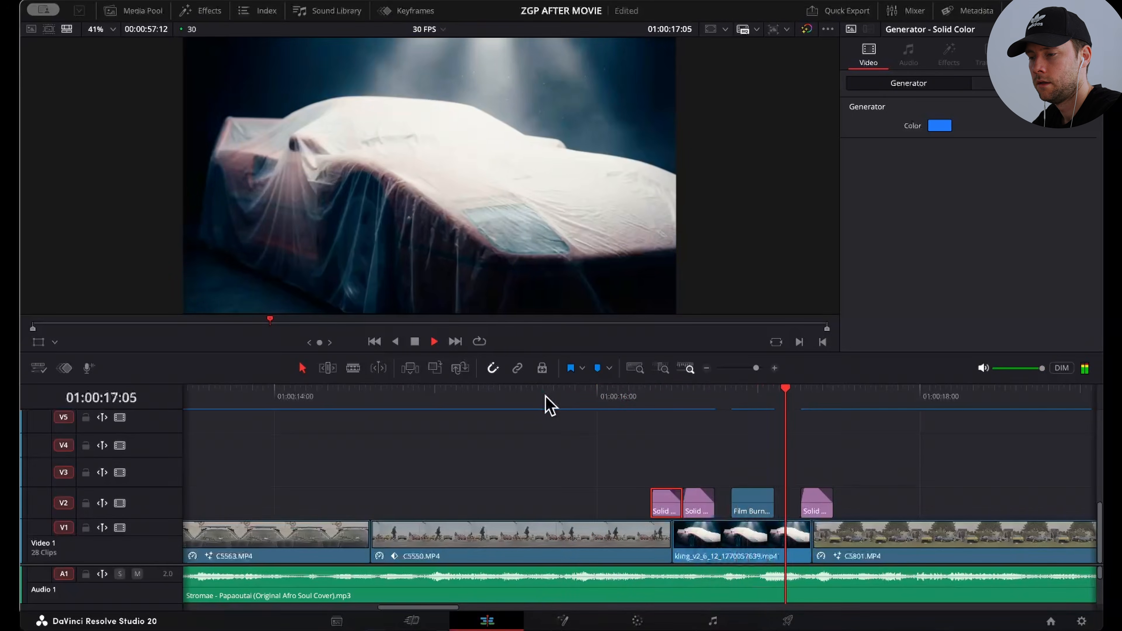
Step: Stop playback, scrub through the covered-car shot with its V2 overlays, and select the kling clip on V1
key(space)
drag(671, 403, 781, 401)
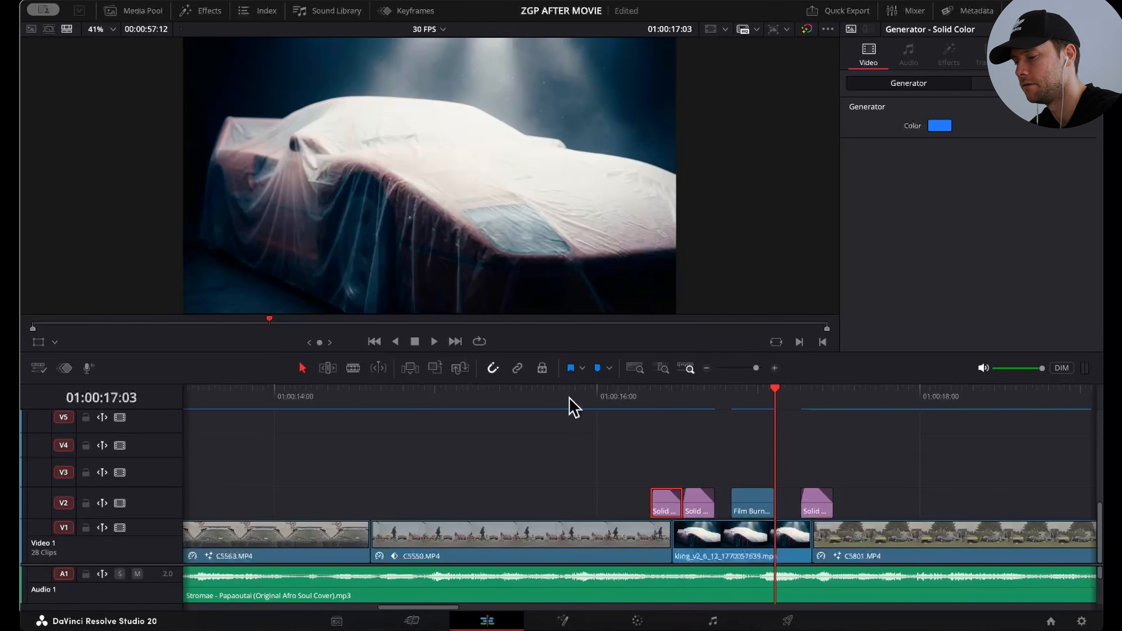
click(698, 530)
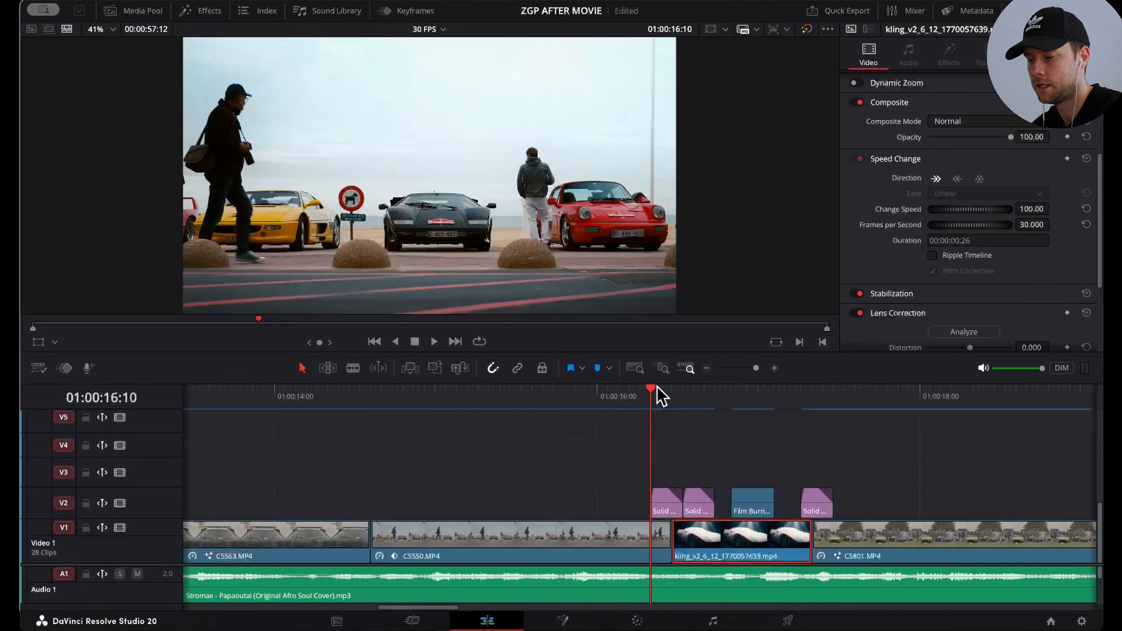
Step: Review the generator color, composite mode and opacity of the first Solid Color clip before the covered-car shot
click(658, 395)
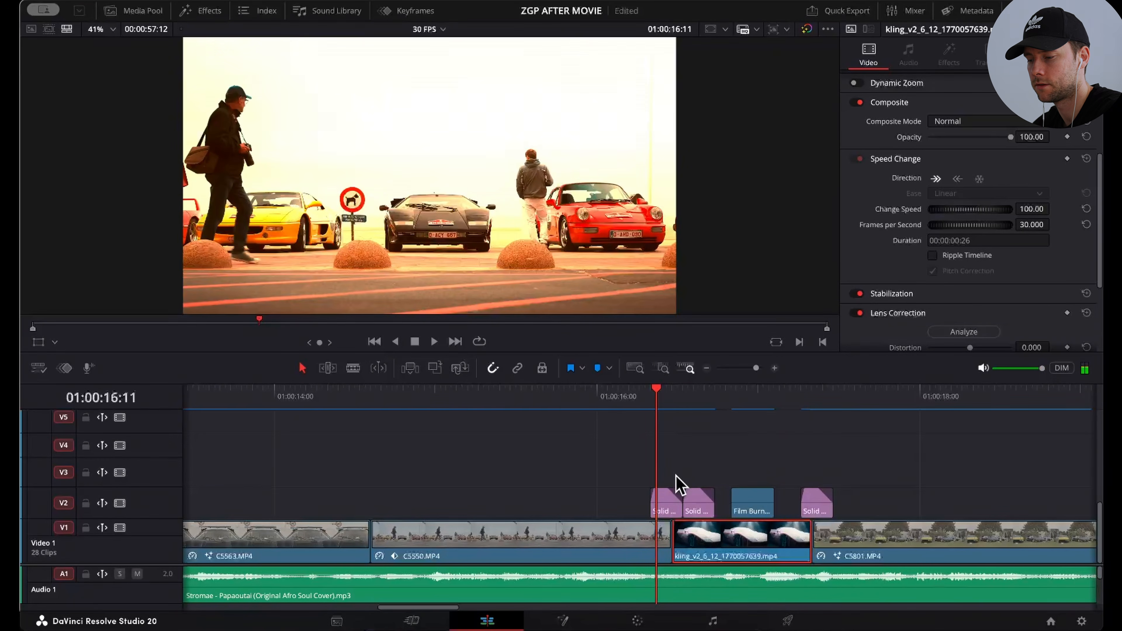
click(667, 508)
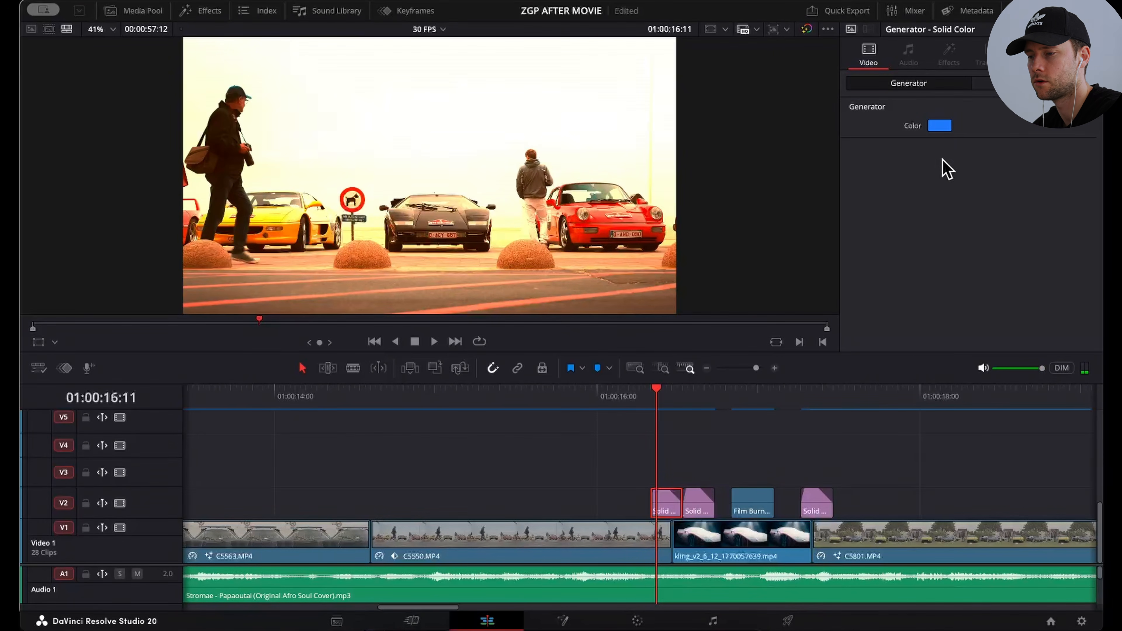
click(943, 129)
key(Escape)
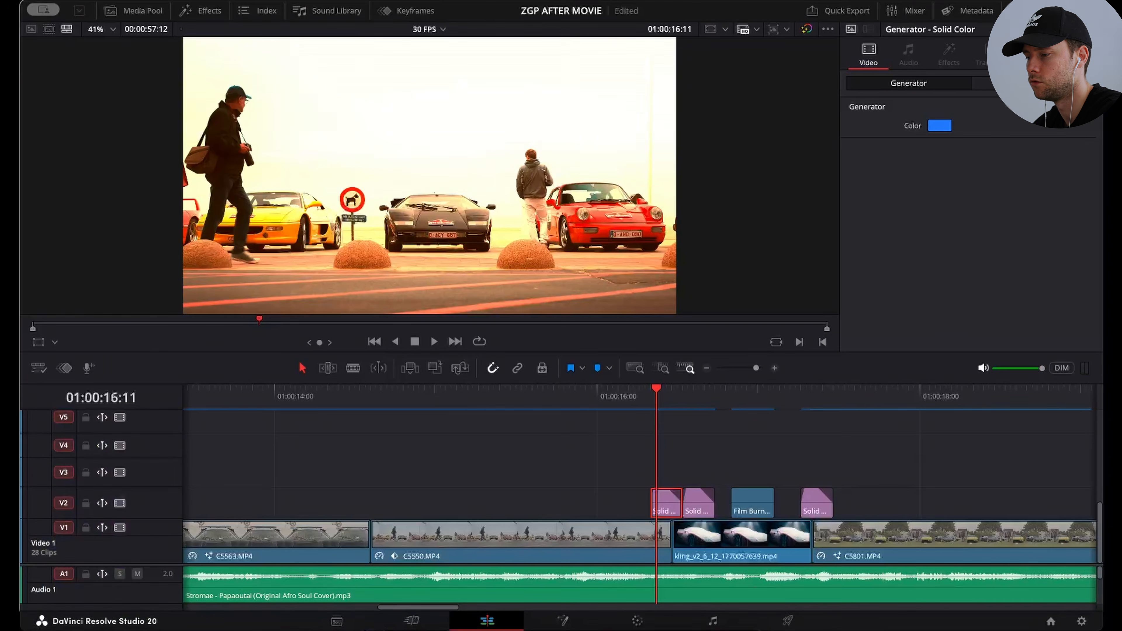
click(1023, 84)
key(space)
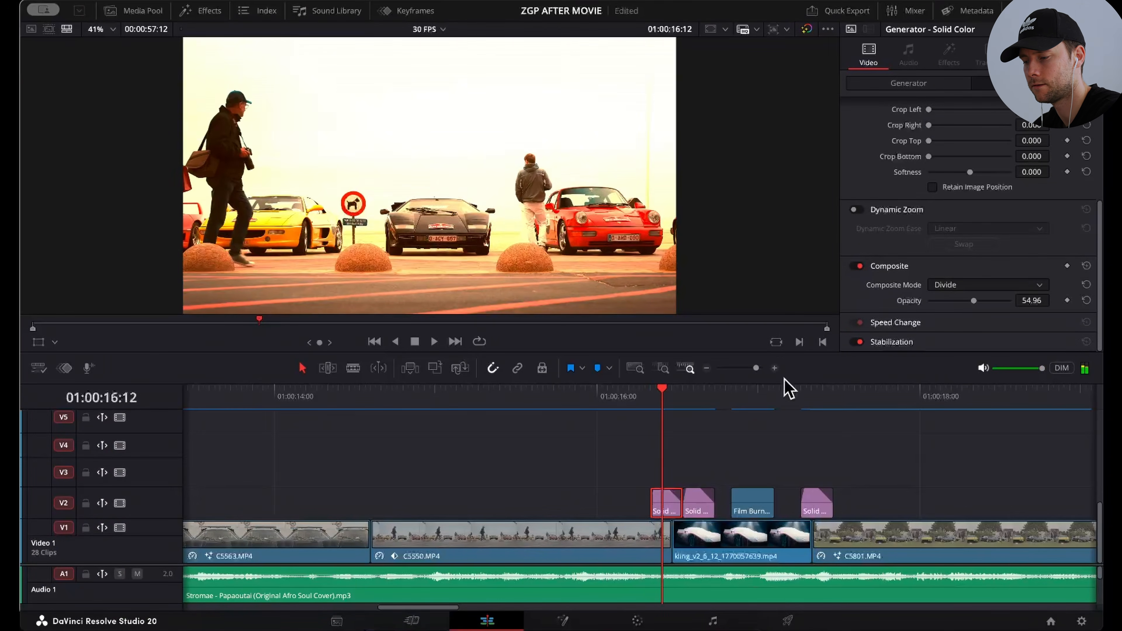
Step: Compare the settings of the second Solid Color, Film Burn Beige and last Solid Color clips on V2
click(915, 89)
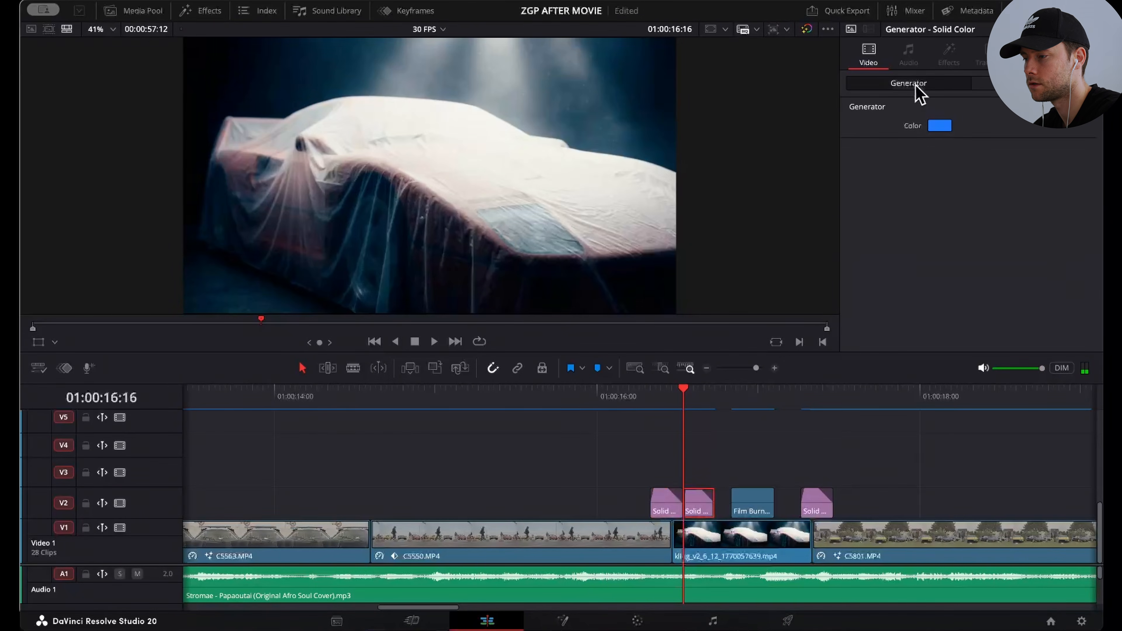
click(1020, 84)
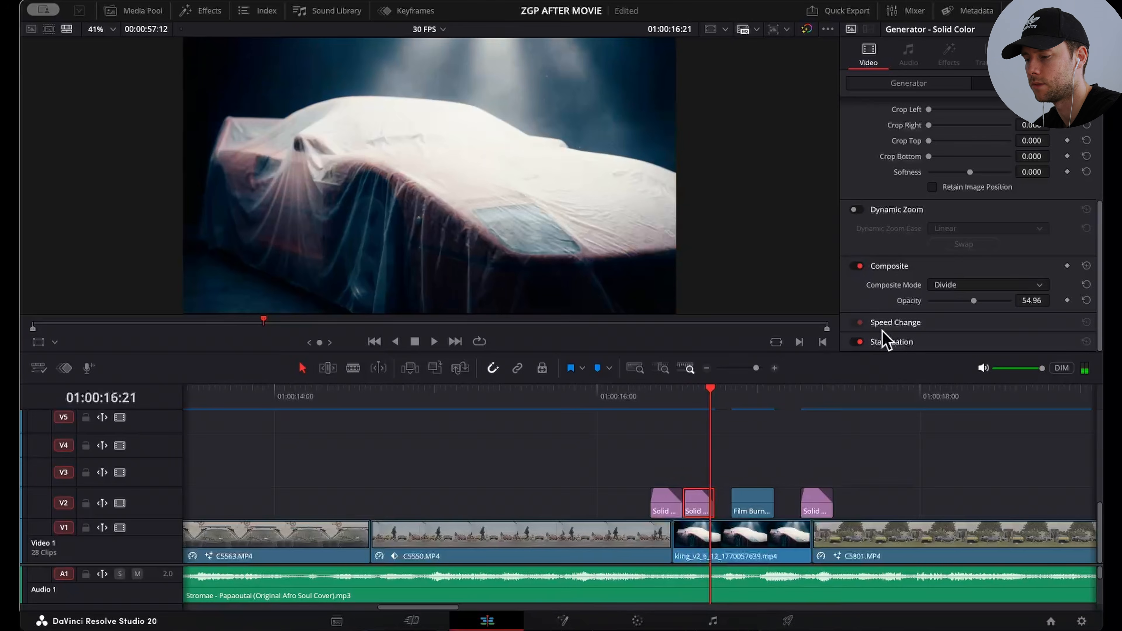
click(744, 510)
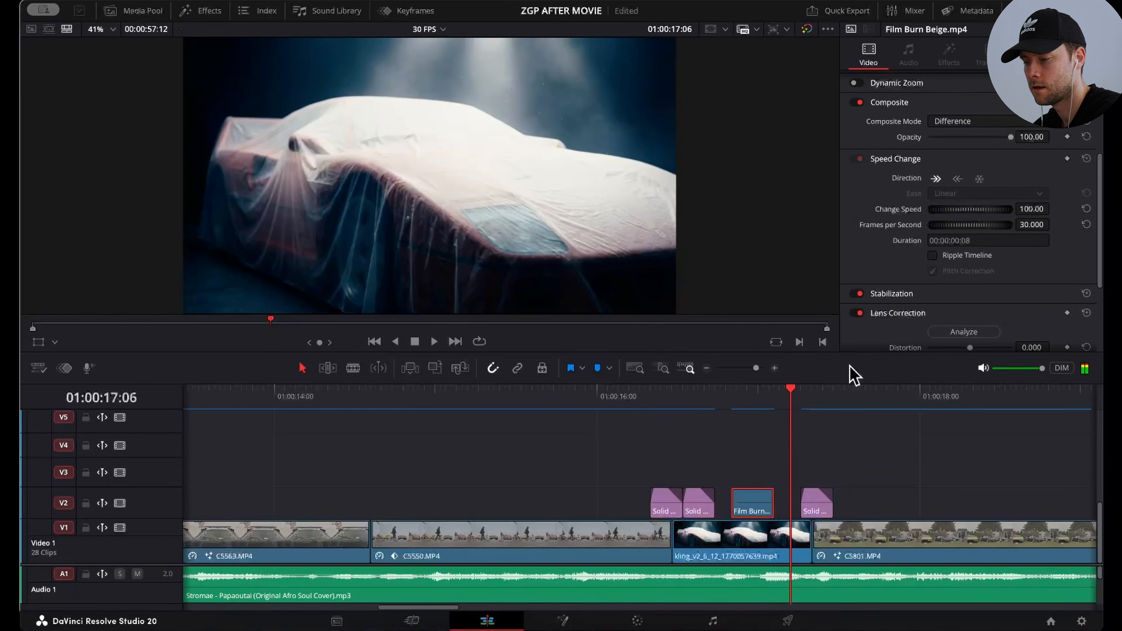
click(809, 510)
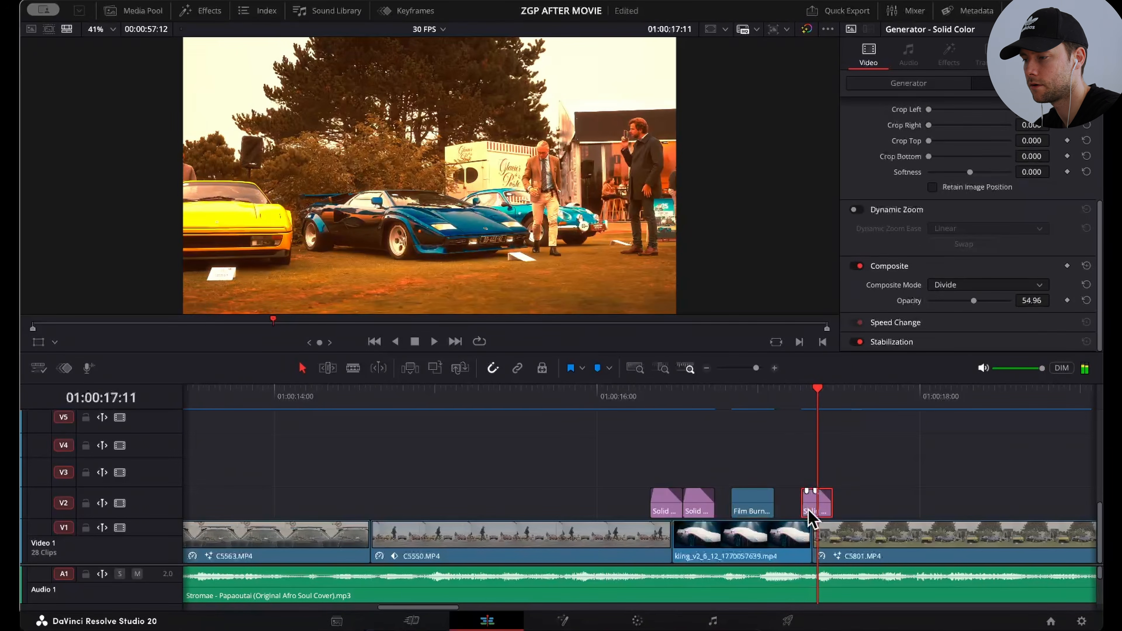
click(919, 83)
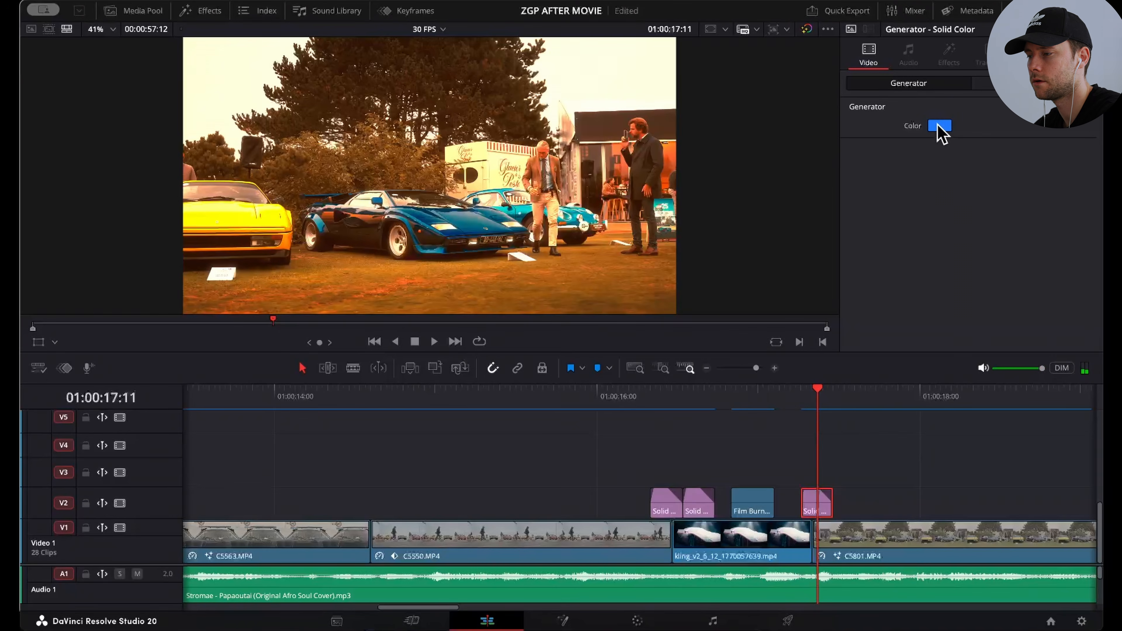
Step: Return the playhead to 01:00:16:03 and search the effects library's generators for "solid" to locate Solid Color
click(613, 391)
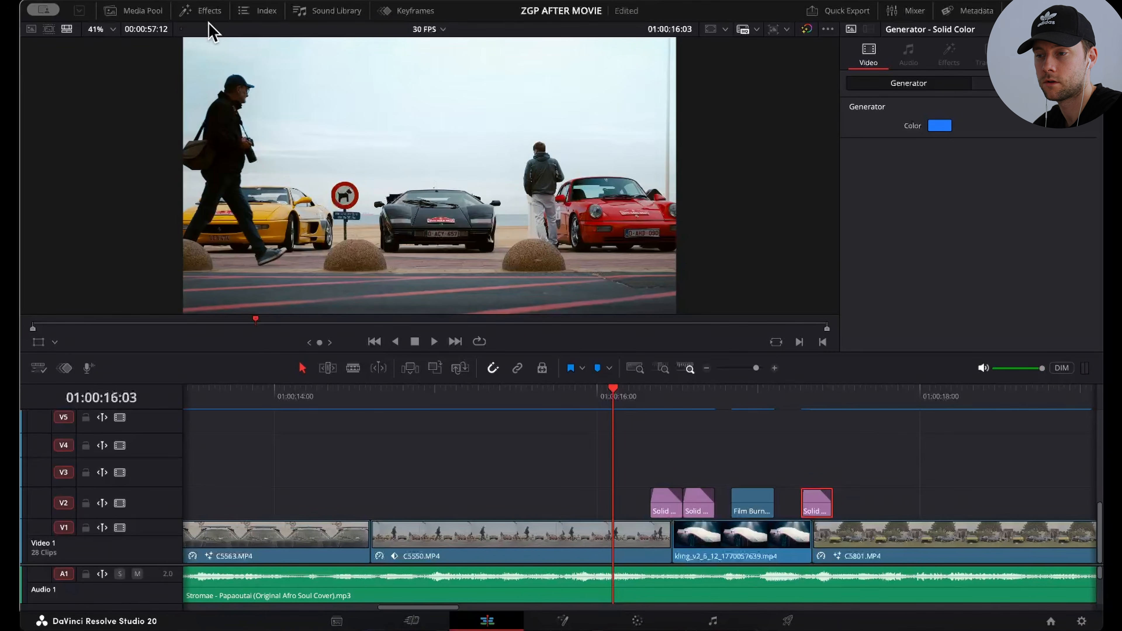
click(201, 11)
click(163, 55)
text(solid)
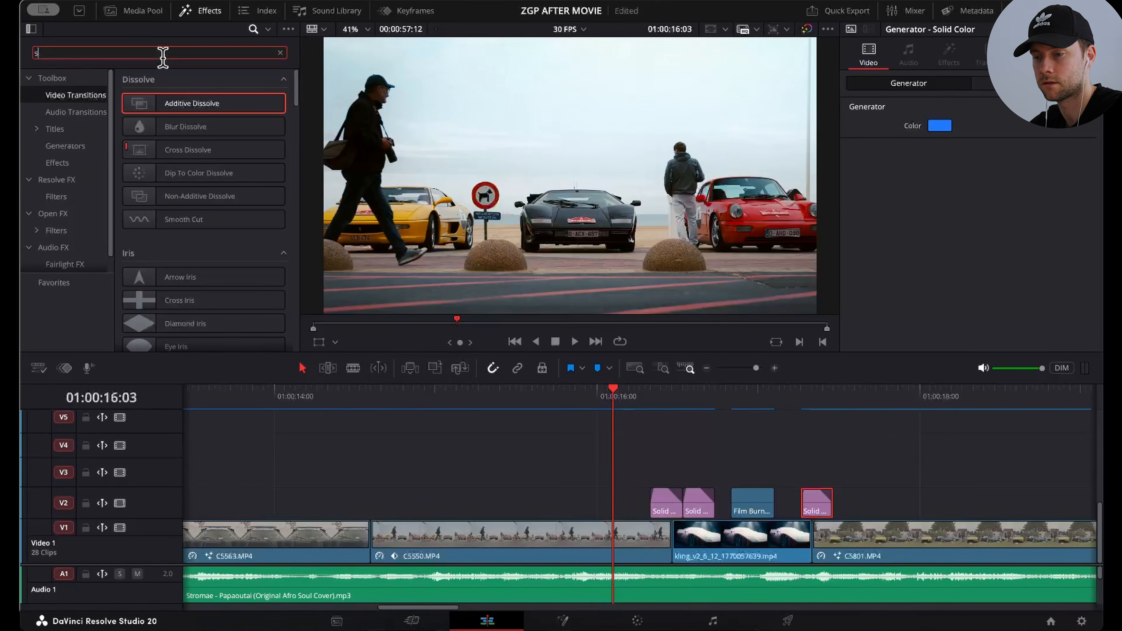
click(65, 145)
drag(168, 101, 547, 422)
Step: Recheck the generator color and settings of the first Solid Color clip on V2, and play through the flash sequence
click(664, 502)
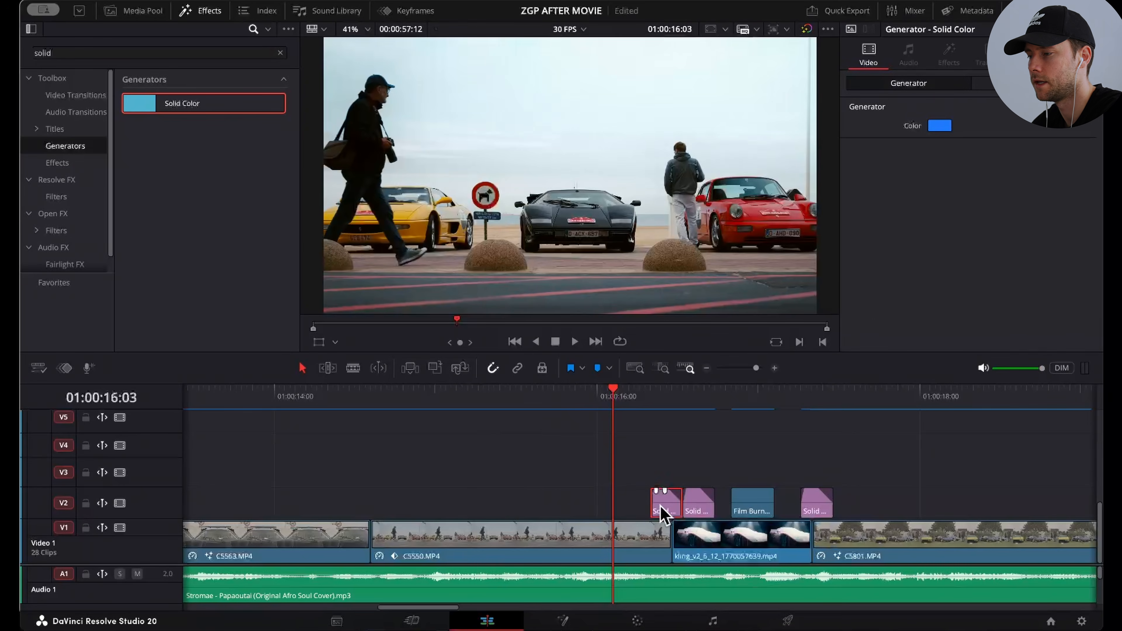
click(974, 84)
click(910, 84)
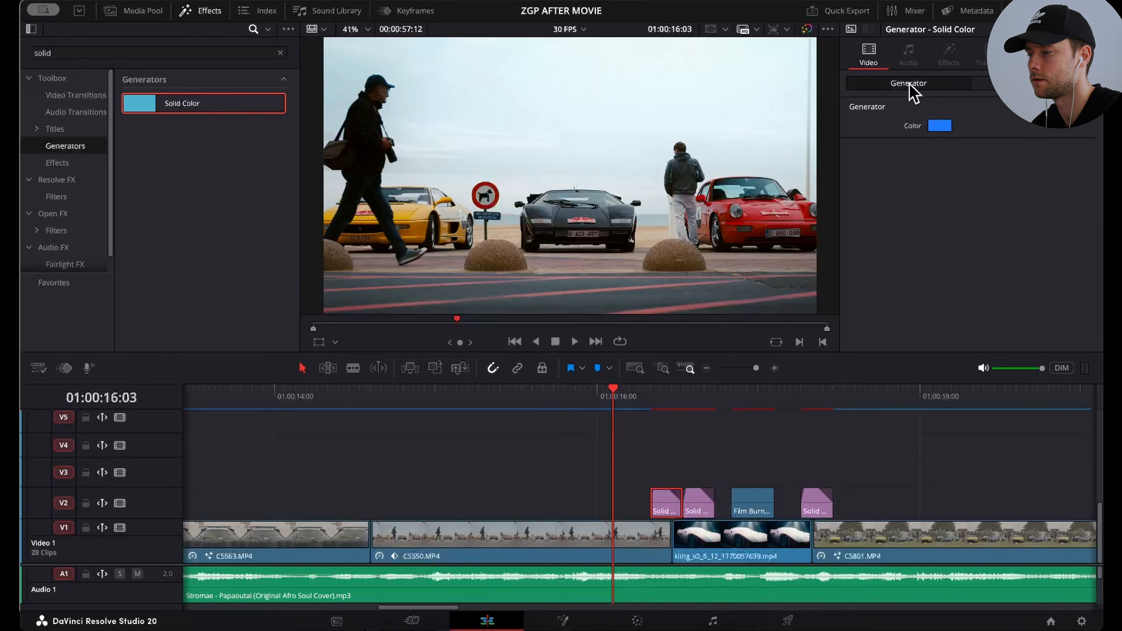
click(990, 88)
click(929, 86)
key(space)
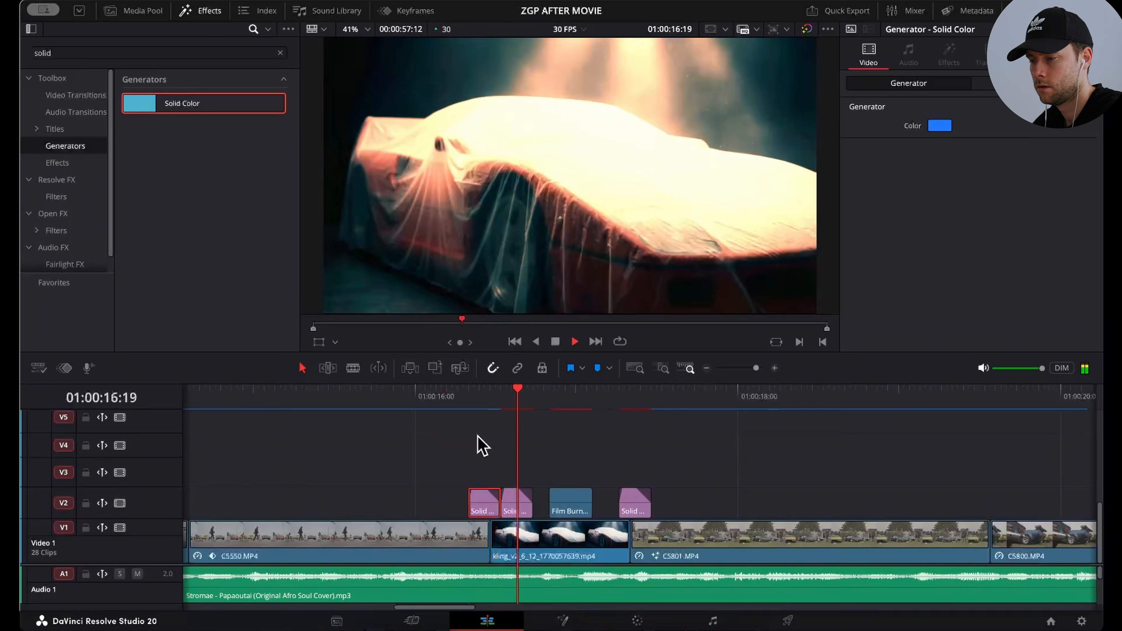
key(space)
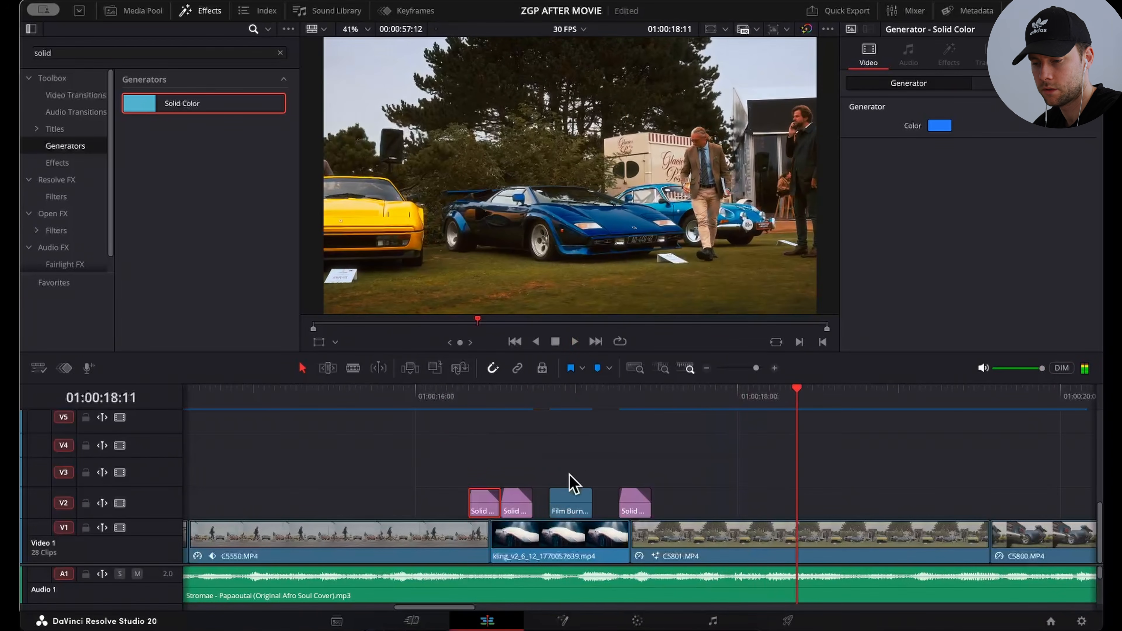
Step: Bring the audio tracks into view, solo Audio 2 and play the flash shutter sound
drag(156, 564, 193, 427)
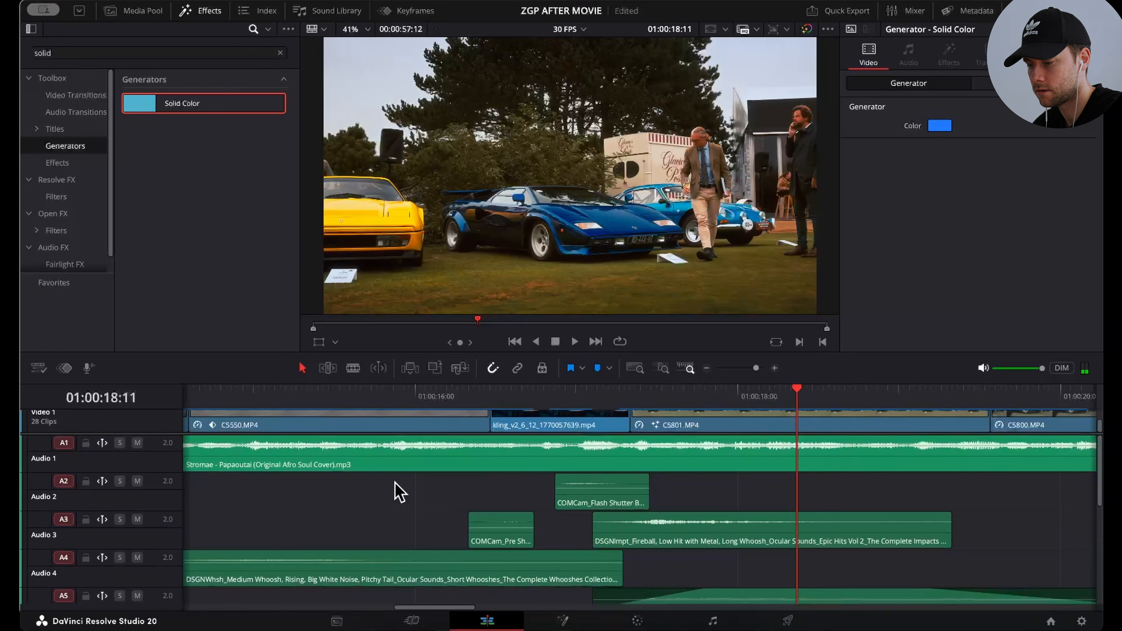
scroll(176, 496, down, 2)
scroll(155, 483, up, 1)
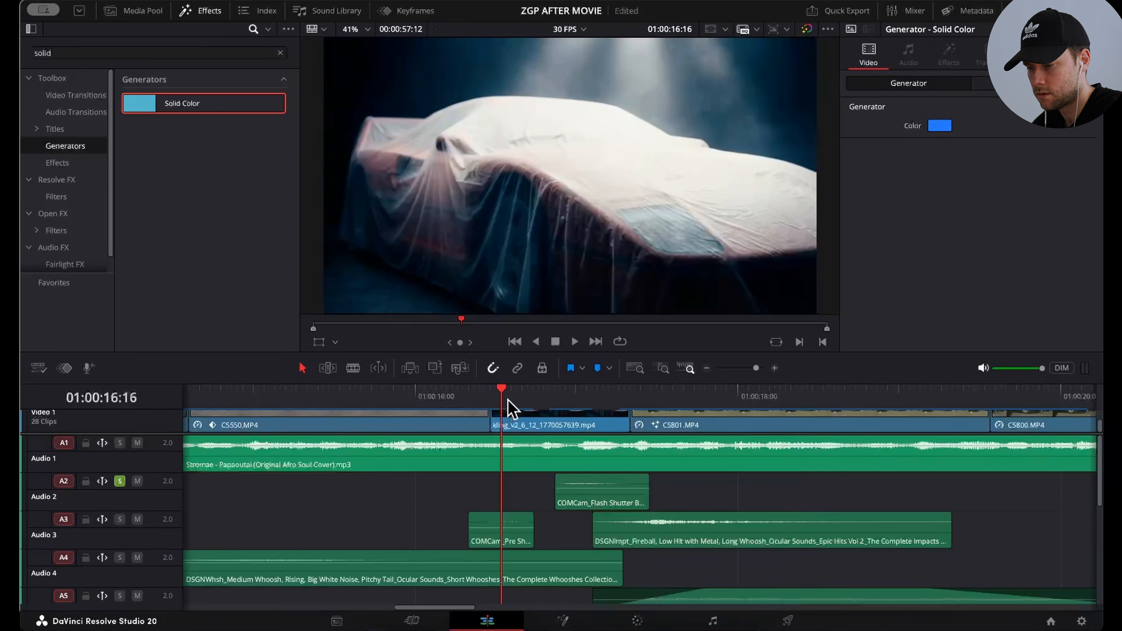
key(space)
key(space)
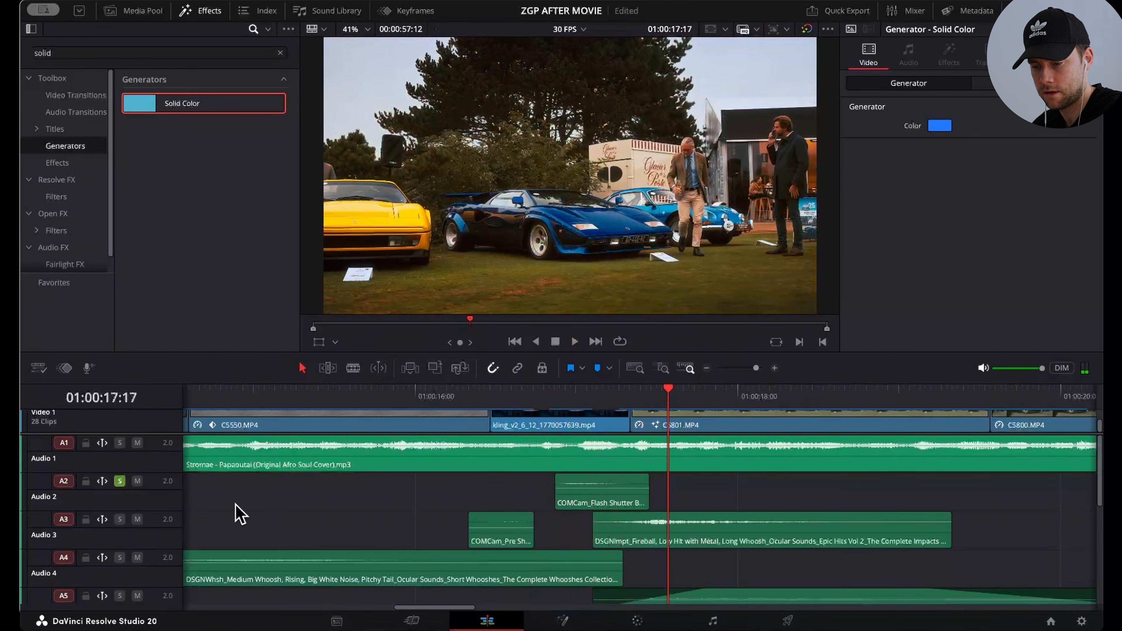
Step: Solo Audio 3 as well, play its sounds from 01:00:16:02, and replay the shutter and fireball impact from 01:00:17:00
click(119, 519)
click(424, 391)
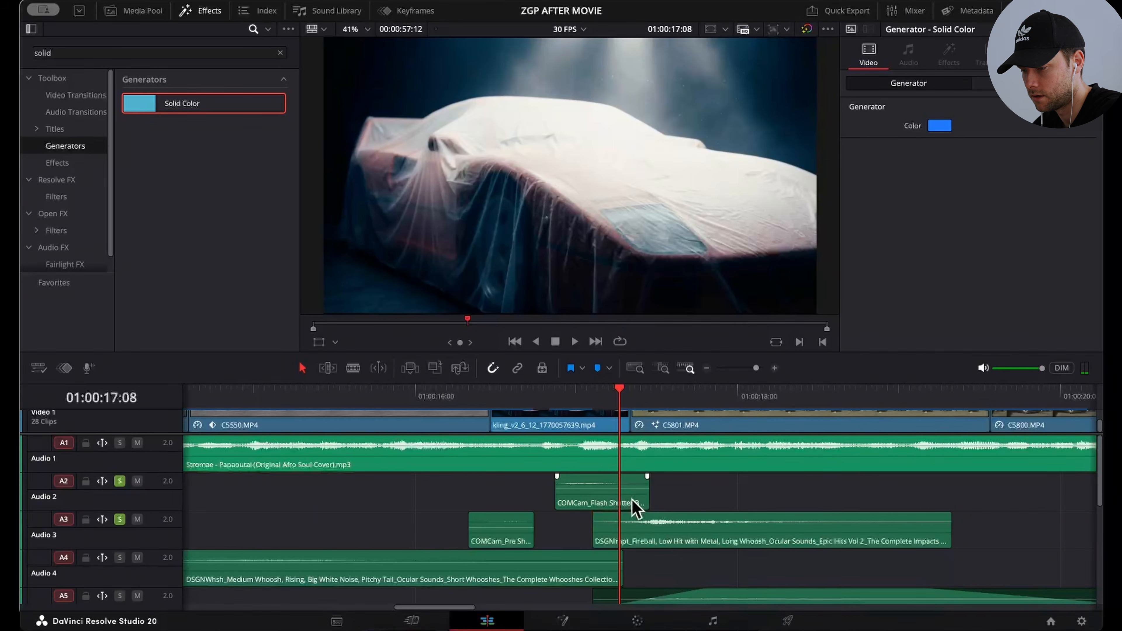
click(647, 542)
key(space)
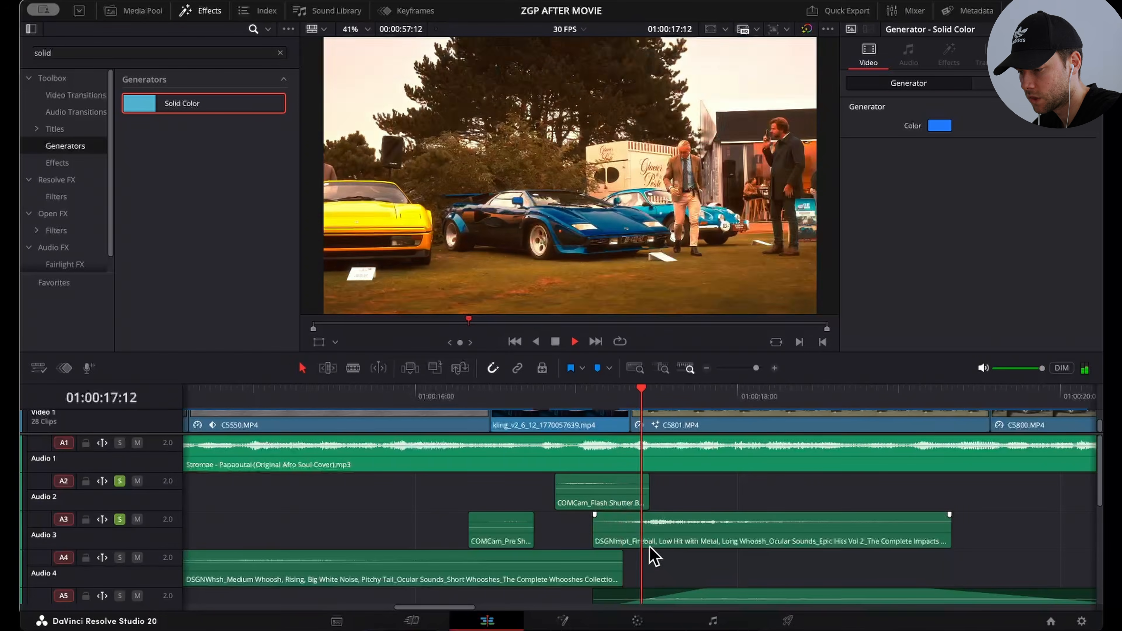
key(space)
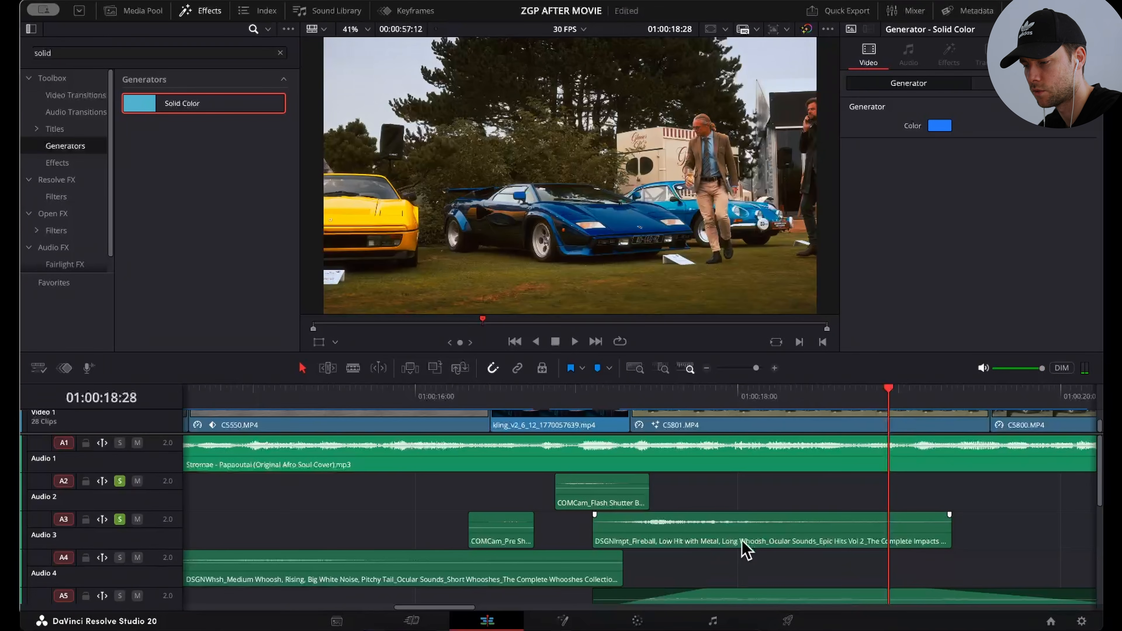
click(574, 389)
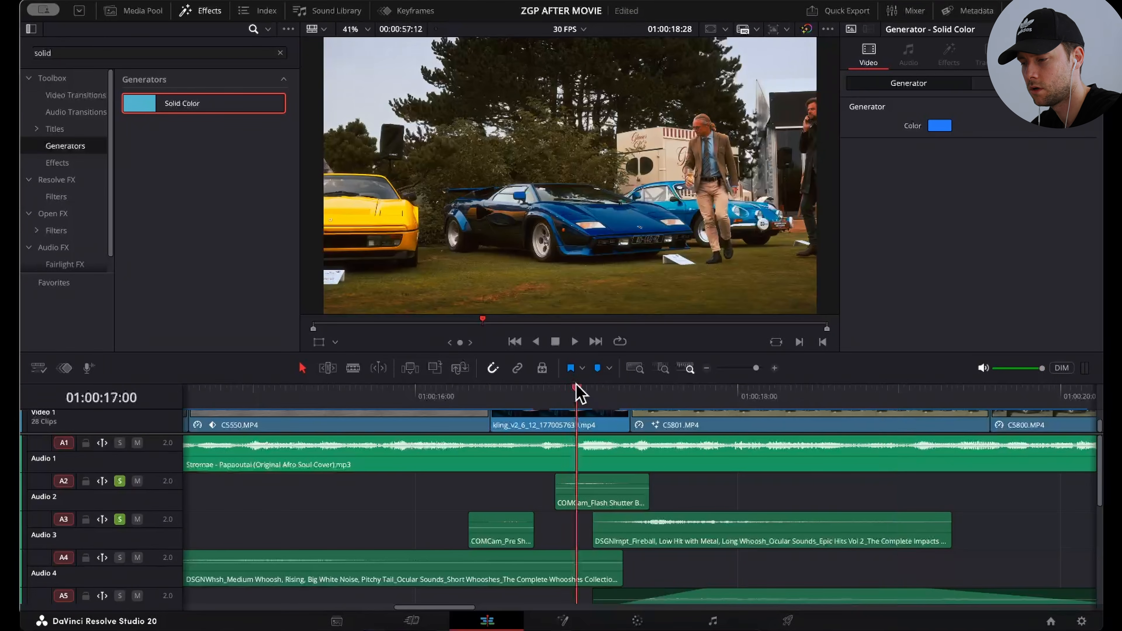
key(space)
key(space)
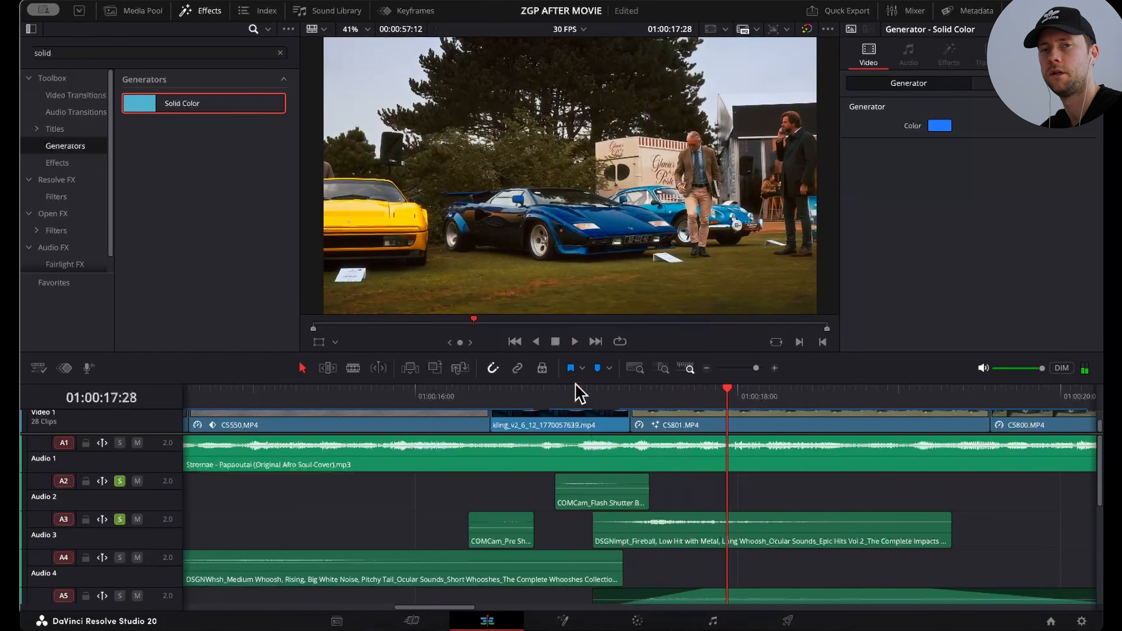
Step: Add Audio 4 to the soloed tracks and play the Medium Whoosh clip from its start at 01:00:12:29
scroll(131, 520, down, 1)
click(120, 516)
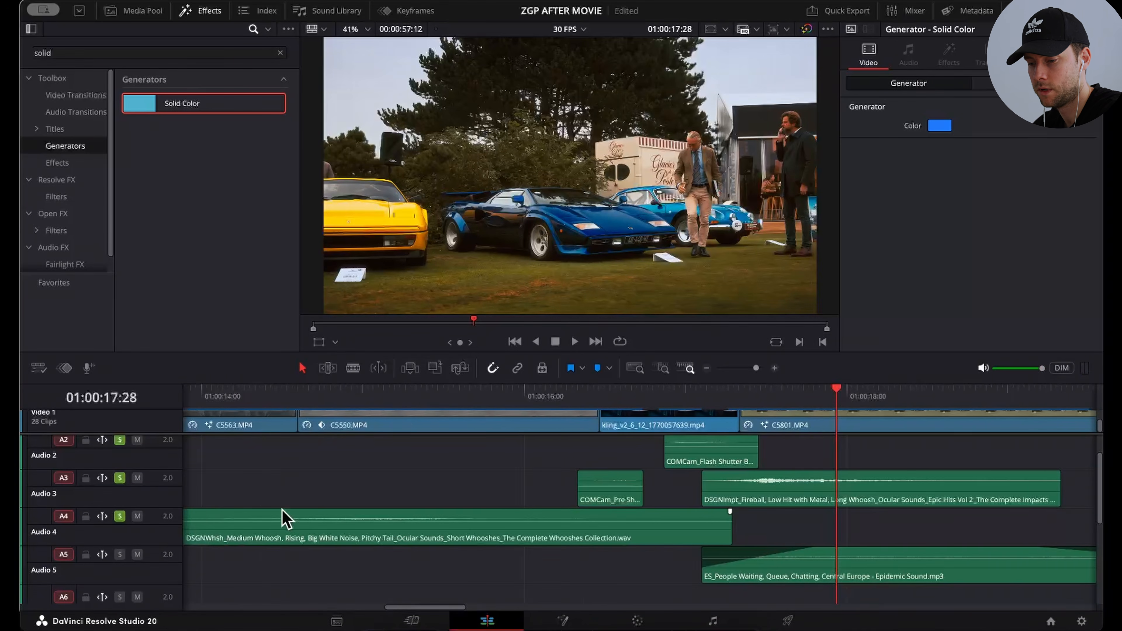
scroll(285, 519, left, 8)
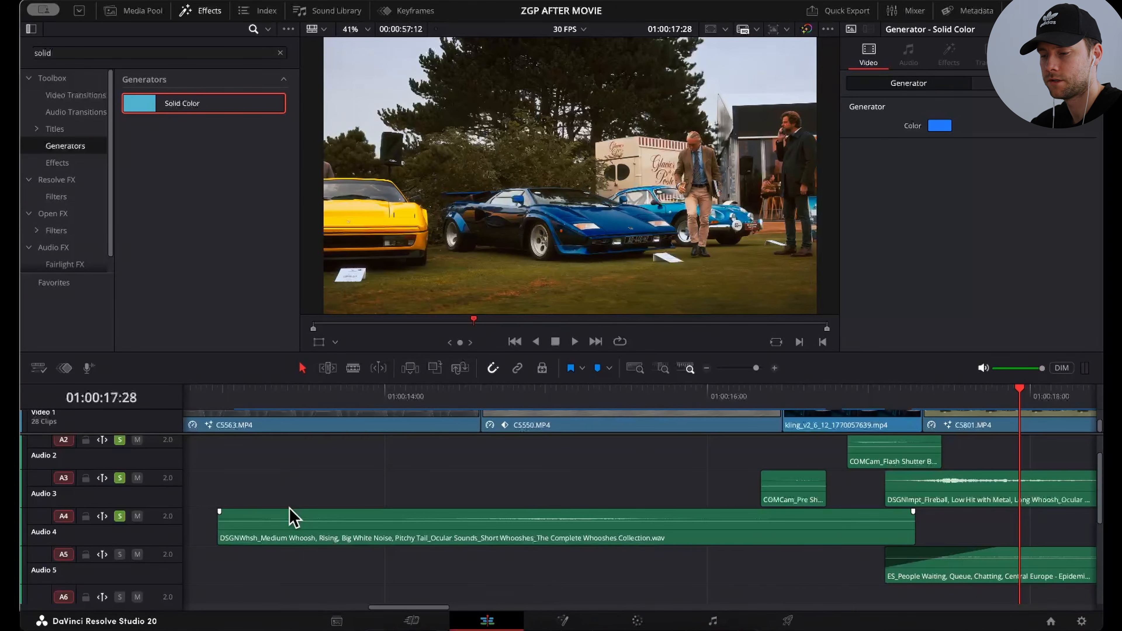
click(216, 391)
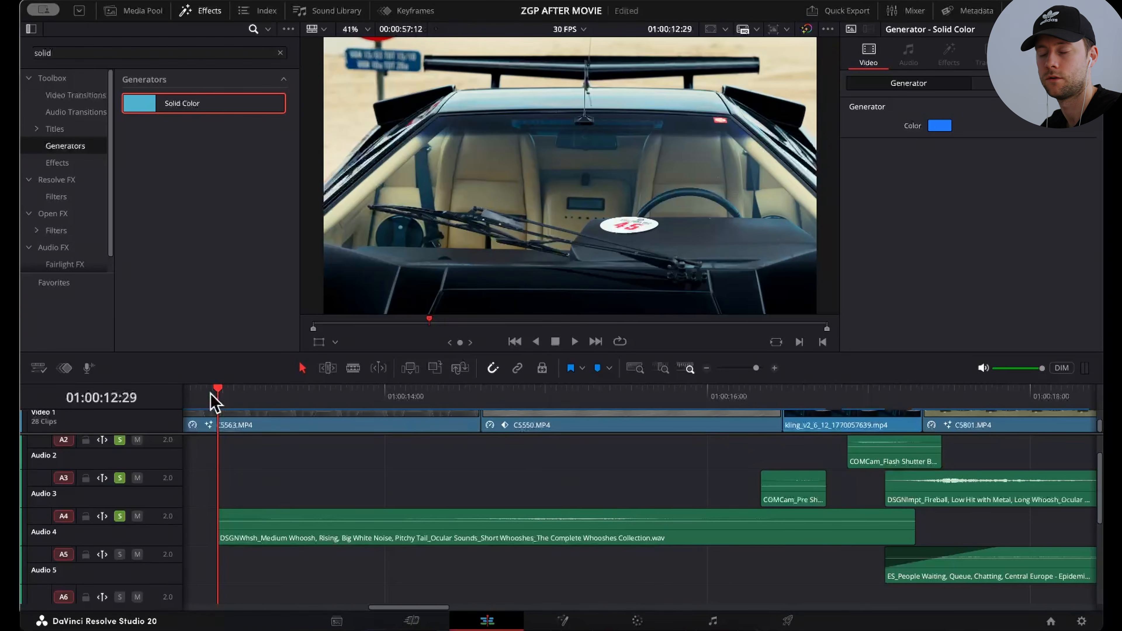
key(space)
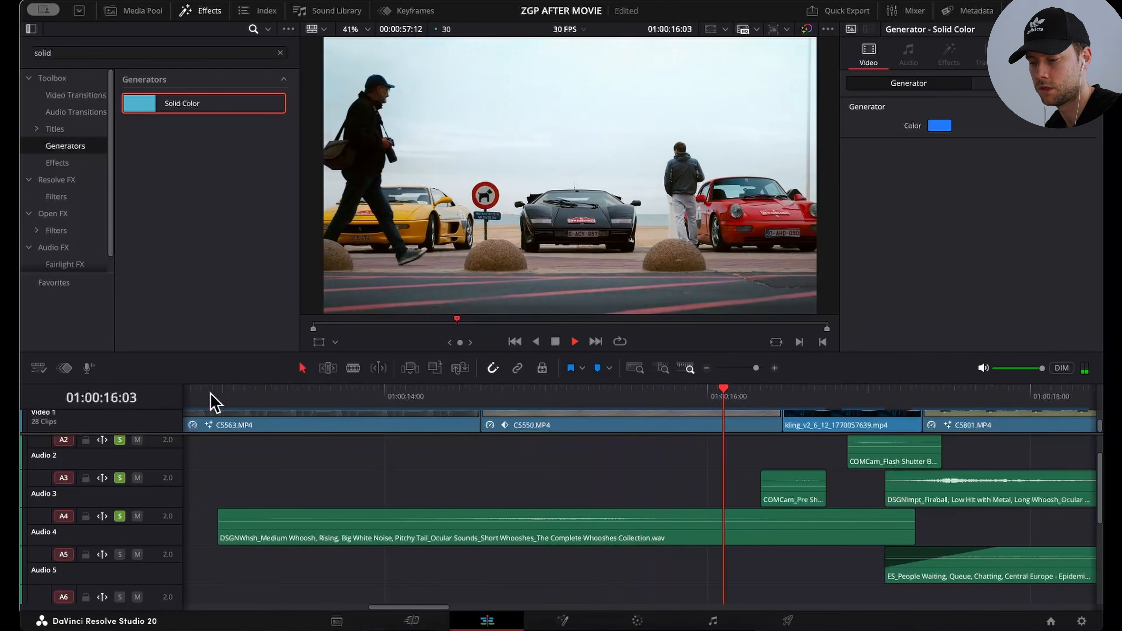
key(space)
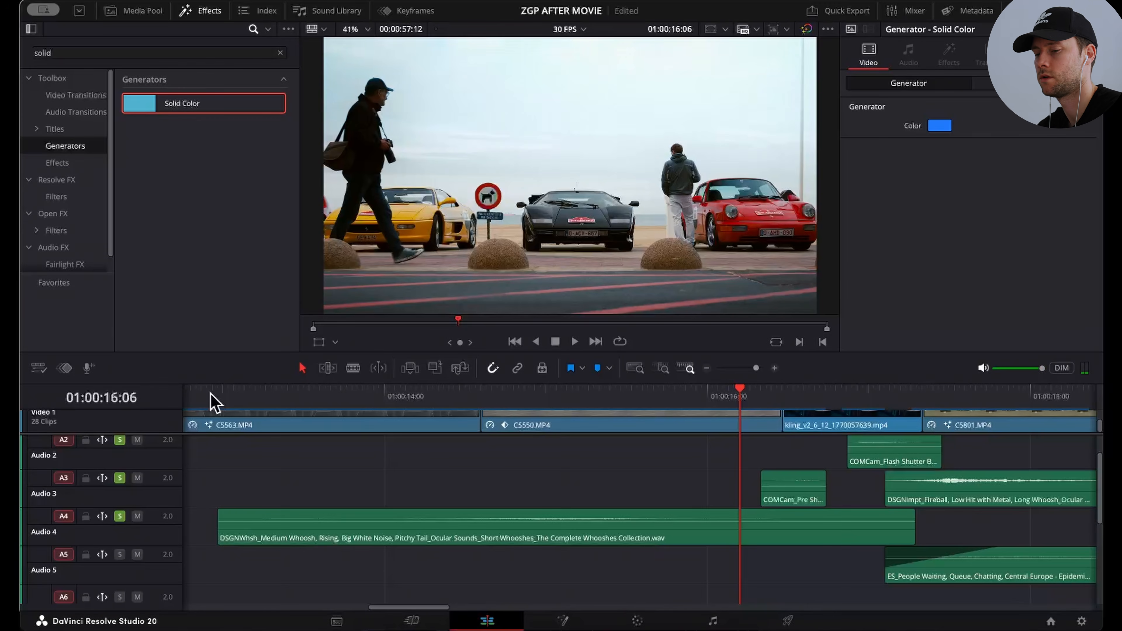
scroll(195, 476, up, 2)
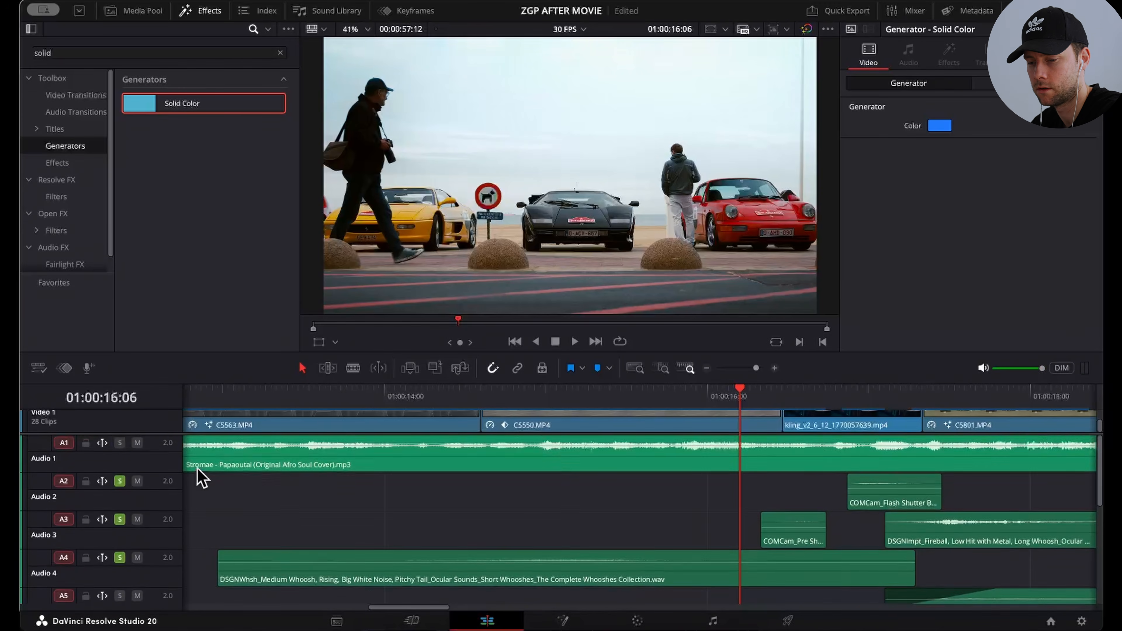
Step: Solo Audio 5 as well and play the People Waiting crowd ambience from the start of its clip
scroll(212, 486, down, 4)
scroll(225, 495, right, 5)
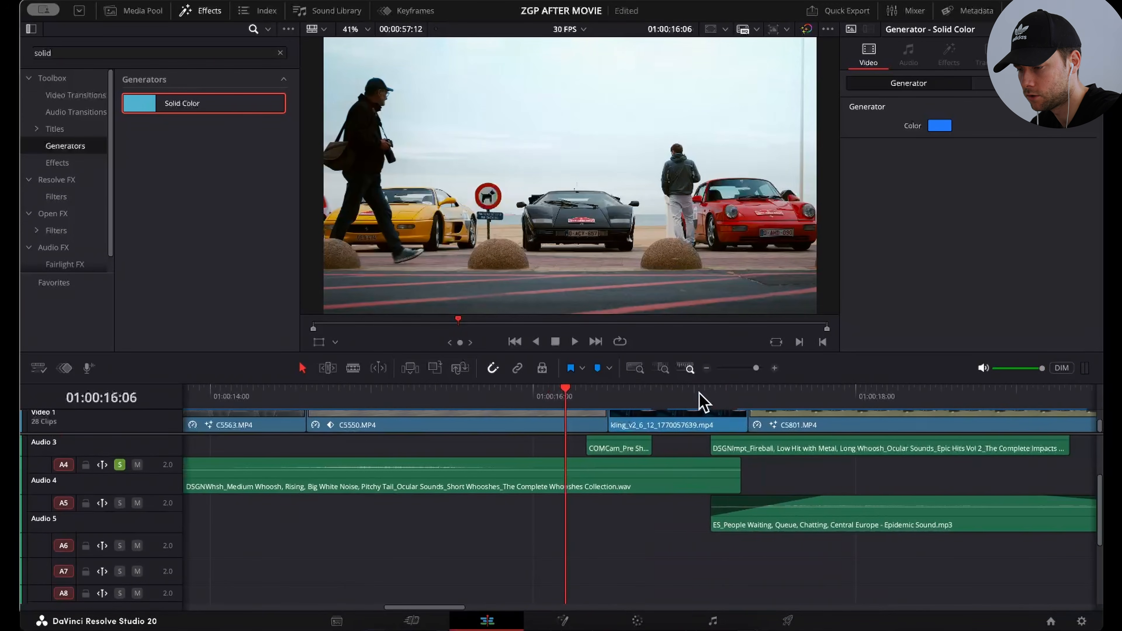
click(704, 400)
key(space)
click(119, 503)
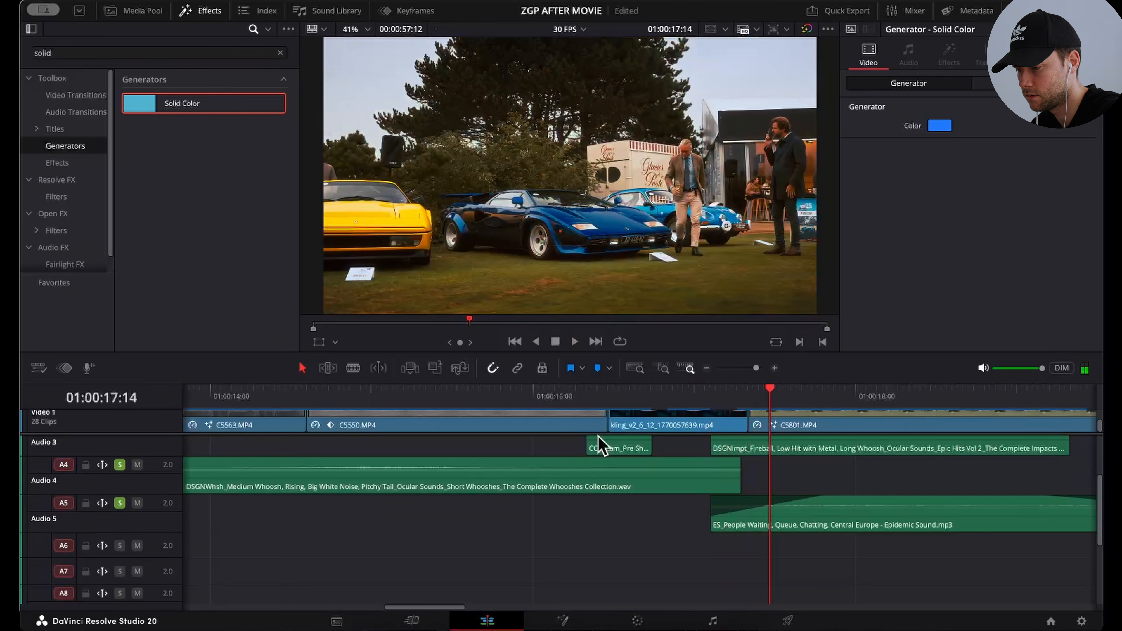
key(space)
click(700, 397)
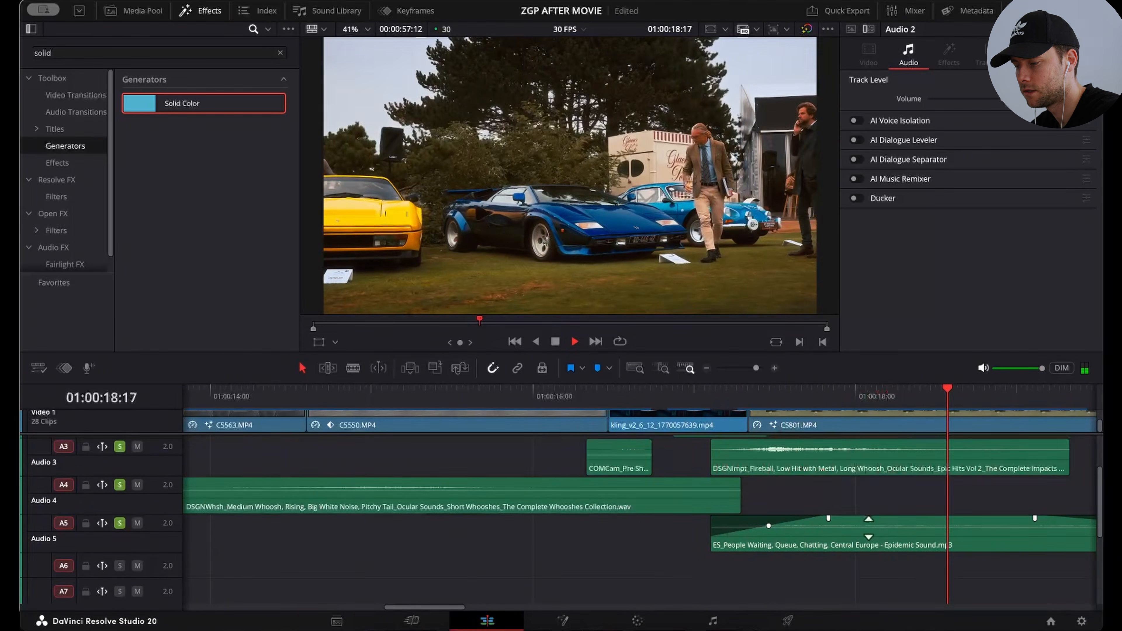
key(space)
Step: Continue playback past clip C5808 on the soloed tracks, and play the transition sounds from 01:00:23:19 to 01:00:26:08
scroll(868, 528, right, 4)
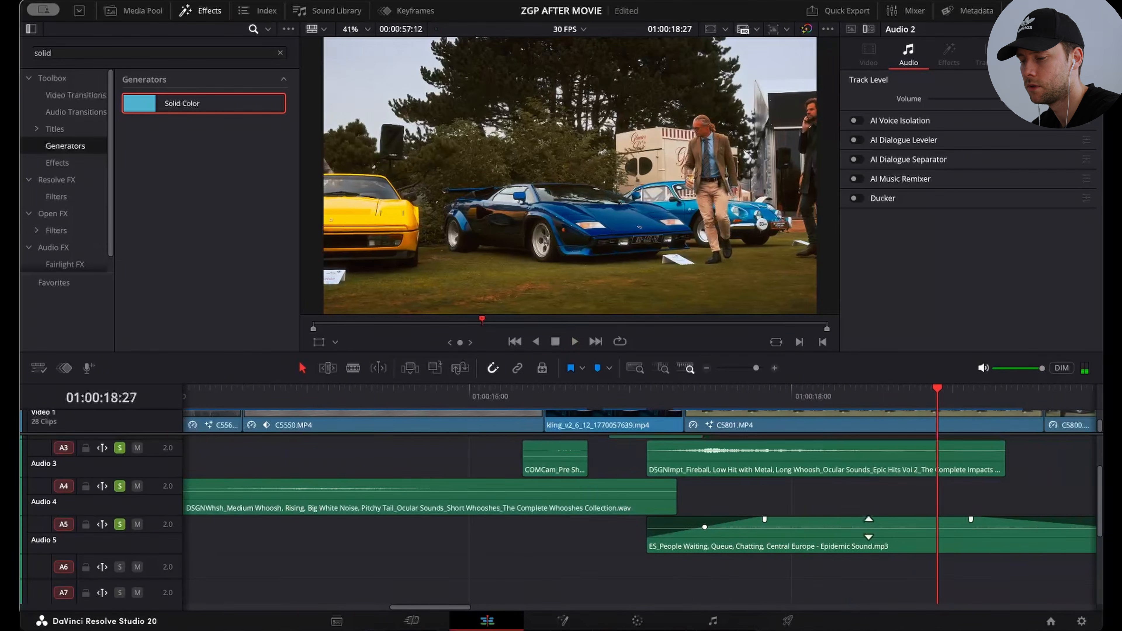
scroll(484, 526, right, 4)
scroll(485, 526, up, 2)
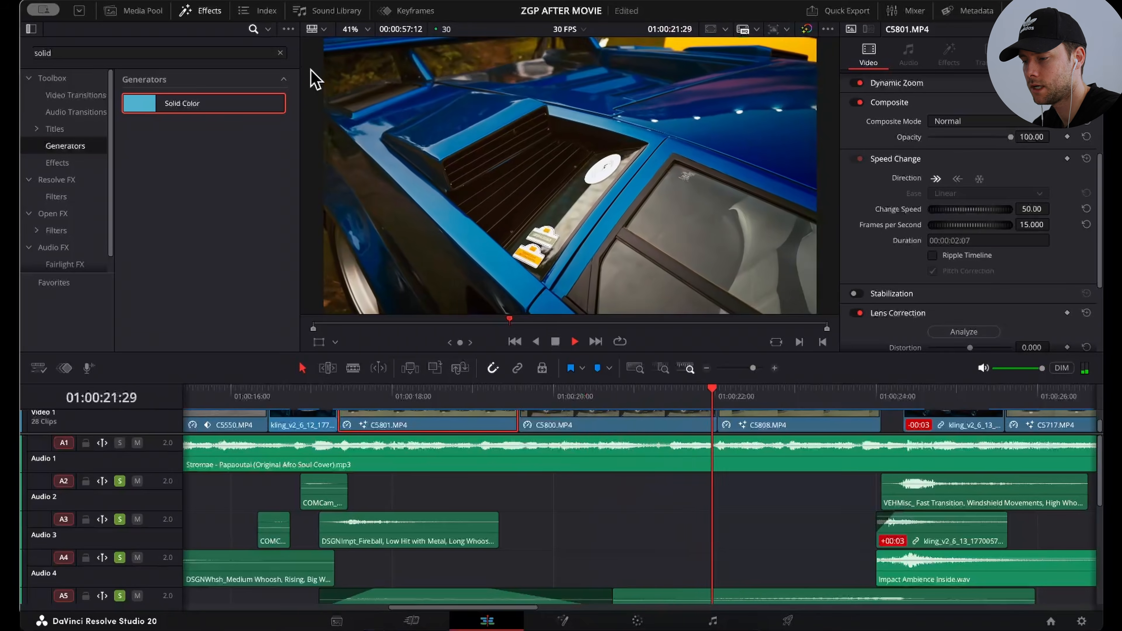
key(space)
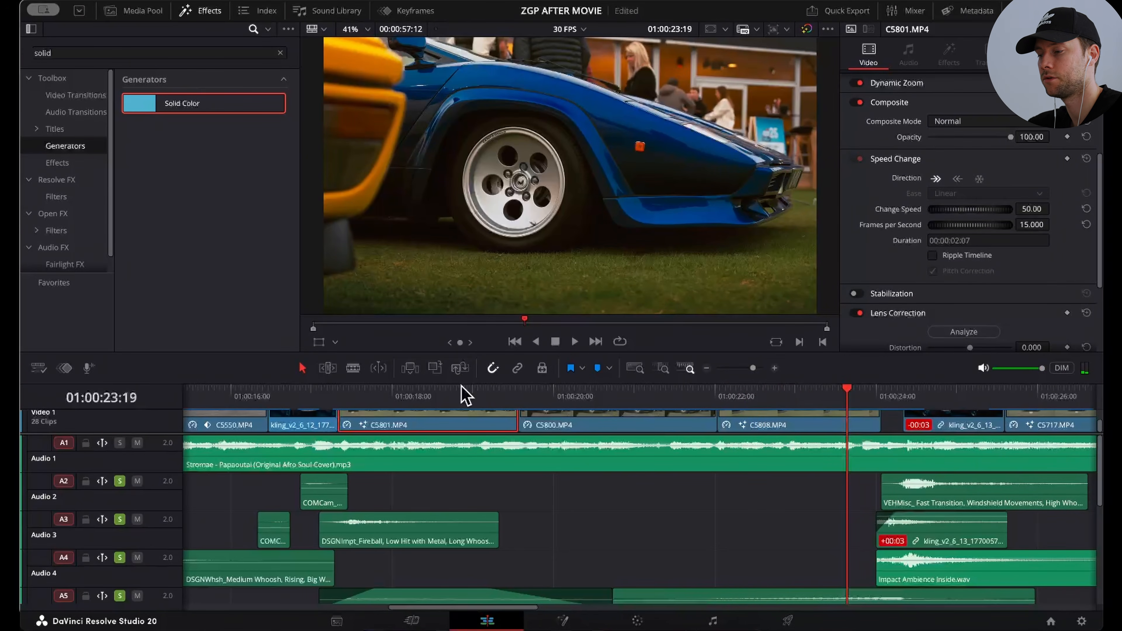
scroll(868, 536, right, 10)
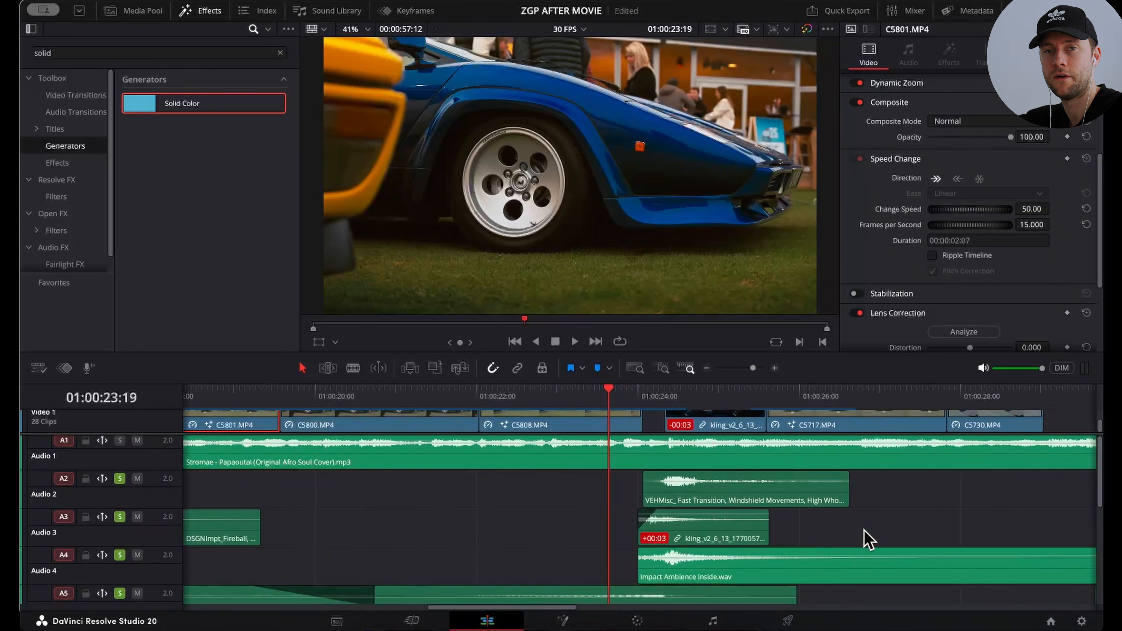
key(space)
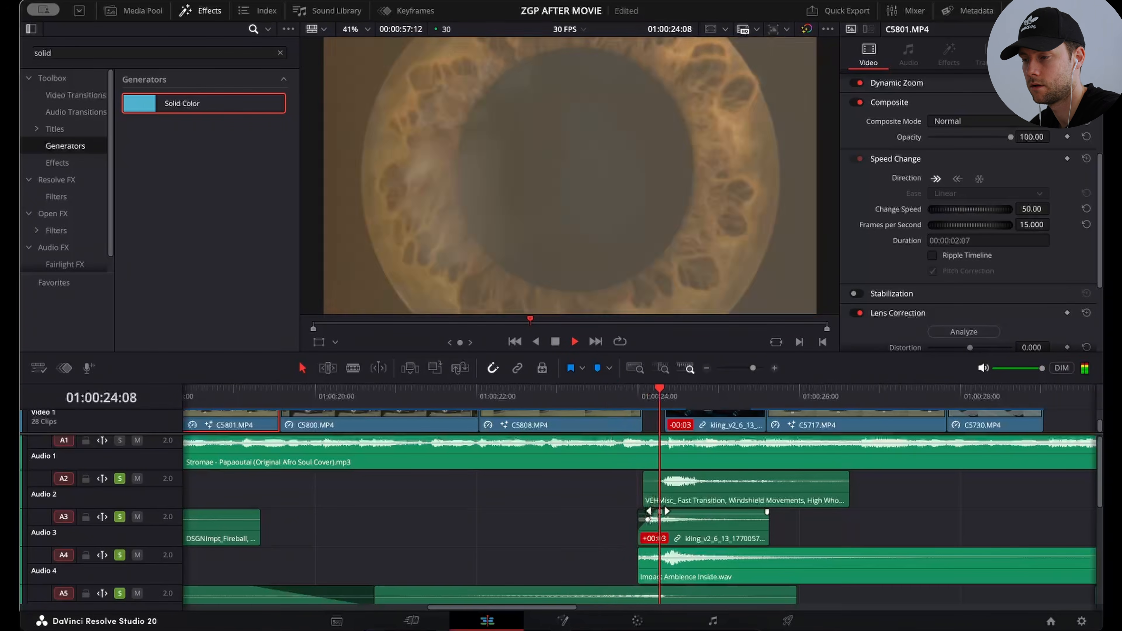
key(space)
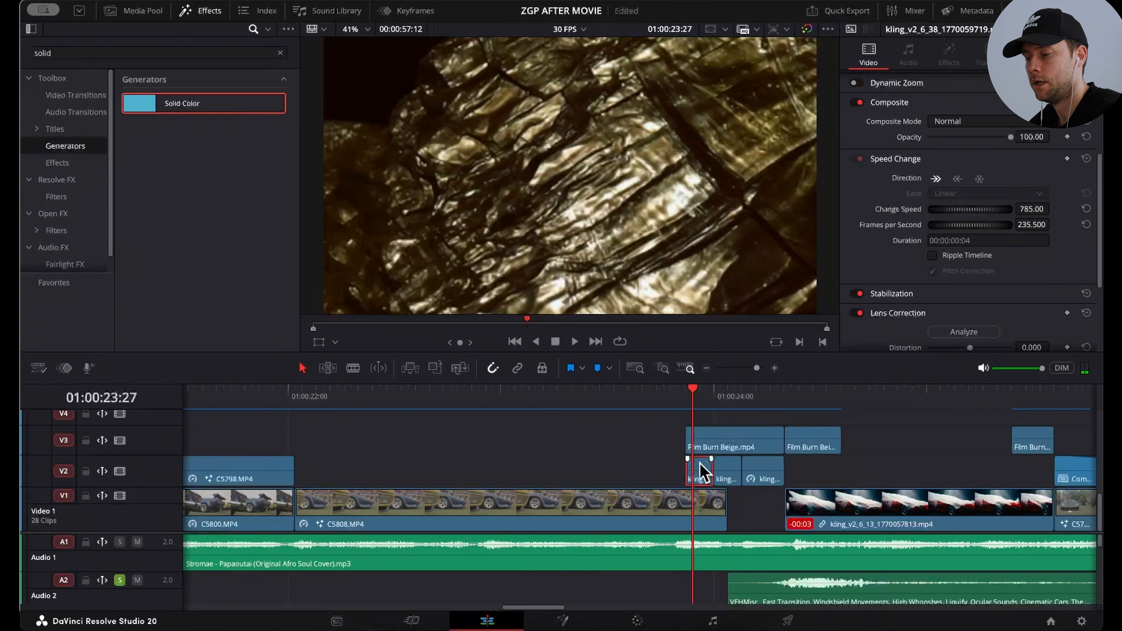
Step: Step frame by frame through the short kling clips on V2, from 01:00:24:02 to 01:00:24:07
key(Right)
key(Right)
key(Right)
key(Right)
key(Right)
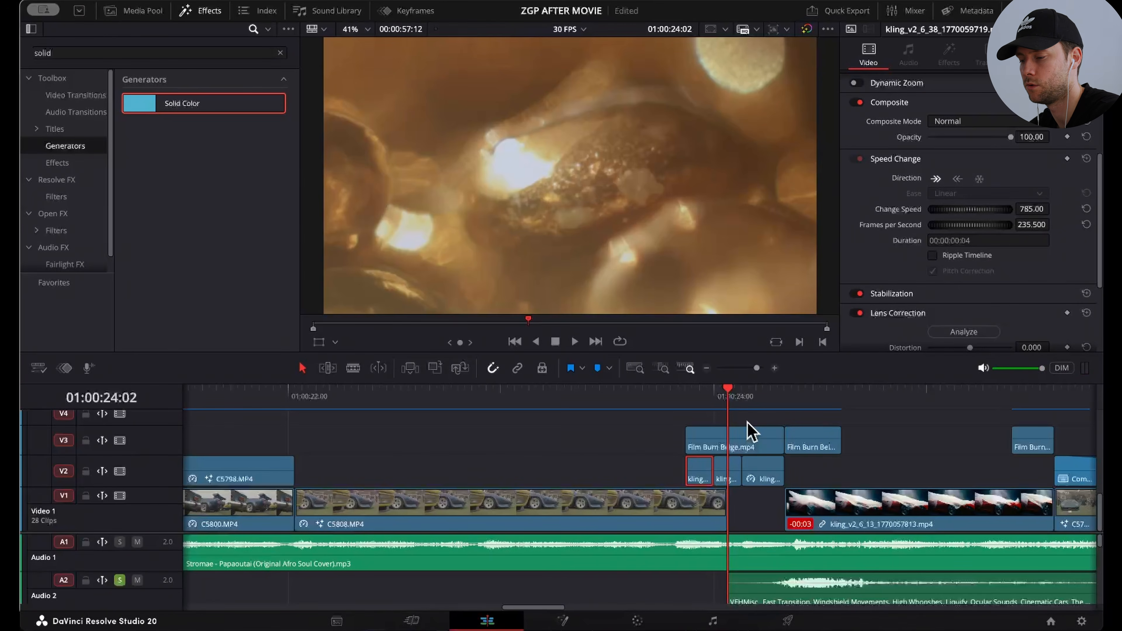
key(Right)
key(Right)
key(Right)
key(Right)
key(Right)
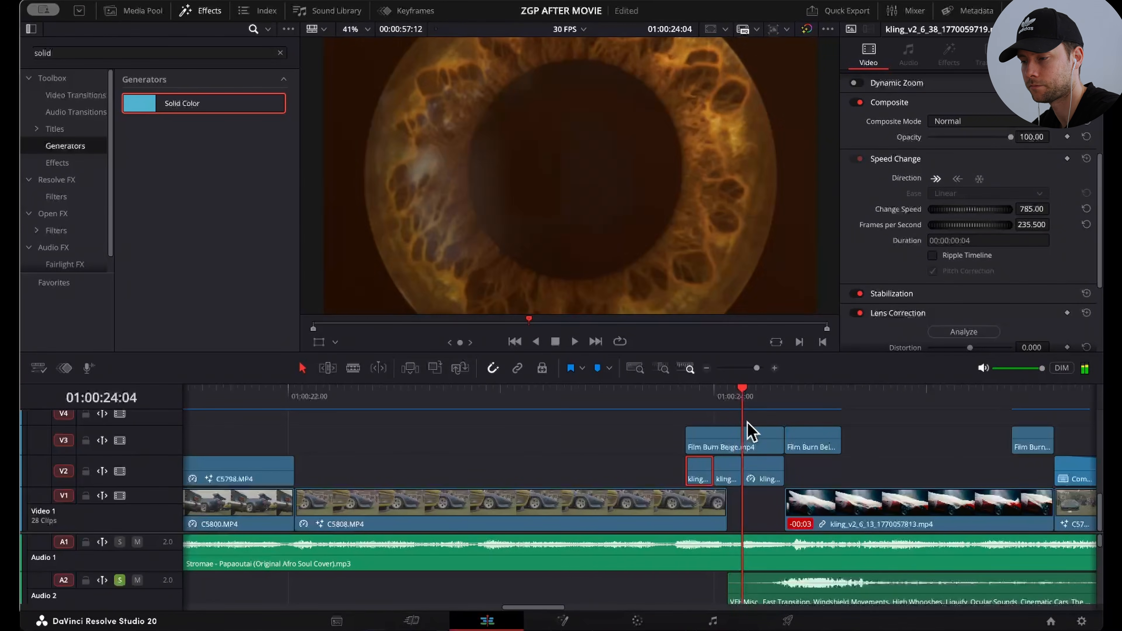
scroll(737, 444, up, 2)
Step: Try the kling sequence without the first Film Burn Beige clip on V3 by deleting it, and undo the deletion
click(728, 462)
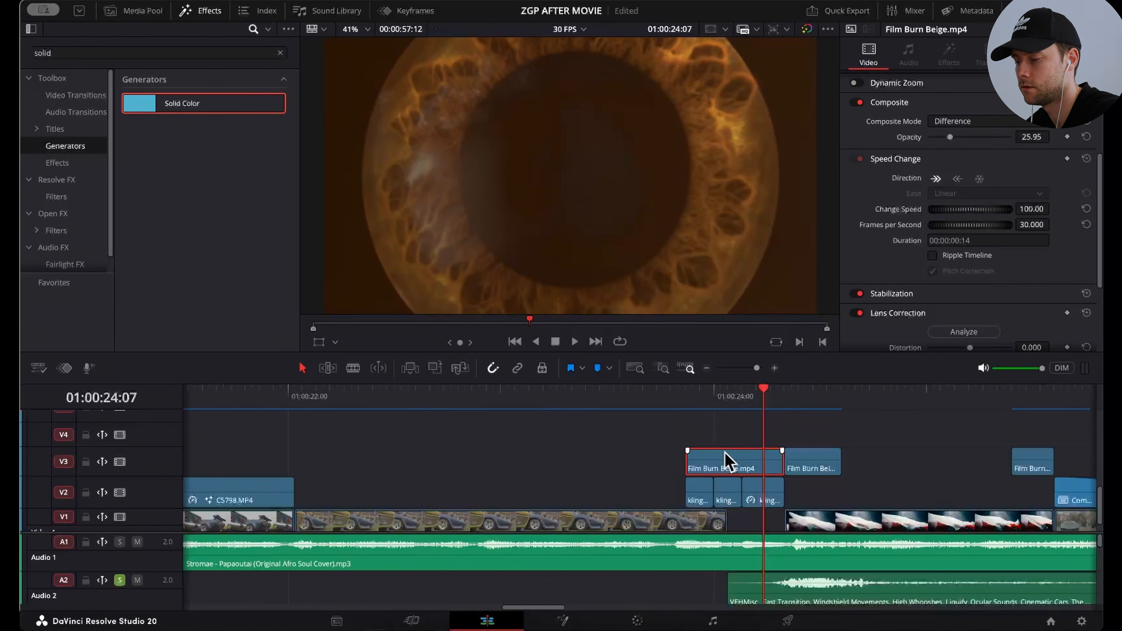
scroll(728, 462, right, 2)
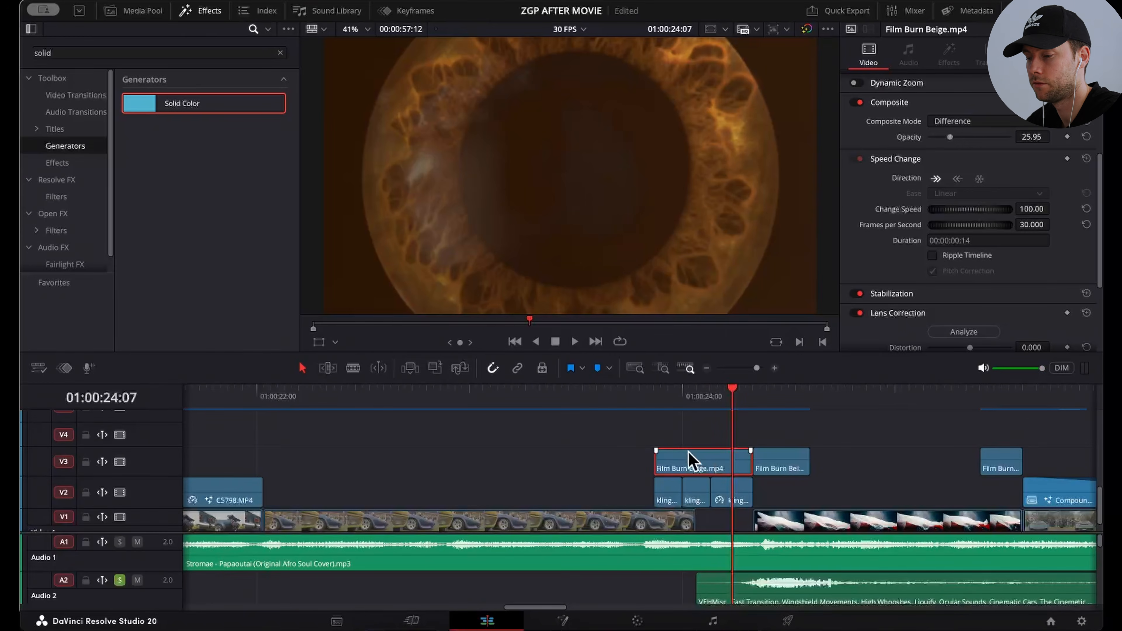
key(BackSpace)
click(613, 407)
key(space)
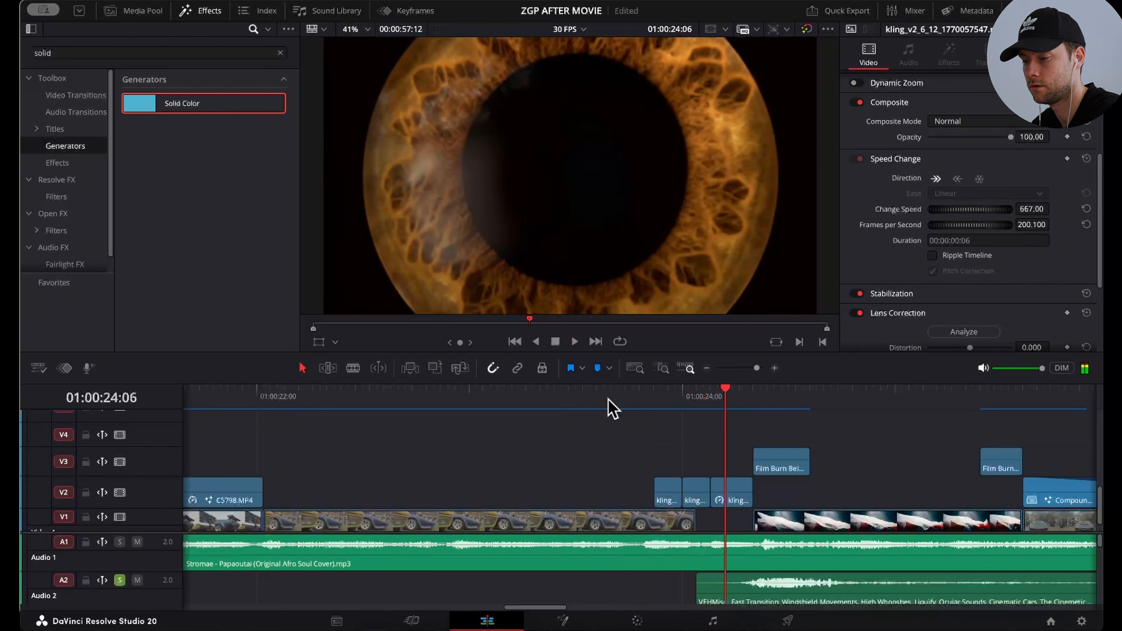
click(643, 400)
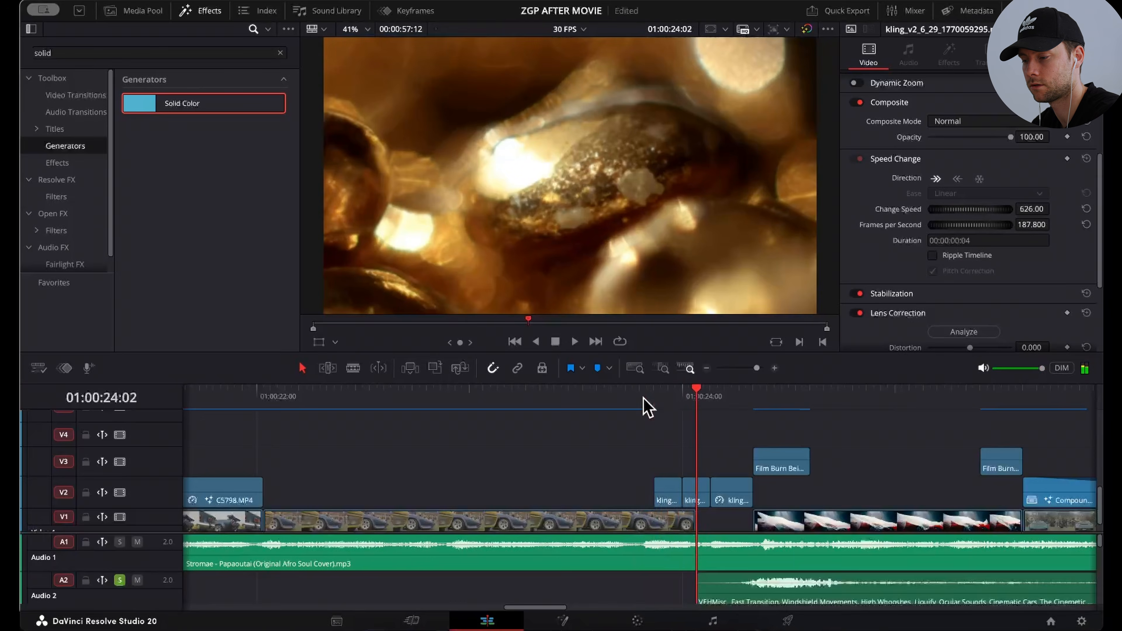
key(ctrl+z)
click(643, 399)
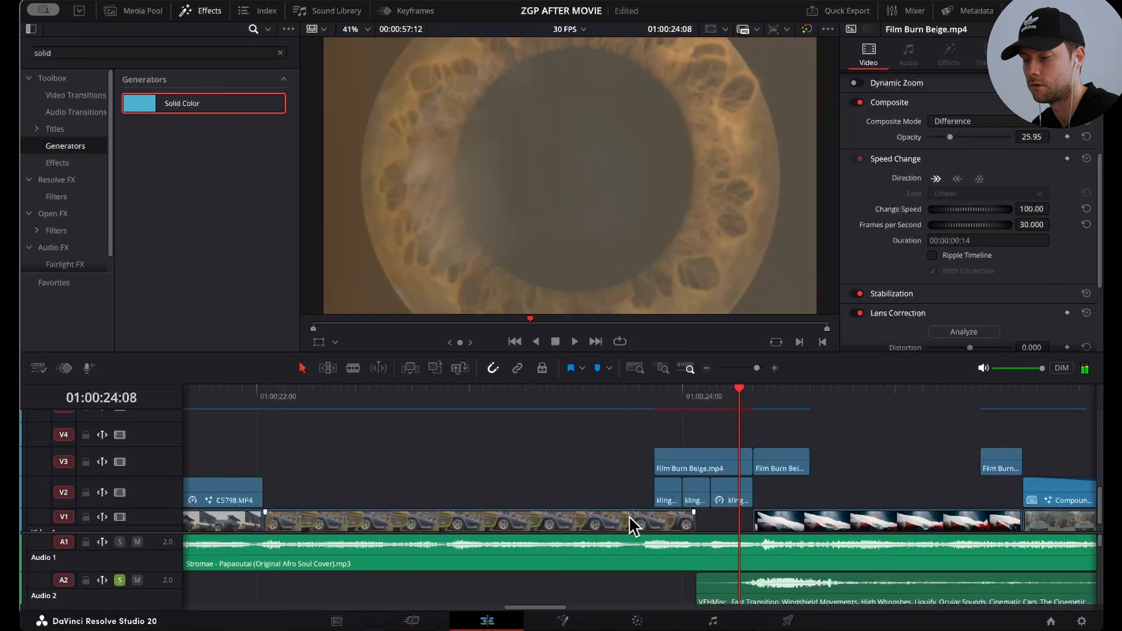
Step: Step to 01:00:24:10, select the kling_v2_6_13 clip on V1 and scrub through the film burn section above it
scroll(630, 517, down, 2)
scroll(629, 517, right, 4)
key(Right)
key(Right)
key(Right)
key(Left)
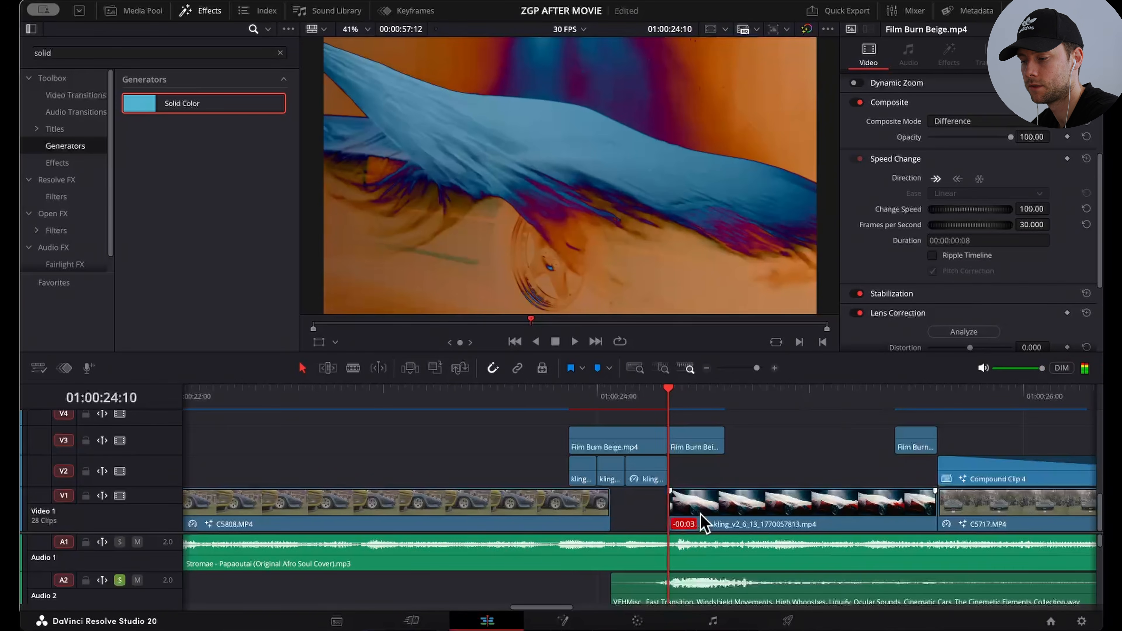
click(702, 517)
click(739, 400)
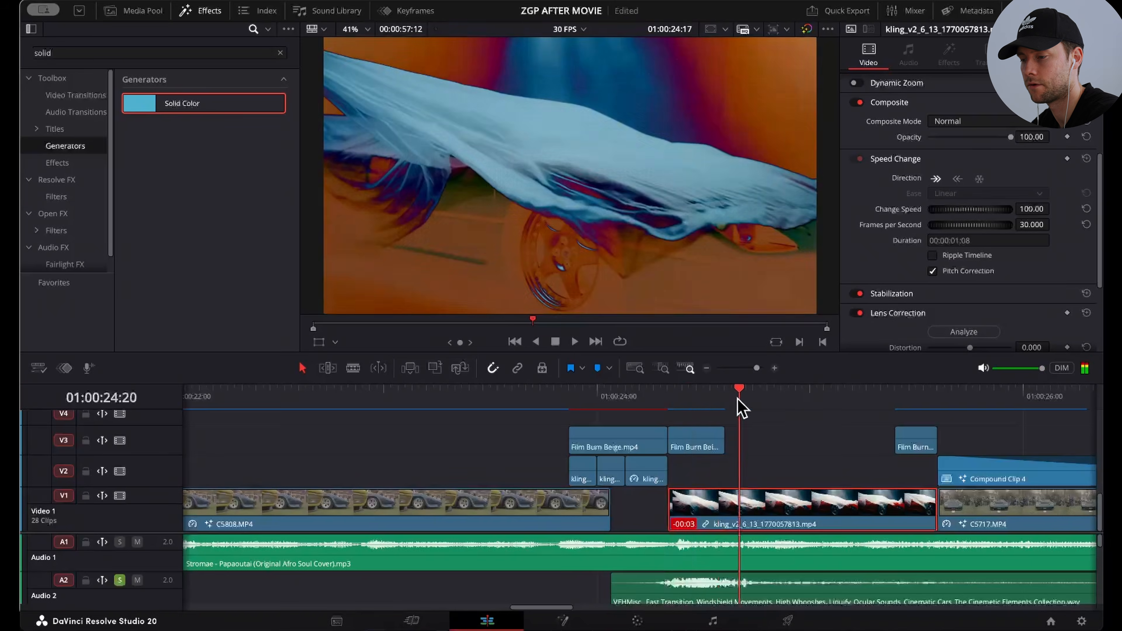
mouse_move(742, 409)
mouse_down()
mouse_move(814, 406)
mouse_move(680, 413)
mouse_move(671, 426)
mouse_up()
Step: Disable and re-enable the second Film Burn Beige clip on V3 to compare the frame at 01:00:24:10
click(691, 442)
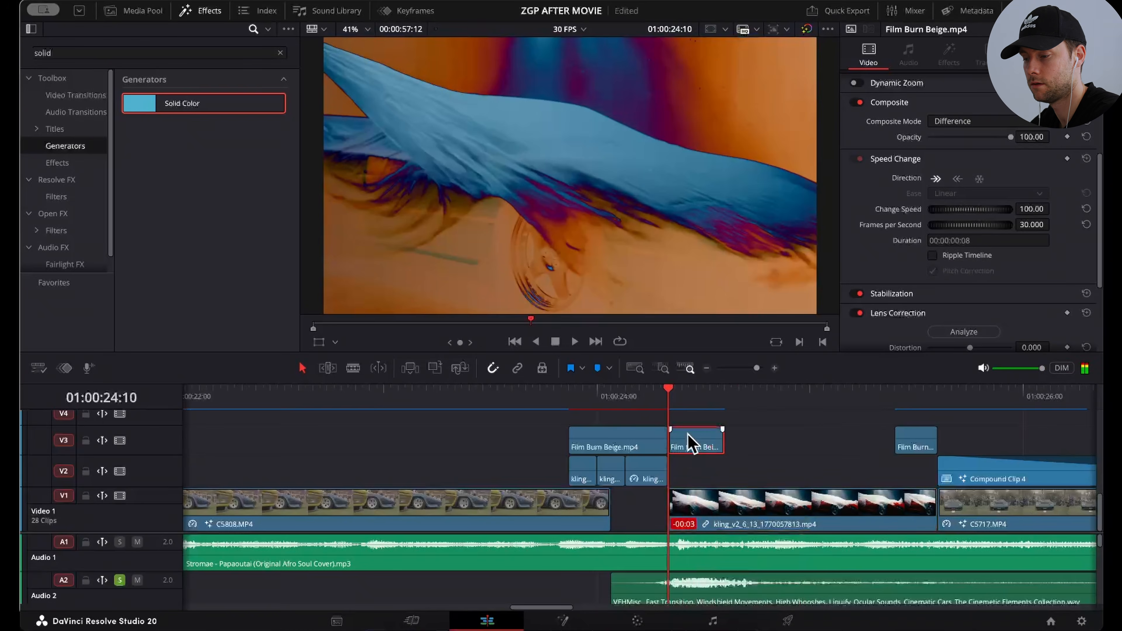
key(d)
key(d)
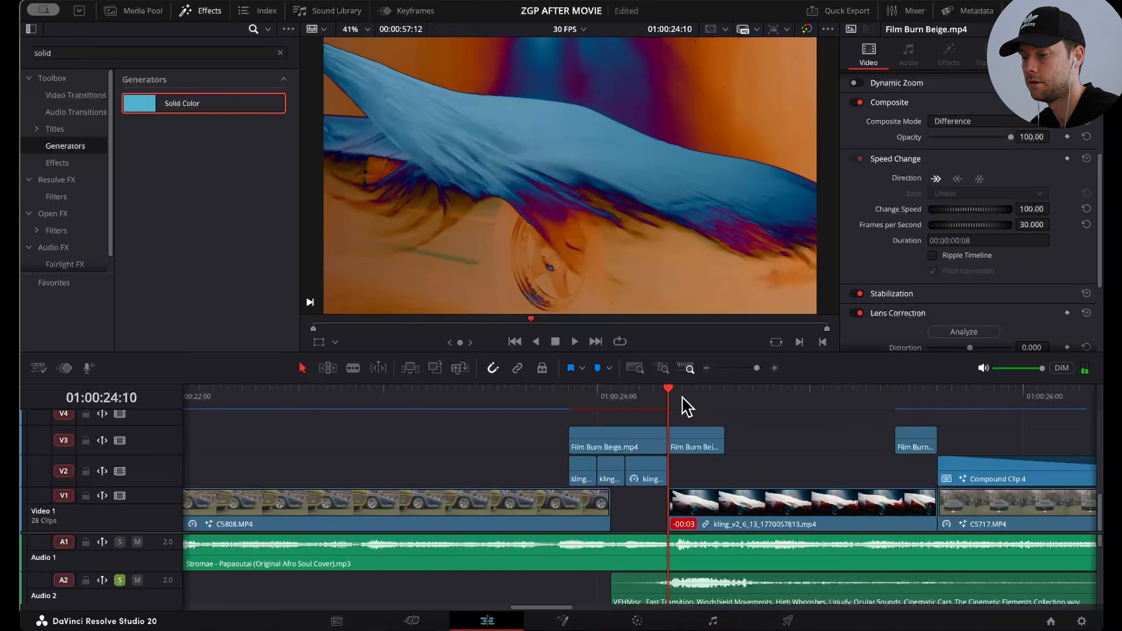
Step: Examine the composite mode and opacity of the second Film Burn Beige clip at 01:00:24:13
click(687, 397)
click(707, 450)
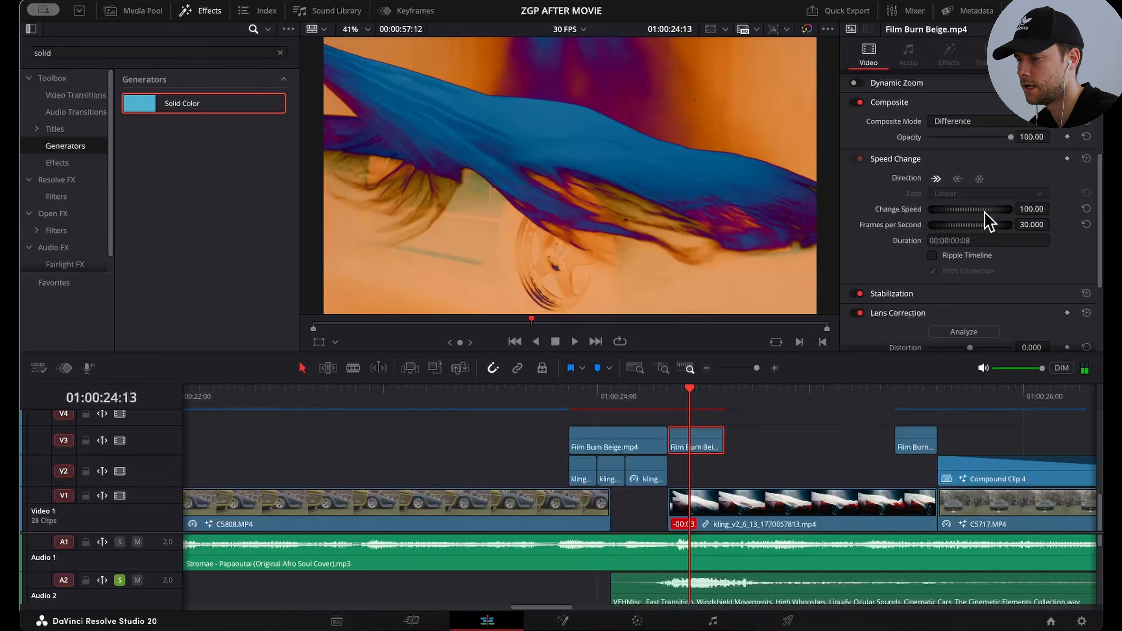
scroll(943, 285, down, 3)
scroll(943, 285, up, 5)
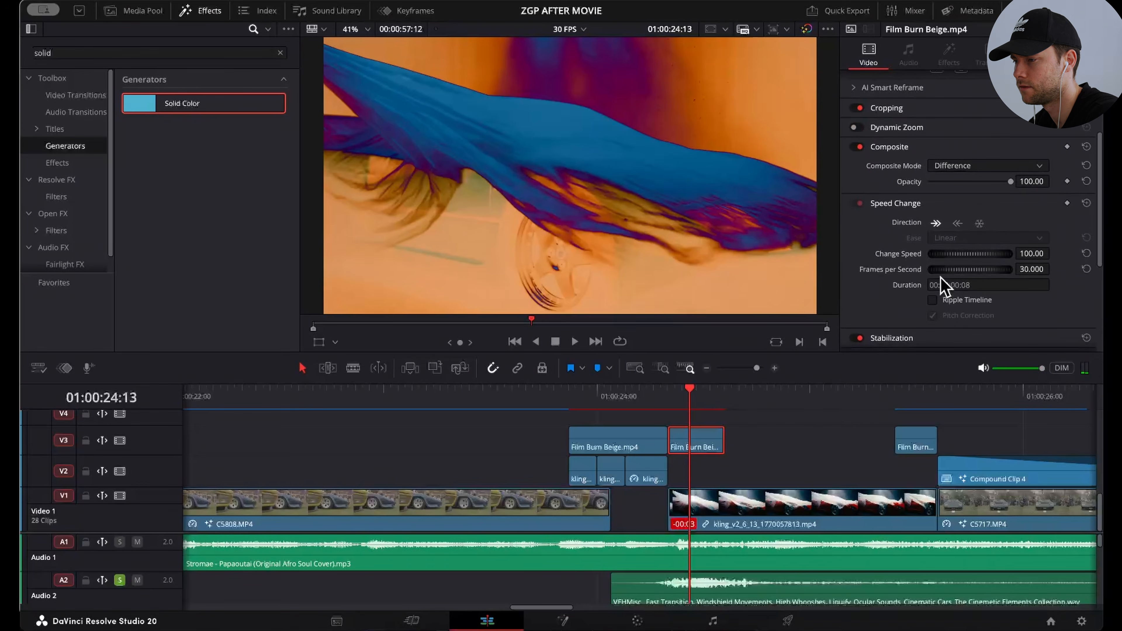
scroll(913, 183, up, 3)
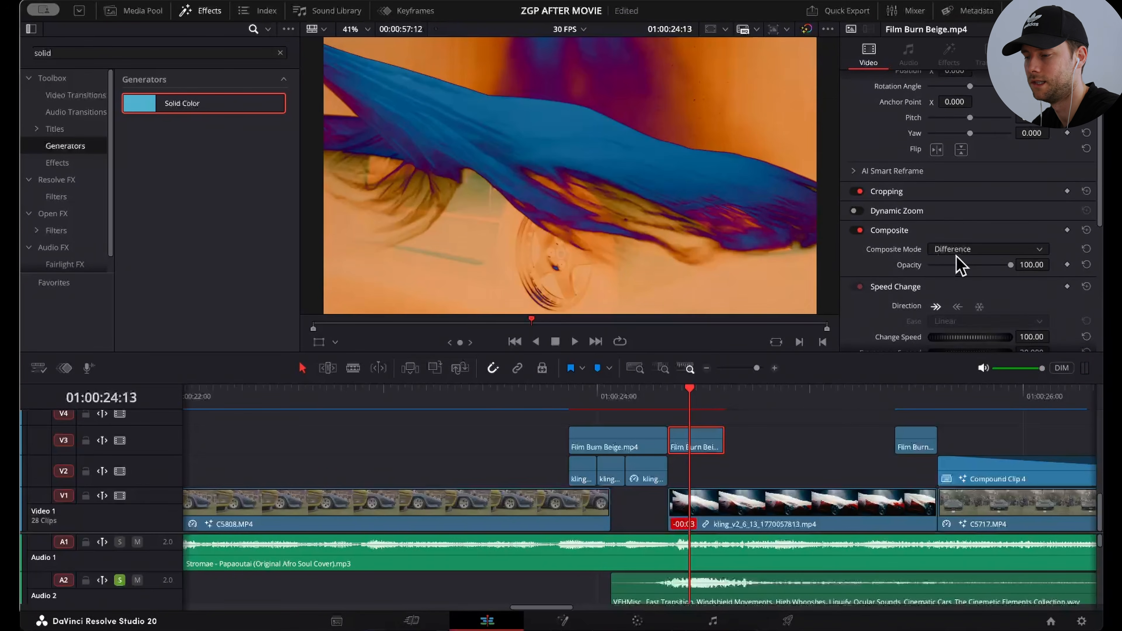
Step: Try the second Film Burn Beige clip without its Composite settings, check several frames, and undo the change
click(857, 230)
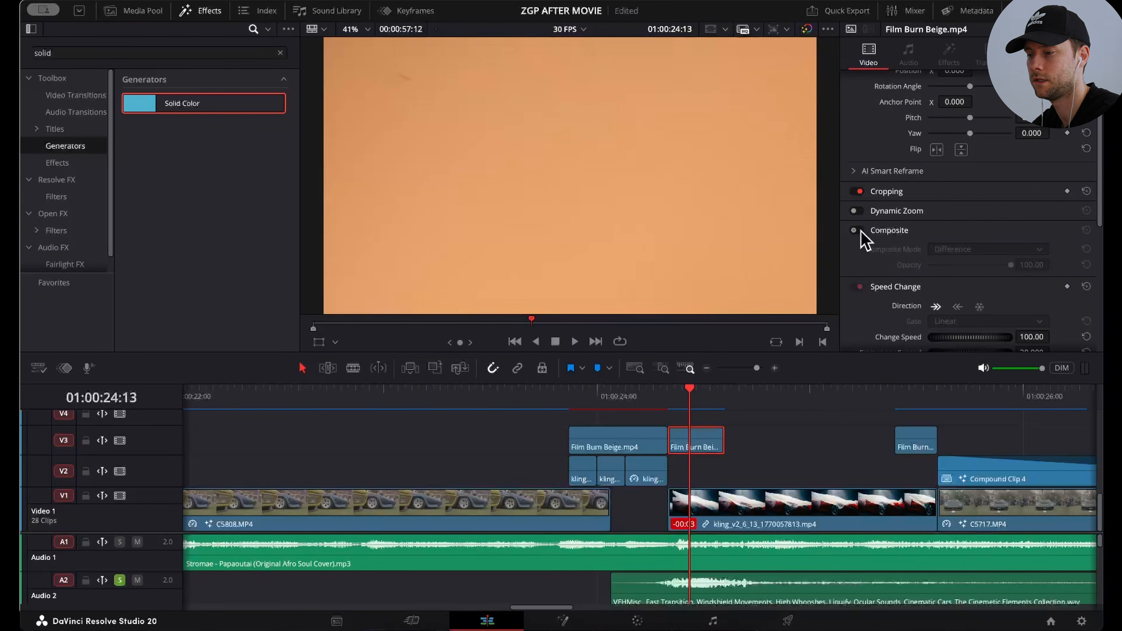
click(678, 391)
key(Right)
key(Right)
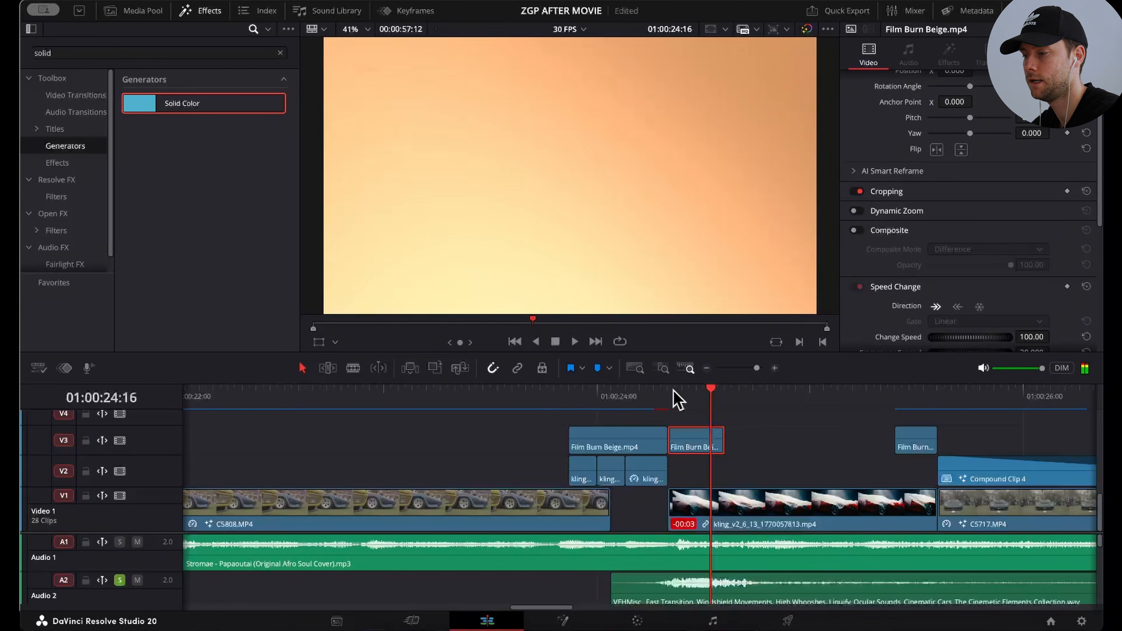
key(super+z)
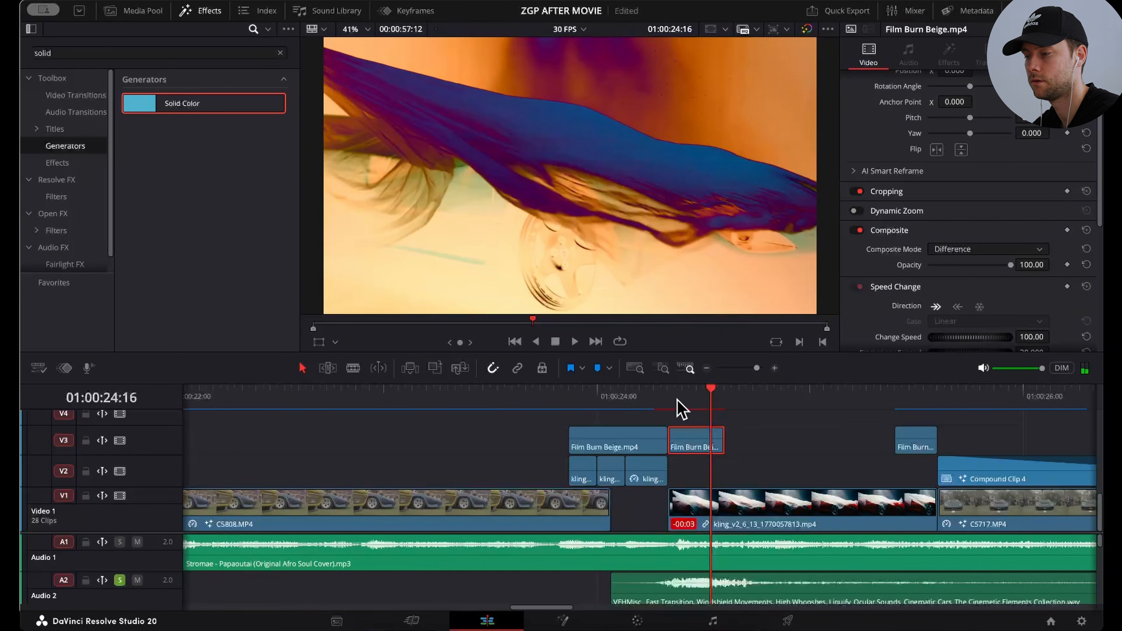
Step: Play the film burn transition into the covered red car shot, up to 01:00:25:09
click(679, 398)
key(space)
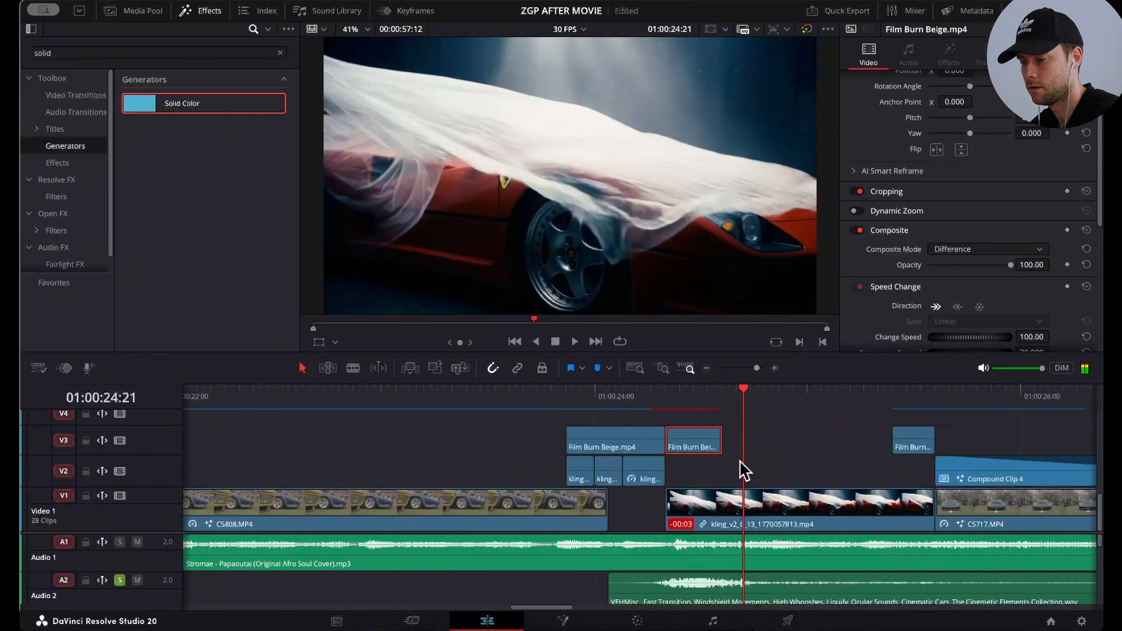
scroll(740, 464, right, 3)
key(space)
key(space)
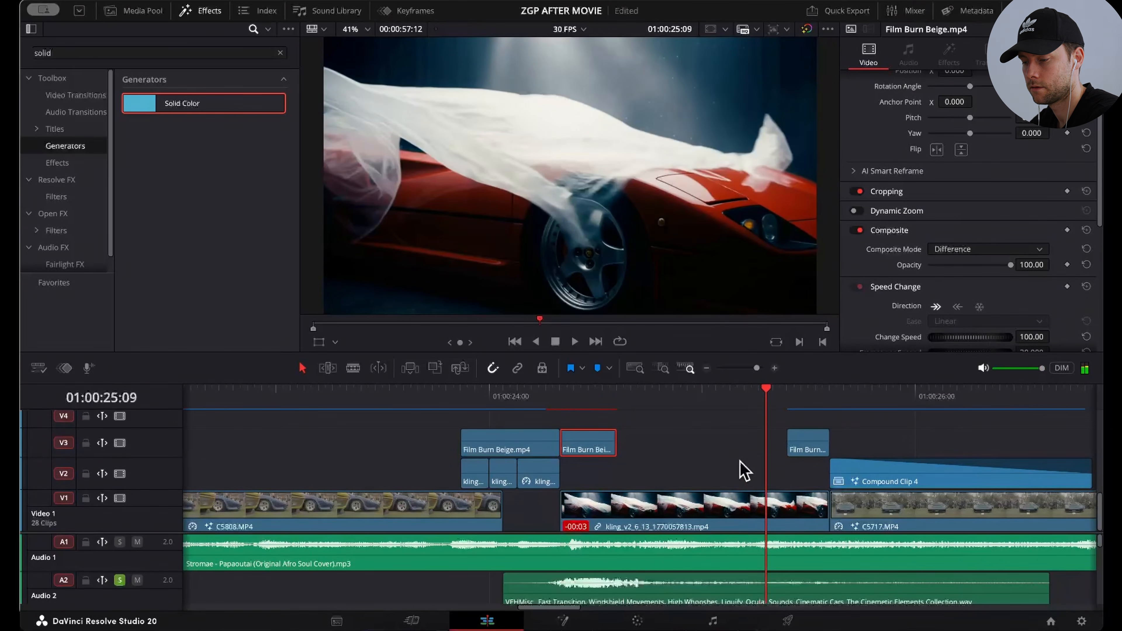
Step: Bring Audio 5 into view and play the Fast Flanger riser from 01:00:22:10 to 01:00:24:01
scroll(740, 462, down, 1)
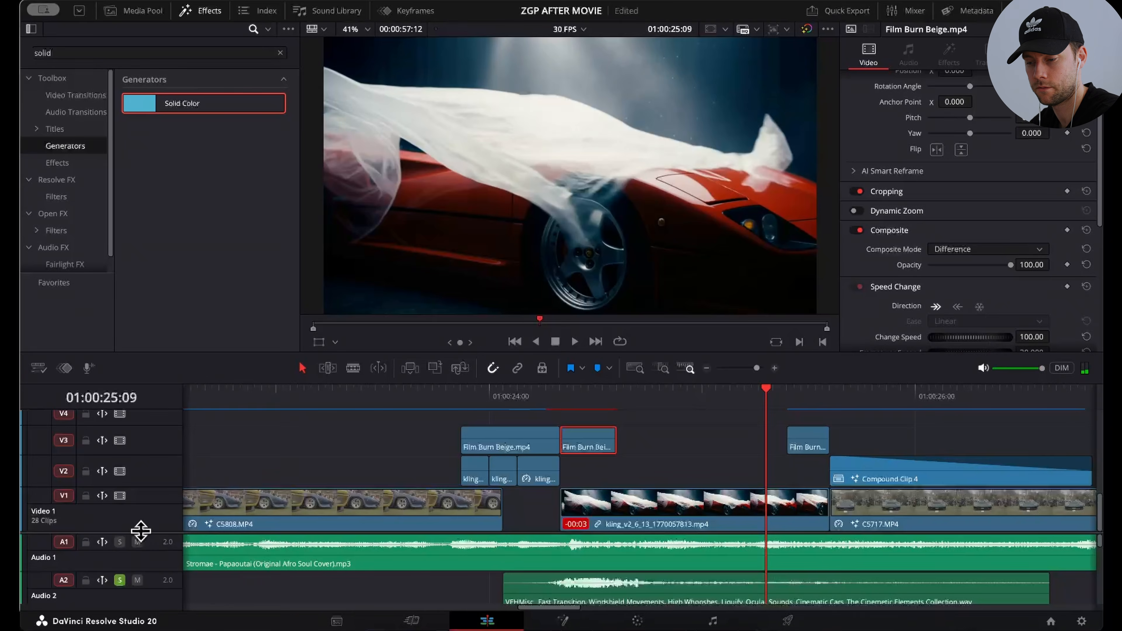
scroll(140, 508, down, 5)
click(203, 392)
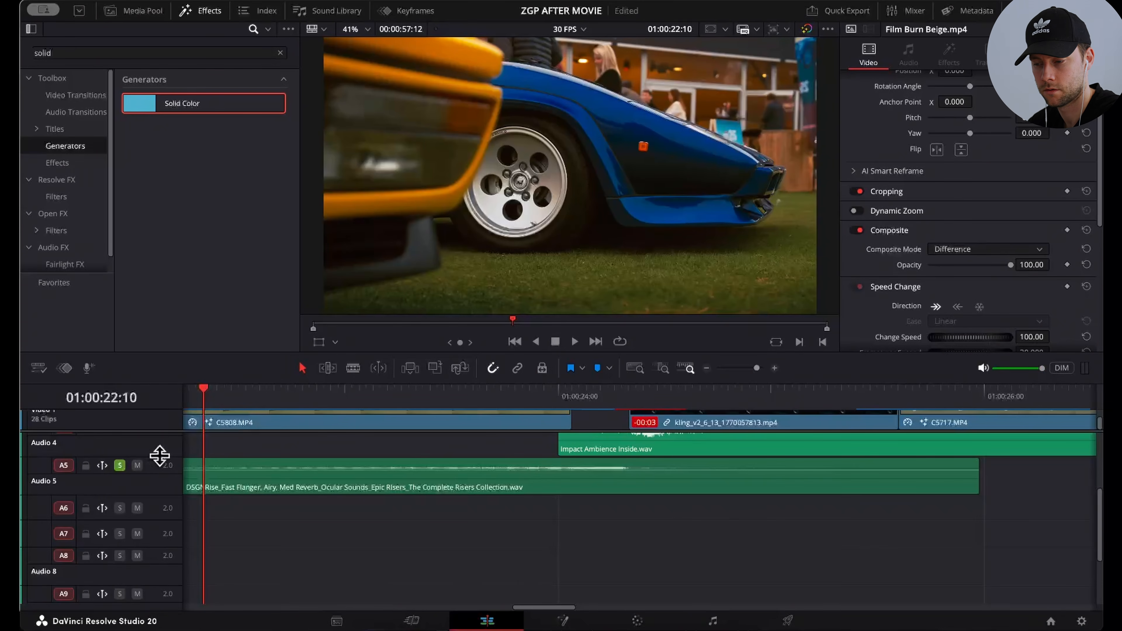
key(space)
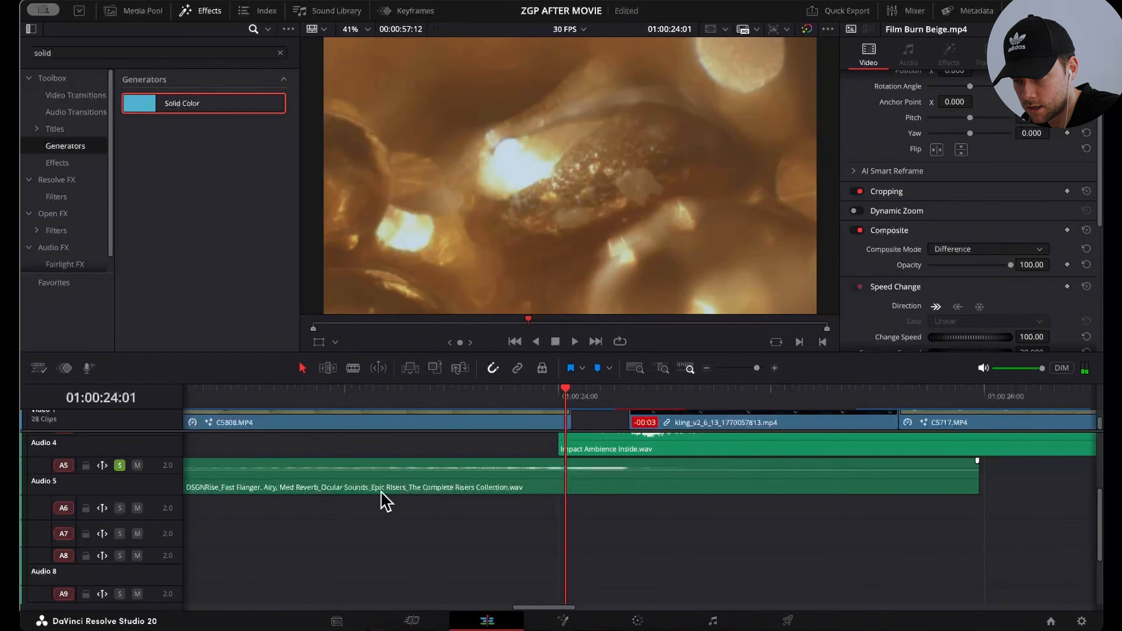
Step: Review the layered transition sounds on Audio 2 to Audio 4, and select the kling_v2_6_13 audio clip on Audio 3
scroll(386, 502, up, 3)
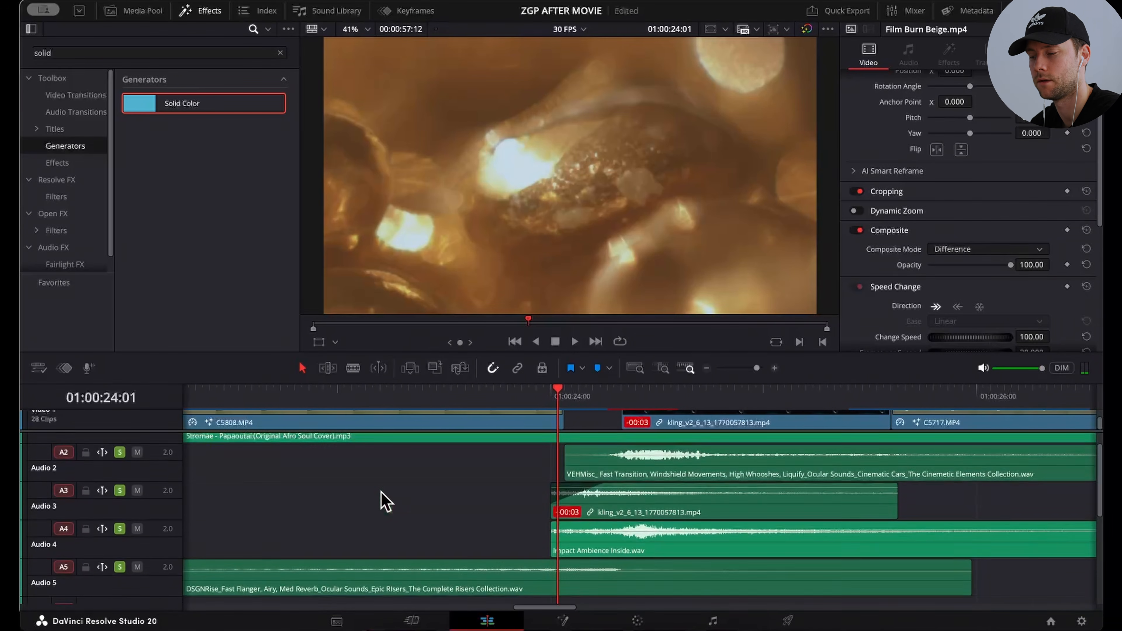
scroll(386, 501, right, 2)
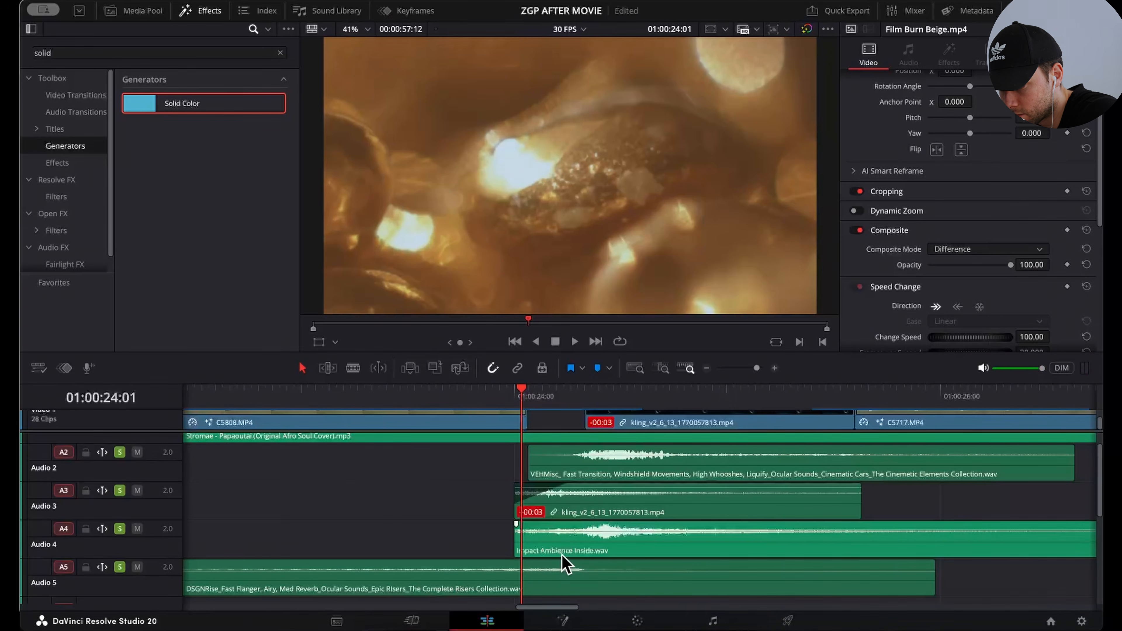
scroll(549, 561, up, 1)
click(603, 546)
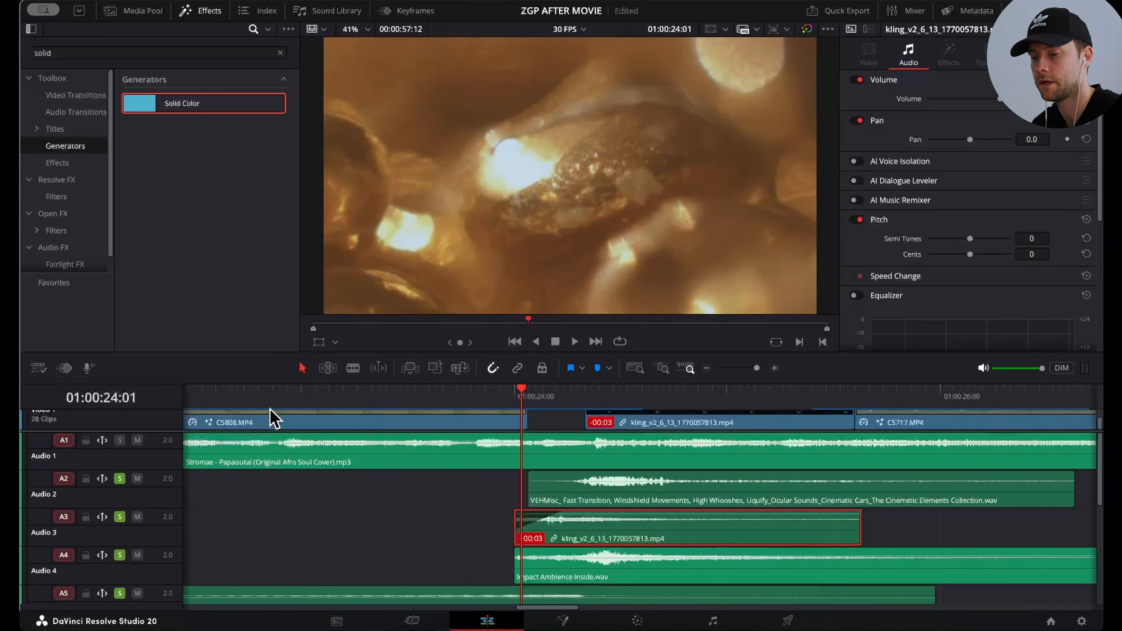
Step: Play the layered riser, whoosh and impact sounds from before the kling sequence through to 01:00:26:24
click(205, 398)
click(205, 398)
key(space)
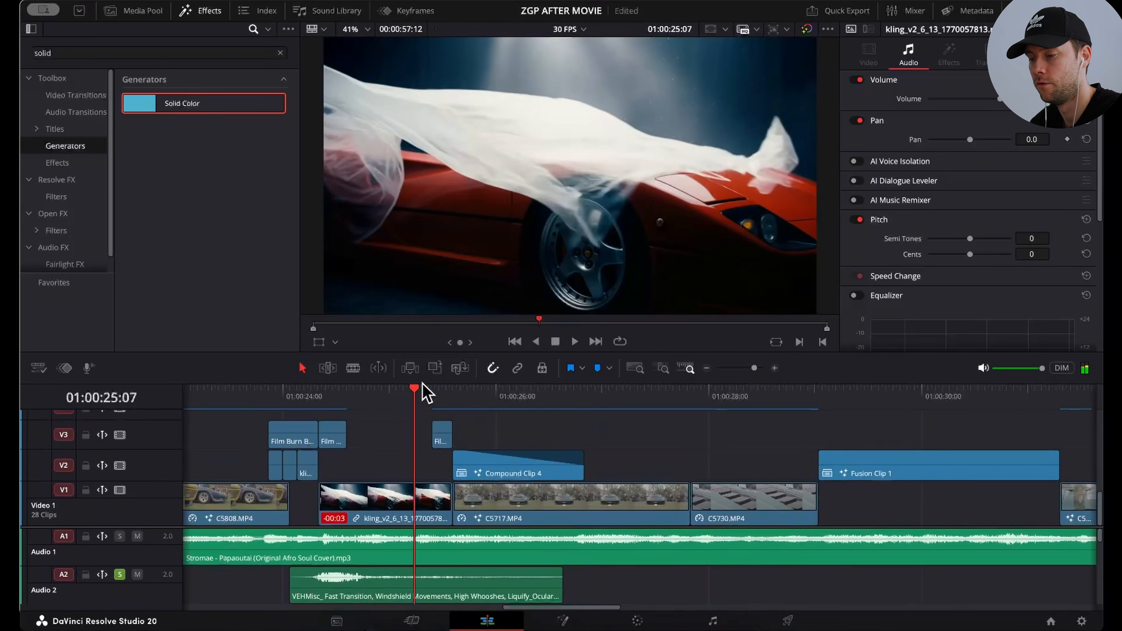
Step: Inspect the Film Burn Beige.mp4 overlay on Video 3 over the covered car, stepping from 01:00:25:14 to 01:00:25:22
key(Right)
key(Right)
key(Right)
key(Right)
key(Right)
key(Right)
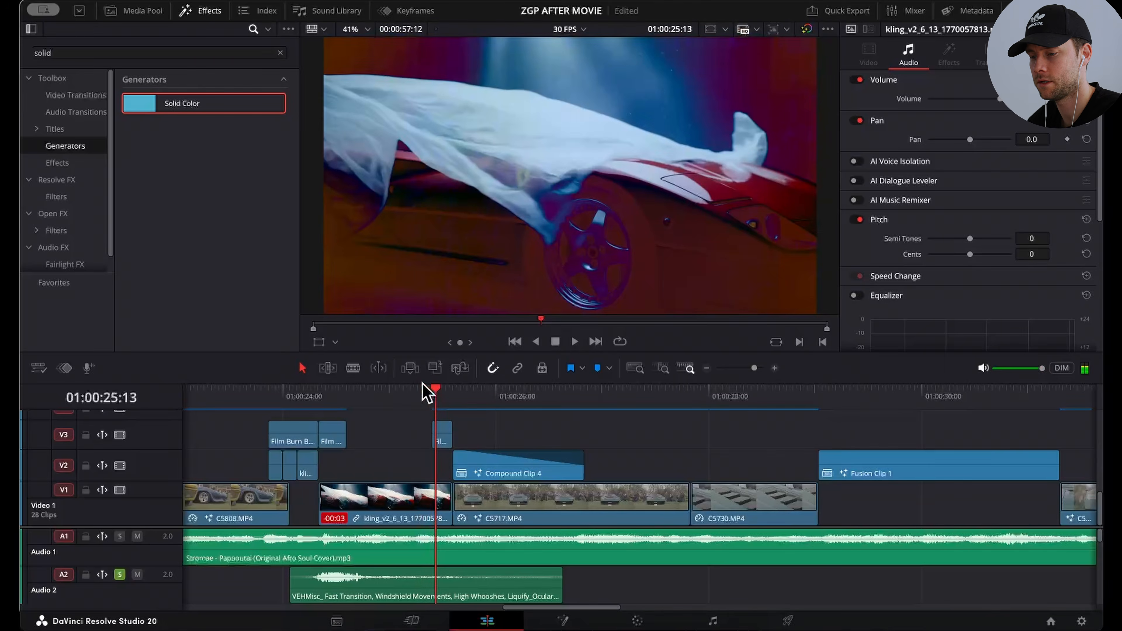
key(Right)
click(444, 437)
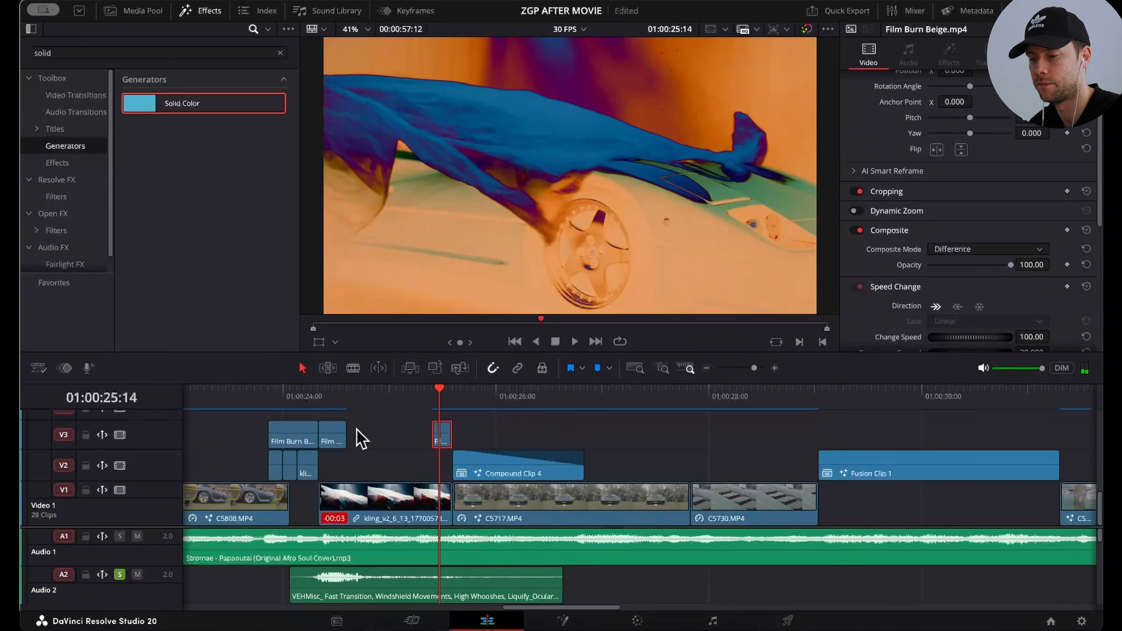
key(ctrl+=)
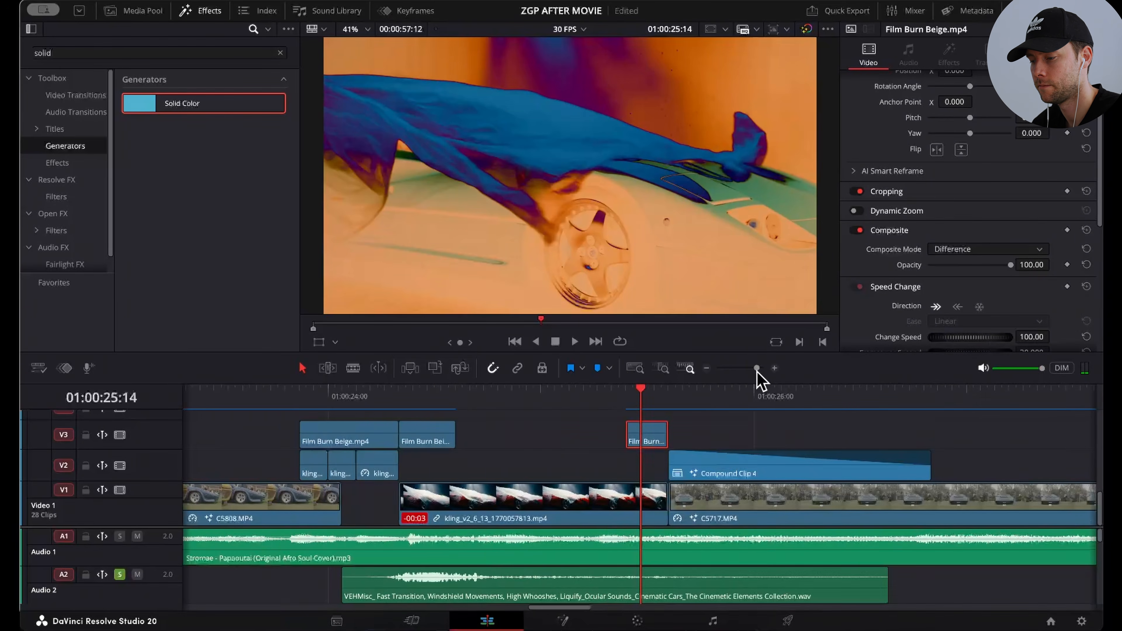
key(Right)
key(Right)
key(Right)
key(Right)
key(Right)
key(Right)
key(Right)
Step: Step frame by frame through the cut from the covered red car to C5717.MP4, up to 01:00:25:21
key(Right)
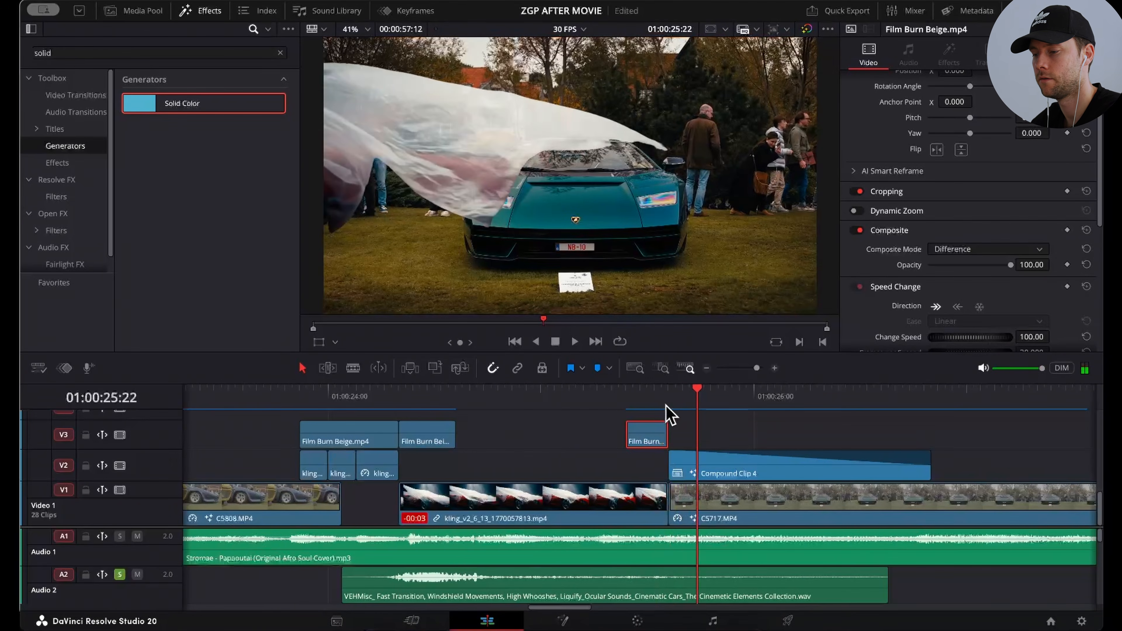
click(641, 400)
key(Right)
key(Right)
key(Right)
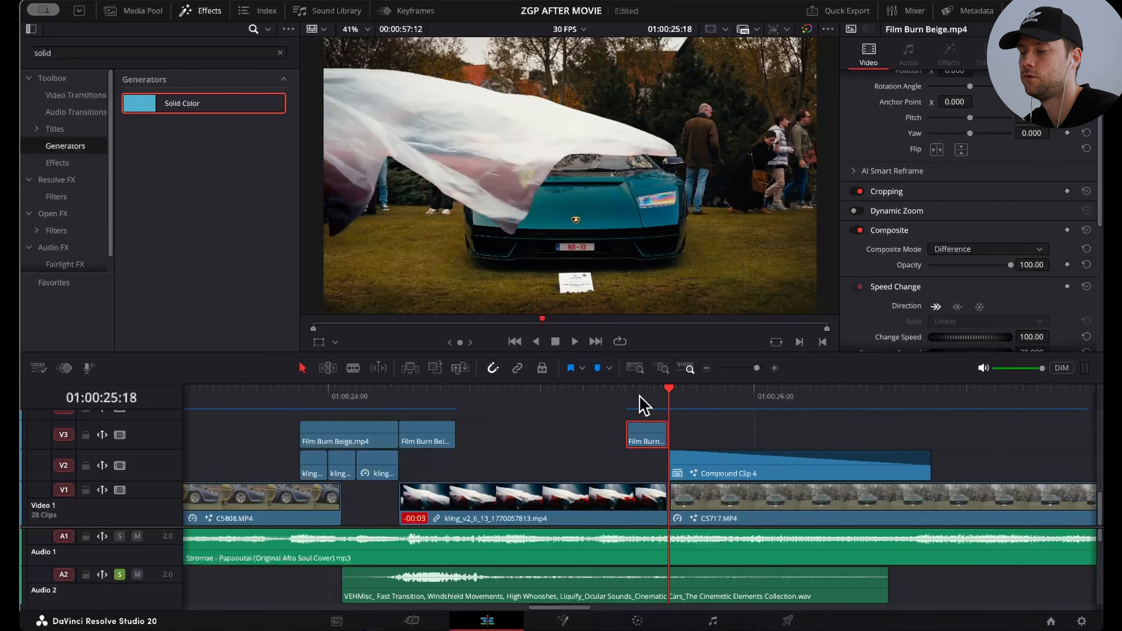
key(Right)
key(Right)
key(Right)
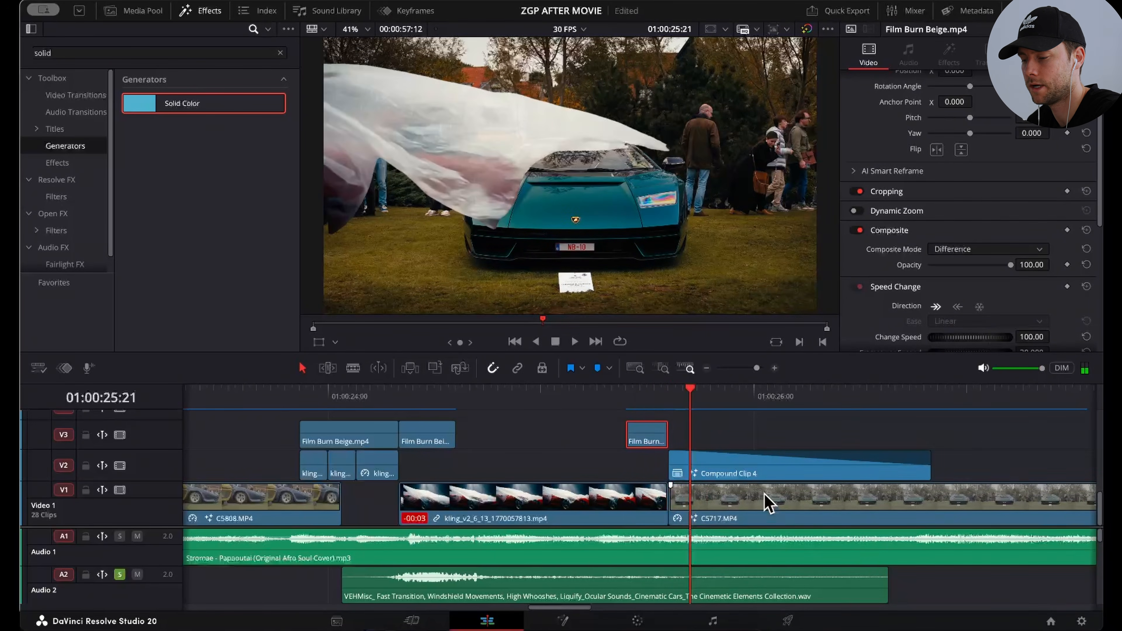
Step: Try to place the kling_v2_6_13 clip on Video 2 above C5717.MP4, and undo it
click(765, 495)
click(634, 502)
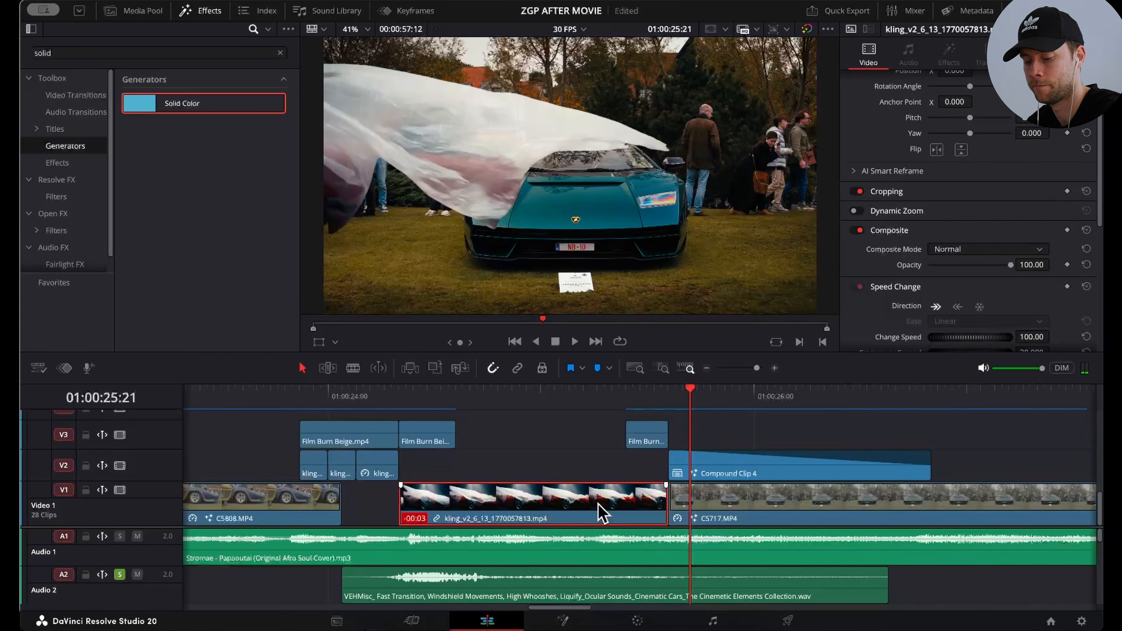
drag(602, 513, 745, 467)
key(super+z)
key(super+z)
Step: Open Compound Clip 4 on the Fusion page and move the MagicMask1 node further along between MediaIn1 and MediaOut1
right_click(711, 462)
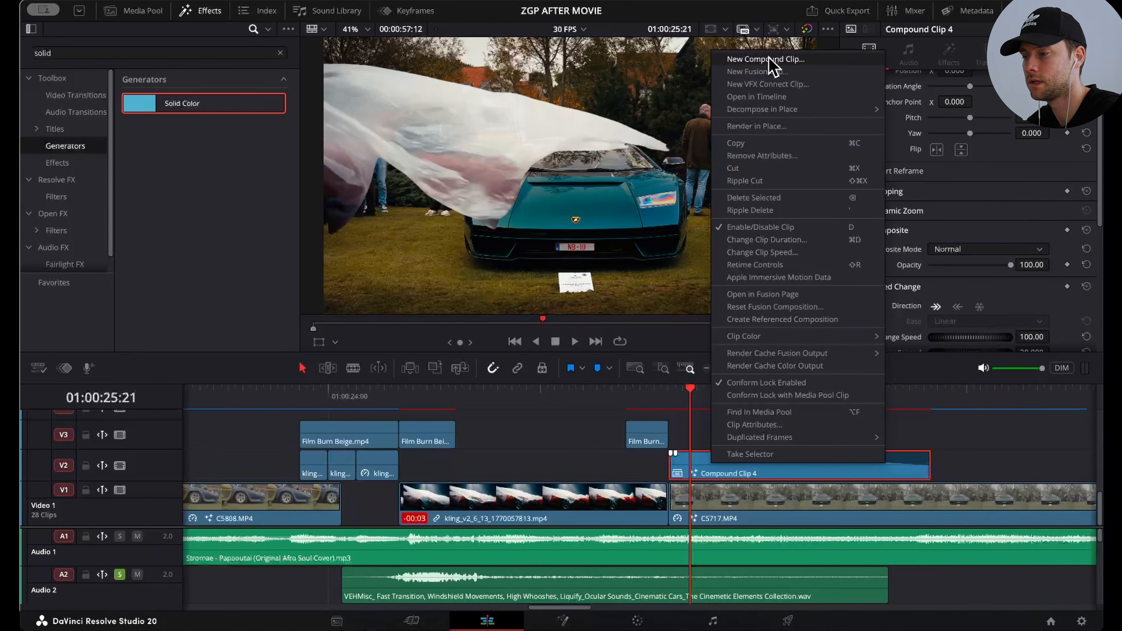
click(733, 467)
click(567, 620)
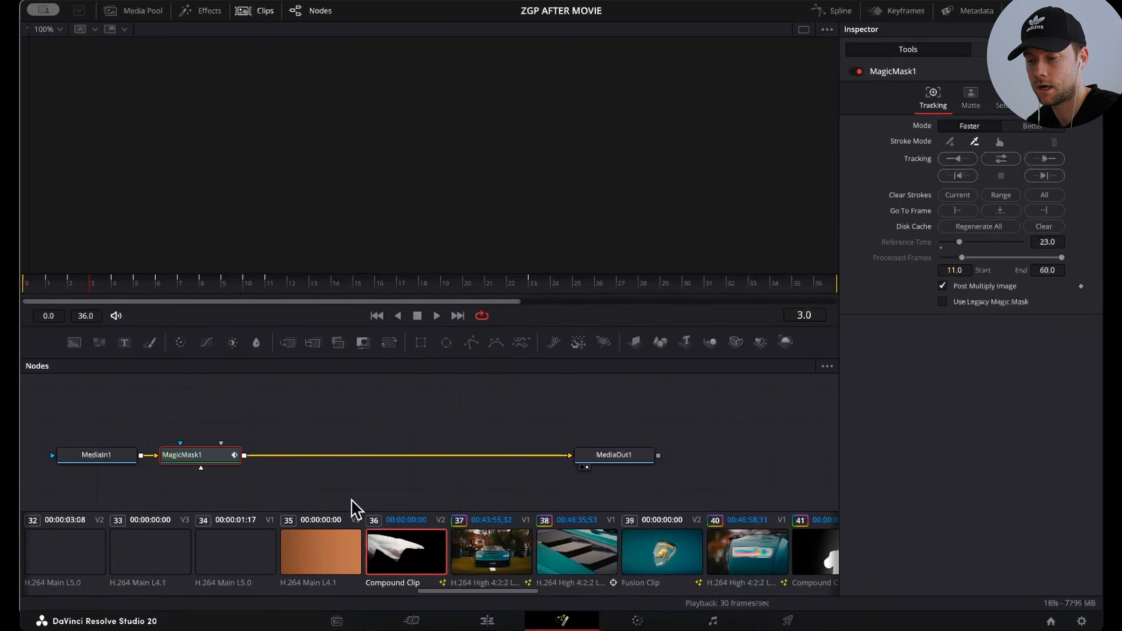
drag(223, 461, 284, 457)
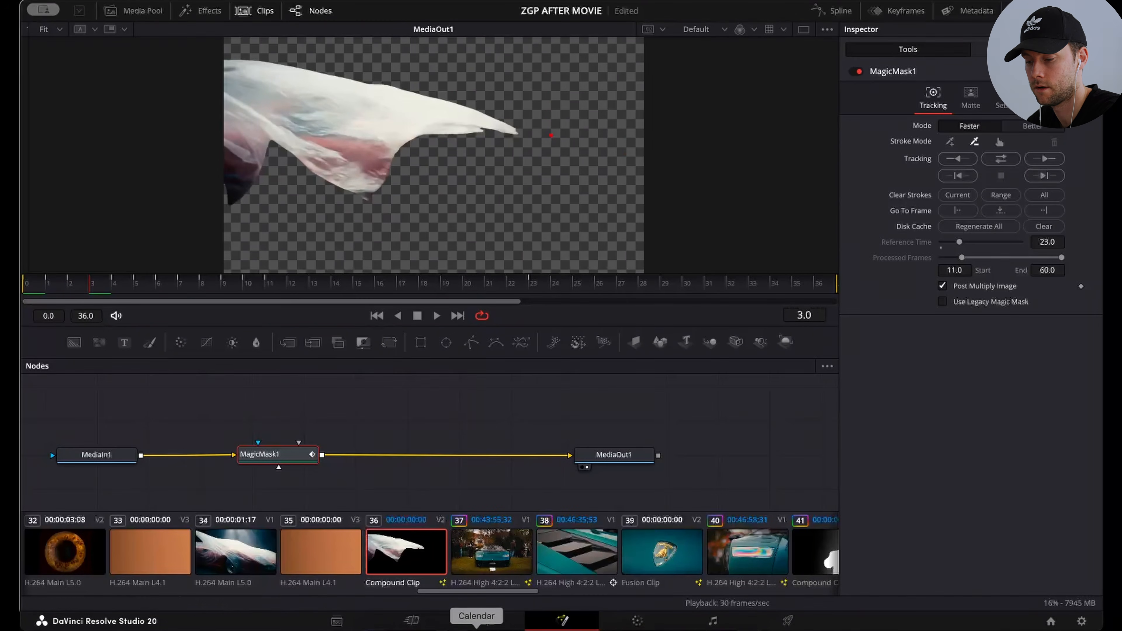
Step: Return to the Edit page, shorten the fade-out of Compound Clip 4 to start near 01:00:26:08, and play it
click(479, 618)
drag(676, 453, 815, 453)
key(space)
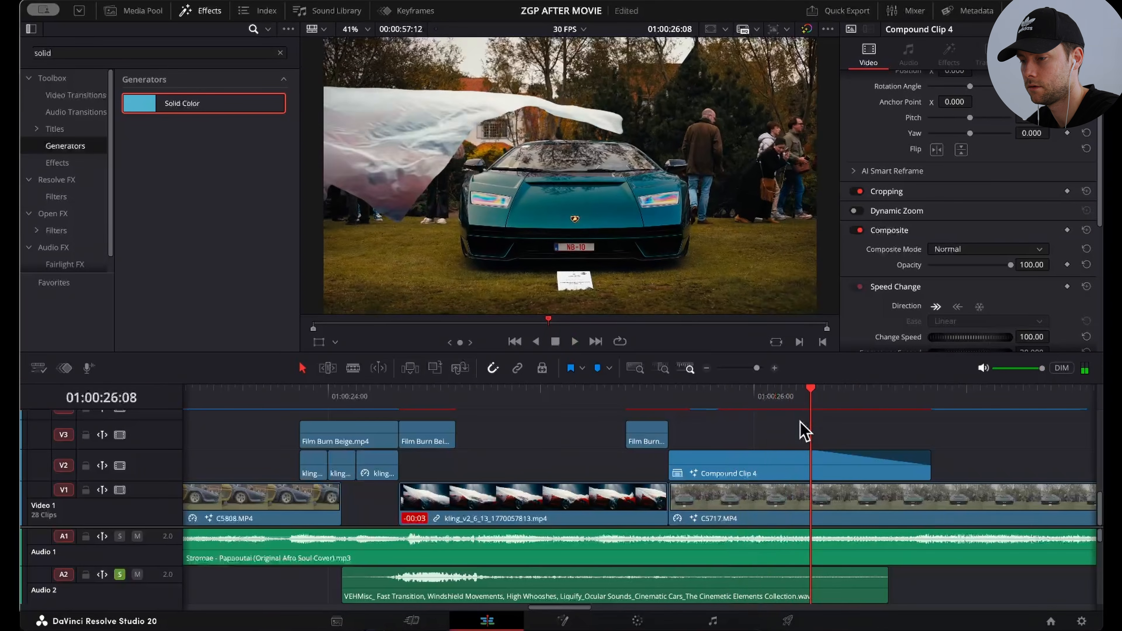
Step: Extend the fade-out of Compound Clip 4 back over its full length and play the cloth reveal to 01:00:26:18
drag(812, 454, 650, 466)
click(692, 393)
key(space)
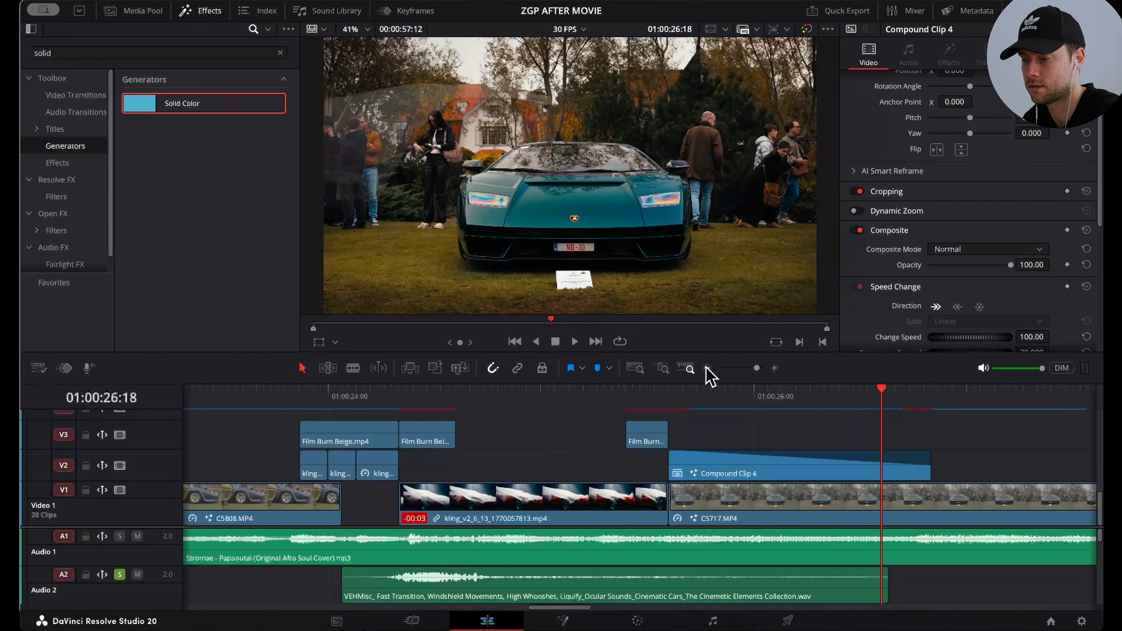
Step: Play the timeline past the Lamborghini badge in Fusion Clip 1 and the headlight shot through to C5833.MP4
scroll(688, 456, down, 3)
key(space)
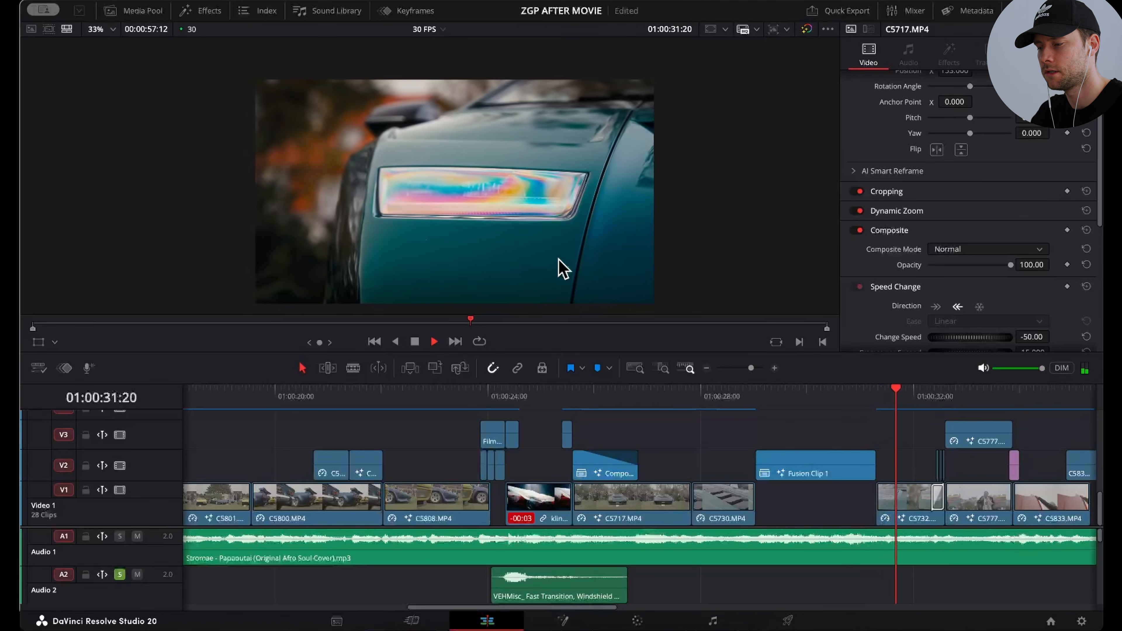
key(space)
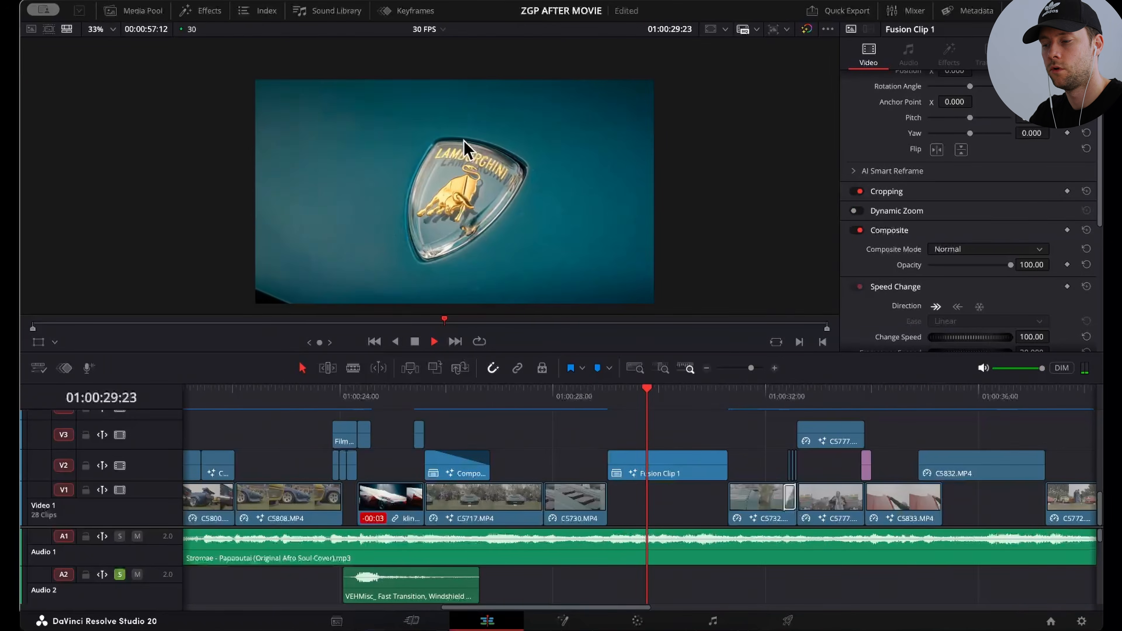
key(space)
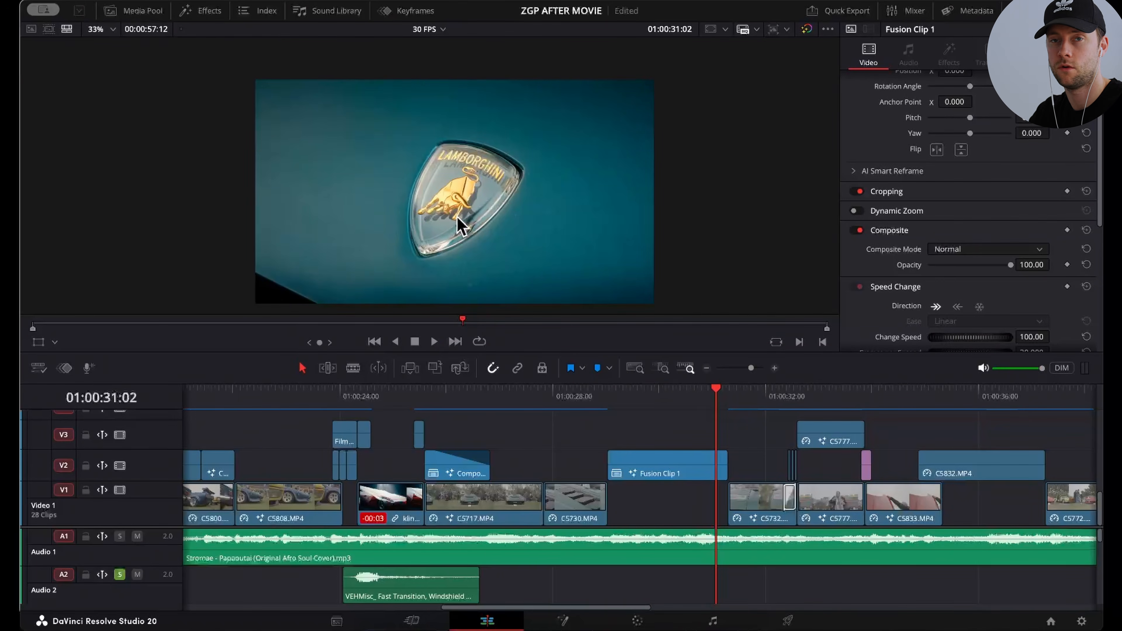
key(space)
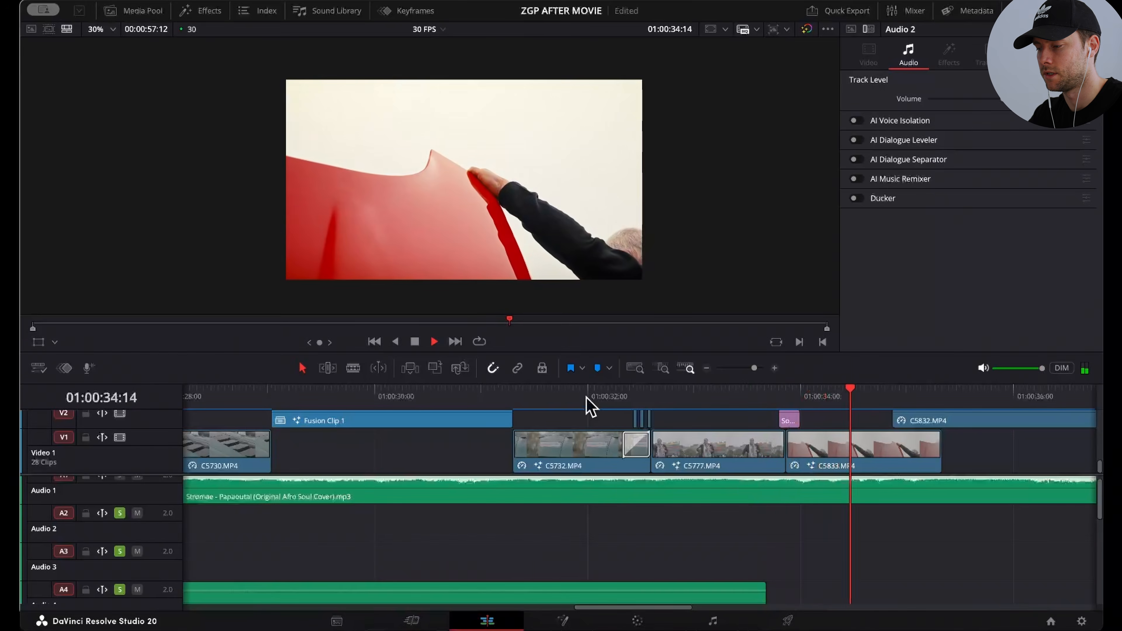
Step: Place the playhead at 01:00:32:10 and select the Non-Additive Dissolve at the end of C5732.MP4
click(608, 395)
drag(607, 397, 622, 394)
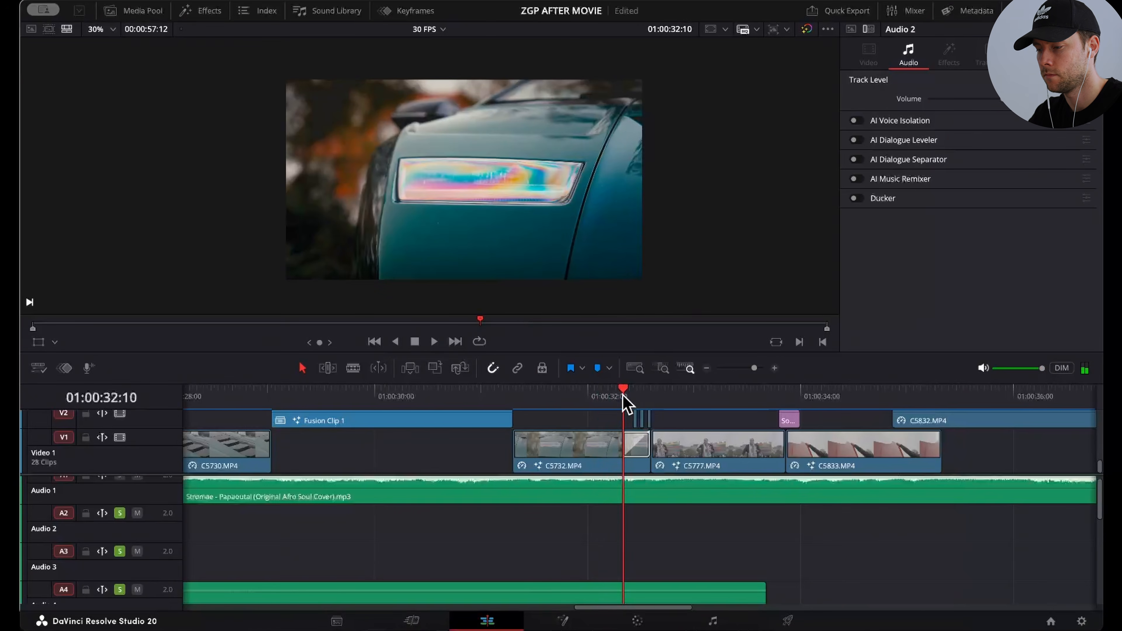
click(760, 368)
click(707, 457)
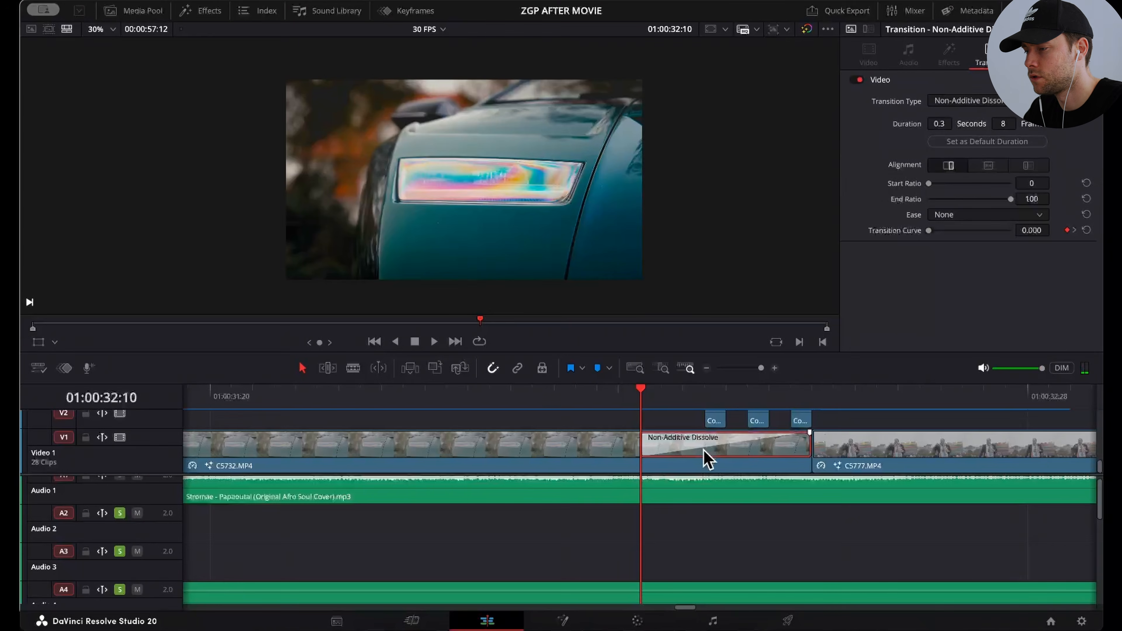
Step: List all video transitions in the effects library and try applying Additive Dissolve at the end of C5732.MP4
click(204, 12)
click(106, 92)
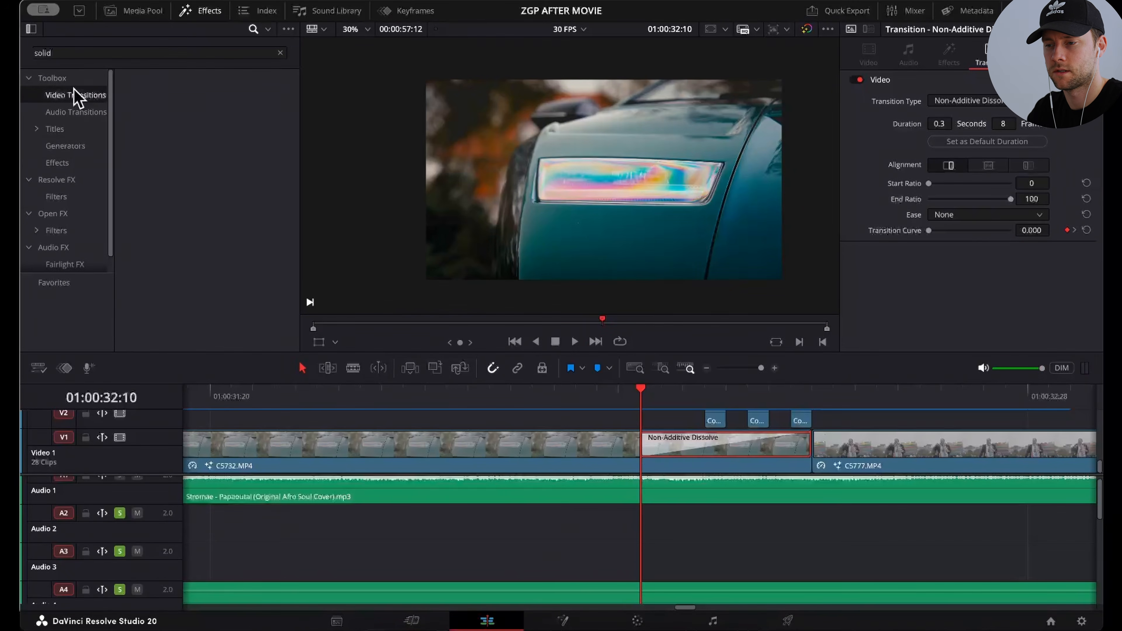
double_click(121, 53)
key(BackSpace)
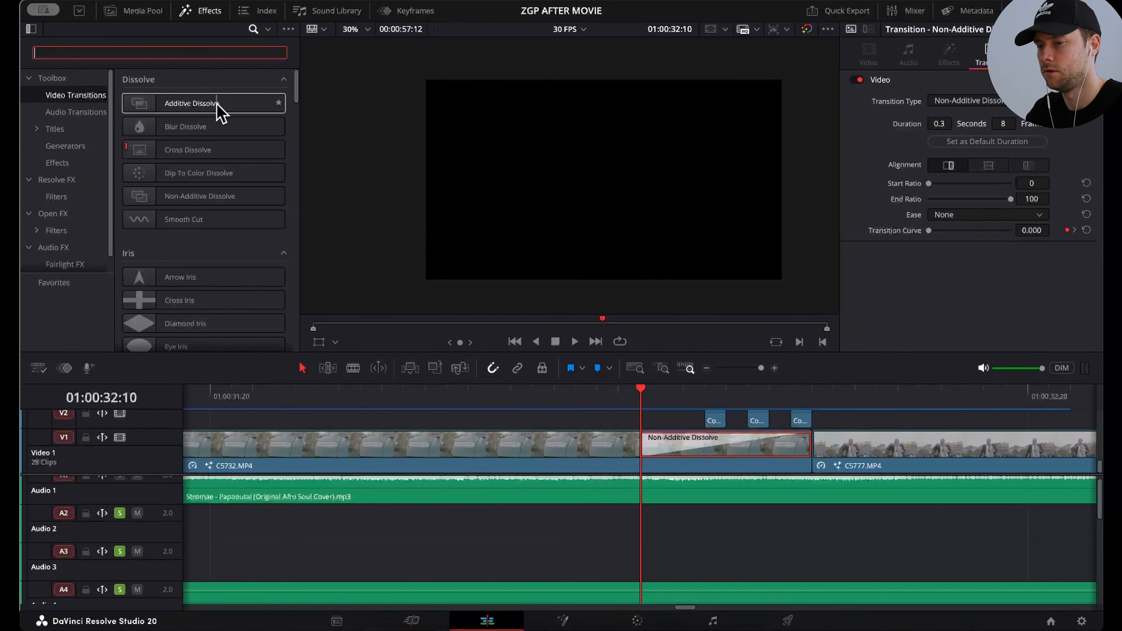
drag(218, 112, 753, 446)
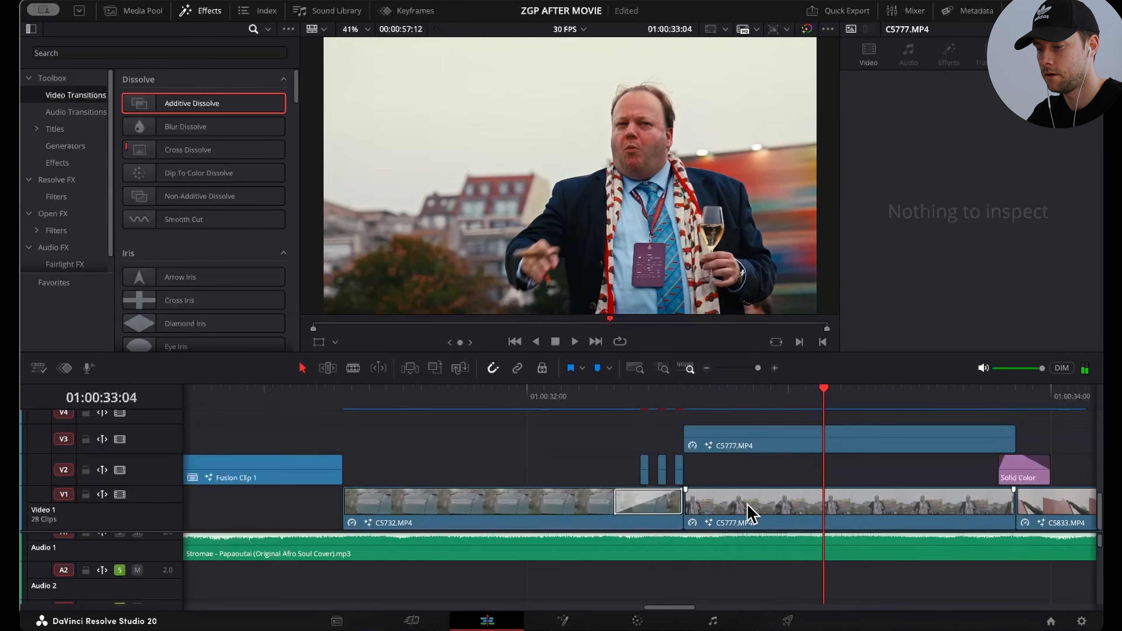
Step: Step through the white silhouette flash before C5777.MP4 frame by frame, from 01:00:32:17 to 01:00:32:20
click(643, 400)
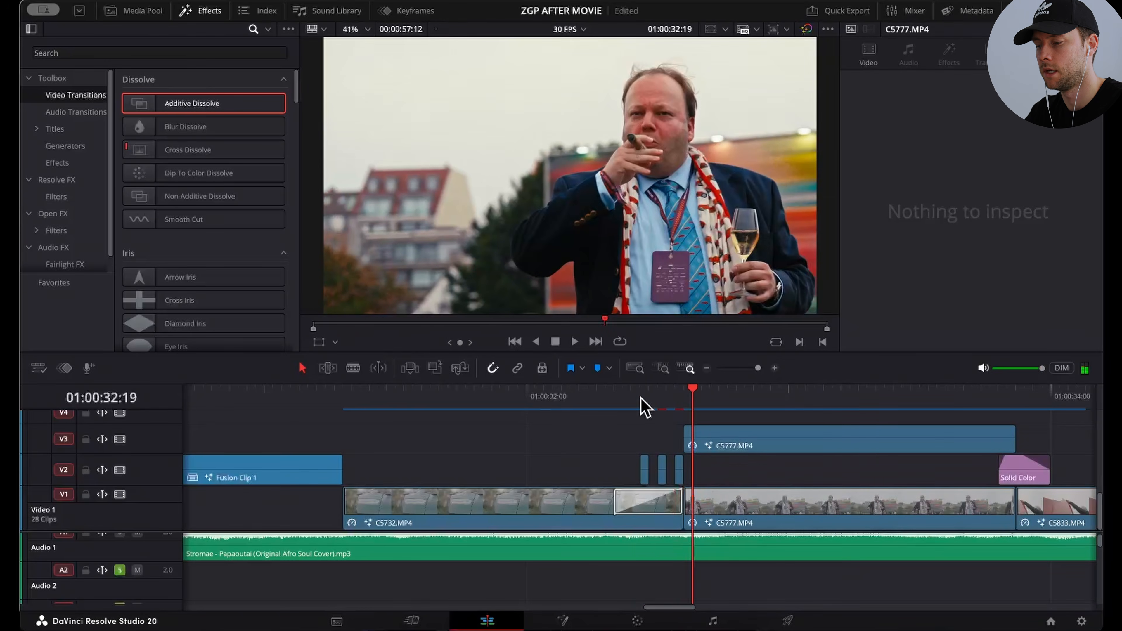
key(Left)
key(Left)
scroll(726, 462, up, 2)
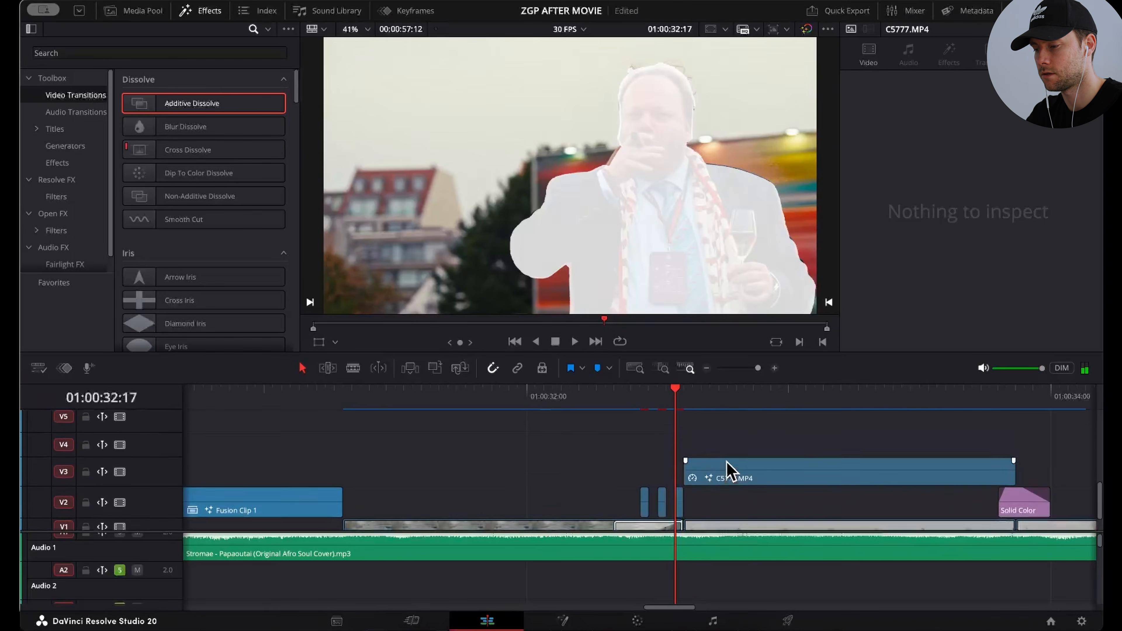
key(Right)
key(Right)
key(Right)
scroll(729, 517, down, 2)
Step: Try to place C5777.MP4 on Video 3 with its start extended to 01:00:32:13, and undo it
click(729, 519)
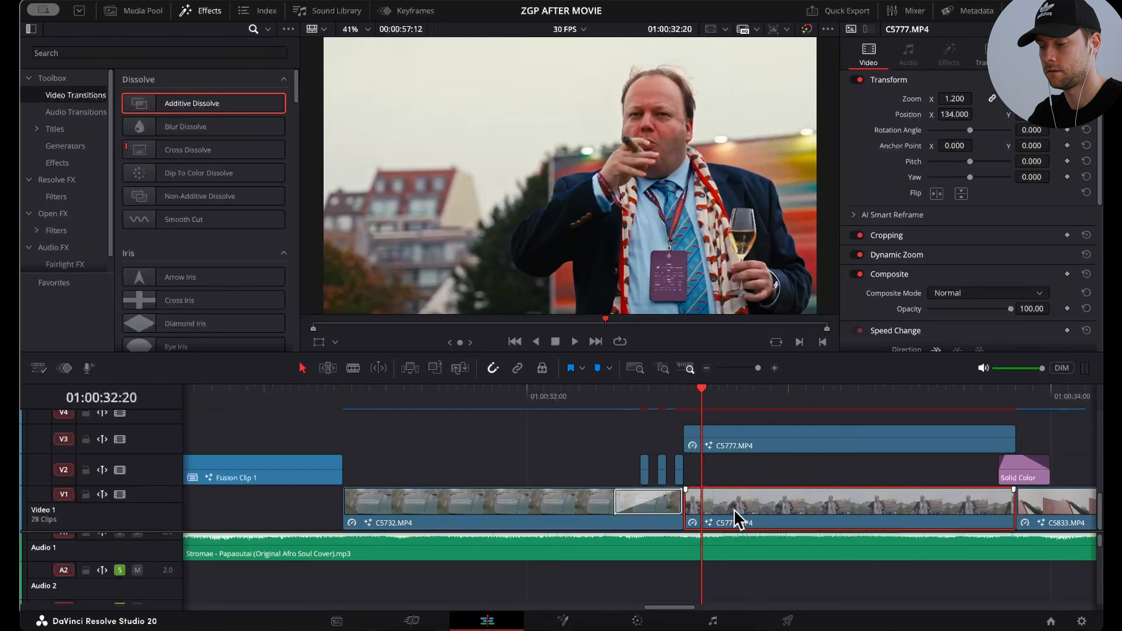
right_click(737, 513)
click(705, 473)
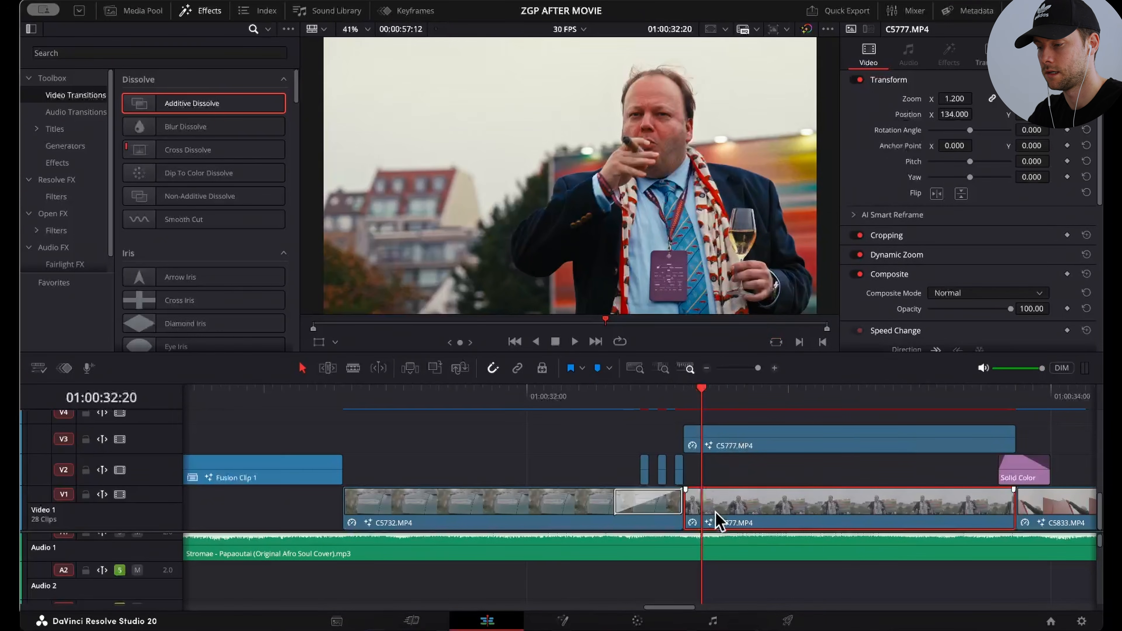
drag(715, 508, 714, 460)
drag(706, 437, 641, 439)
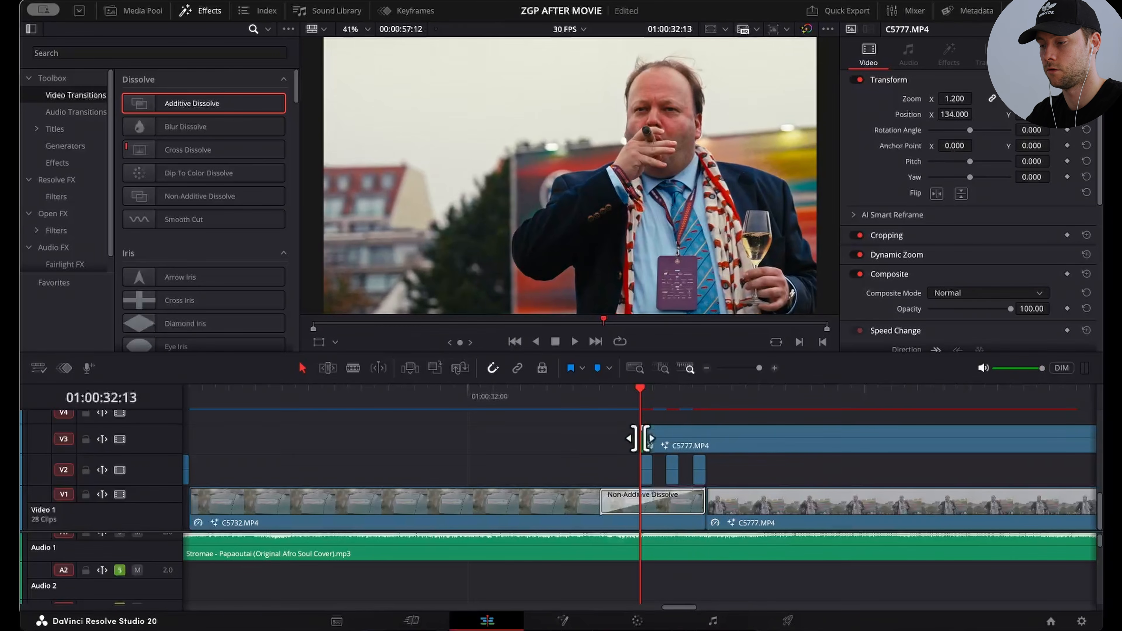
click(653, 394)
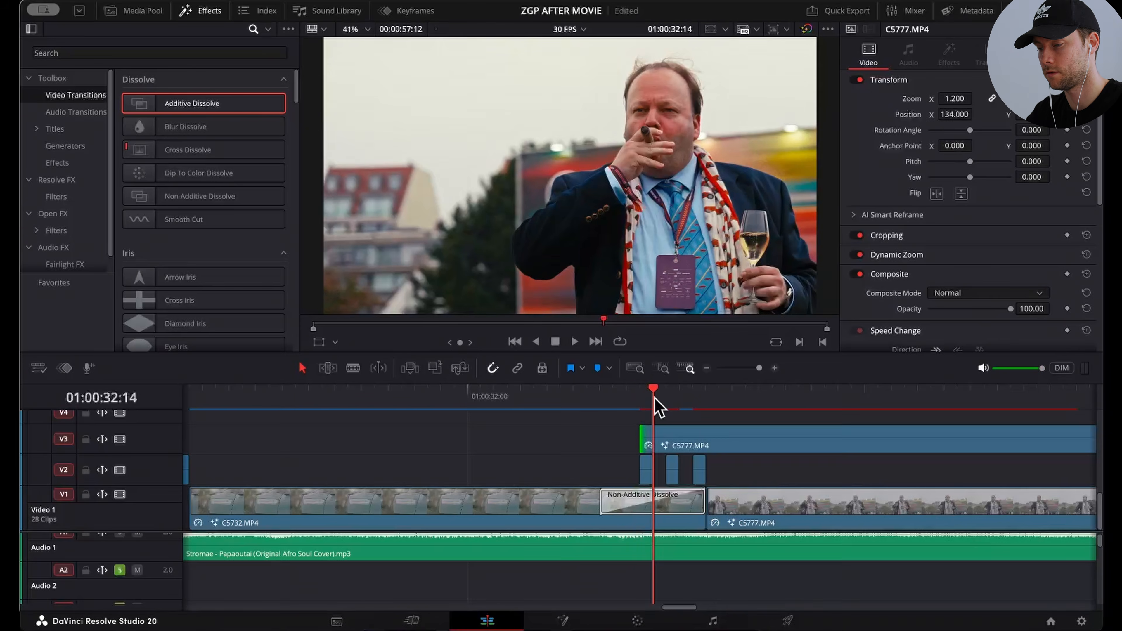
key(super+z)
key(super+z)
Step: Select Compound Clip 3 on Video 2 at 01:00:32:13 and examine its MagicMask1 node on the Fusion page
click(640, 388)
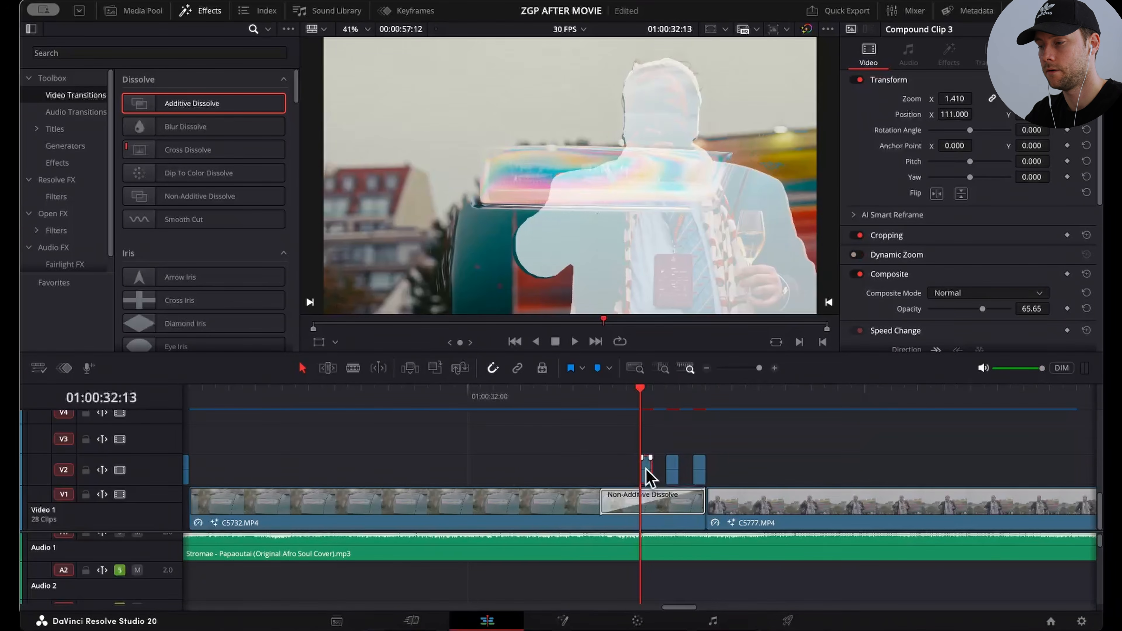
scroll(777, 212, down, 2)
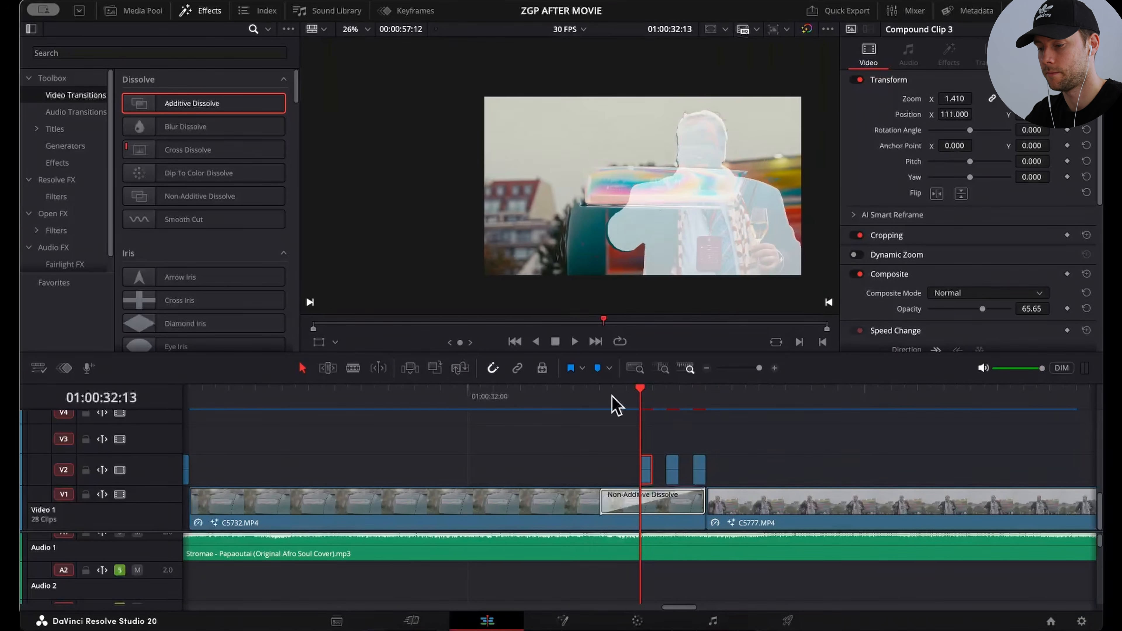
click(560, 620)
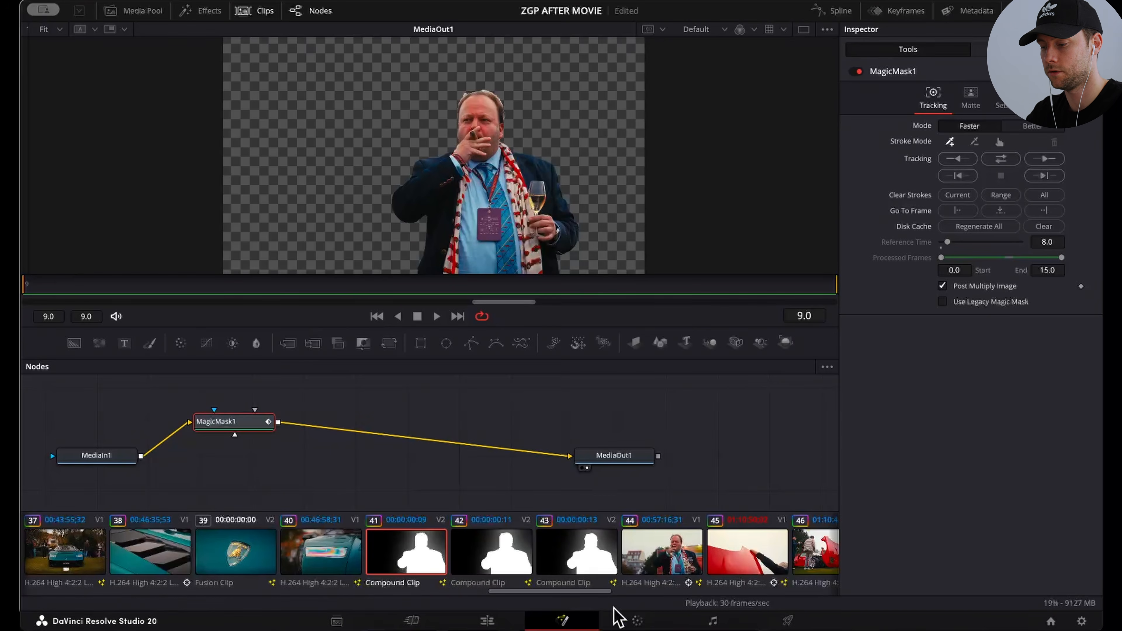
Step: On the Color page, set the silhouette clip's first node to contrast 2.000 and saturation 0.00
click(636, 620)
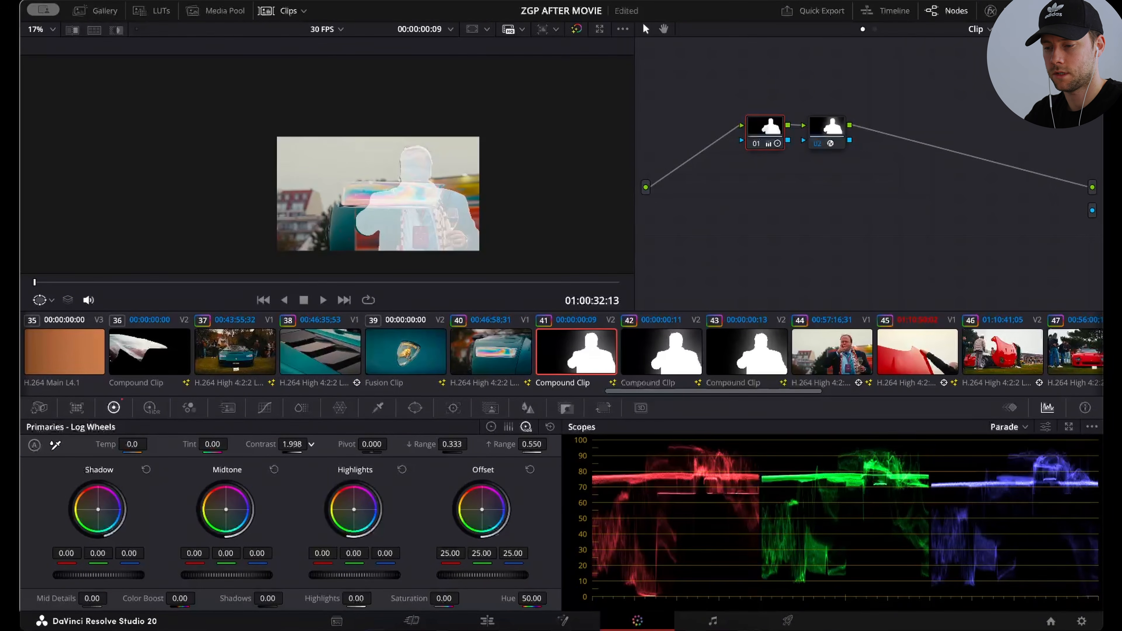
mouse_move(292, 445)
mouse_down()
mouse_move(250, 445)
mouse_move(293, 445)
mouse_up()
double_click(408, 601)
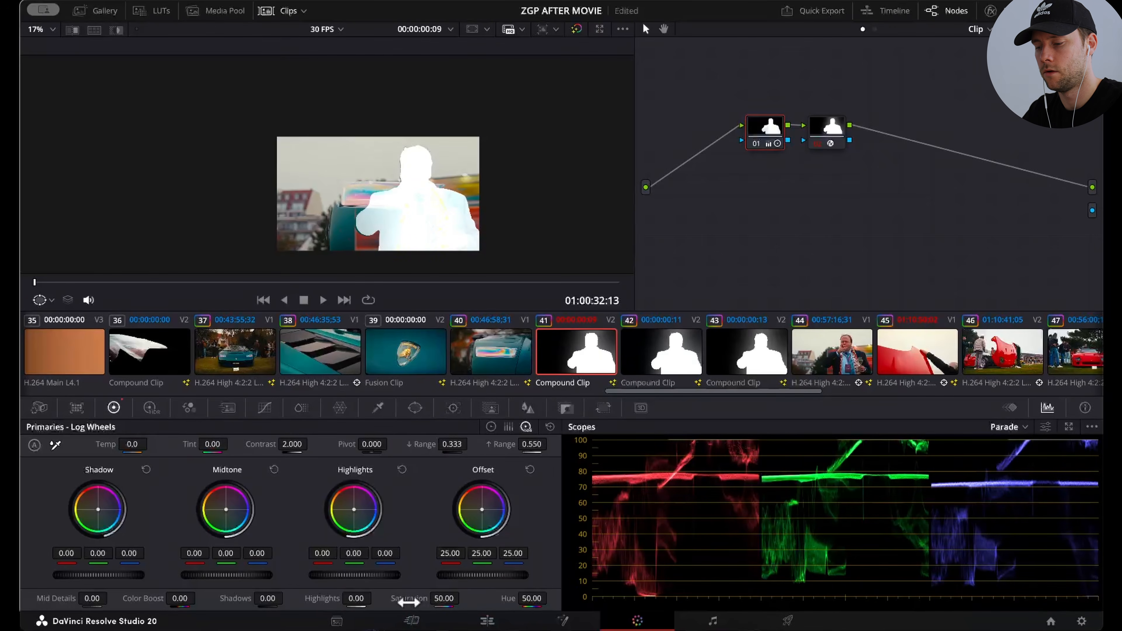
drag(454, 601, 370, 602)
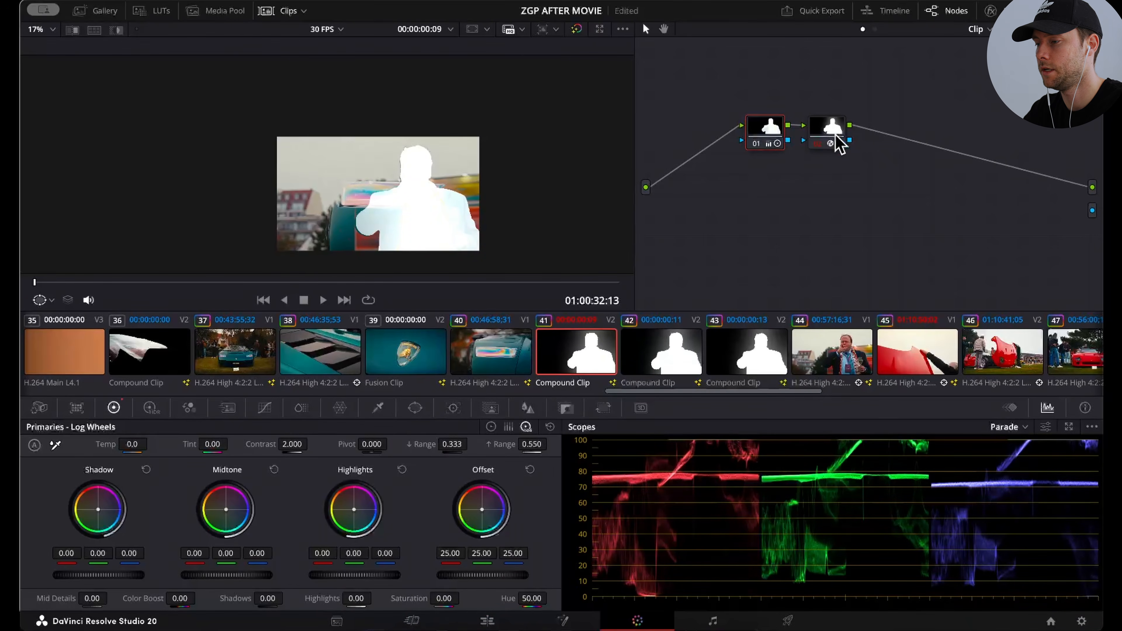
Step: Show the Glow settings of the silhouette clip's second node, and hide the node graph
click(834, 139)
click(990, 10)
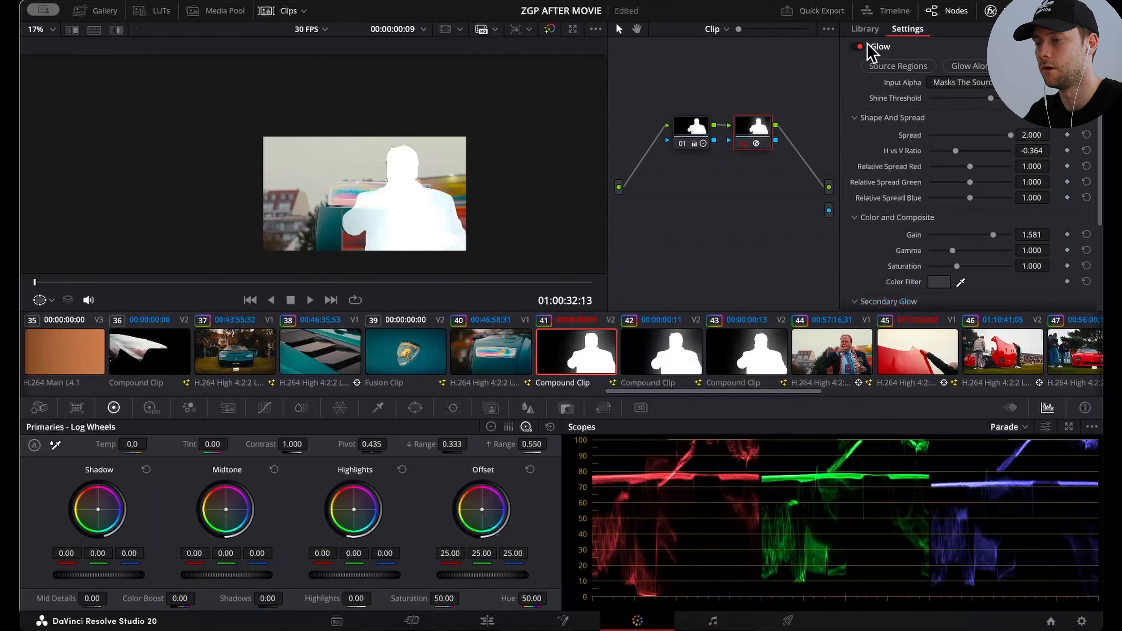
click(951, 13)
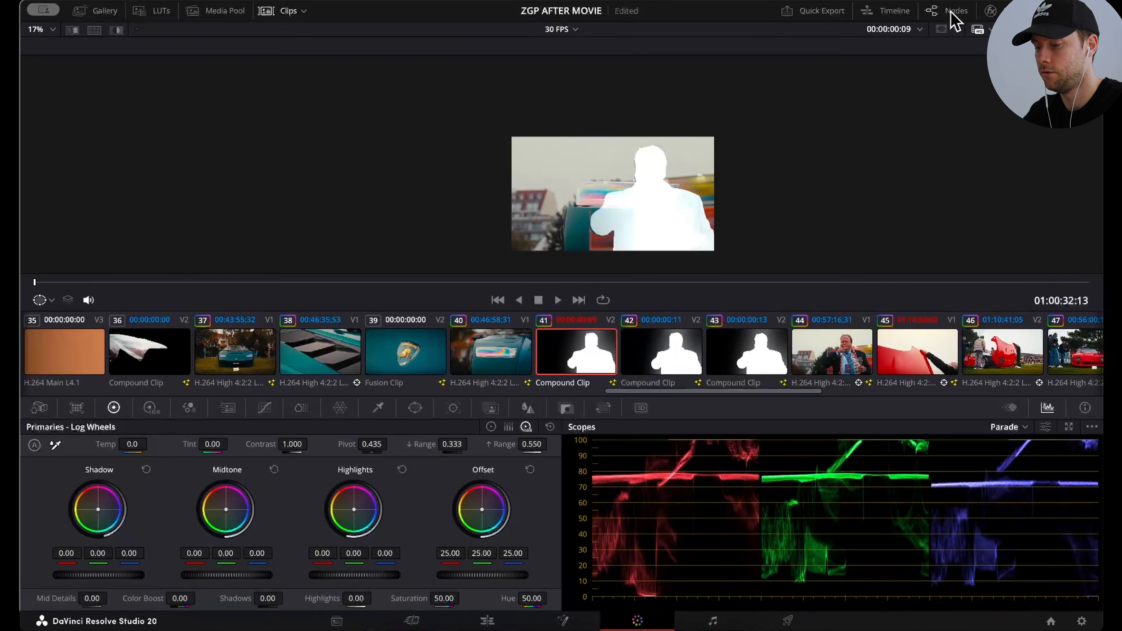
Step: On the Edit page, set Compound Clip 3's opacity to 58.78 and review the silhouette transition at 01:00:32:17
click(487, 620)
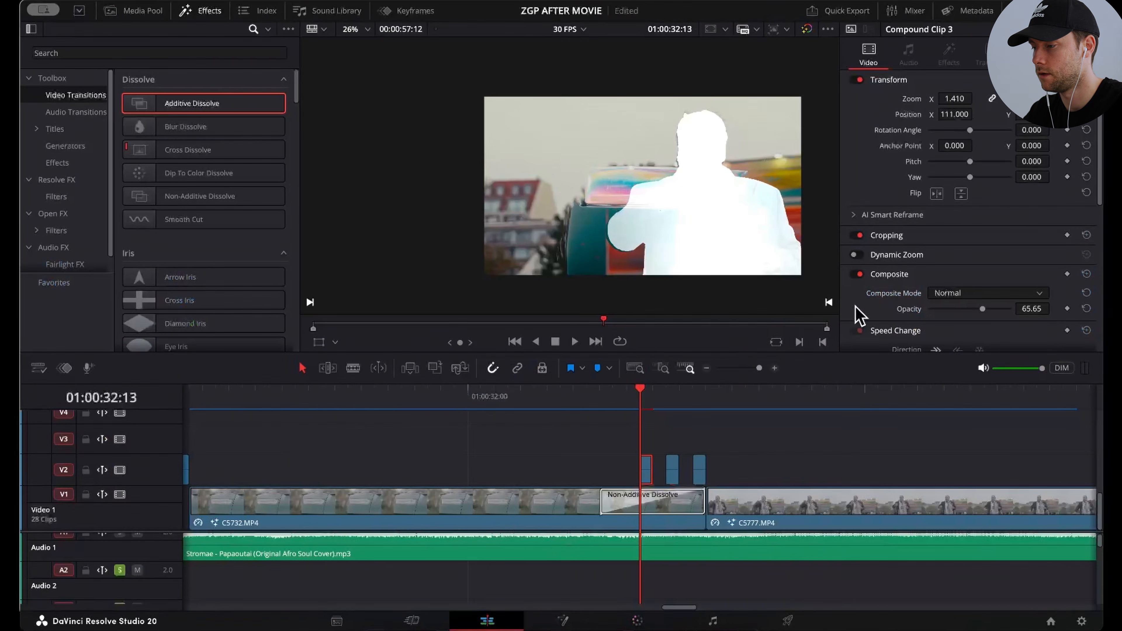
drag(970, 309, 977, 309)
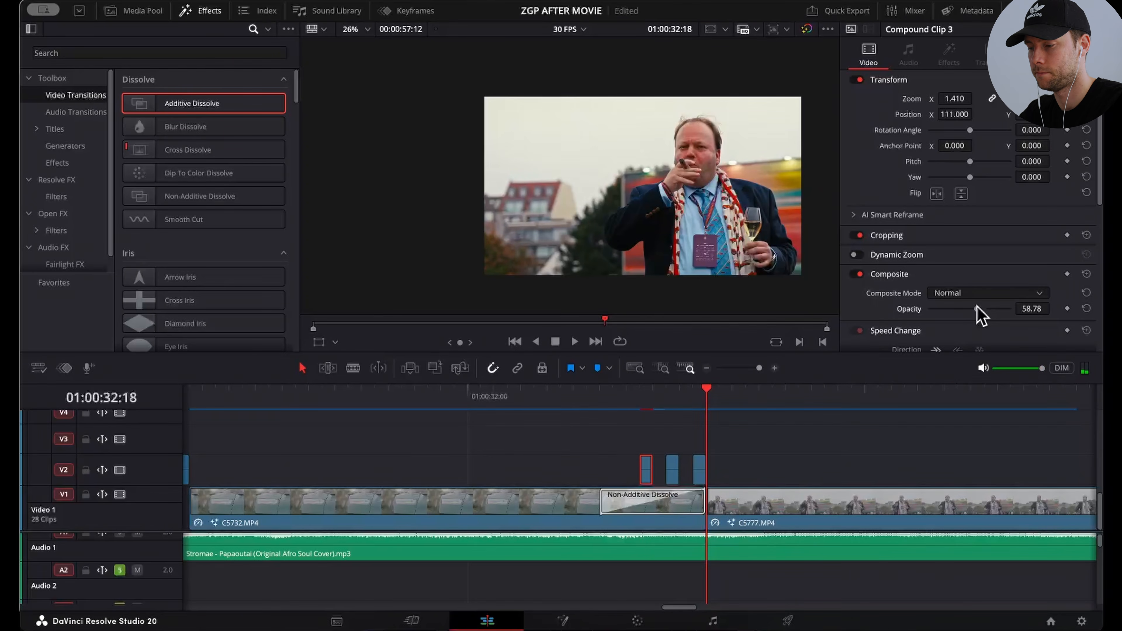
click(706, 368)
click(636, 388)
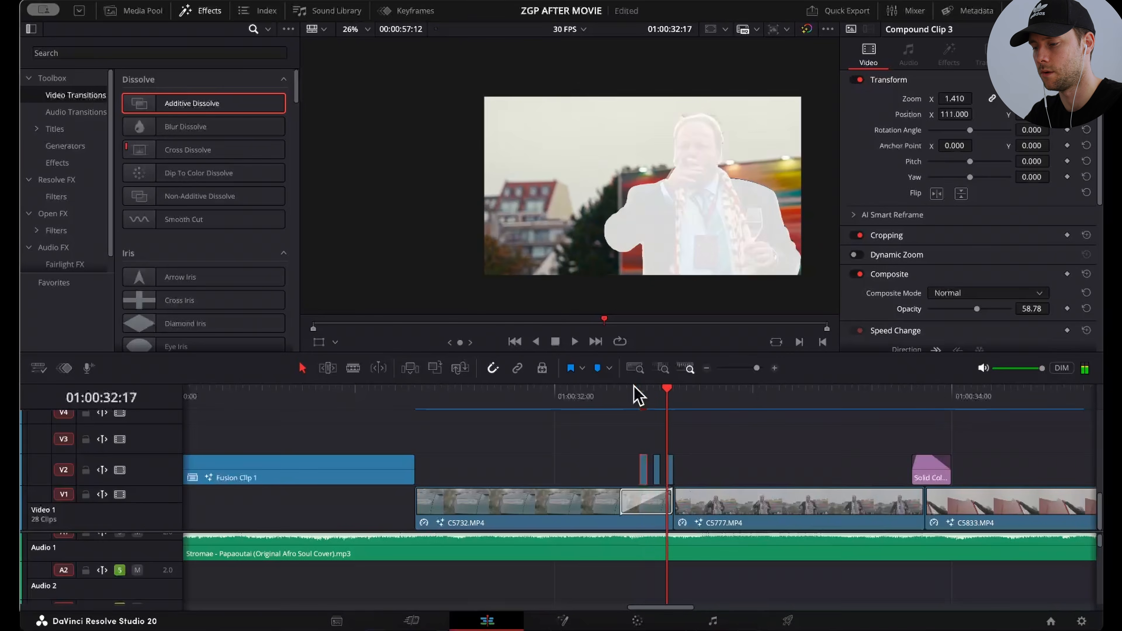
click(582, 391)
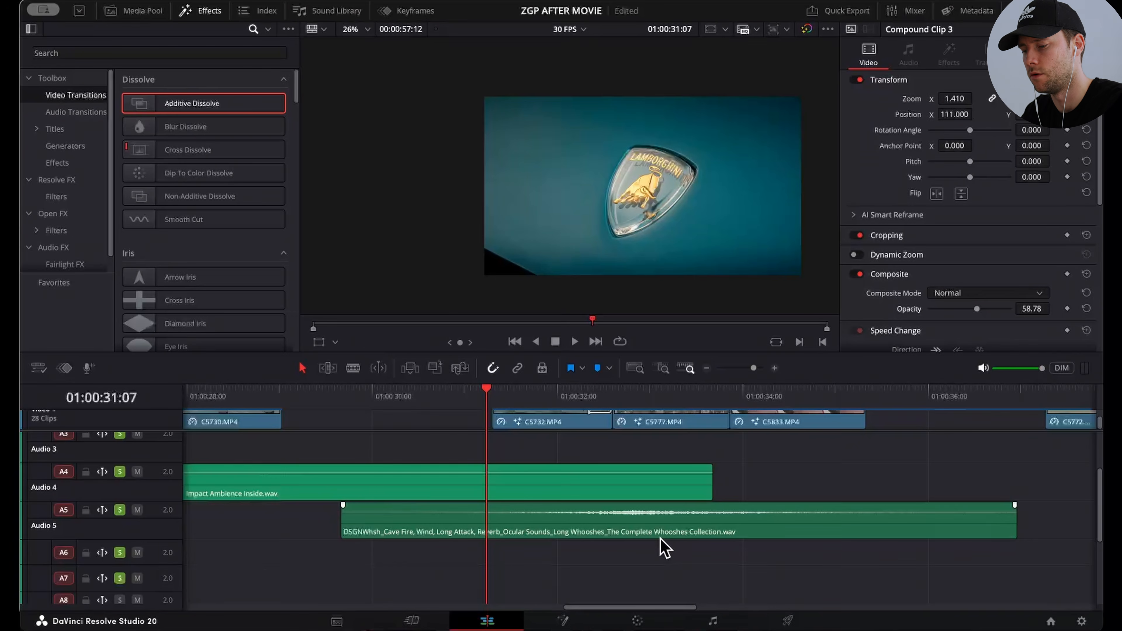
Step: Check the whoosh sound on Audio 5, and play the sequence from about 01:00:32 to the Solid Color flash
scroll(706, 478, right, 5)
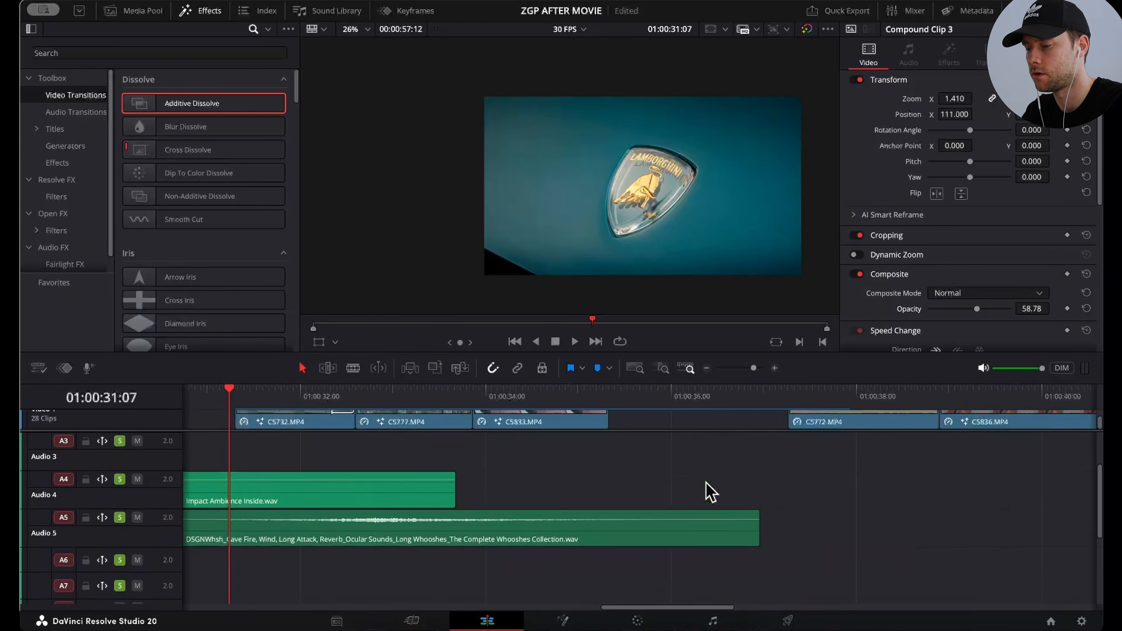
scroll(709, 493, up, 3)
scroll(709, 492, right, 2)
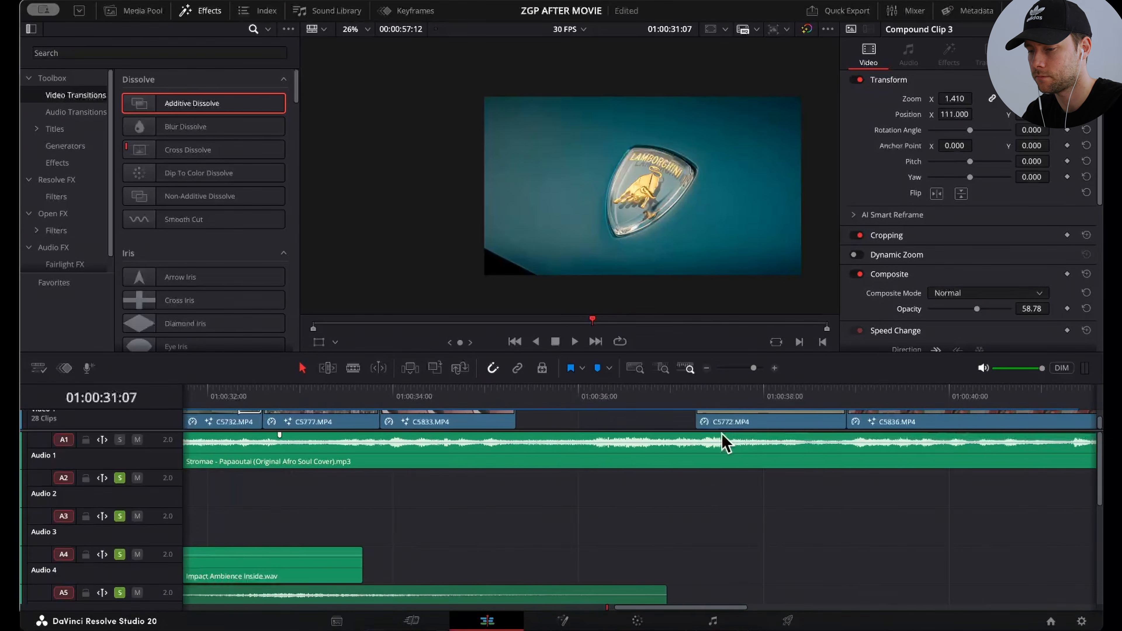
scroll(724, 442, up, 3)
click(221, 388)
key(space)
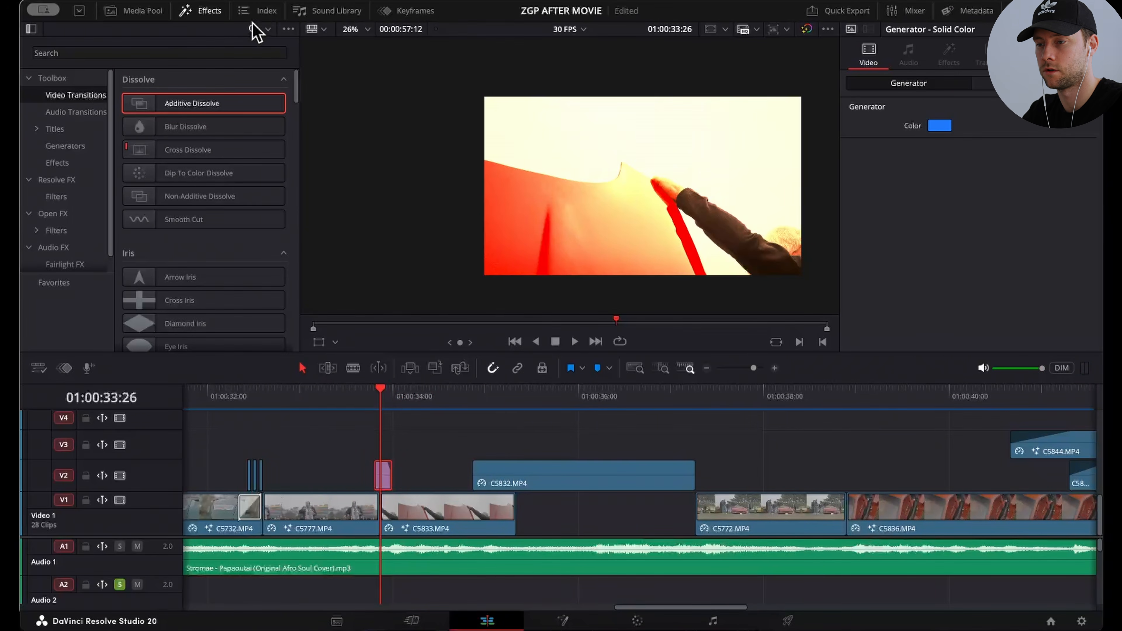
Step: Hide the Effects library and play the sequence up to the covered-car transition around 01:00:41
click(212, 10)
key(space)
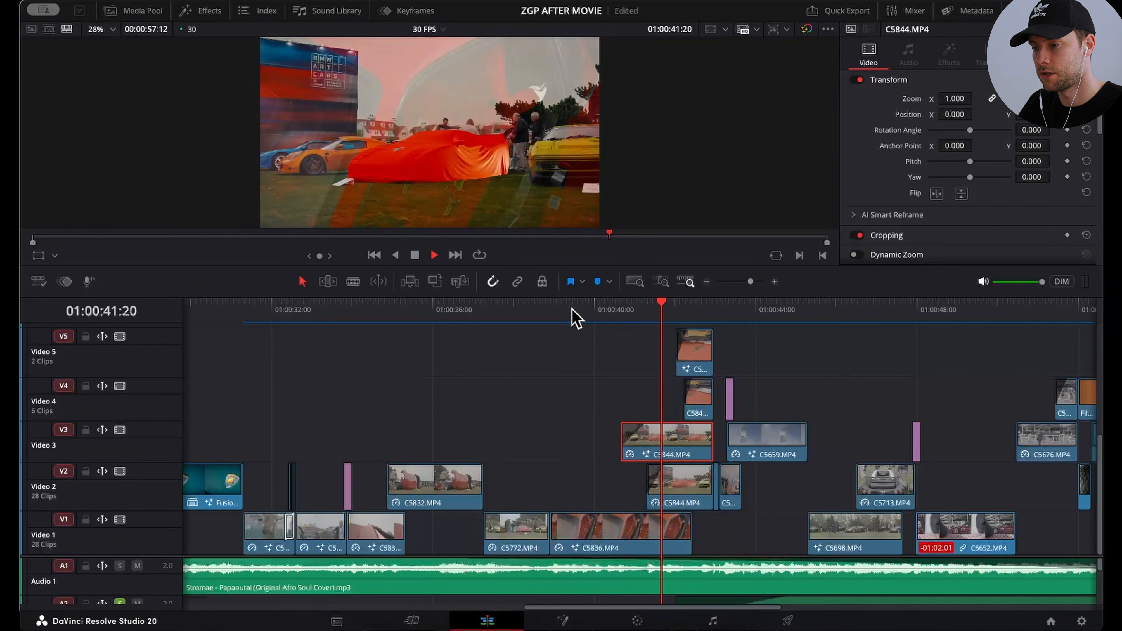
click(629, 309)
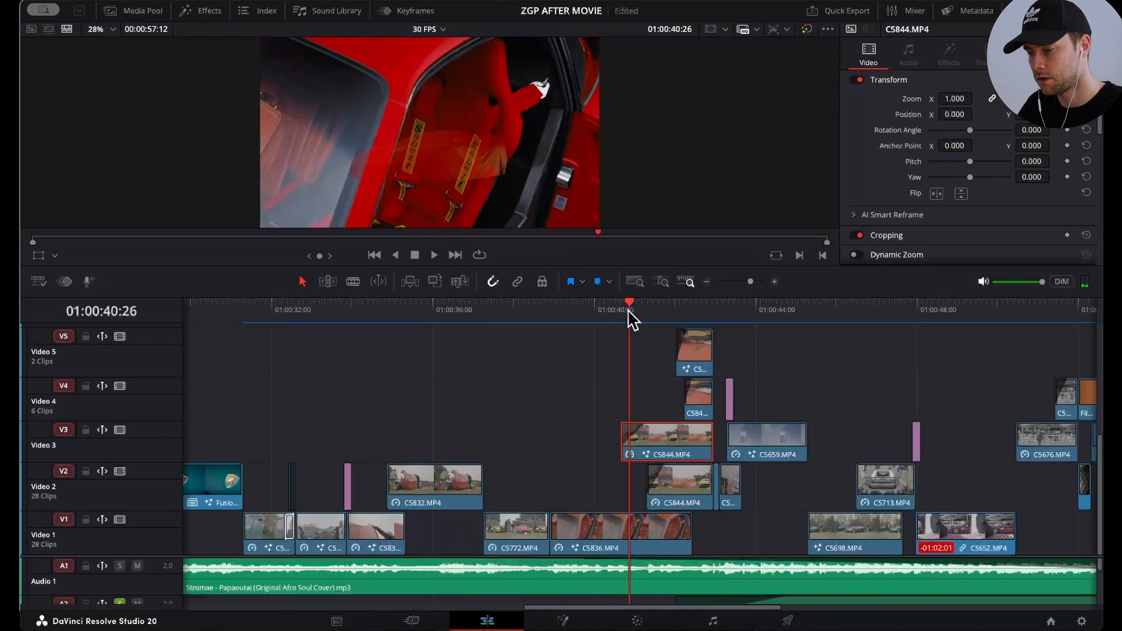
Step: Inspect the two C5844.MP4 layers on Video 2 and Video 3 at 01:00:42:01
click(678, 483)
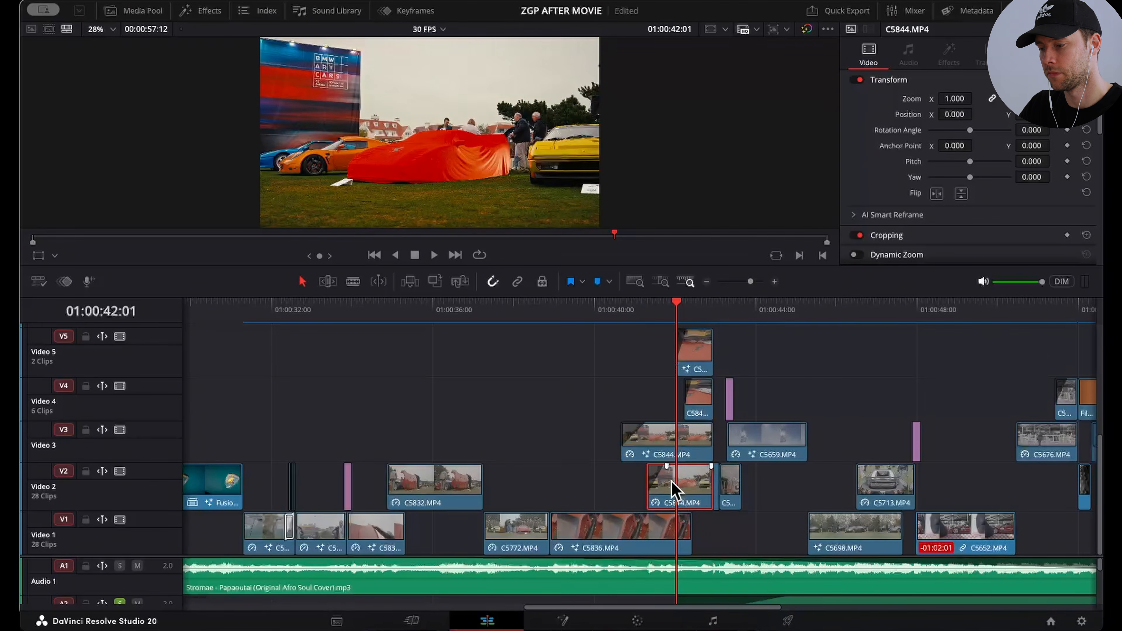
right_click(690, 505)
click(688, 454)
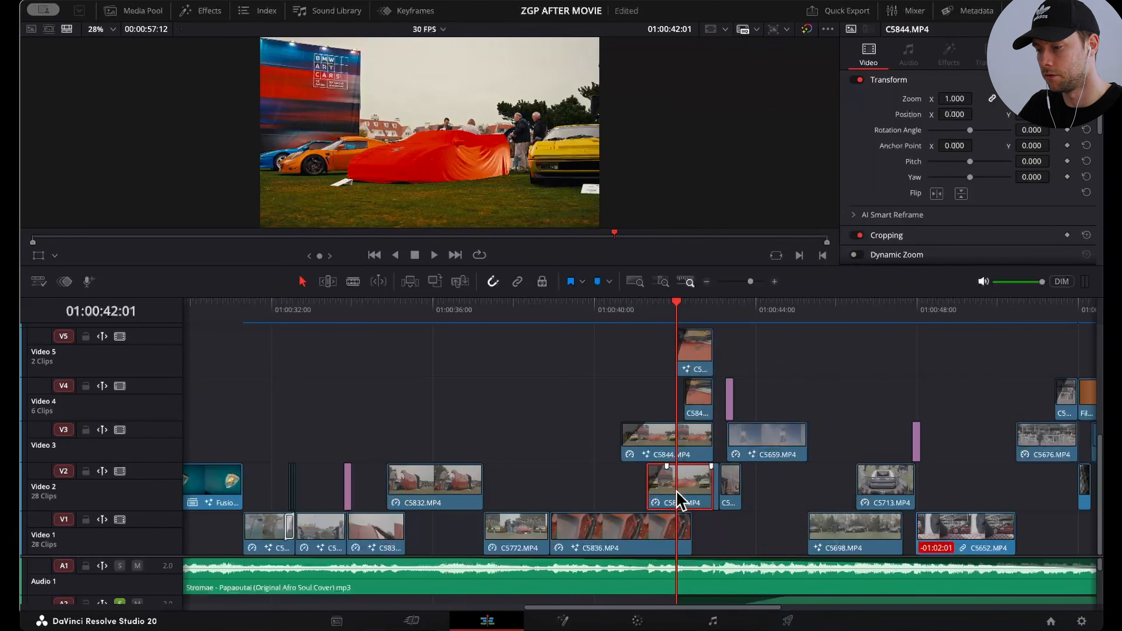
drag(677, 495, 618, 441)
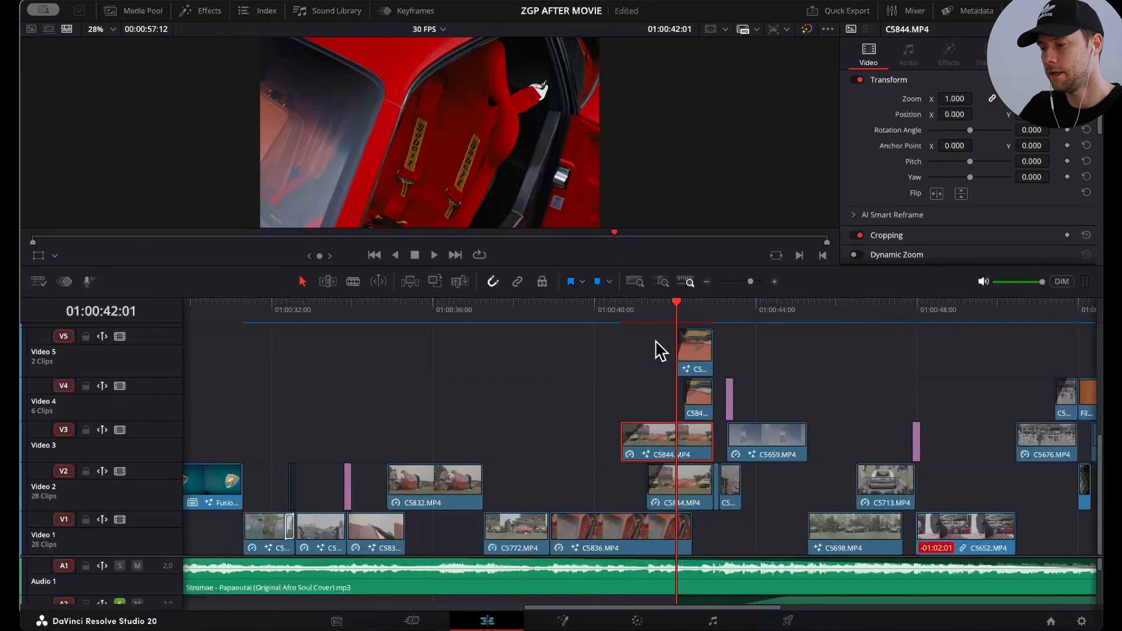
Step: Examine the MagicMask1 node of C5844.MP4 on Video 3 on the Fusion page, and return to the Edit page
click(657, 308)
click(569, 623)
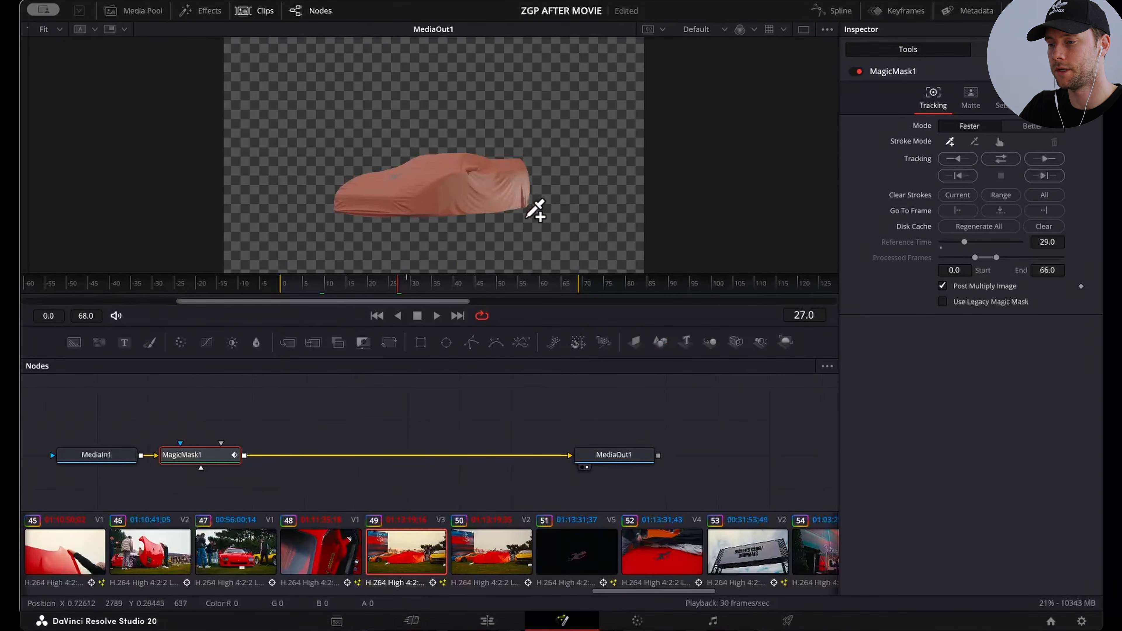
click(500, 617)
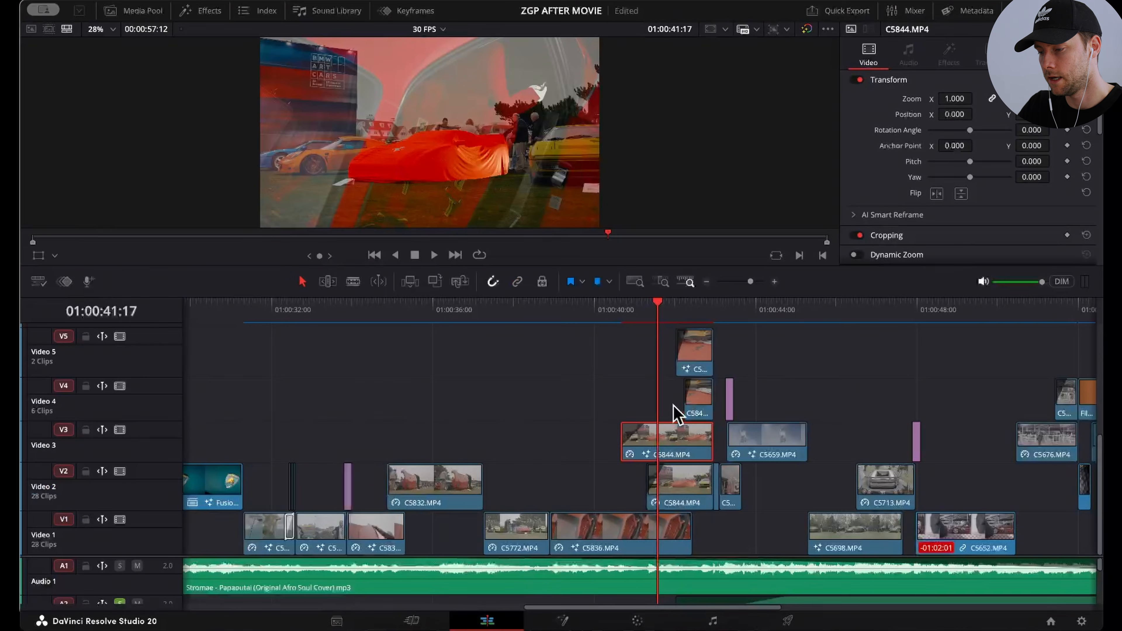
Step: Step frame by frame from 01:00:40:04 to 01:00:41:27 to examine how the masked car and full C5844.MP4 shot fade in
drag(648, 425, 655, 424)
click(596, 313)
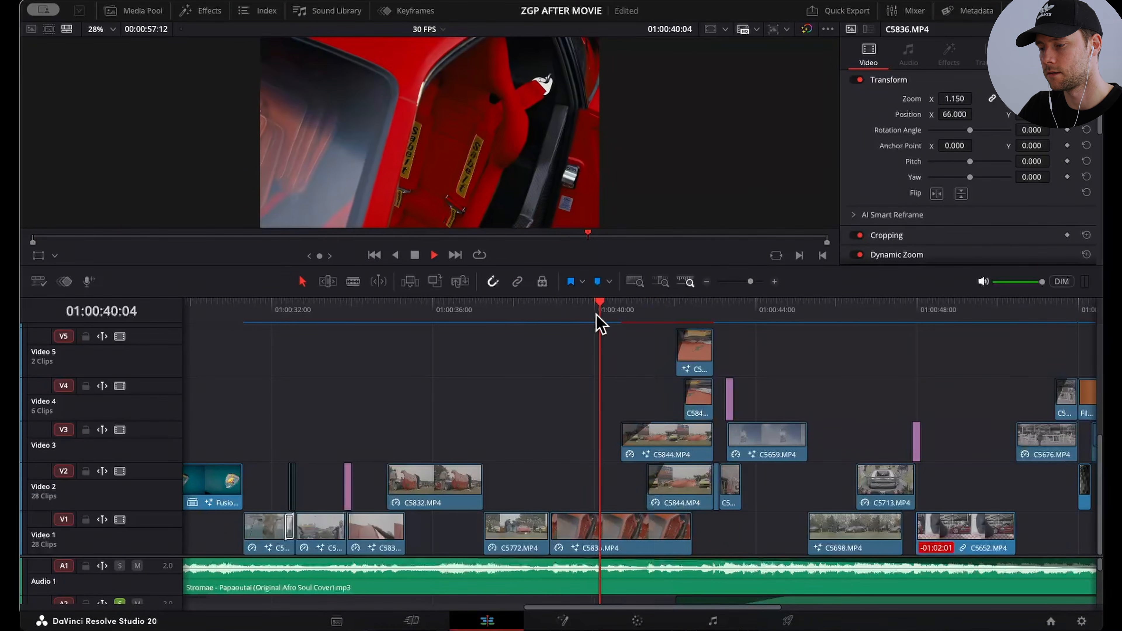
key(Right)
key(Right)
key(Right)
key(Right)
key(Right)
key(Right)
key(Right)
key(Right)
key(Right)
key(Right)
key(Right)
key(Right)
key(Right)
key(Right)
key(Right)
key(Right)
key(Right)
key(Right)
key(Right)
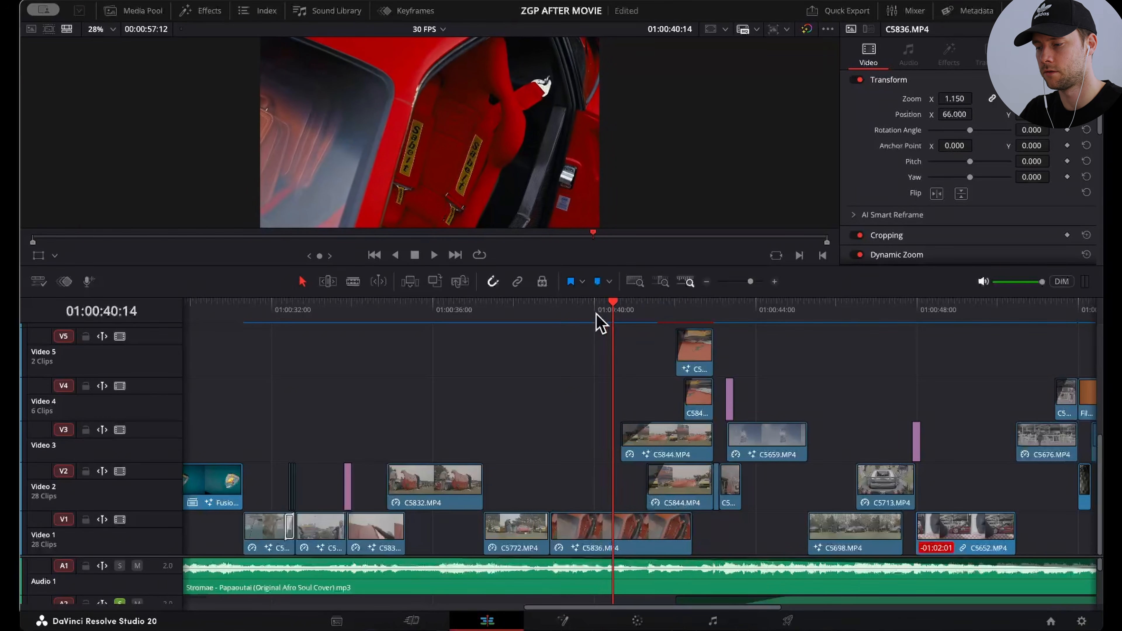
key(Right)
key(Right)
key(Right)
key(Right)
key(Right)
key(Right)
key(Right)
key(Right)
key(Right)
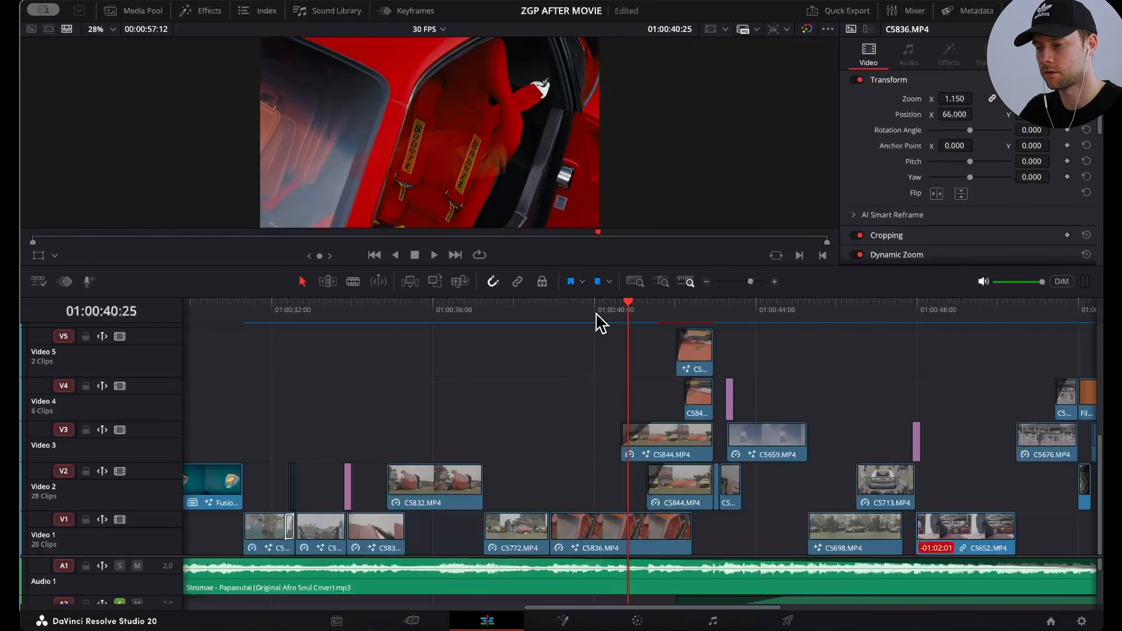
key(Right)
key(Right)
key(Right)
key(Right)
key(Right)
key(Right)
key(Right)
key(Right)
key(Right)
key(Right)
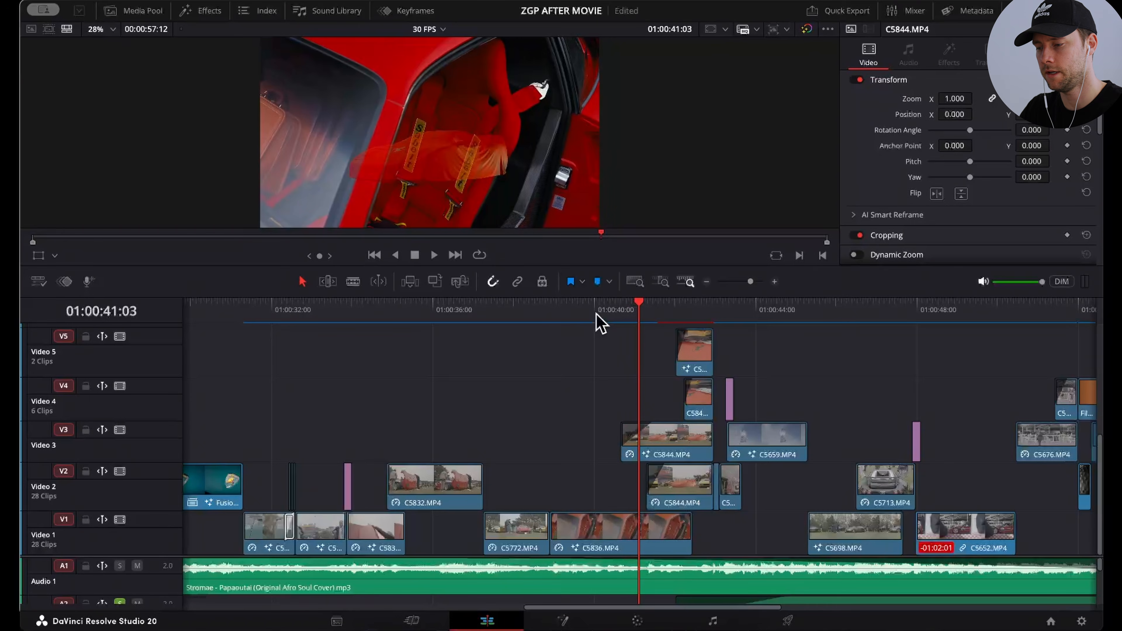
key(Right)
key(Right)
key(Right)
key(Right)
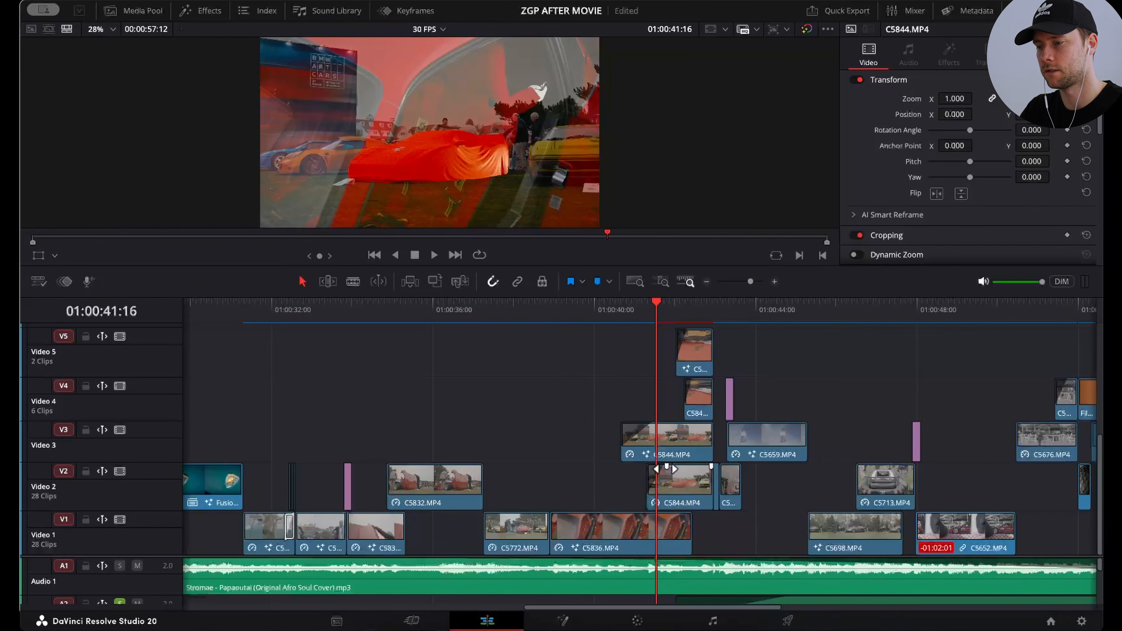
key(Right)
key(Right)
key(Right)
key(Right)
key(Right)
key(Right)
key(Right)
key(Right)
key(Right)
key(Right)
key(Right)
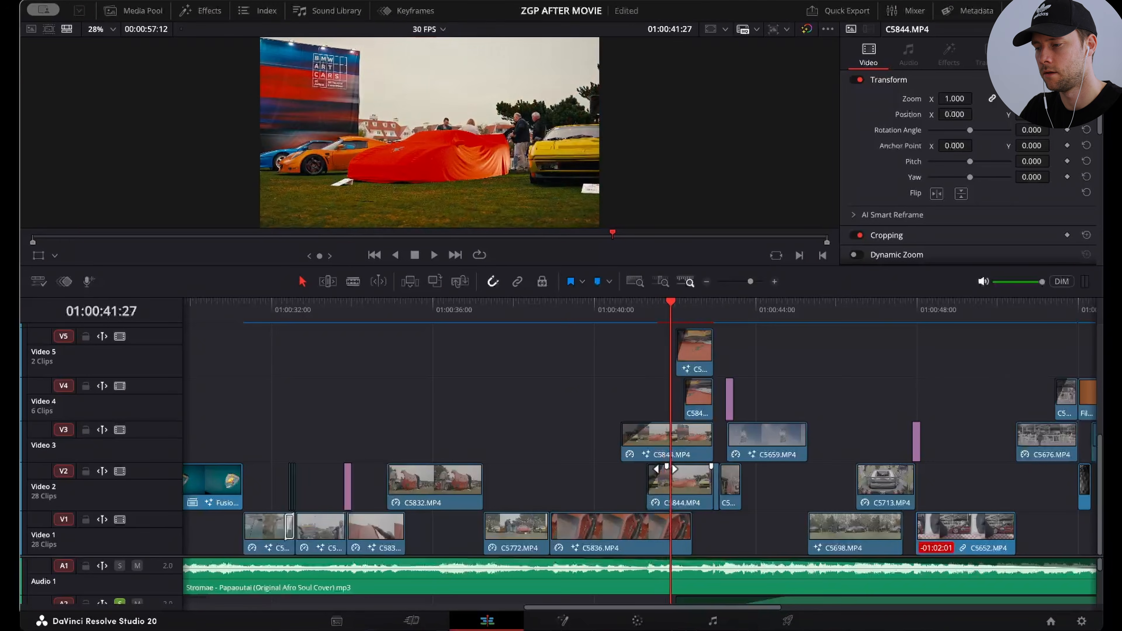
Step: Step frame by frame through the C5845.MP4 layers on Video 5 and Video 4 up to the Drivers Club shot at 01:00:43:00
key(Right)
key(Right)
key(Right)
key(Right)
key(Right)
key(Right)
key(Right)
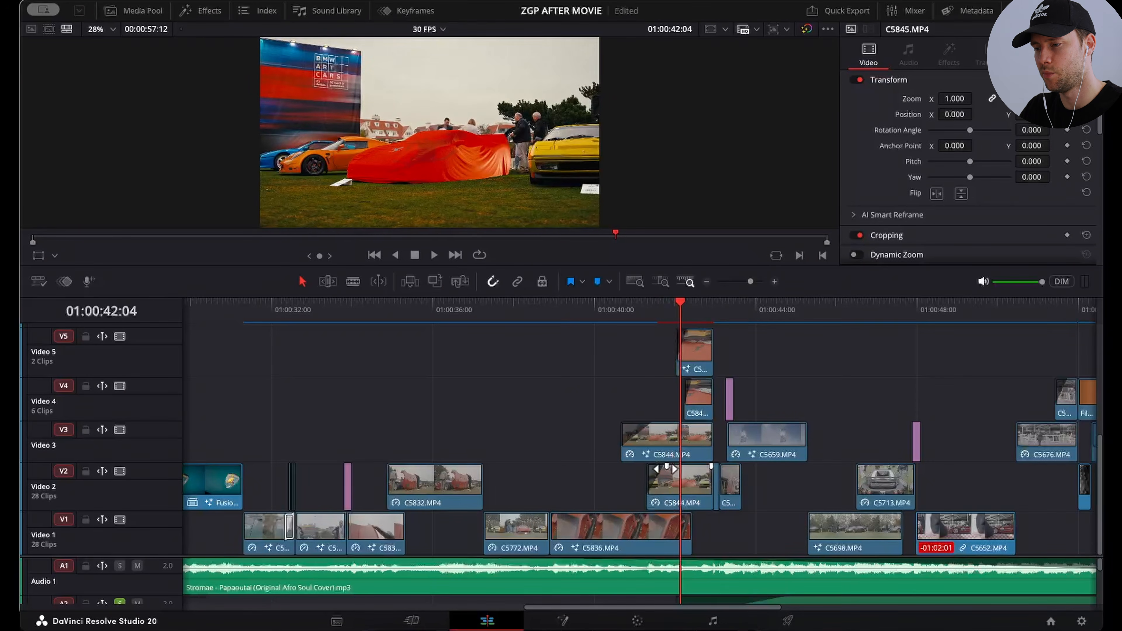
key(Right)
key(Right)
key(Right)
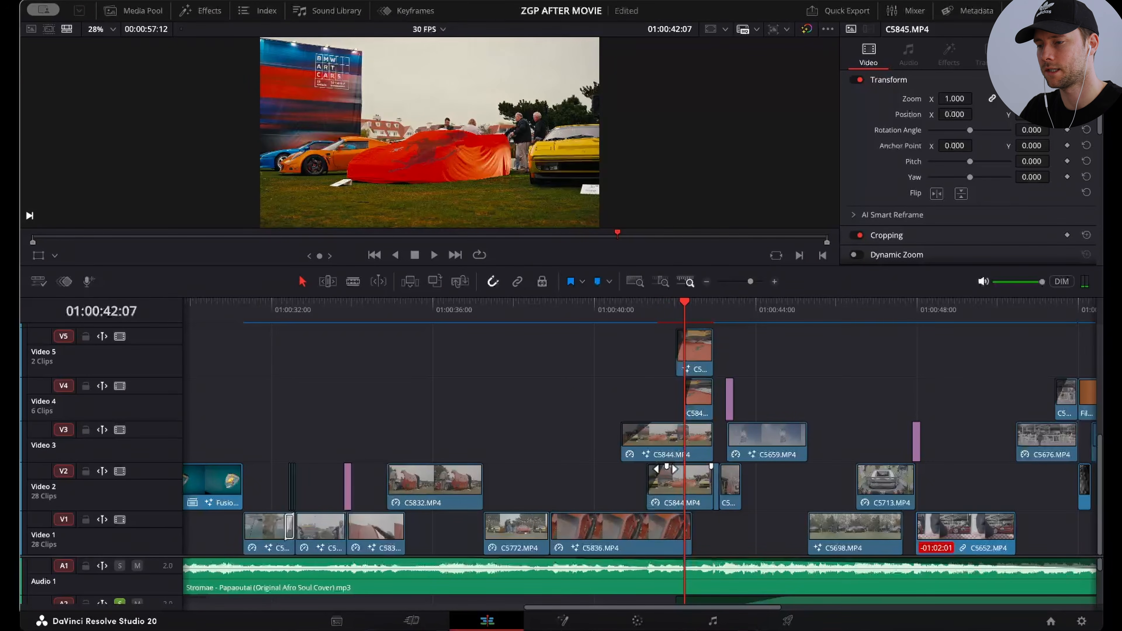
key(Right)
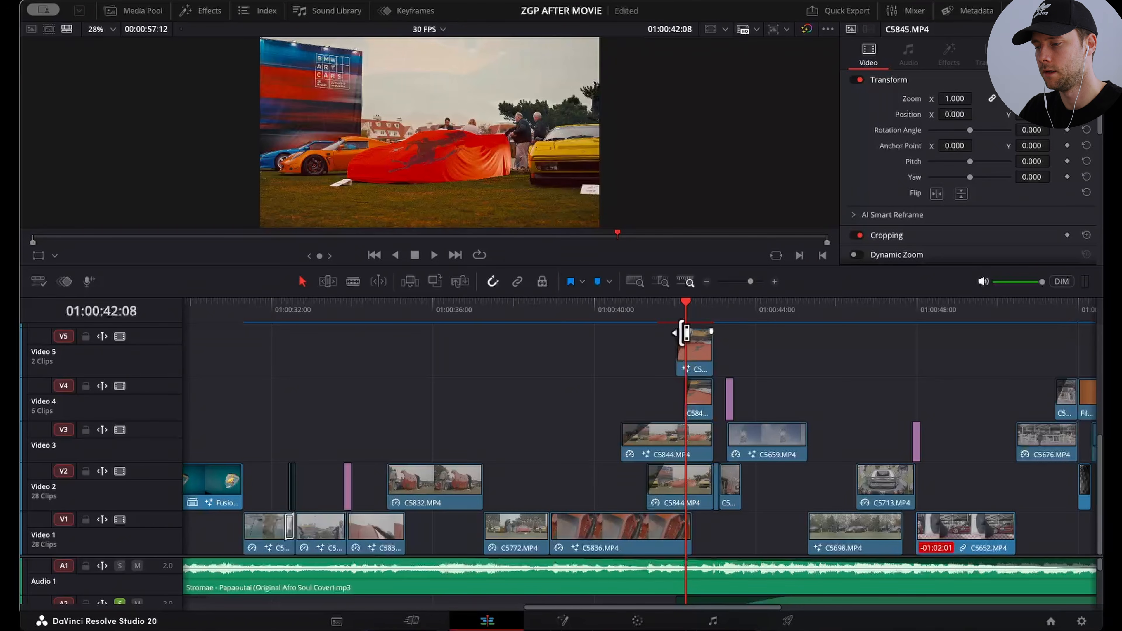
key(Right)
key(Right)
key(Right)
click(700, 390)
key(Right)
key(Right)
key(Right)
key(Right)
key(Right)
key(Right)
key(Right)
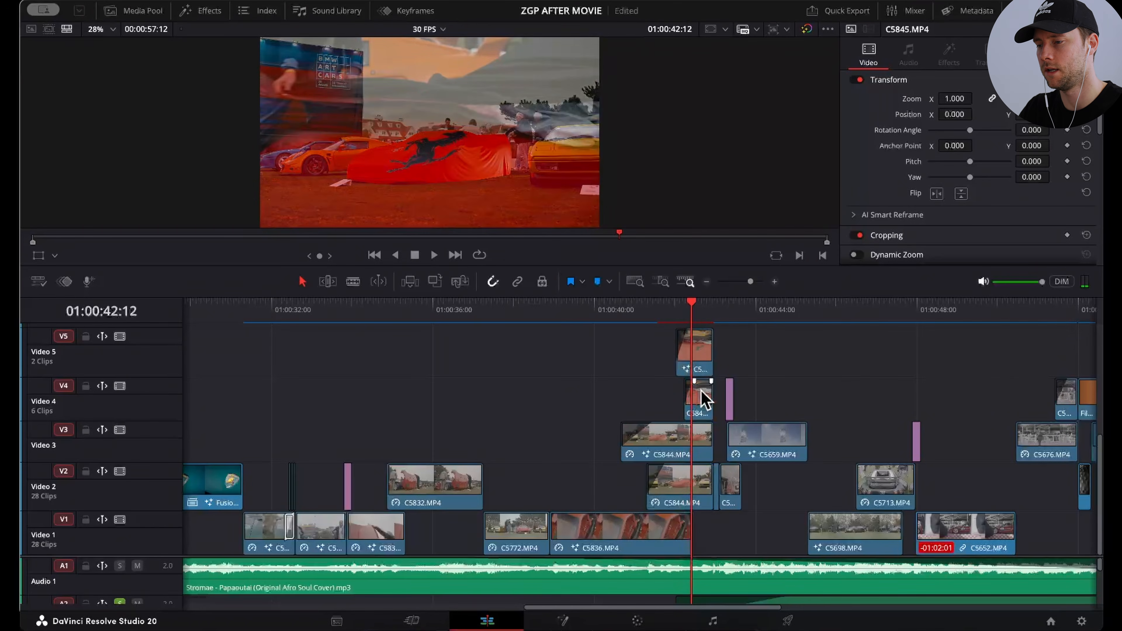
key(Right)
key(Right)
key(Right)
key(Right)
key(Right)
key(Right)
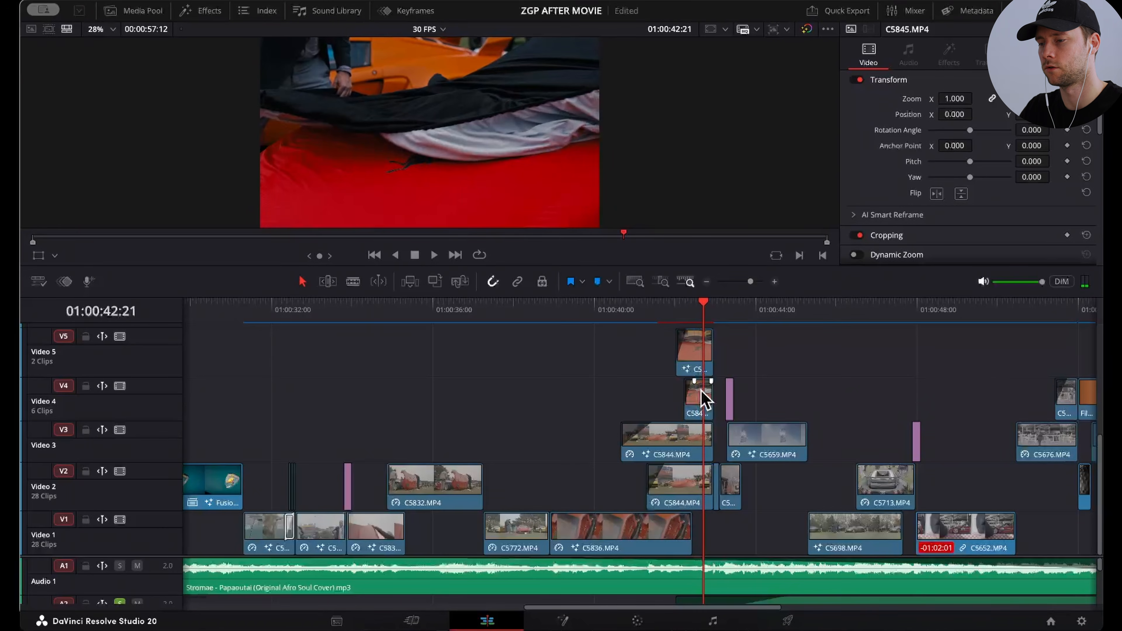
key(Right)
key(Right)
key(Right)
key(Right)
key(Right)
key(Right)
key(Right)
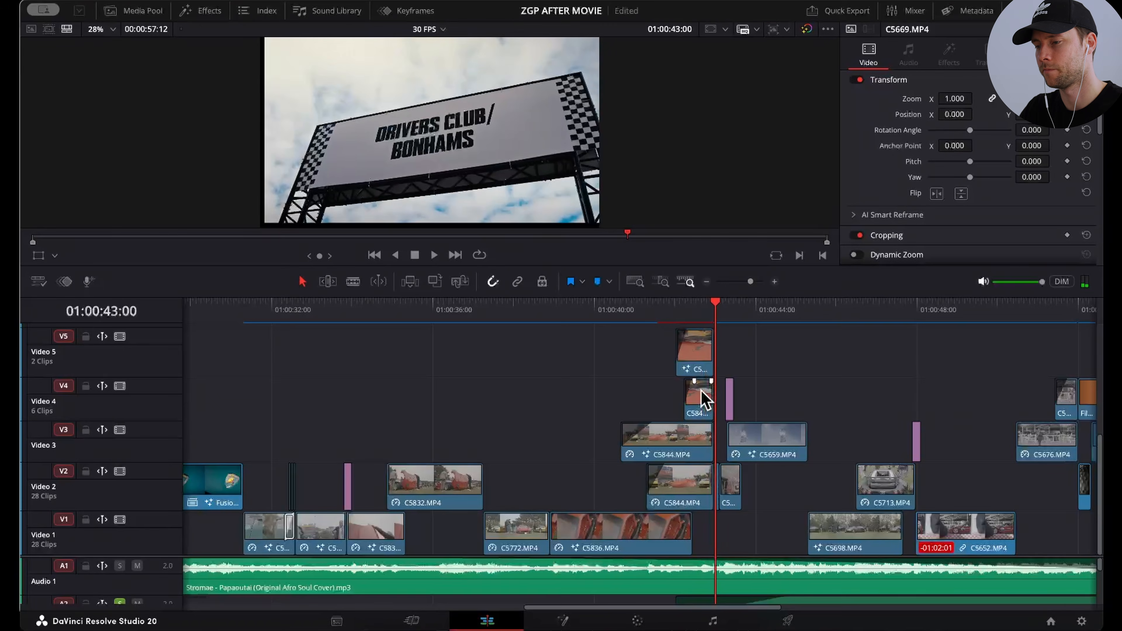
Step: Set the zoom of C5669.MP4 on Video 2 to 1.030 at the Drivers Club shot
key(ctrl+equal)
key(Right)
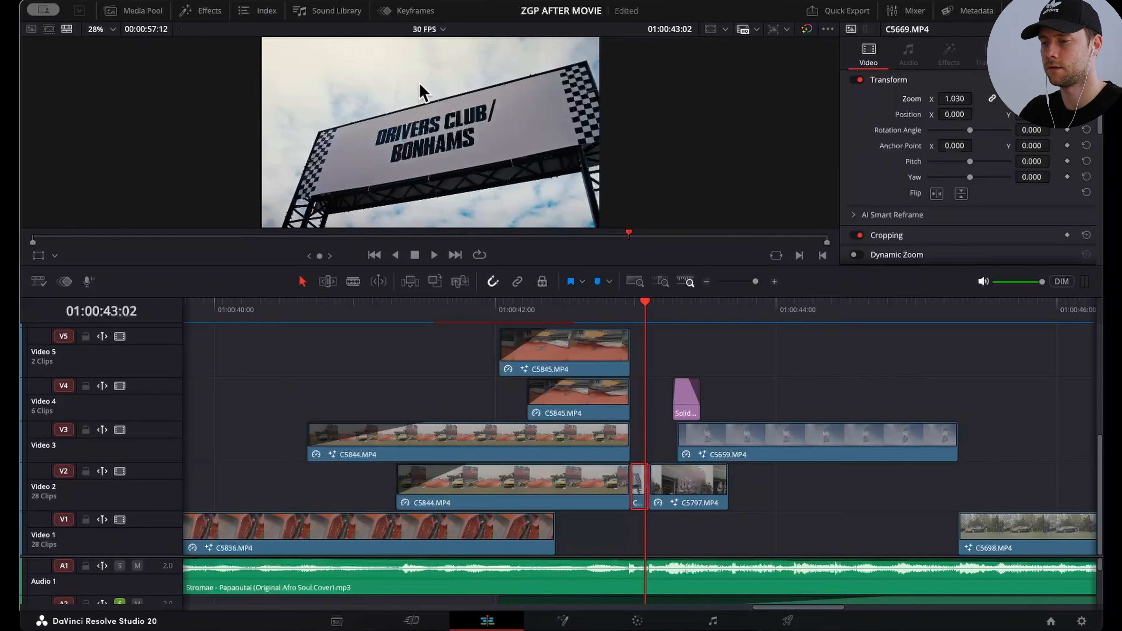
click(703, 279)
click(703, 280)
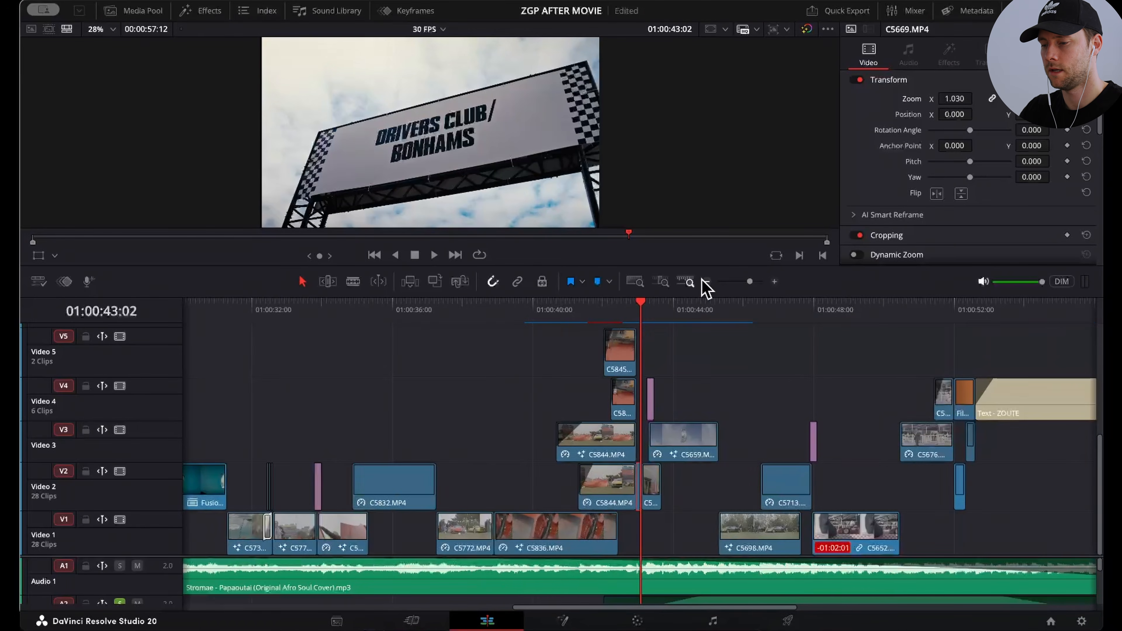
Step: Review the opening C5657.MP4 clip at 01:00:01:06, and return to the Drivers Club shot at 01:00:43:00
scroll(450, 393, left, 6)
scroll(354, 398, left, 10)
click(226, 312)
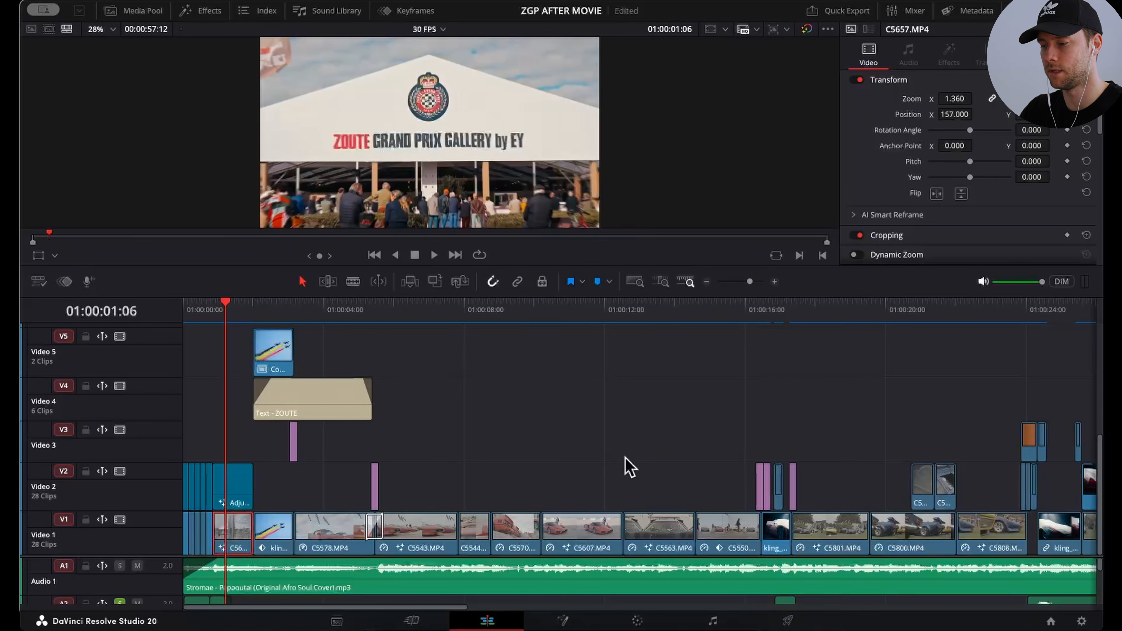
scroll(626, 466, right, 5)
scroll(667, 455, right, 10)
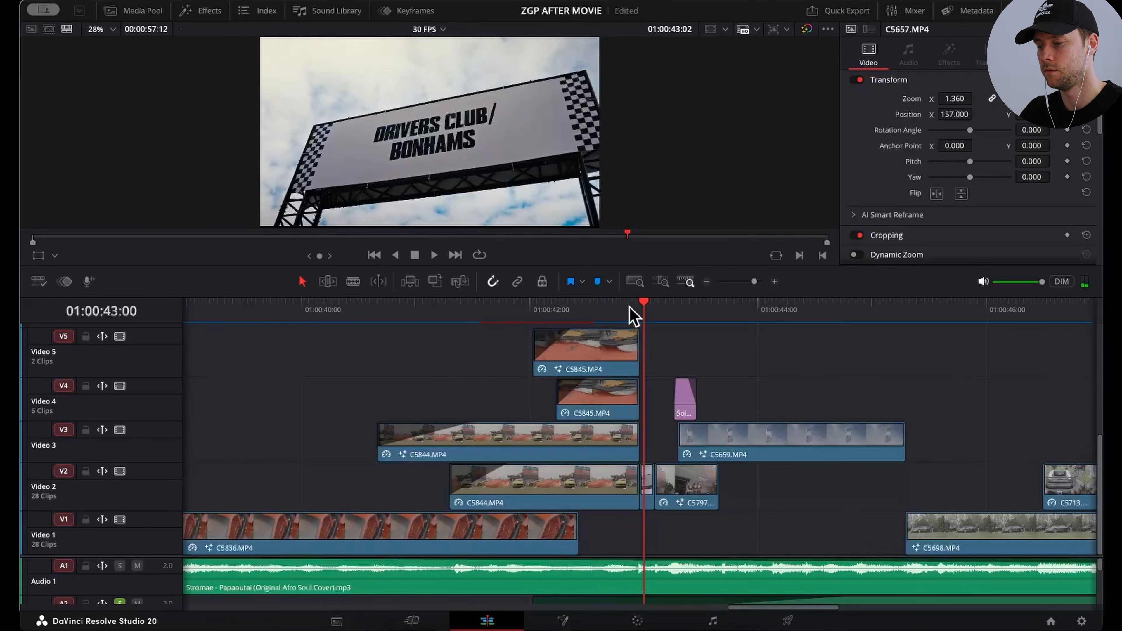
Step: Step frame by frame from 01:00:43:00 to 01:00:43:11 to examine the motion from the Drivers Club sign through C5797.MP4 to the flag shot
key(Right)
key(Right)
key(Right)
key(Left)
key(Left)
key(Left)
key(Left)
key(Right)
key(Right)
key(Right)
key(Right)
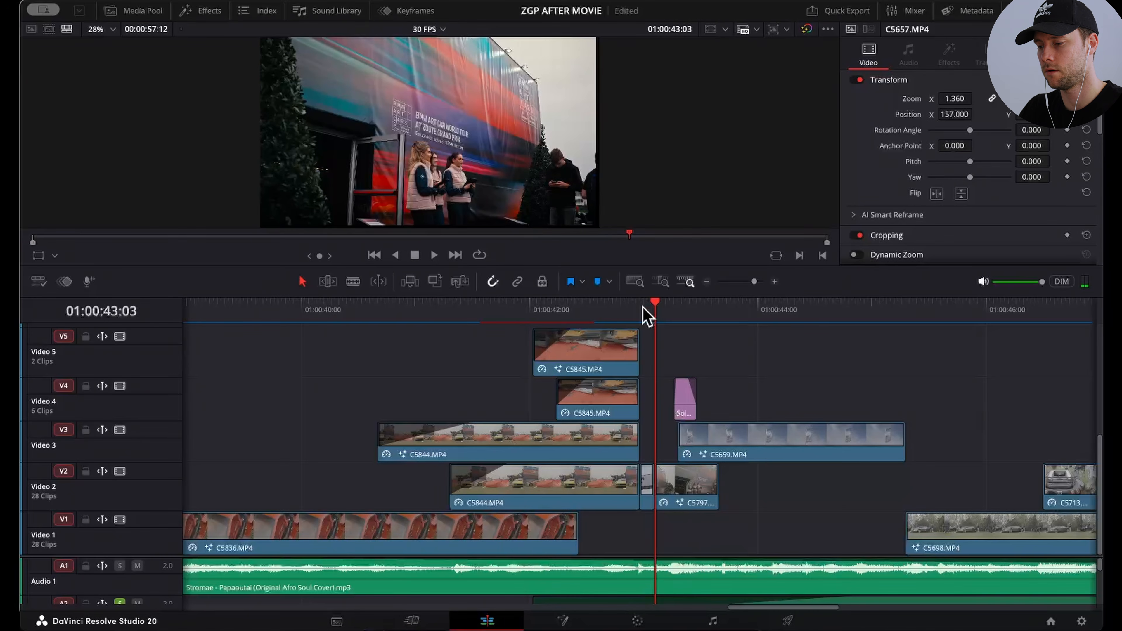
key(Right)
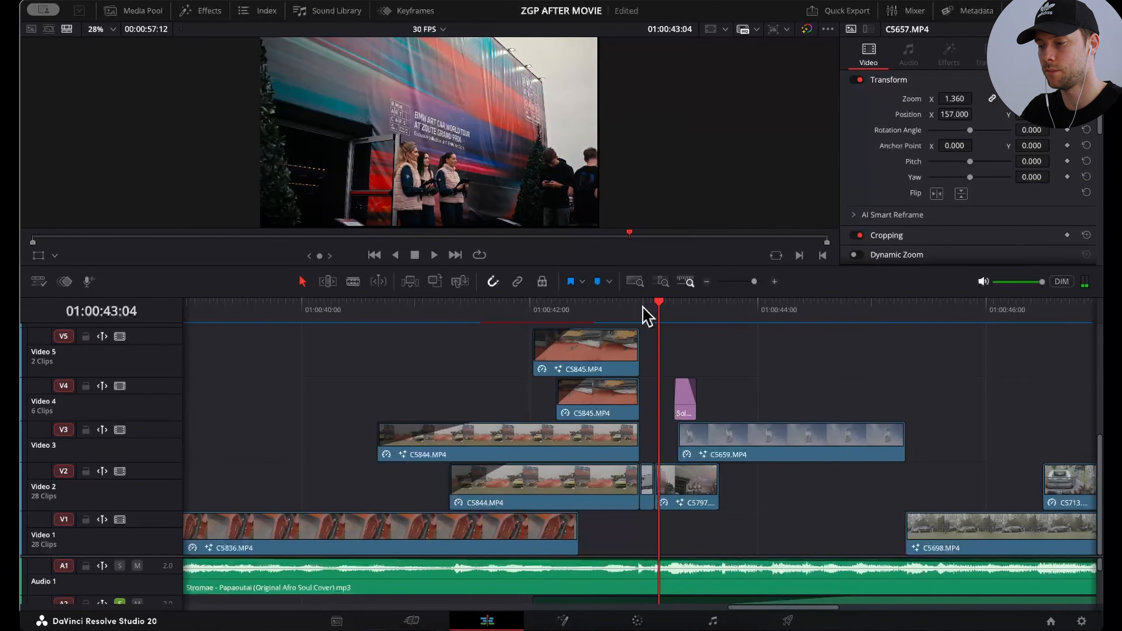
key(Right)
key(Right)
key(Right)
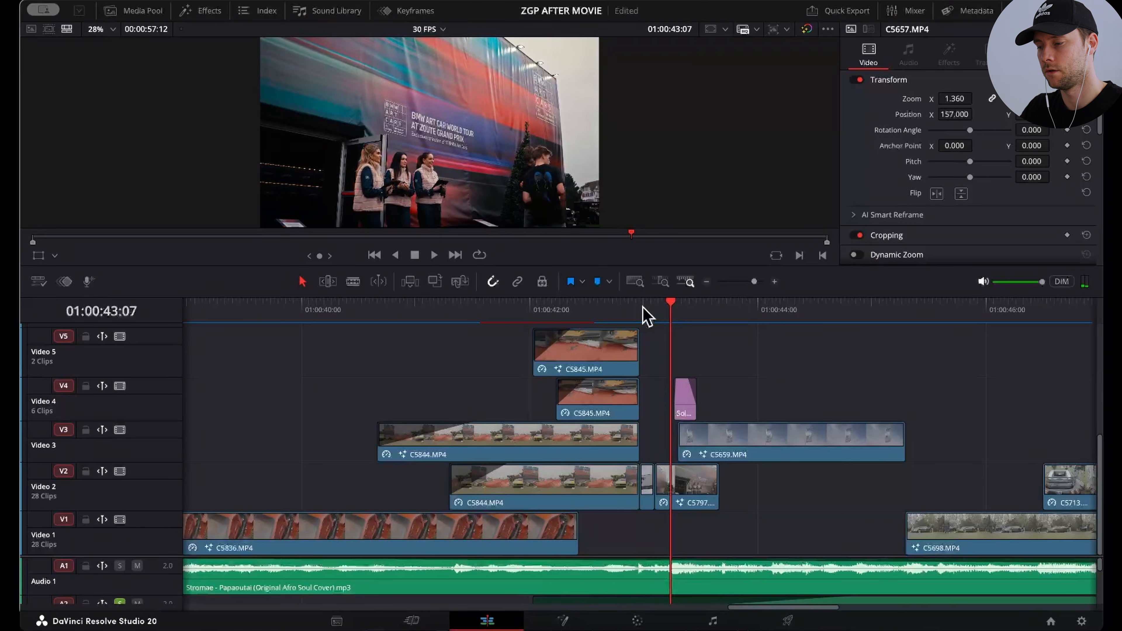
key(Right)
key(Right)
key(Right)
key(Right)
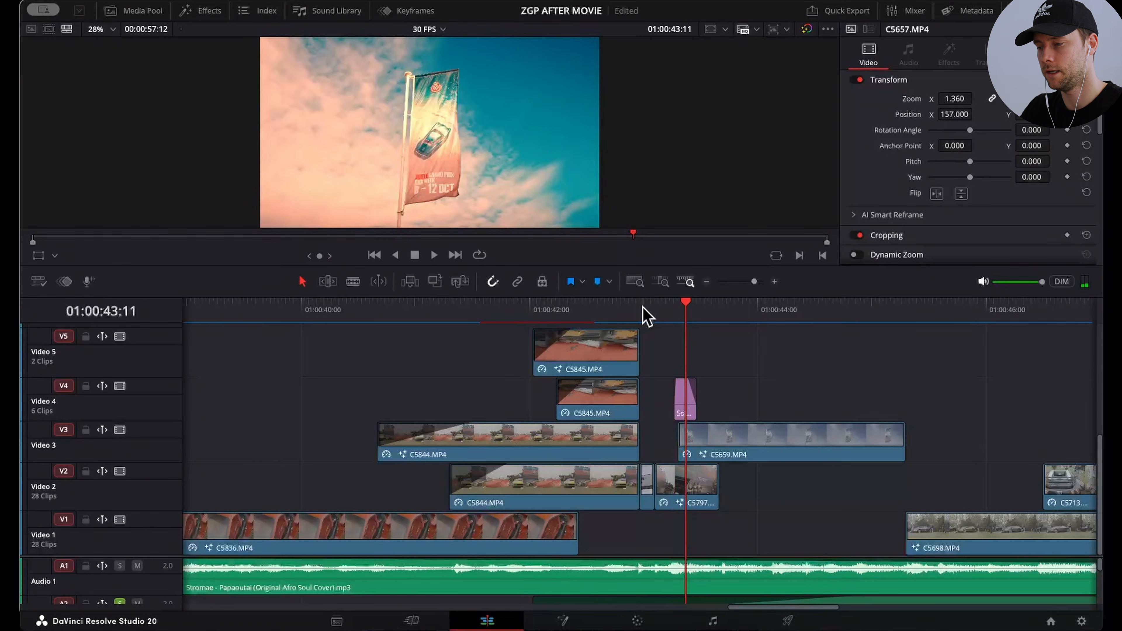
Step: Select the Solid Color generator on Video 4 and examine its flash over the flag shot up to 01:00:43:13
click(685, 405)
key(Right)
key(Right)
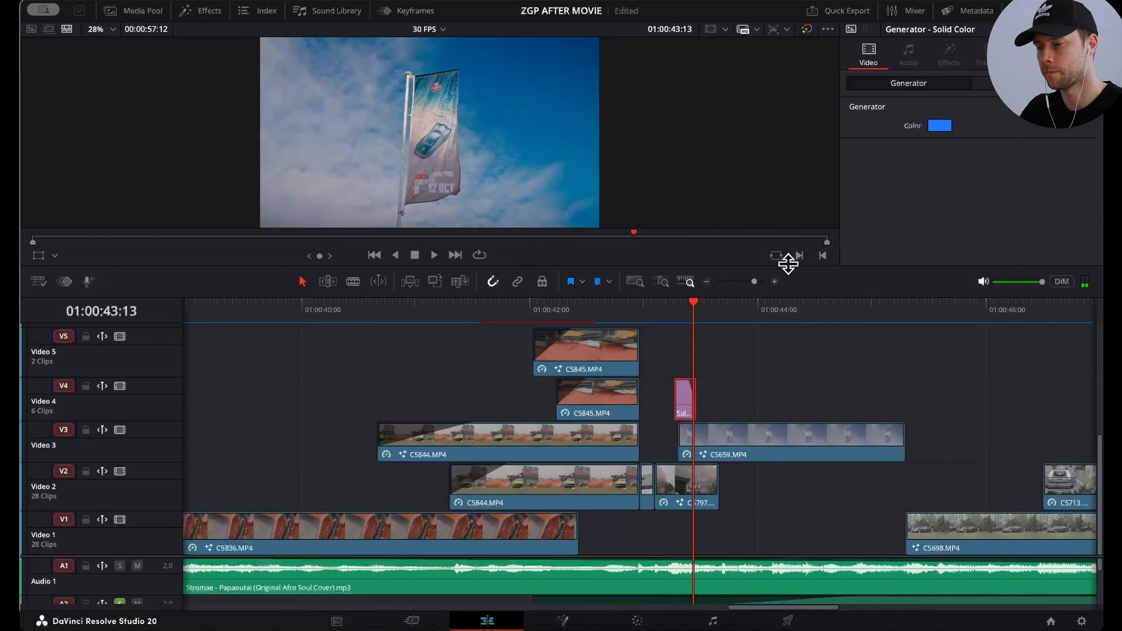
Step: Play the flag shot through C5698.MP4 and C5713.MP4 to the red car shot at 01:00:48:20 to review the sequence
key(Right)
key(Right)
key(Right)
key(Right)
key(Right)
key(Right)
key(Right)
key(Right)
key(Right)
key(space)
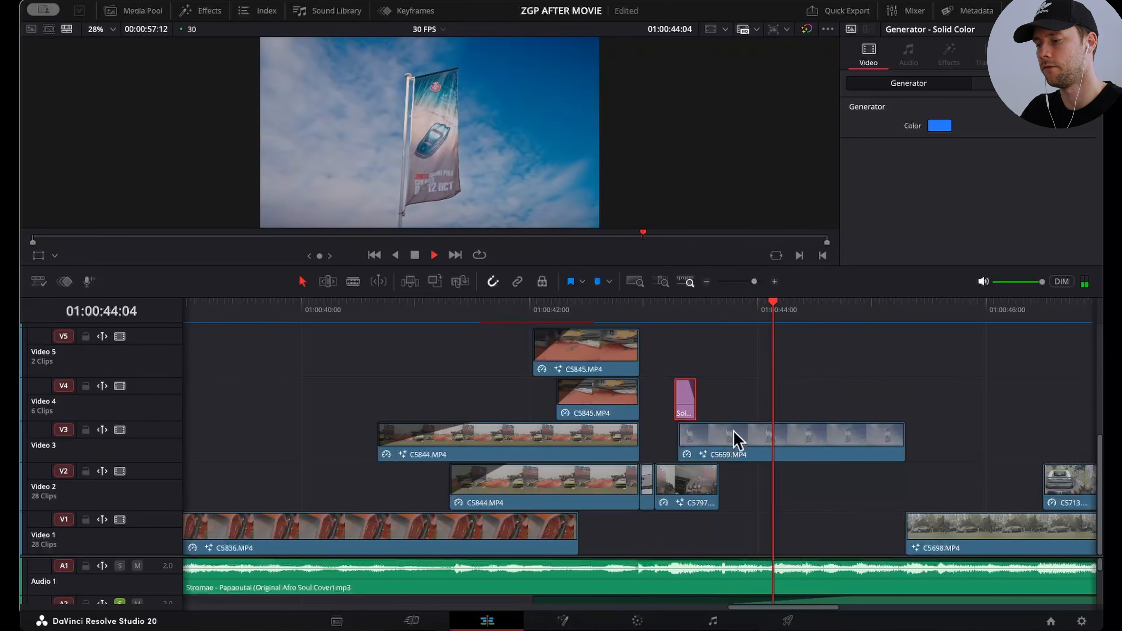
key(space)
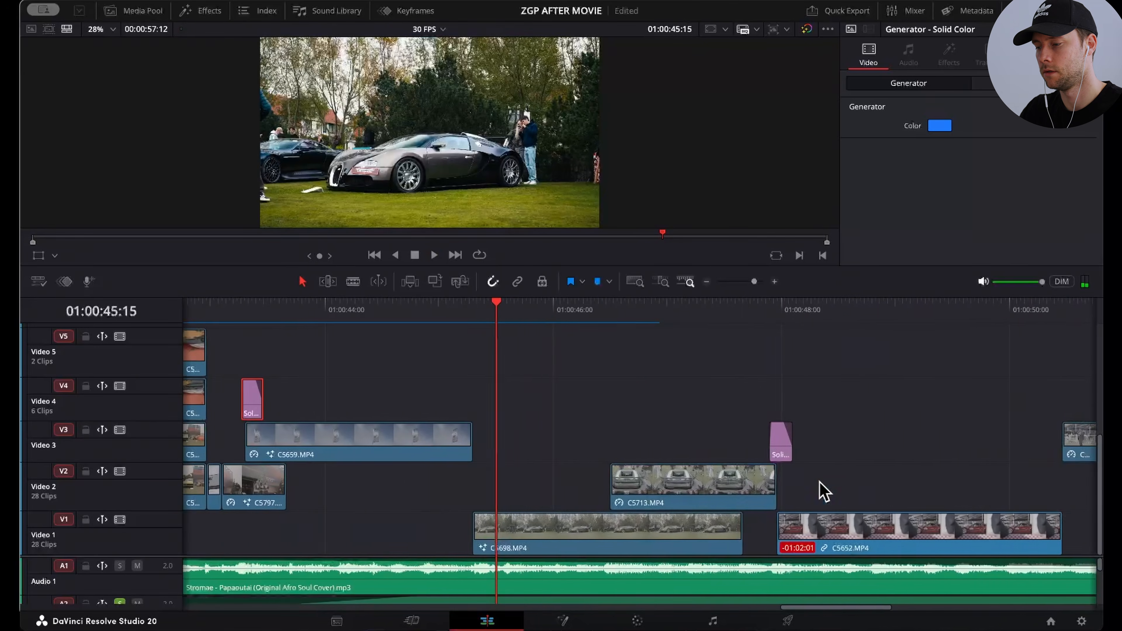
key(space)
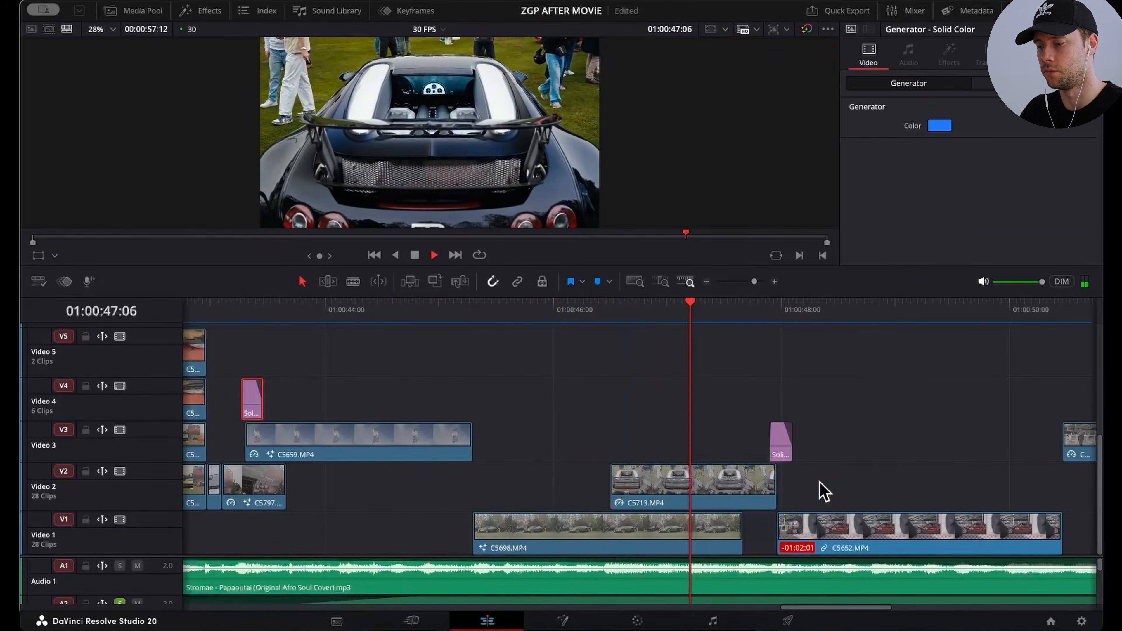
key(space)
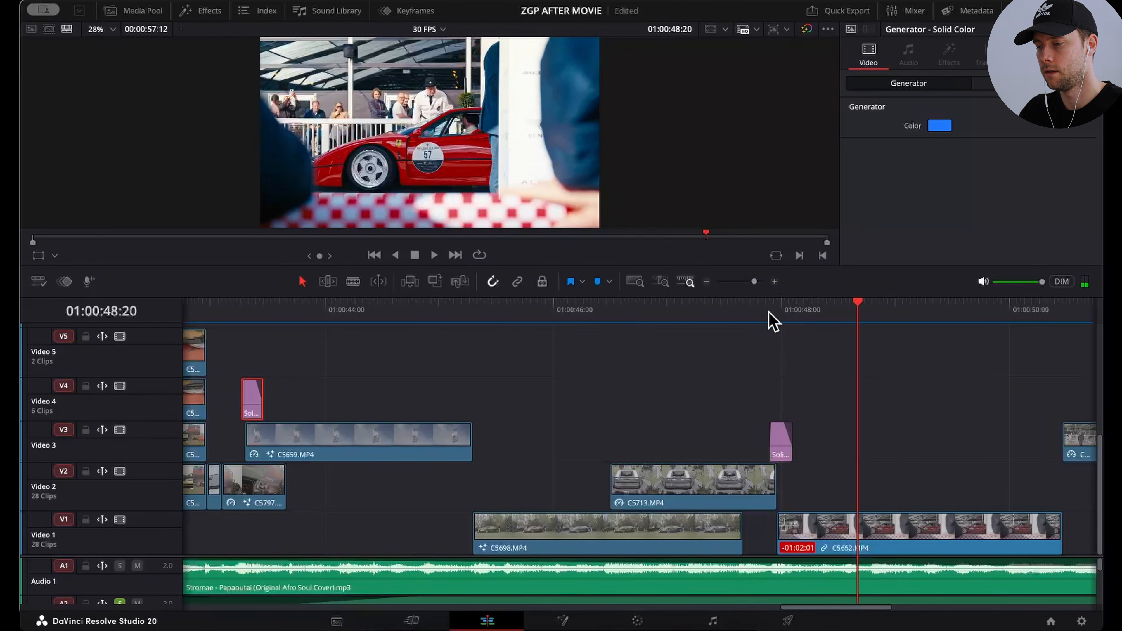
Step: Set the opacity of the yellow Solid Color flash on Video 3 to 51.91 at the cut to C5652.MP4
click(773, 309)
click(779, 440)
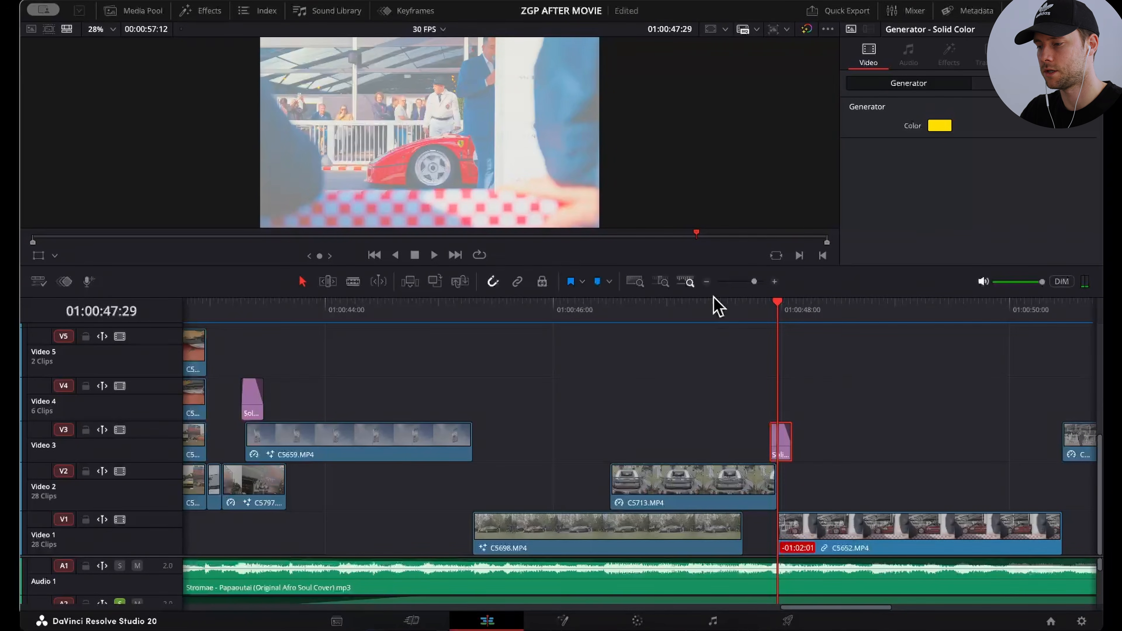
scroll(743, 358, up, 5)
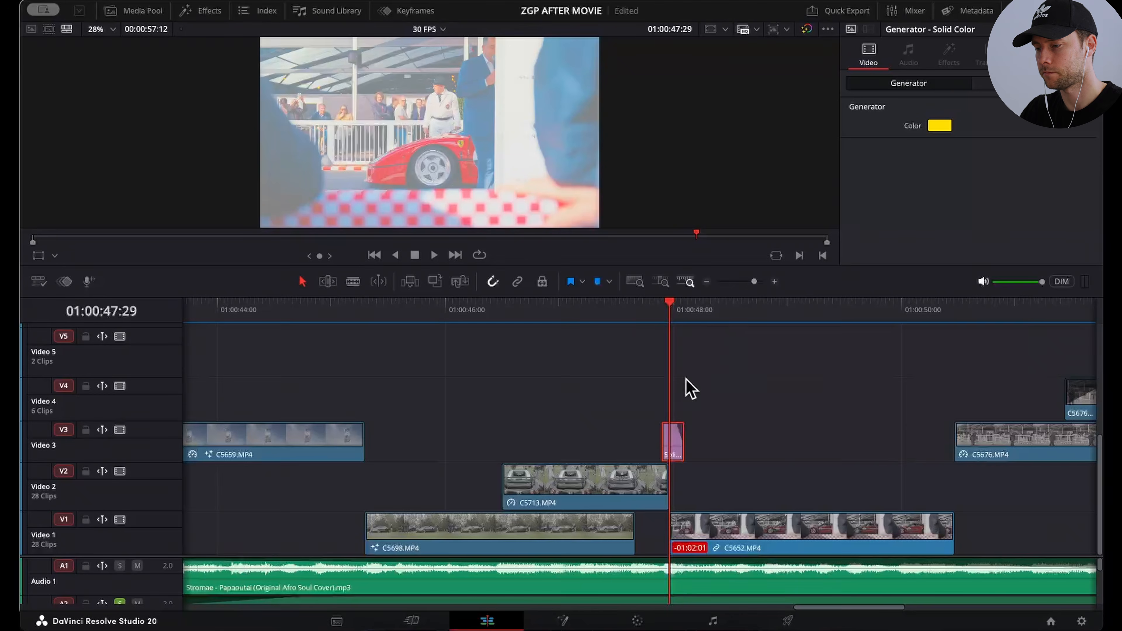
scroll(989, 190, down, 10)
scroll(984, 181, down, 5)
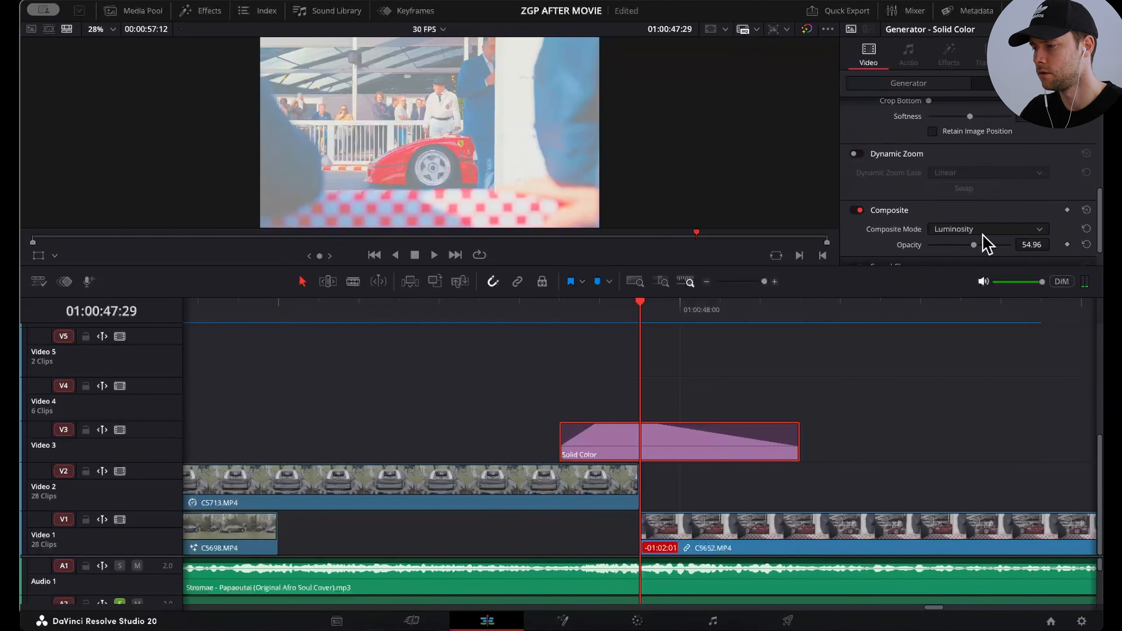
mouse_move(976, 247)
mouse_down()
mouse_move(934, 245)
mouse_move(1047, 245)
mouse_move(970, 243)
mouse_up()
mouse_move(592, 434)
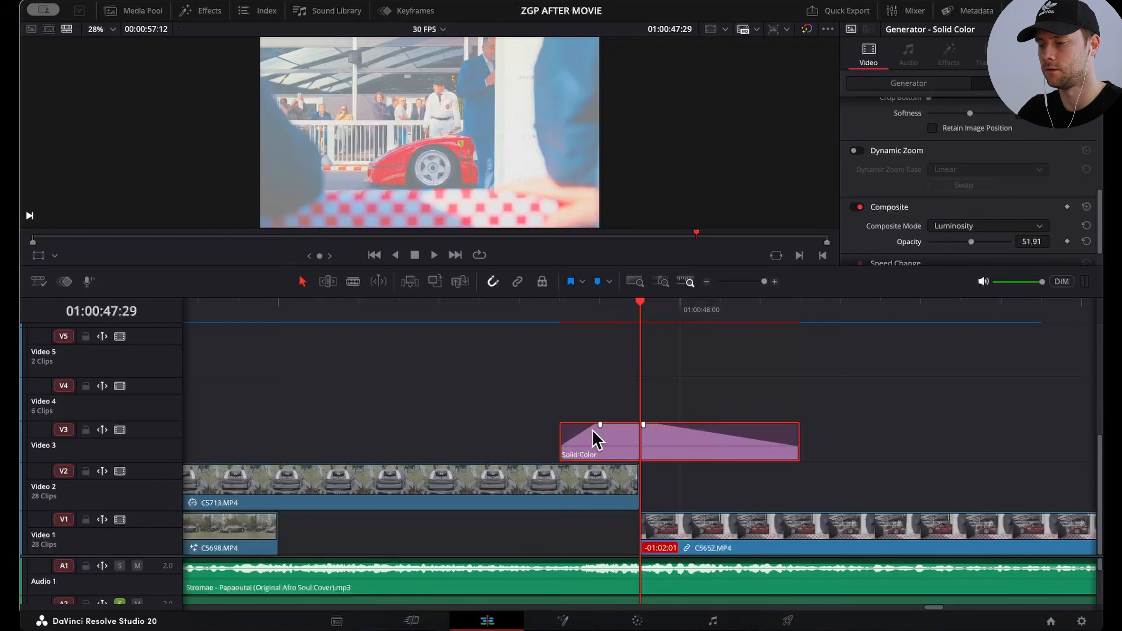
click(522, 325)
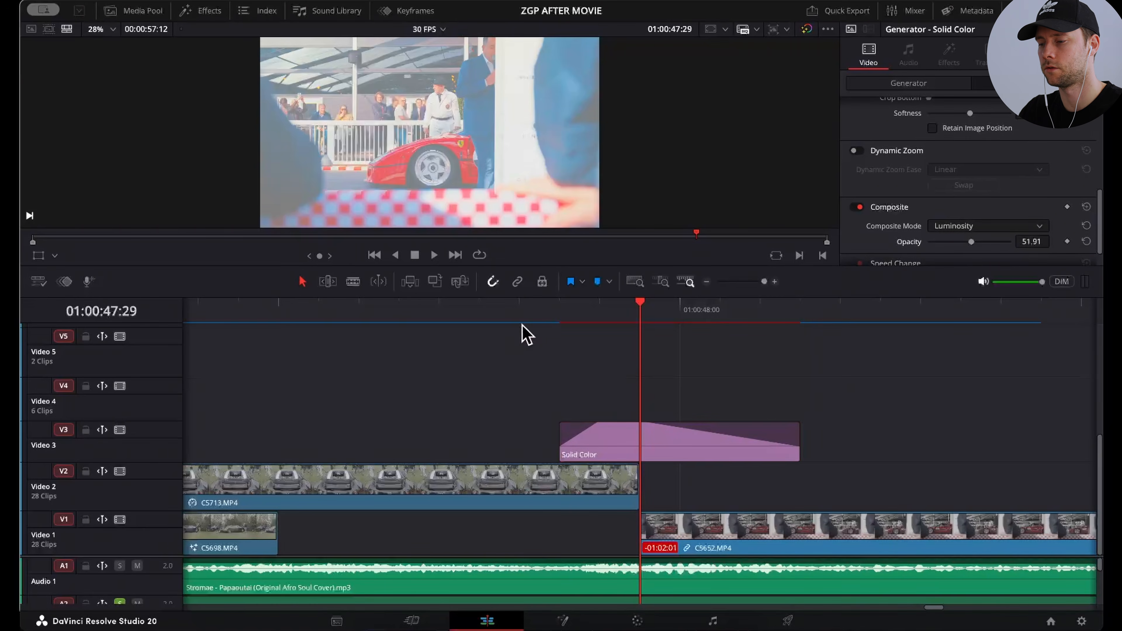
Step: Step frame by frame around the Solid Color flash up to 01:00:48:05 to examine how it bridges C5713.MP4 and C5652.MP4
key(Left)
key(Left)
key(Right)
key(Right)
key(Right)
key(Right)
key(Right)
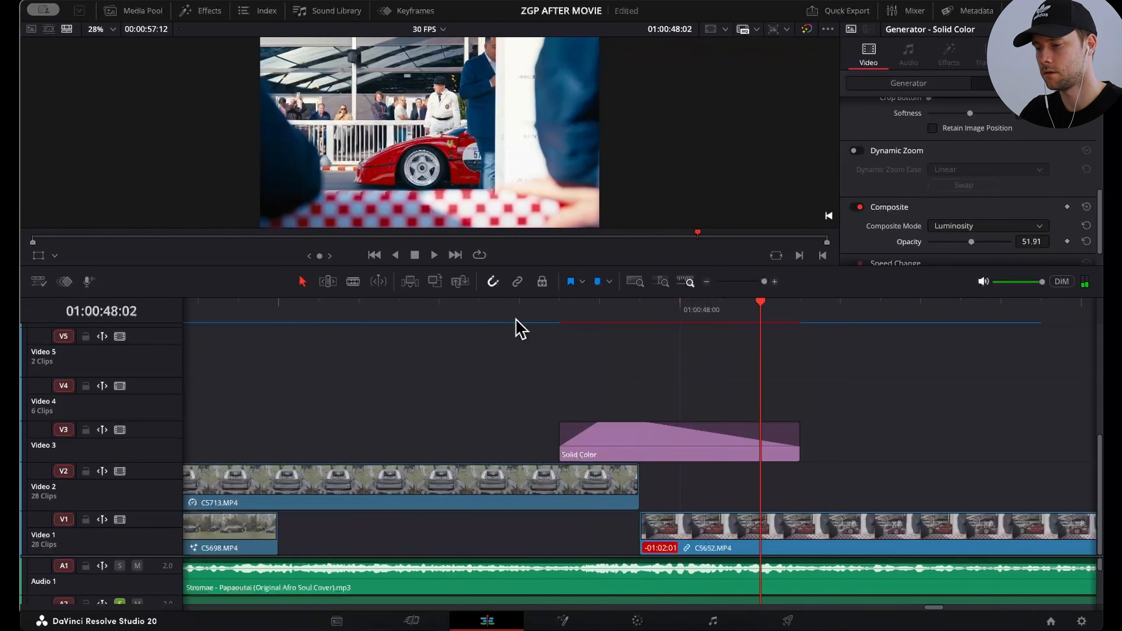
key(Right)
key(Right)
key(Right)
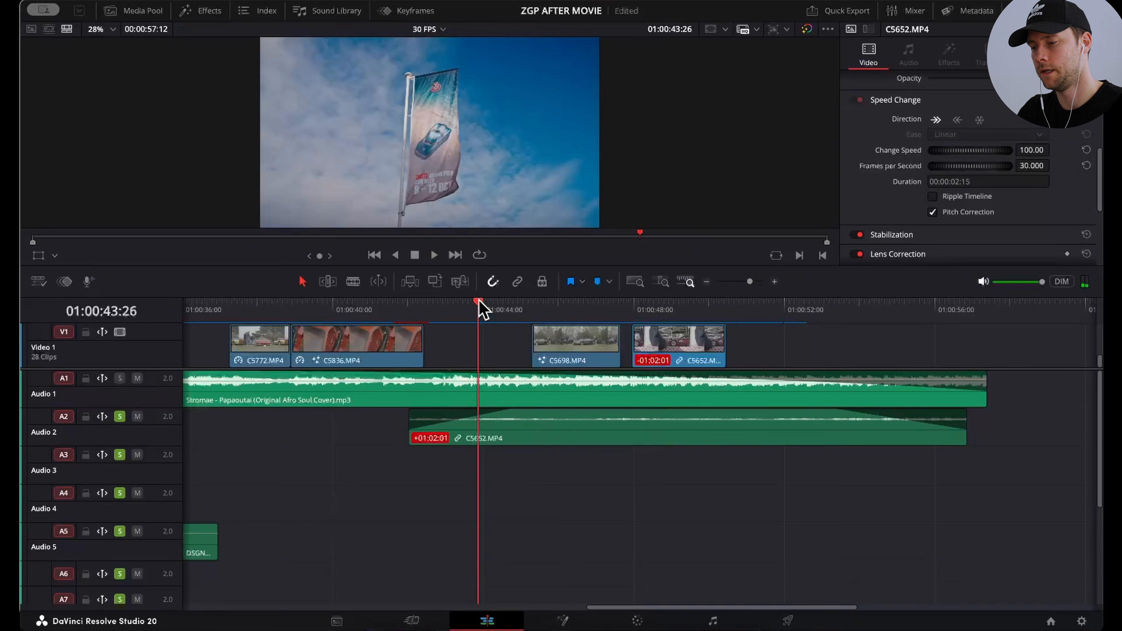
Step: Select the C5652.MP4 sound on Audio 2 and play from 01:00:48:03 to about 01:00:52:00 to hear it under the music
drag(475, 306, 587, 306)
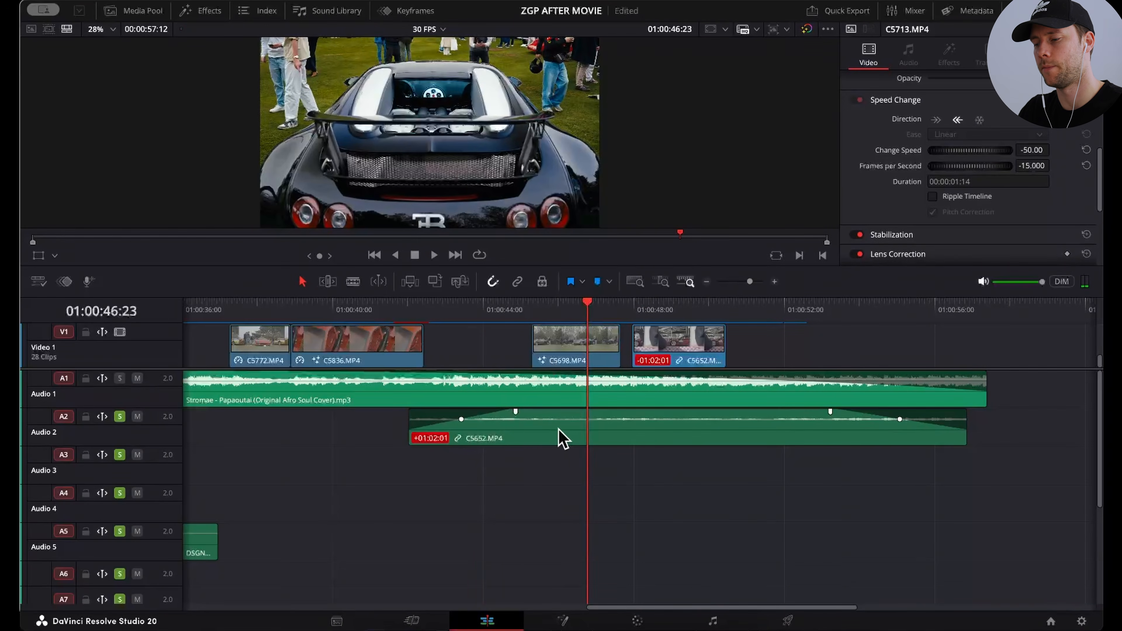
click(548, 439)
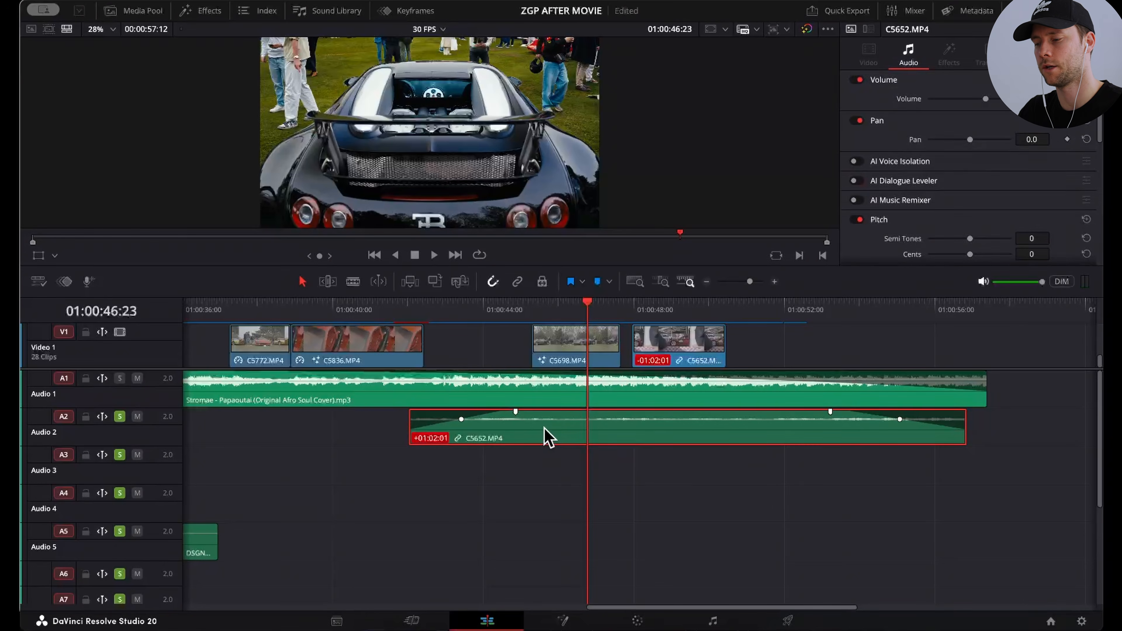
drag(588, 317, 637, 312)
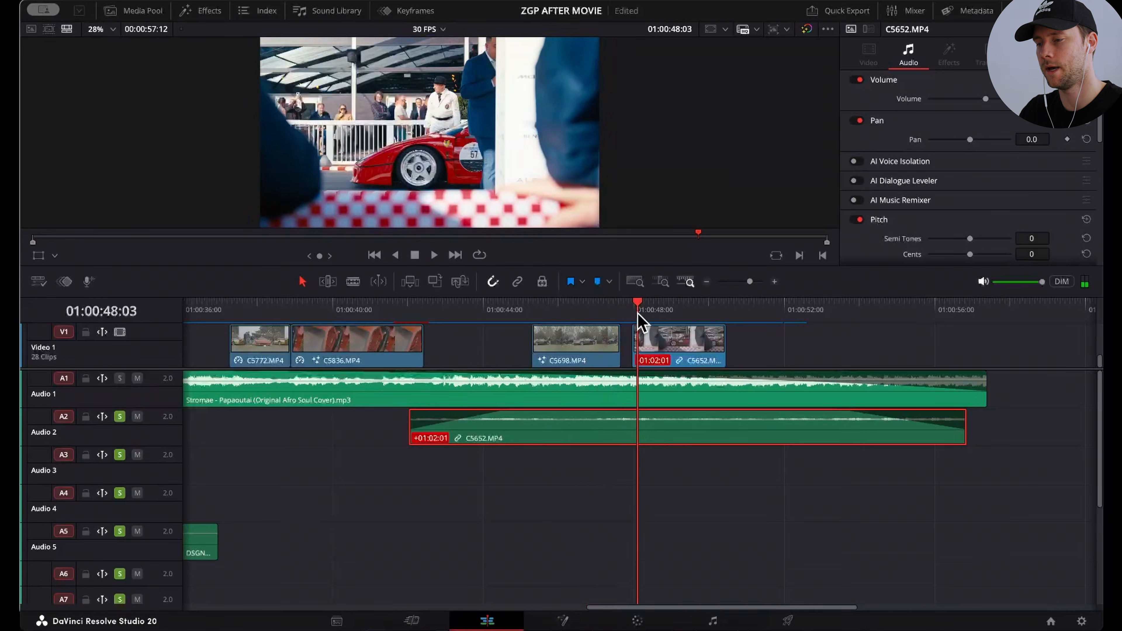
key(space)
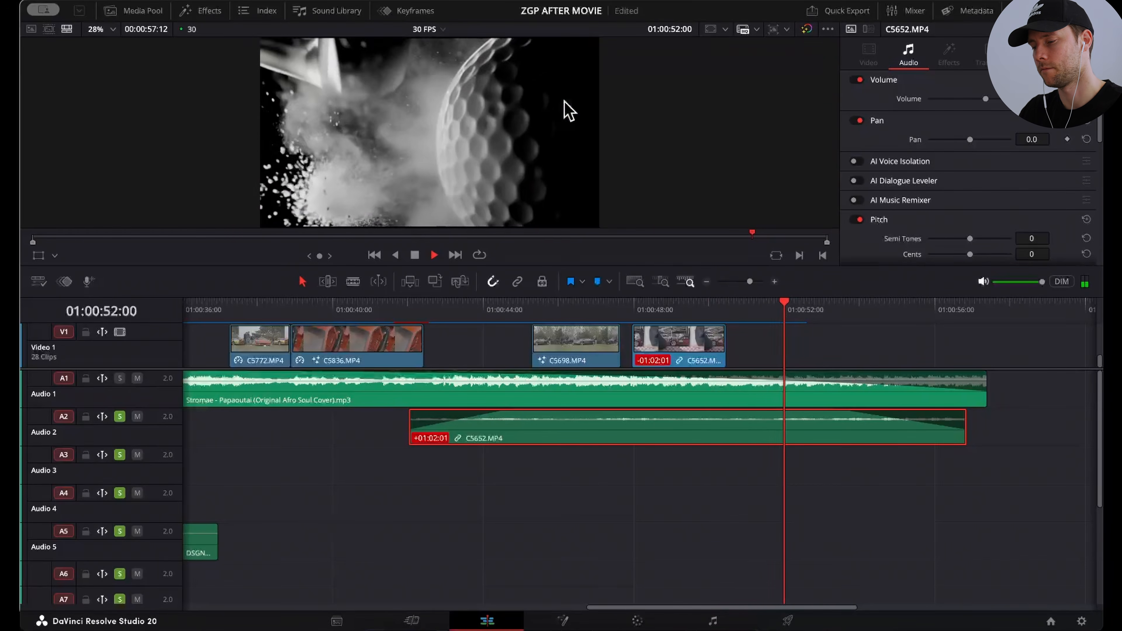
key(space)
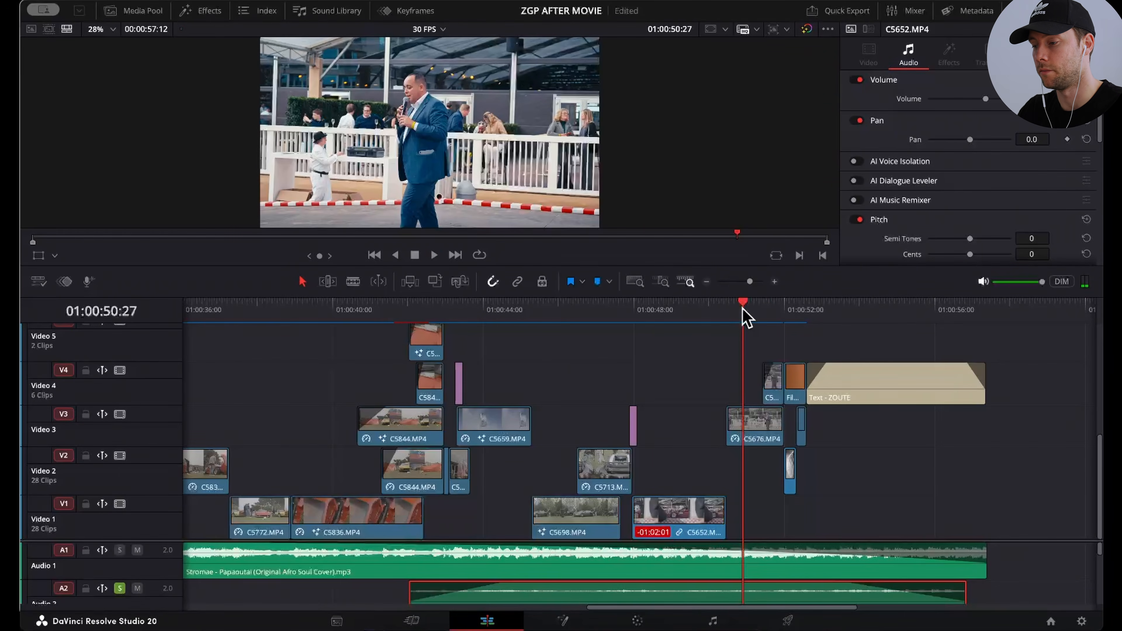
Step: Step through the C5676.MP4 speaker shot from 01:00:50:28 to 01:00:51:22 to examine its fade into the overlaid copy on Video 4
key(Right)
key(Right)
key(Right)
key(Right)
key(Right)
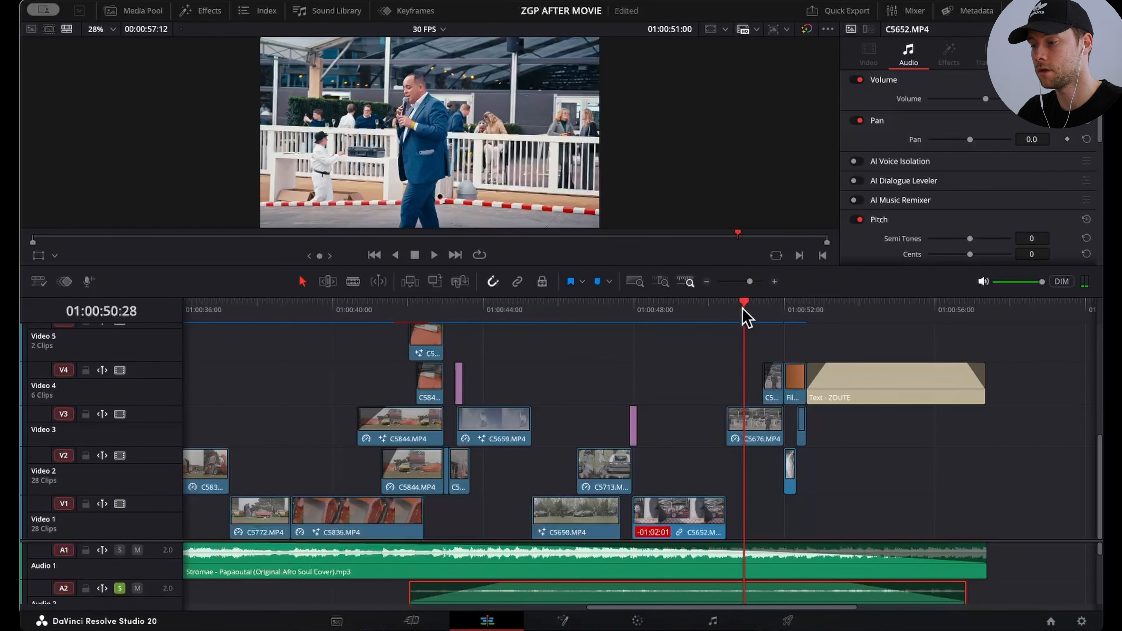
key(Right)
key(Right)
key(Right)
key(Right)
key(Right)
key(Right)
key(Right)
key(Right)
key(Right)
key(Right)
key(Right)
key(Right)
key(Right)
key(Right)
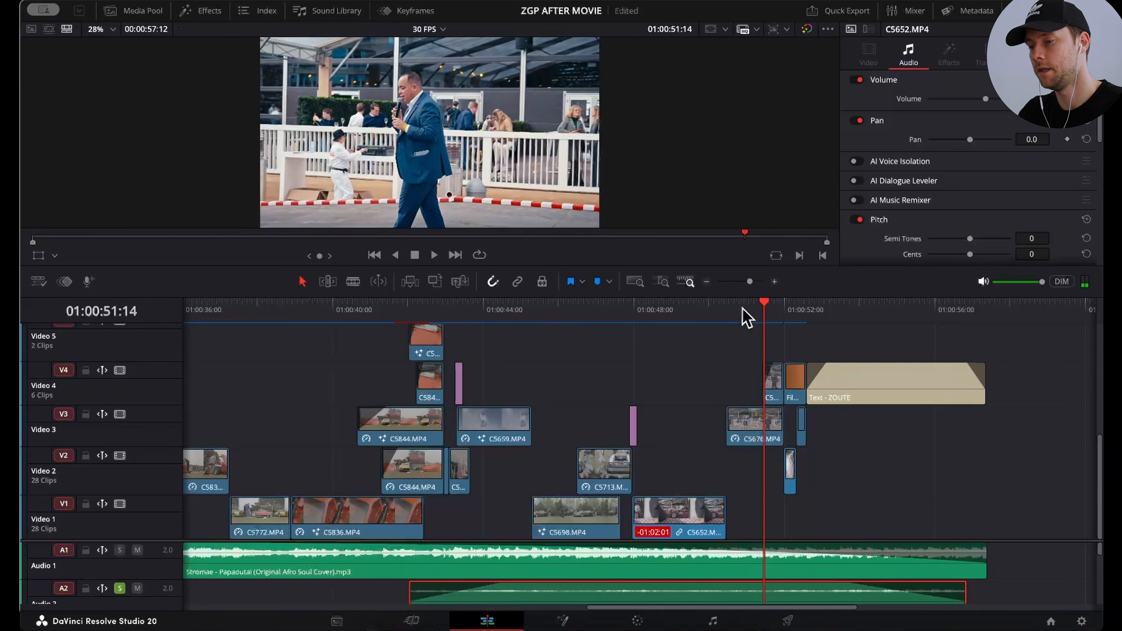
key(Right)
key(Right)
key(Right)
key(Right)
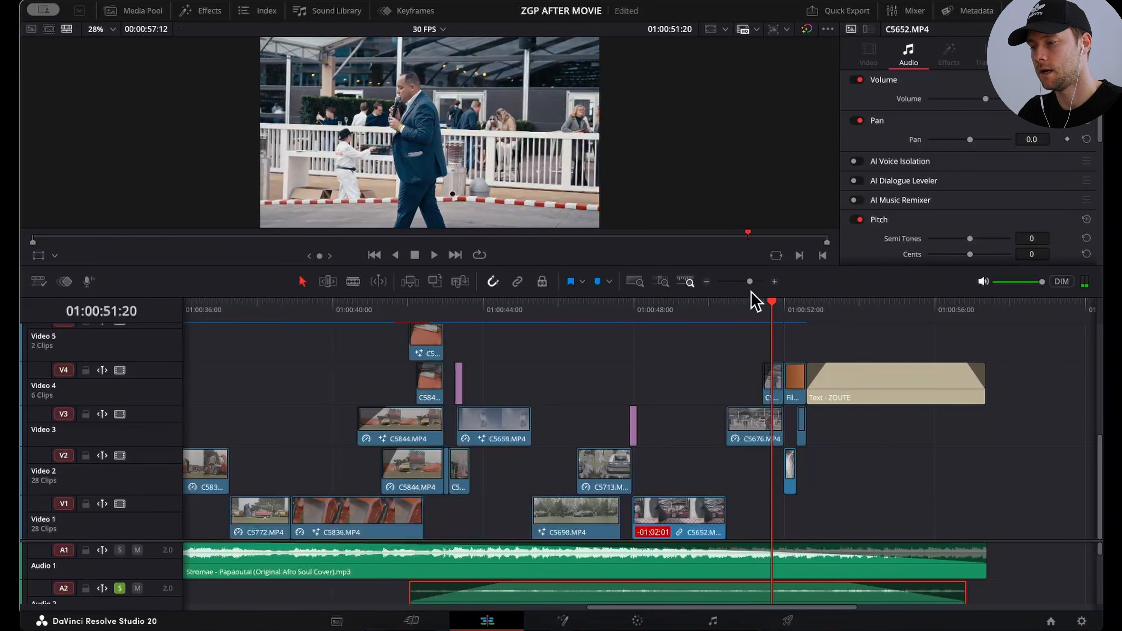
drag(750, 283, 753, 283)
key(Right)
key(Right)
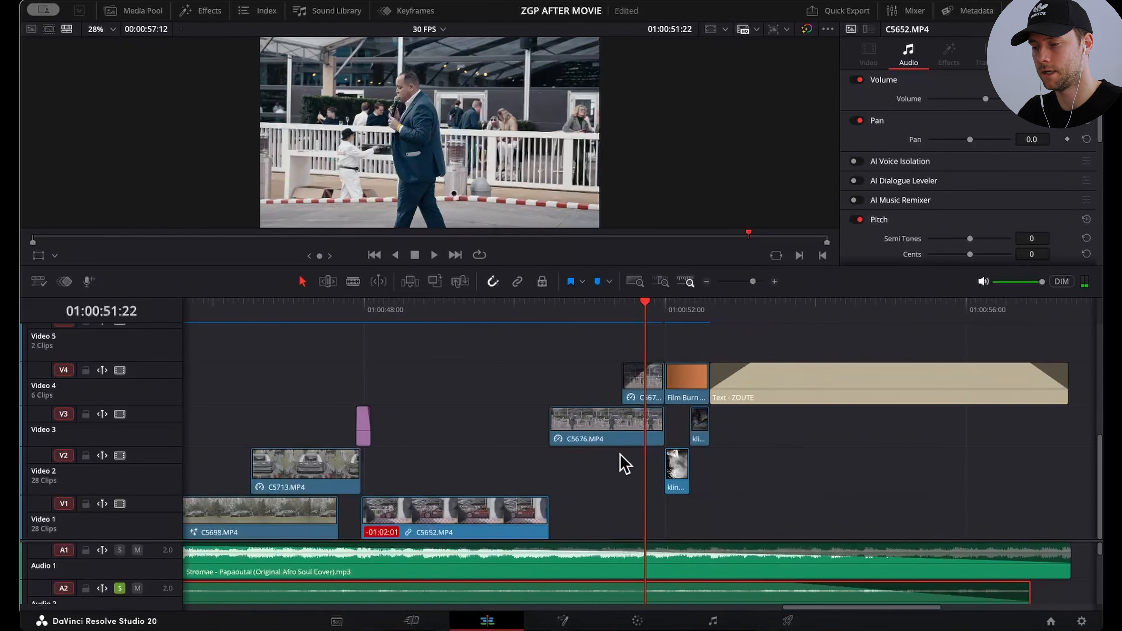
Step: Grade the overlaid C5676.MP4 copy on Video 4 black and white with contrast 1.464 and saturation 0
click(630, 435)
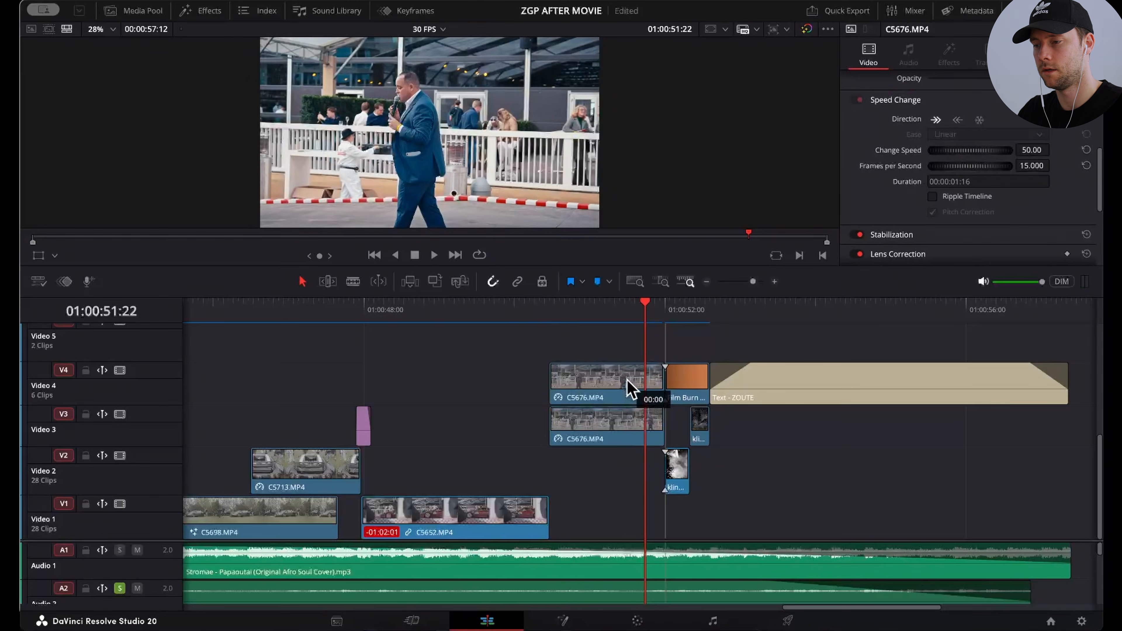
click(643, 383)
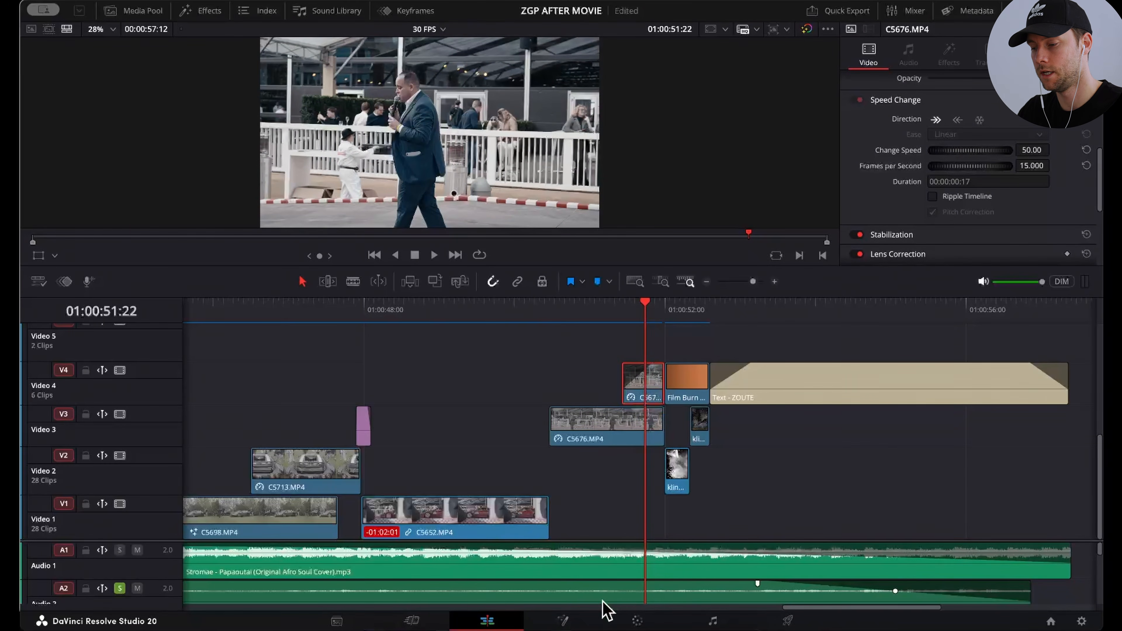
click(636, 621)
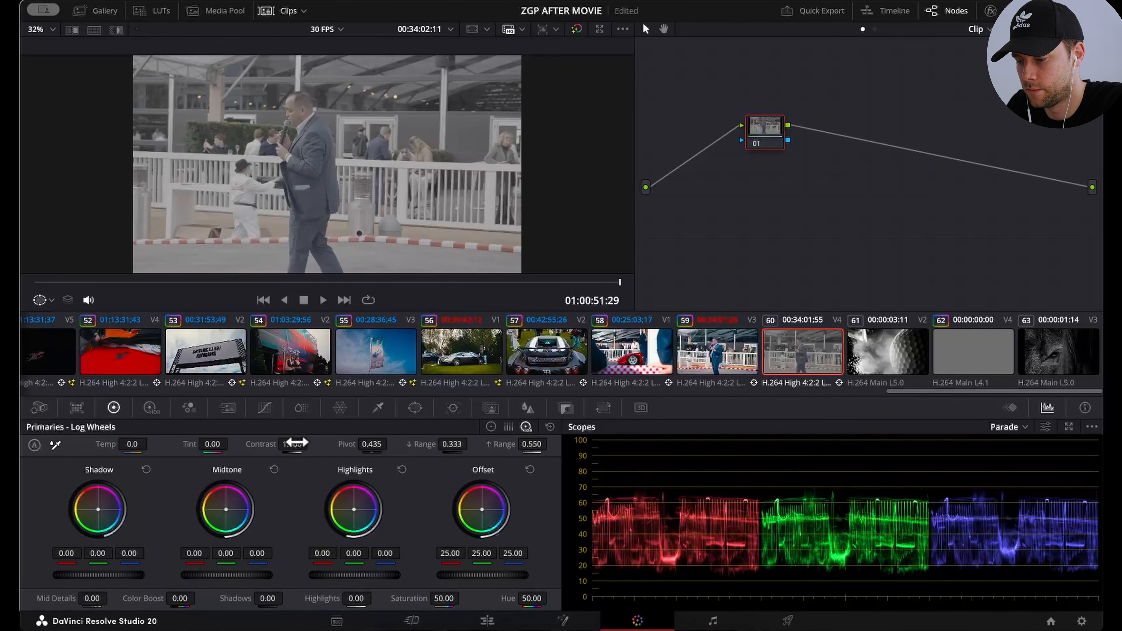
drag(295, 443, 312, 443)
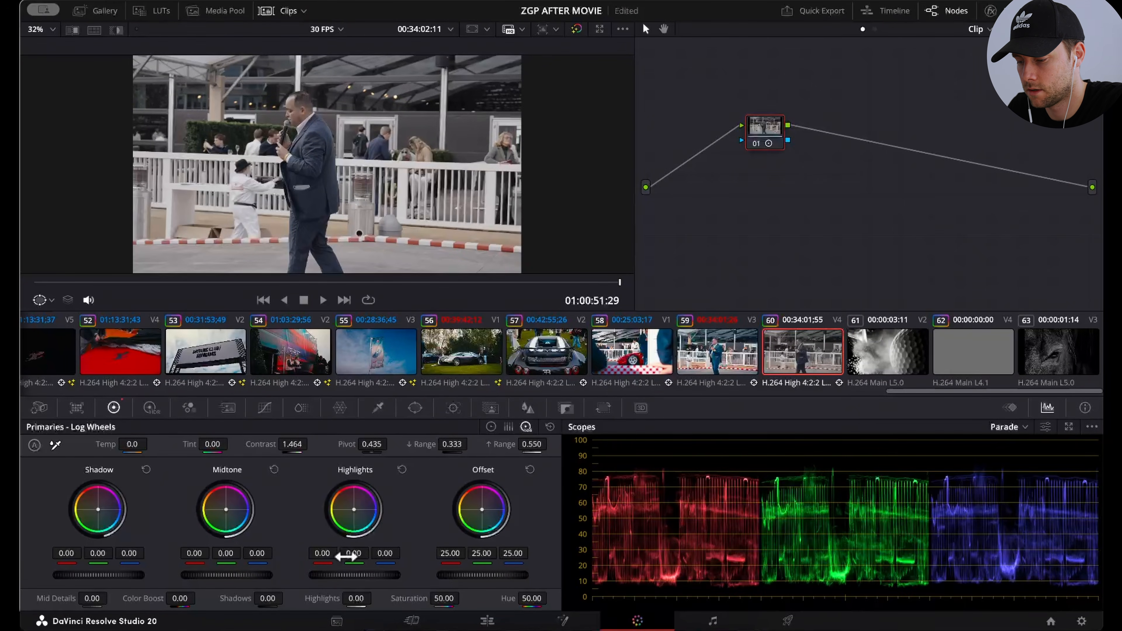
drag(440, 595, 389, 595)
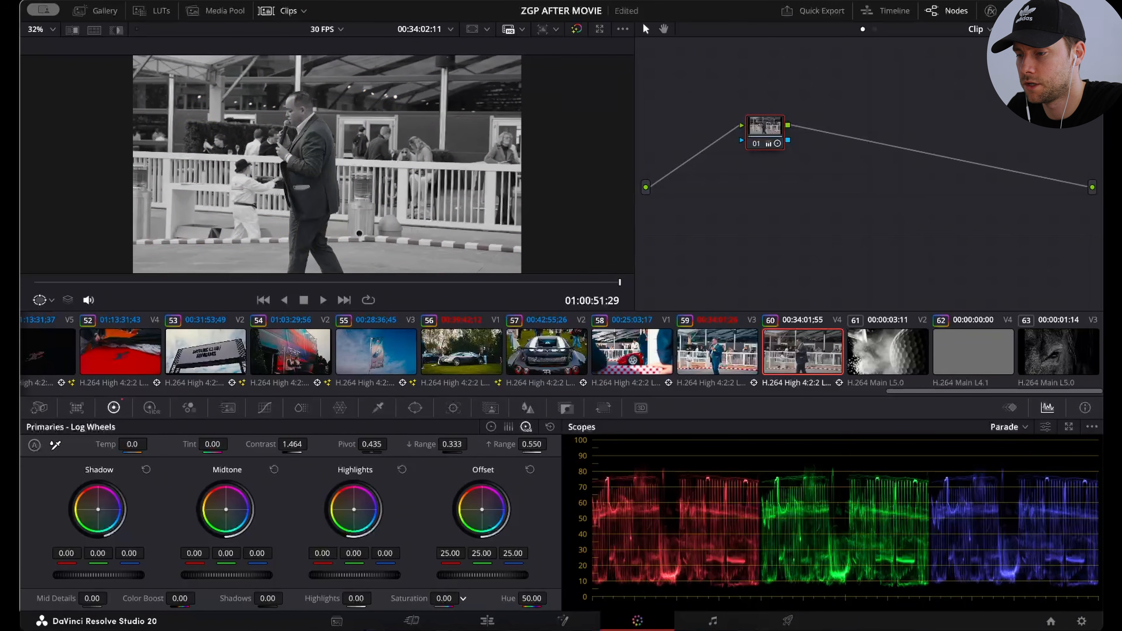
key(shift+4)
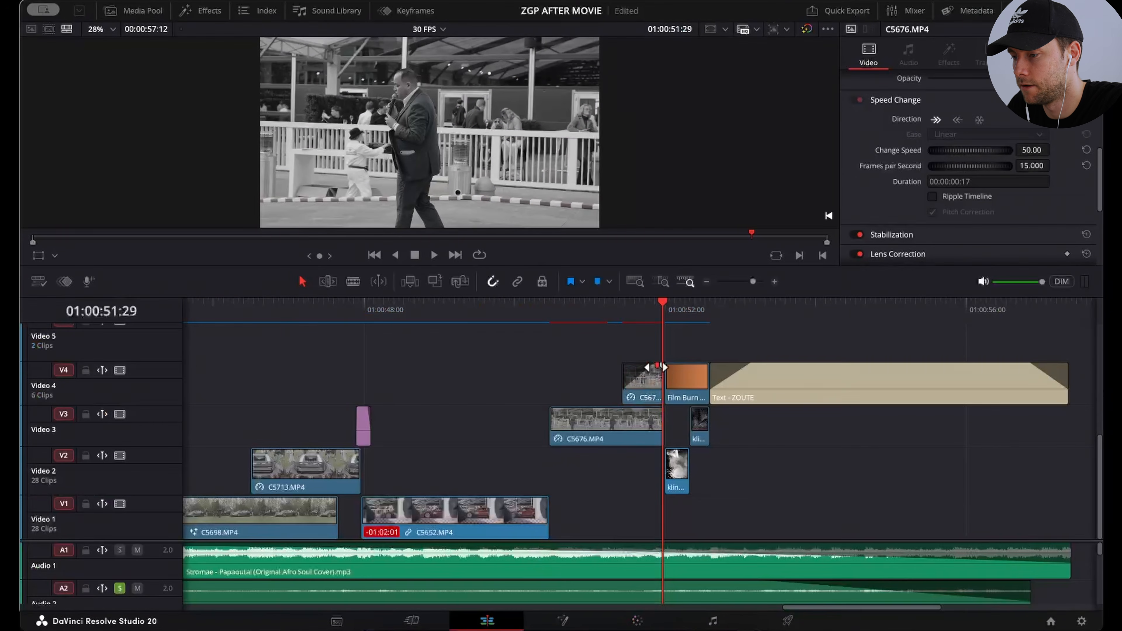
Step: Adjust the fade-in of the black-and-white C5676.MP4 clip on Video 4 and play it back from 01:00:51:02
mouse_move(655, 367)
mouse_down()
mouse_move(621, 367)
mouse_move(648, 367)
mouse_up()
click(595, 310)
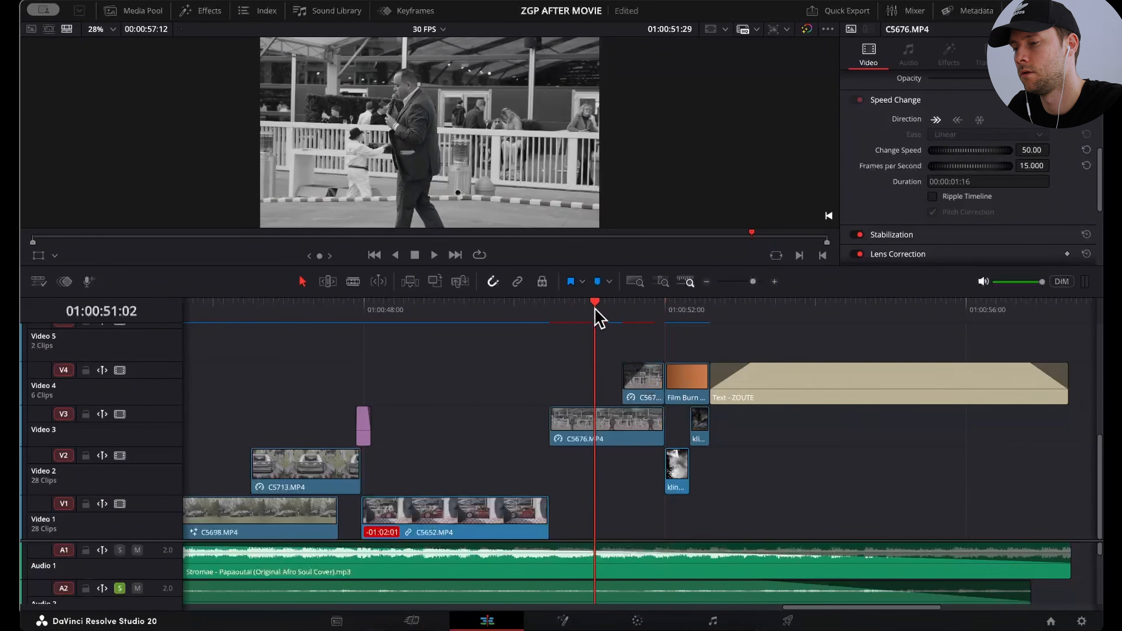
key(space)
key(space)
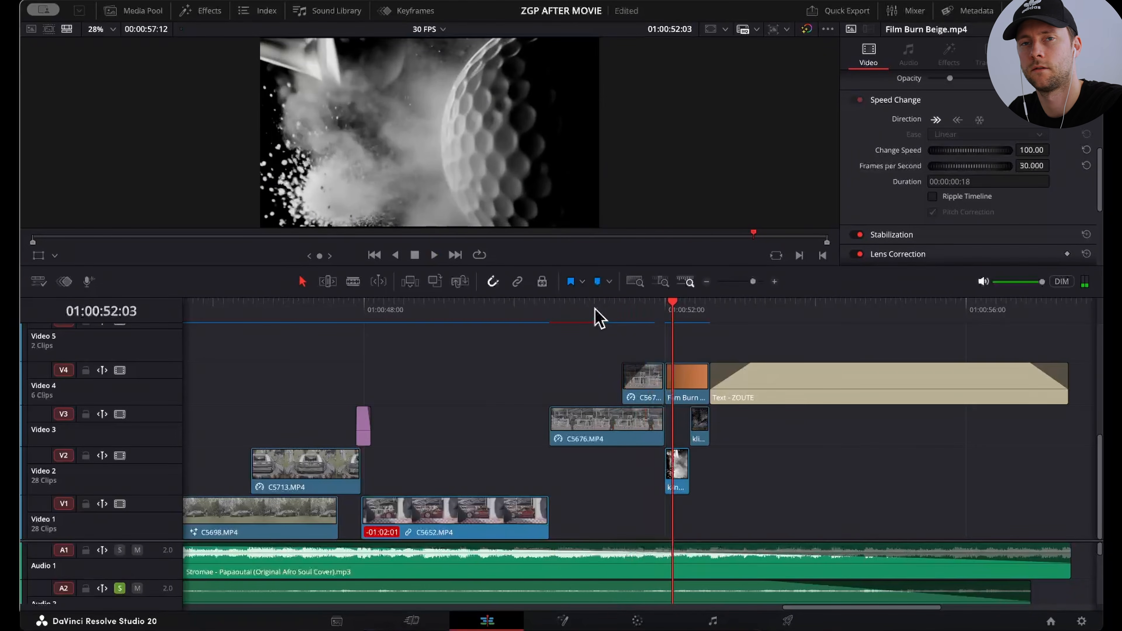
Step: Step from the end of the speaker shot at 01:00:51:29 to 01:00:52:13 to examine the golf ball and horse shots
key(Left)
key(Left)
key(Left)
key(Left)
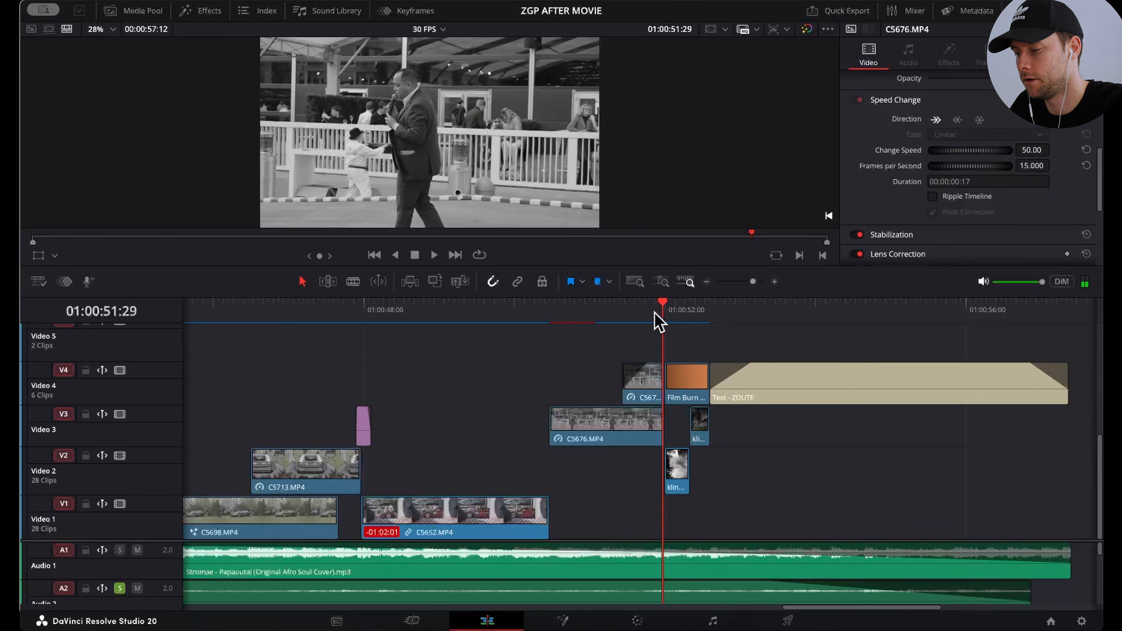
key(Right)
key(Right)
key(Right)
key(Right)
key(Right)
key(Right)
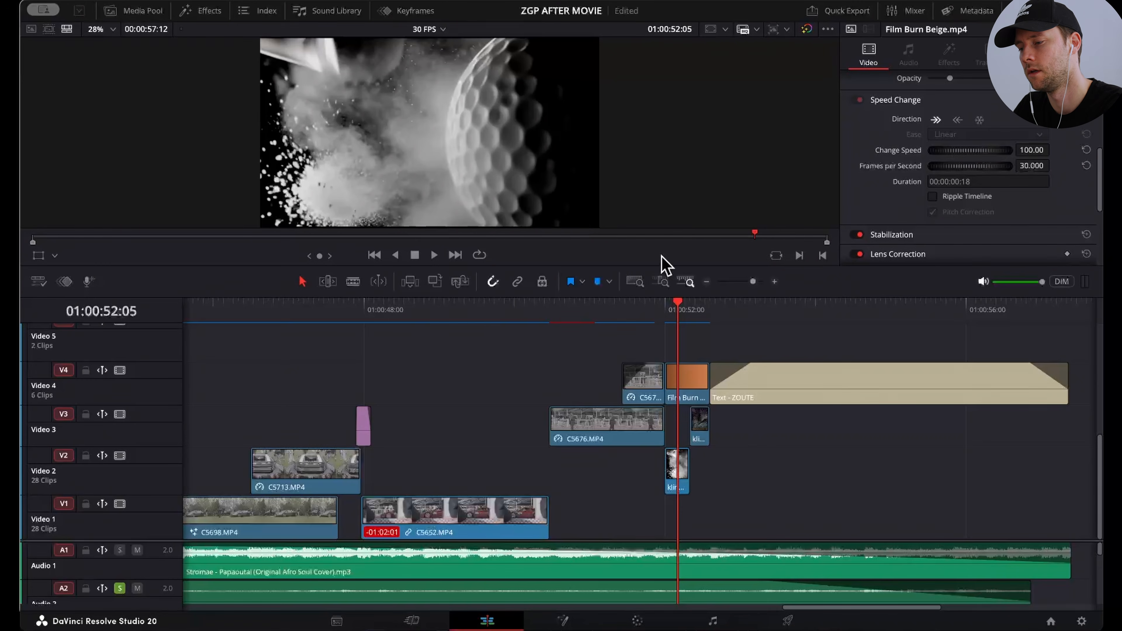
key(Right)
key(Right)
key(Right)
key(Right)
key(Right)
key(Right)
key(Right)
key(Right)
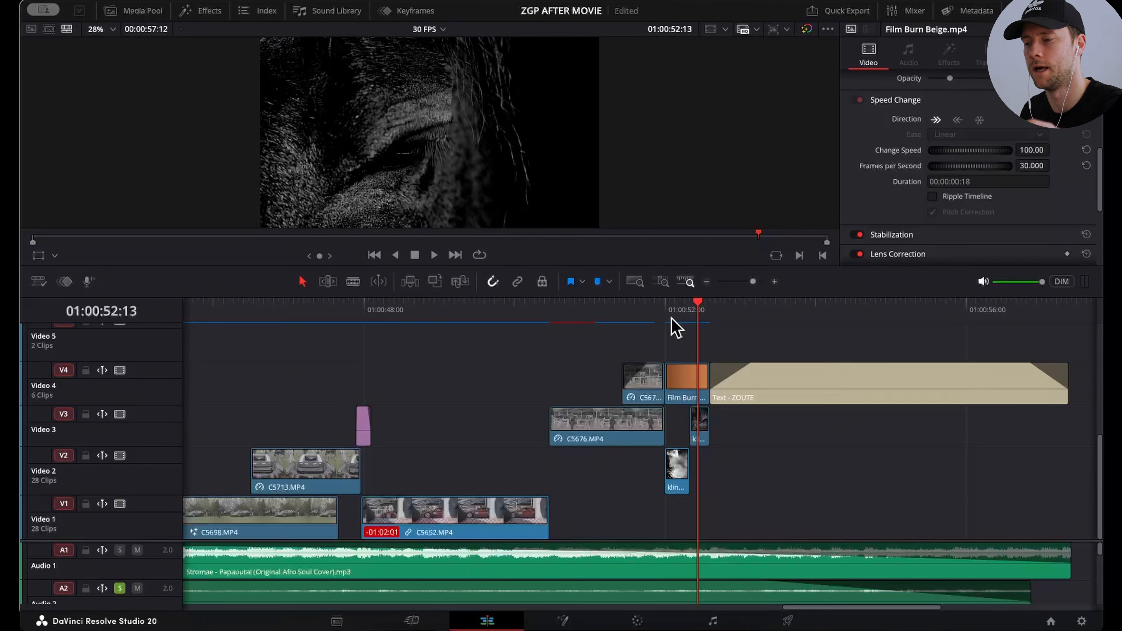
Step: Return to the golf ball shot and step forward to 01:00:52:16 to examine its match cut to the horse's eye
click(675, 304)
key(Right)
key(Right)
key(Right)
key(Right)
key(Right)
key(Right)
key(Right)
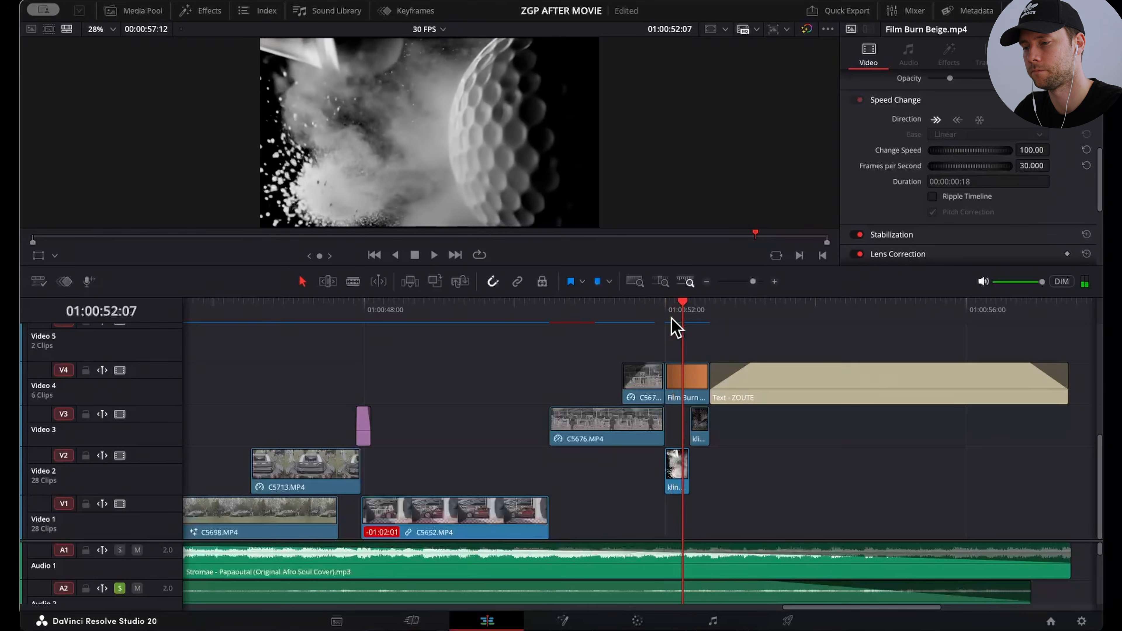
key(Right)
key(Right)
key(Right)
key(Right)
key(Right)
key(Right)
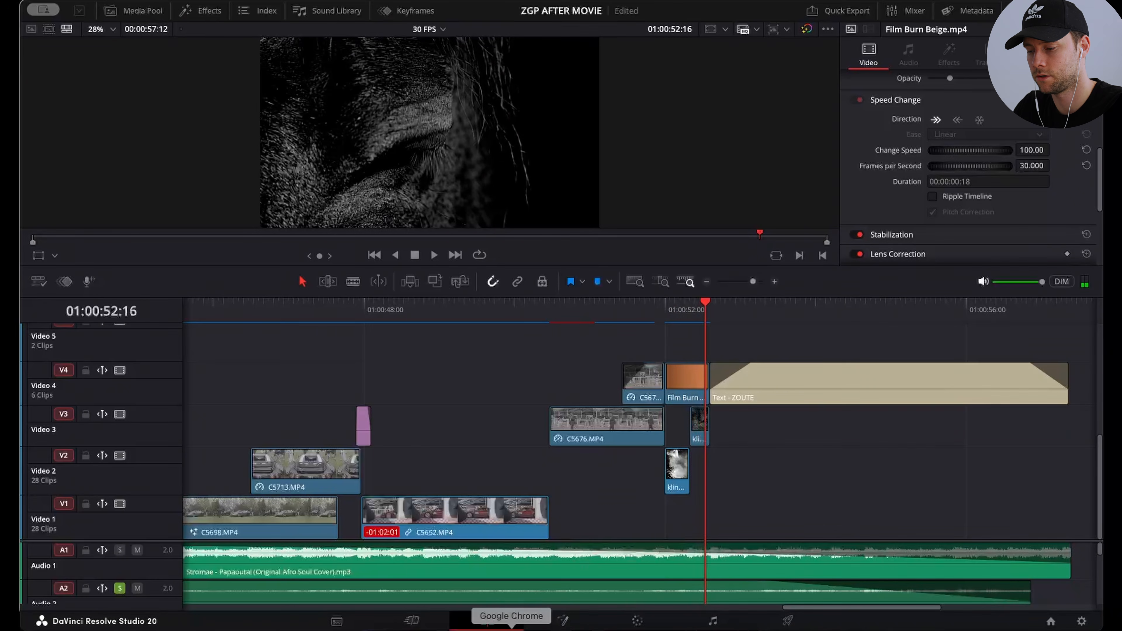
Step: Switch to Google Chrome and examine the AI-generated covered-car videos and their prompts on the invideo "angle" page
click(513, 623)
click(373, 12)
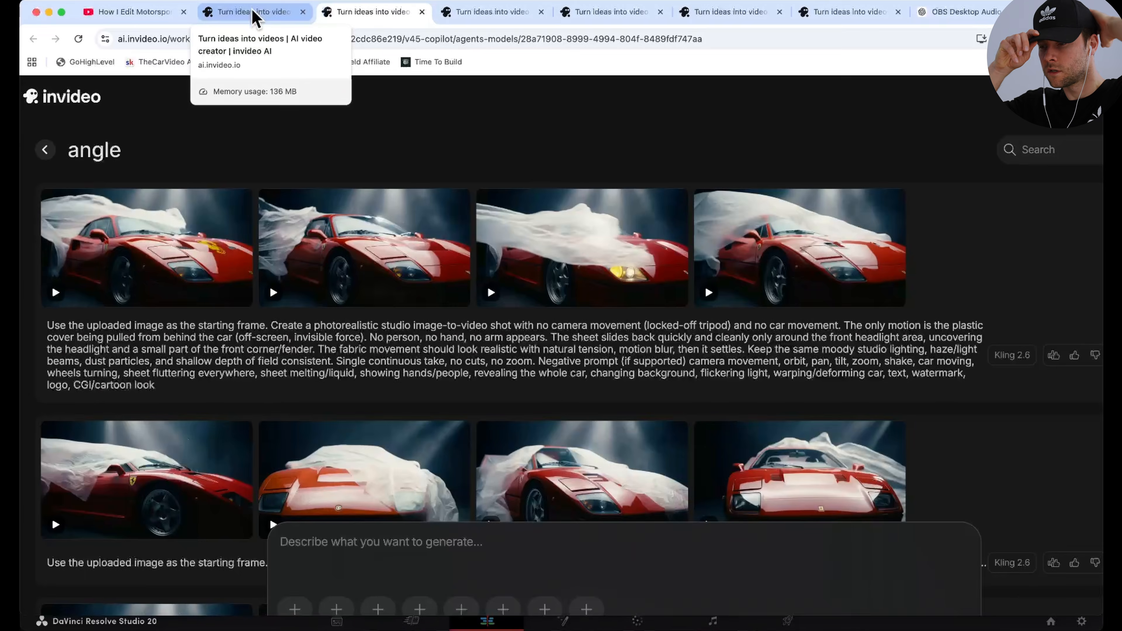
scroll(155, 283, down, 10)
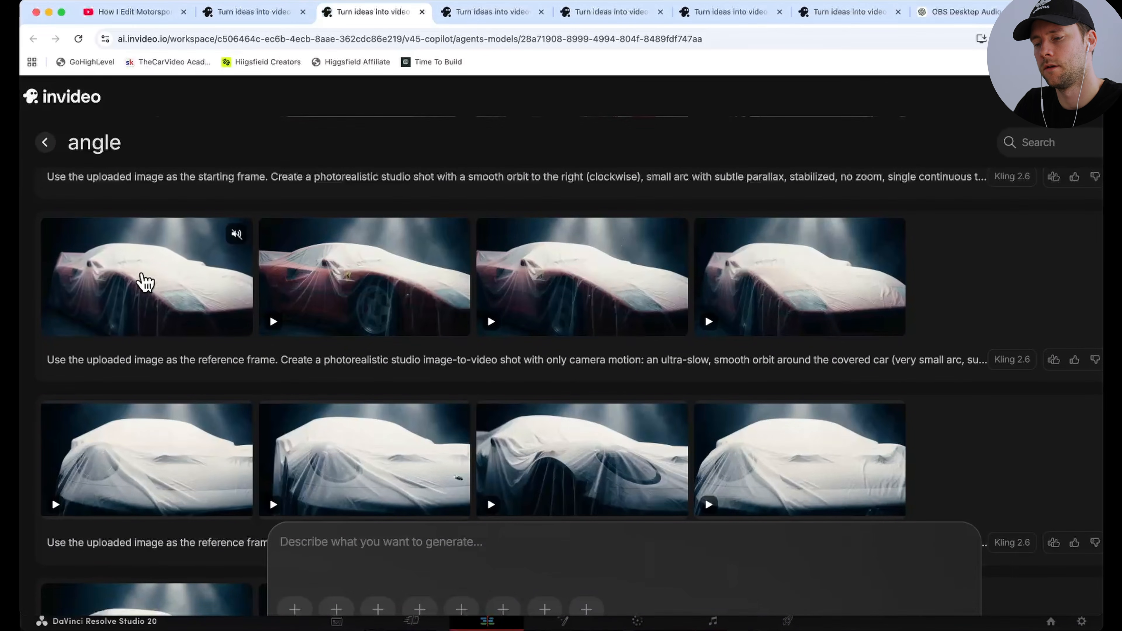
scroll(177, 283, up, 3)
scroll(176, 282, down, 1)
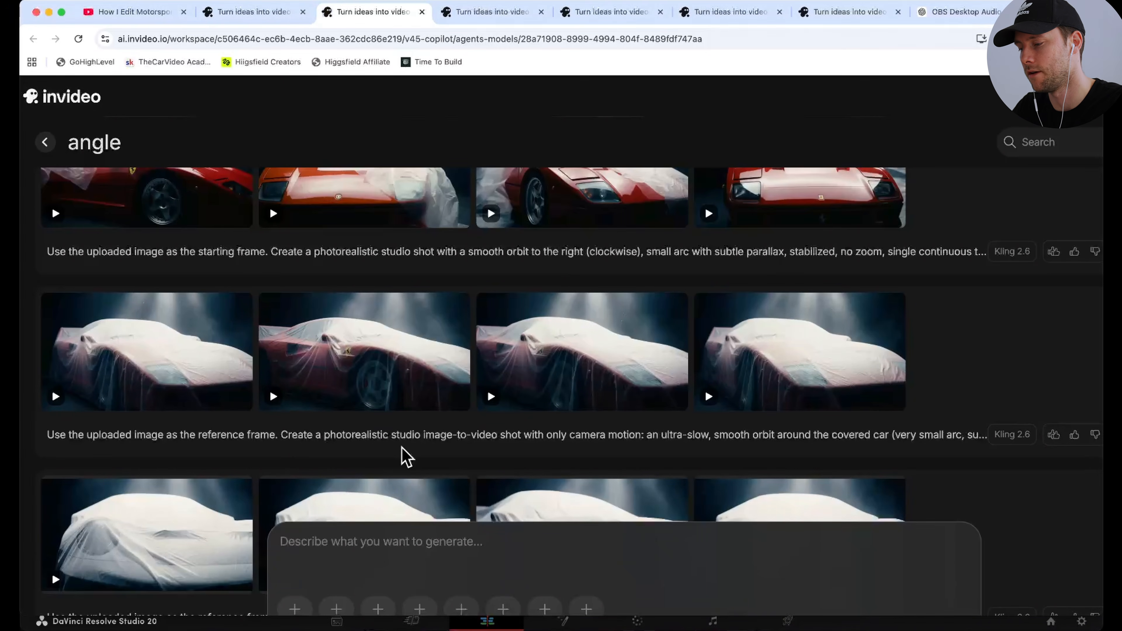
Step: Examine the plastic-cover reveal prompt in the "angle" project and the generated clips and prompts in the "golf" and "eye" projects
scroll(407, 458, up, 5)
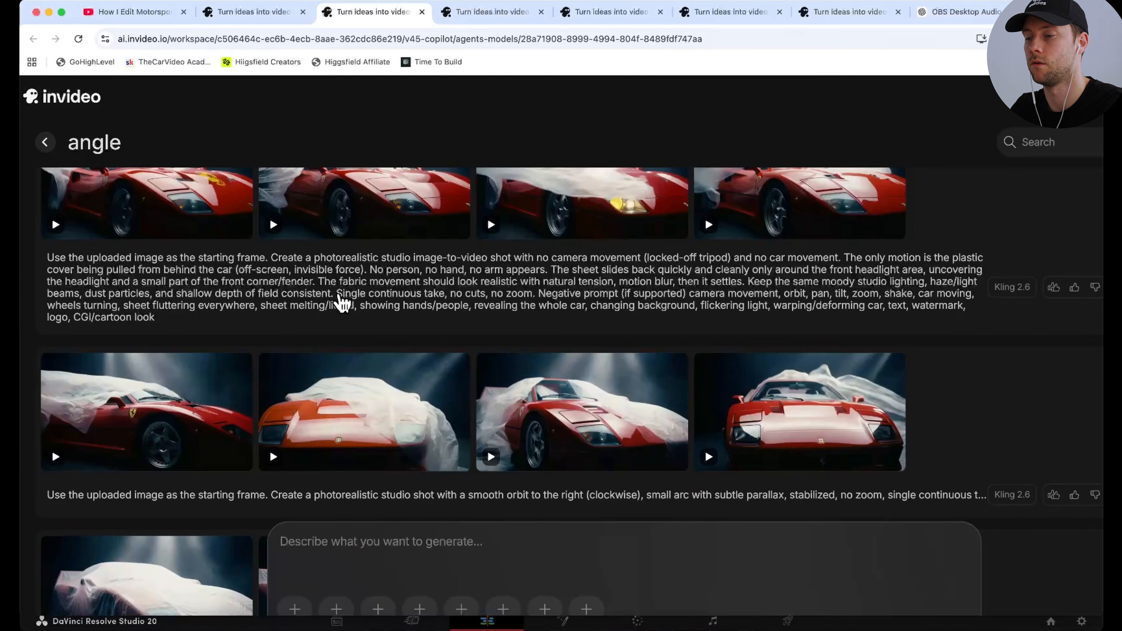
click(493, 12)
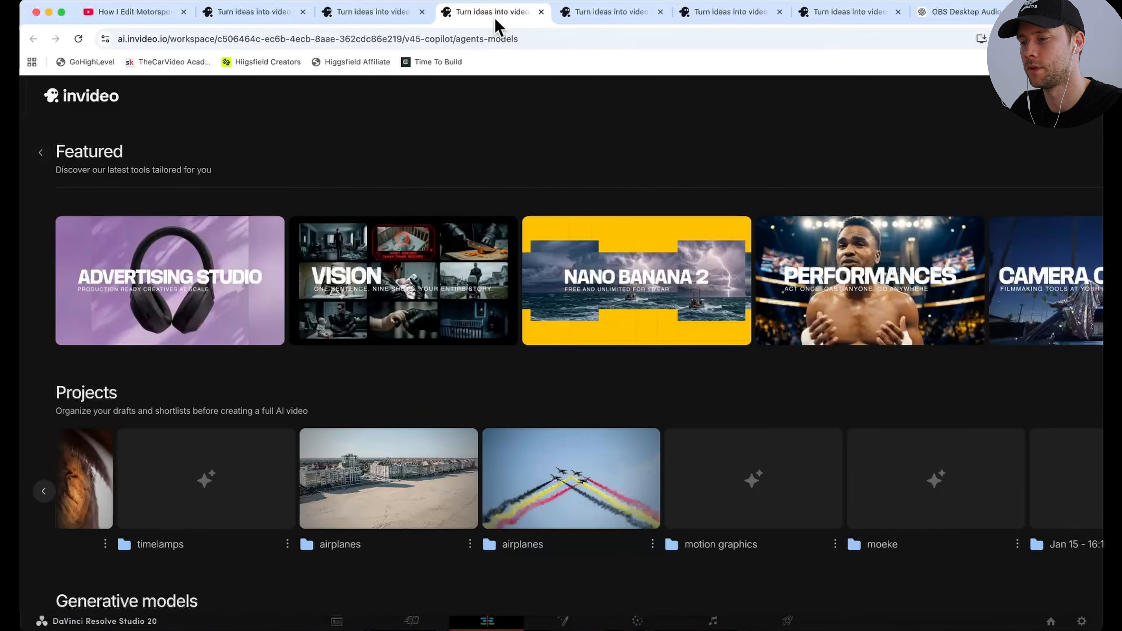
click(609, 13)
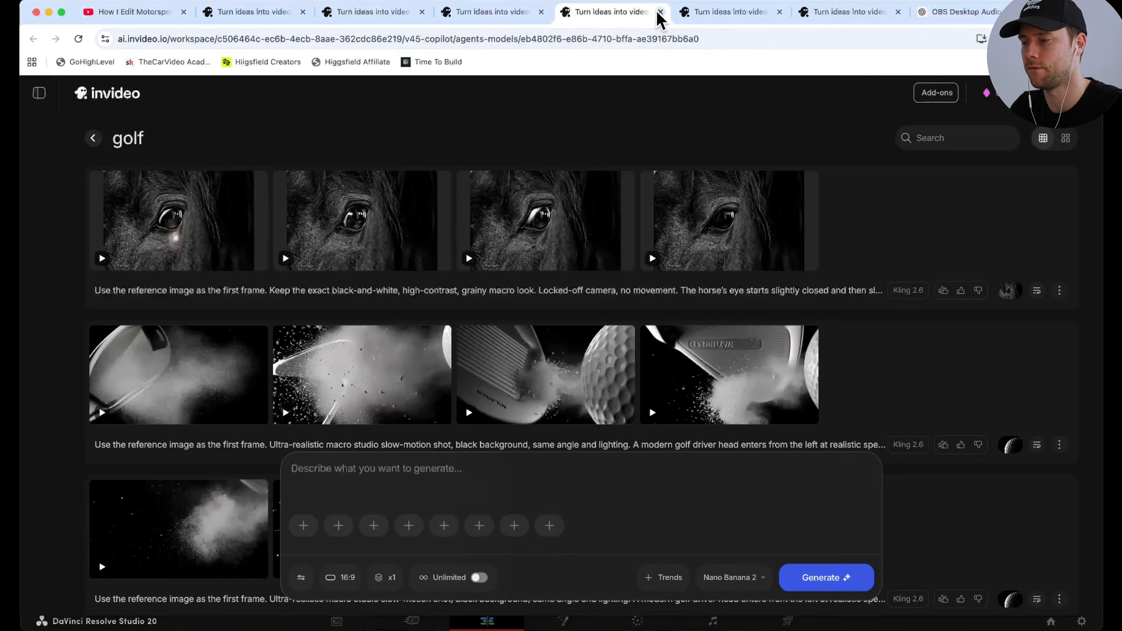
click(711, 12)
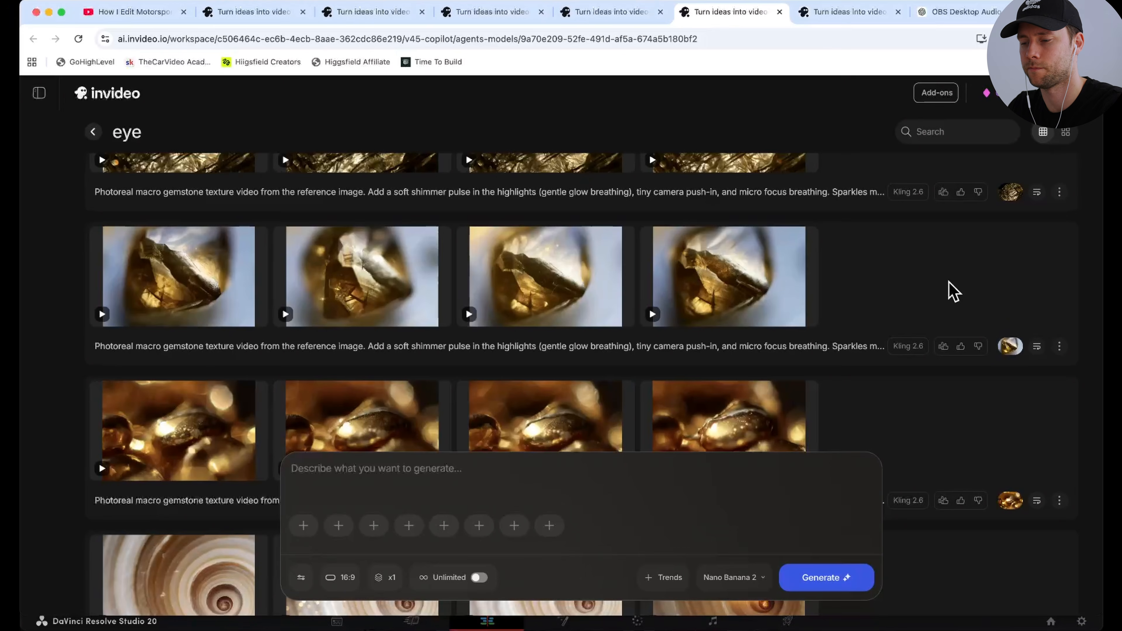
mouse_move(329, 324)
scroll(329, 325, up, 3)
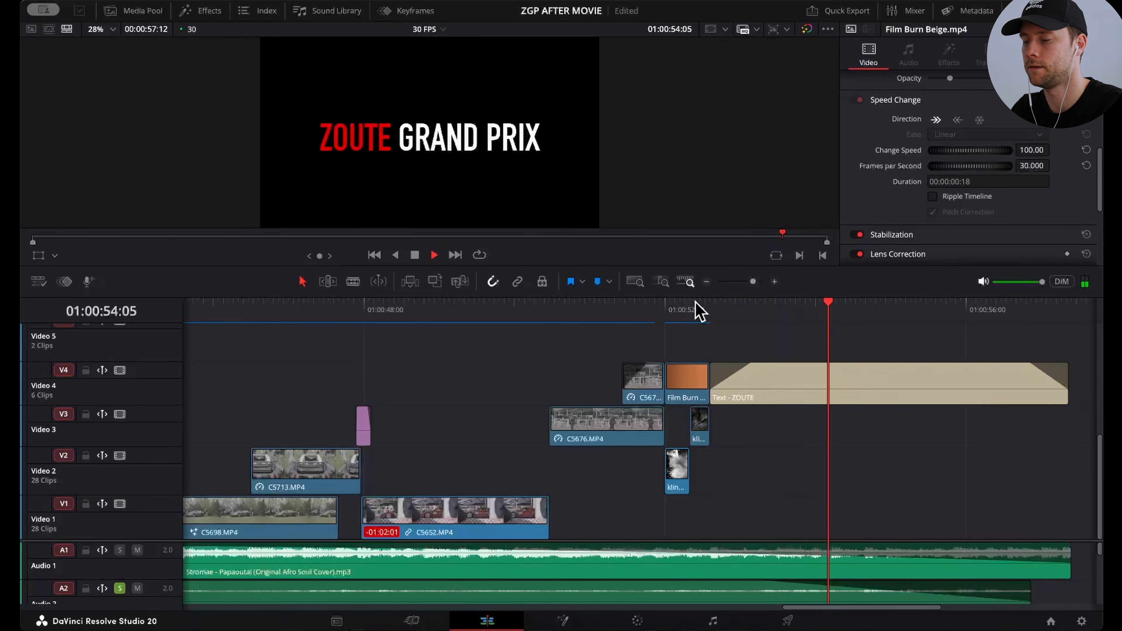
click(706, 282)
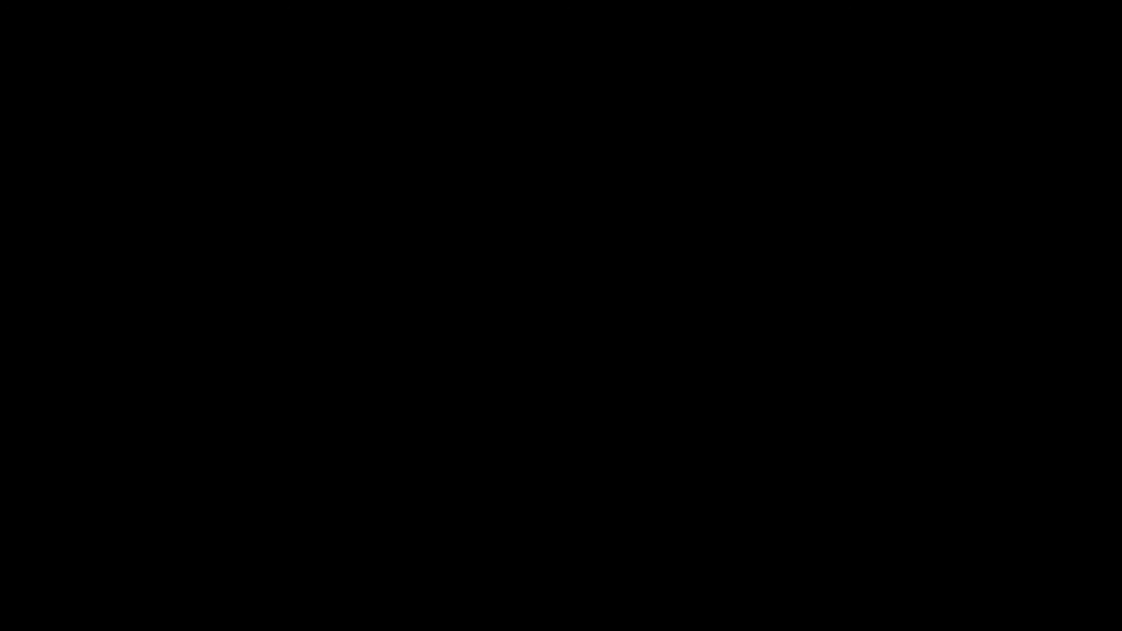